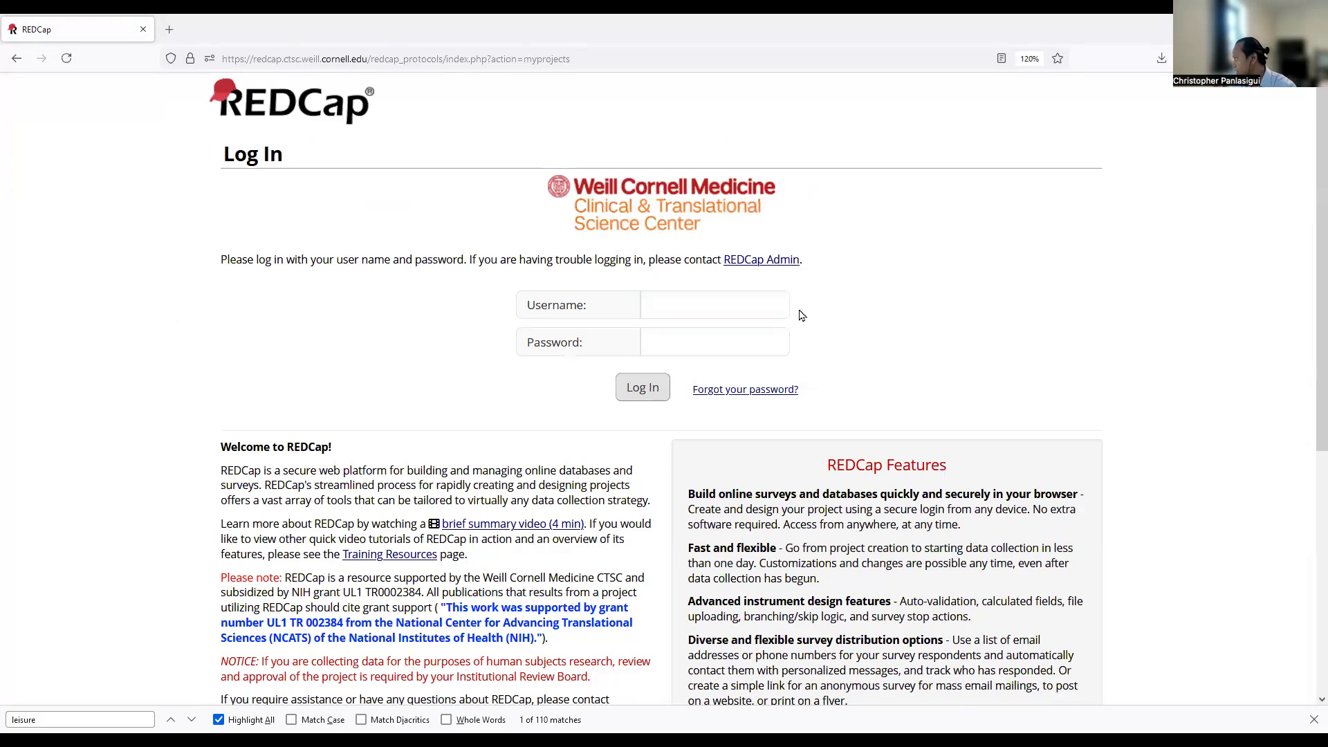
Log in to REDCap with the account username and autofilled password to reach My Projects.
text(chp4001)
click(770, 348)
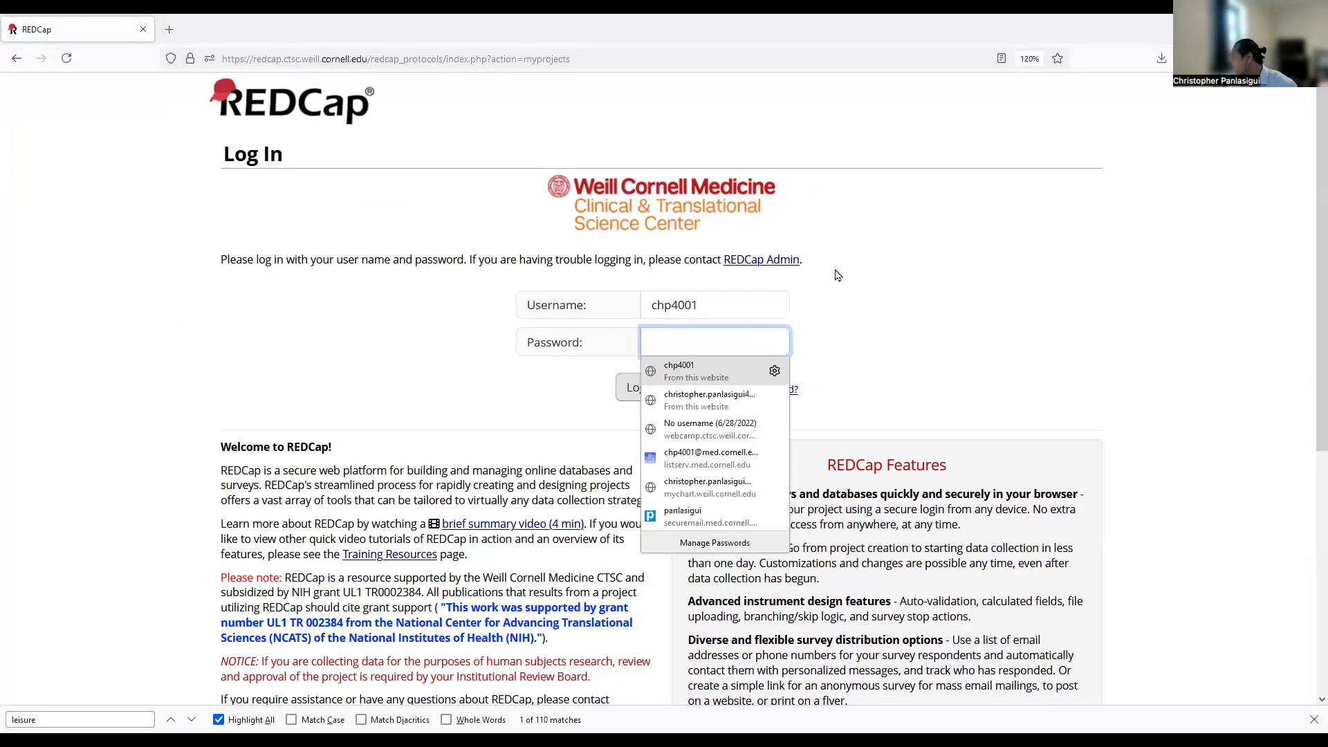
click(718, 306)
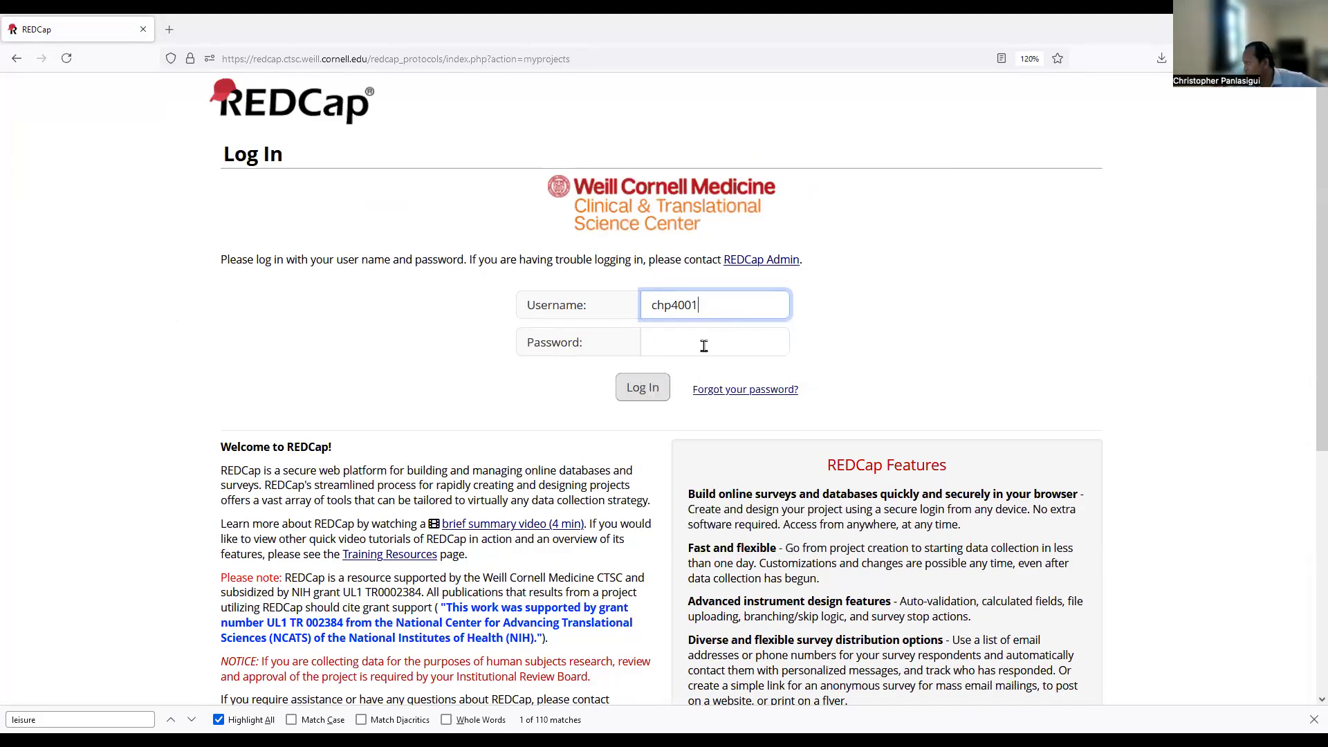
key(Tab)
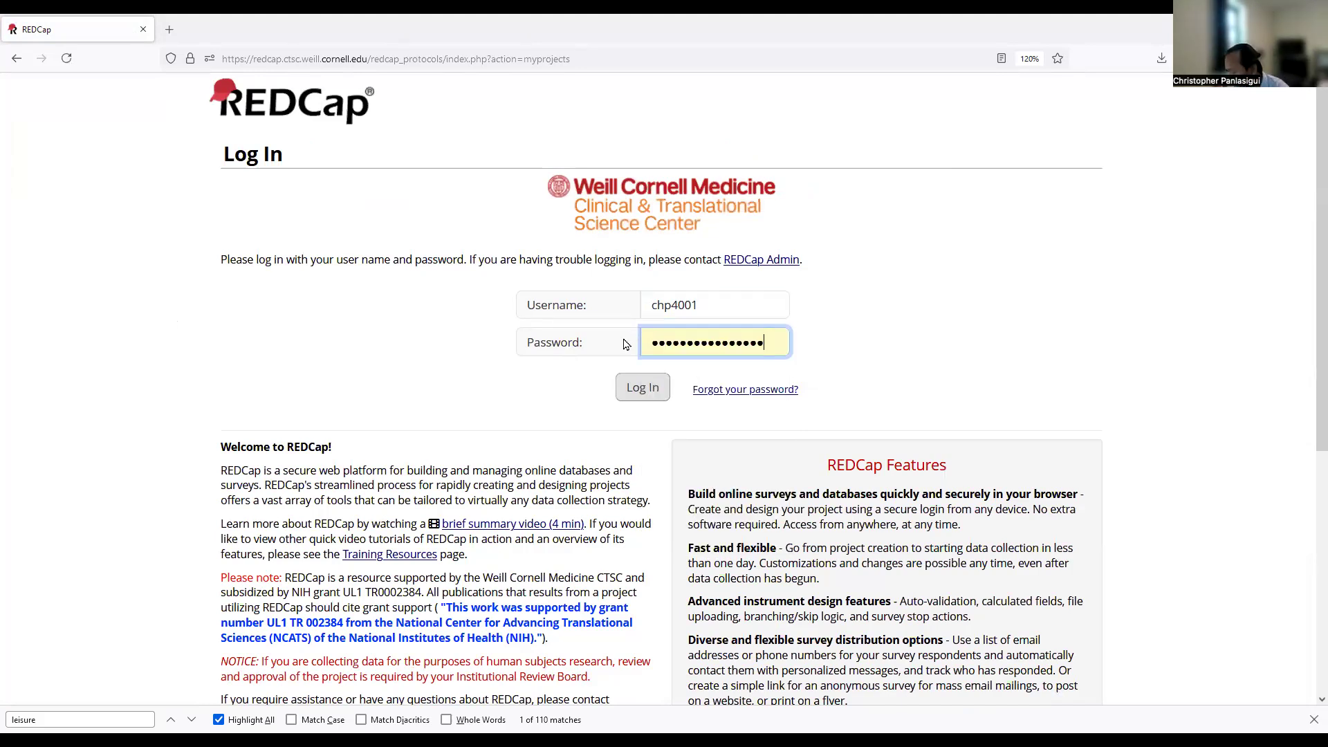
click(638, 388)
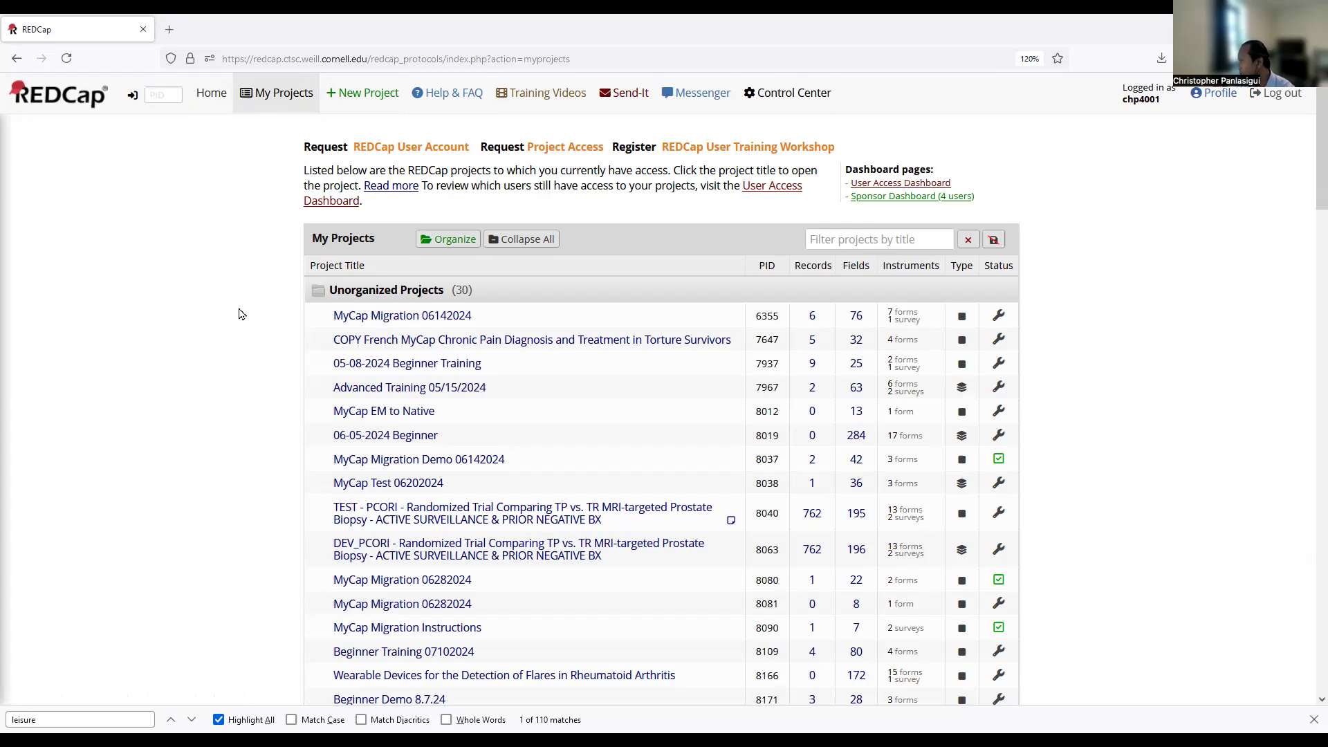
scroll(239, 311, down, 1)
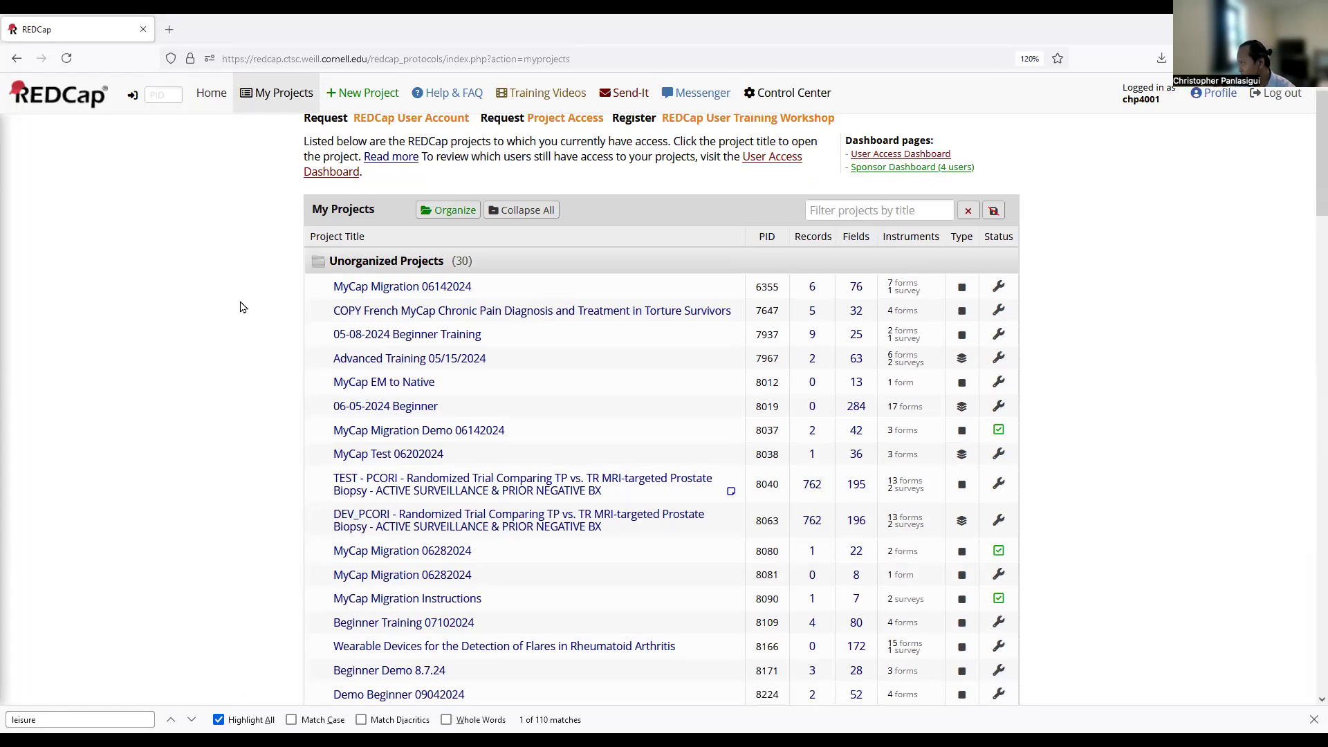
scroll(242, 307, down, 5)
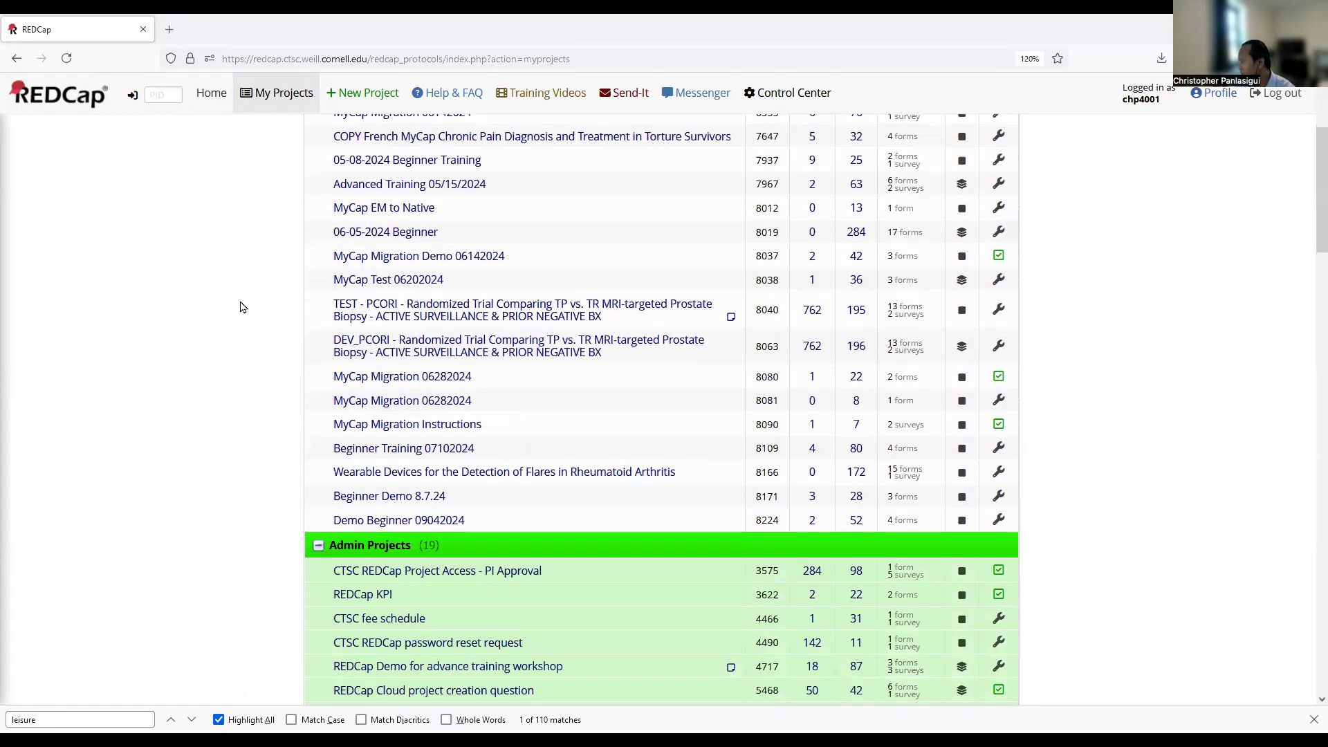
scroll(242, 307, up, 6)
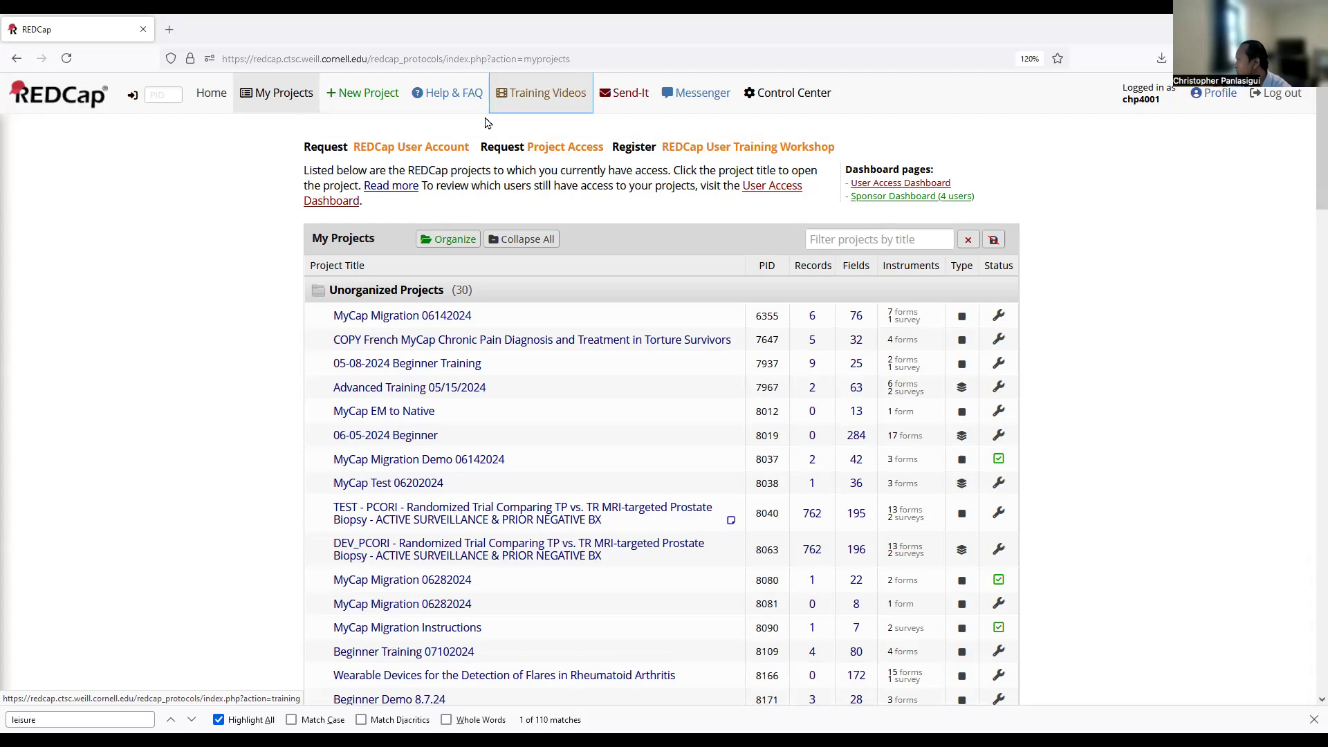
click(437, 152)
click(560, 149)
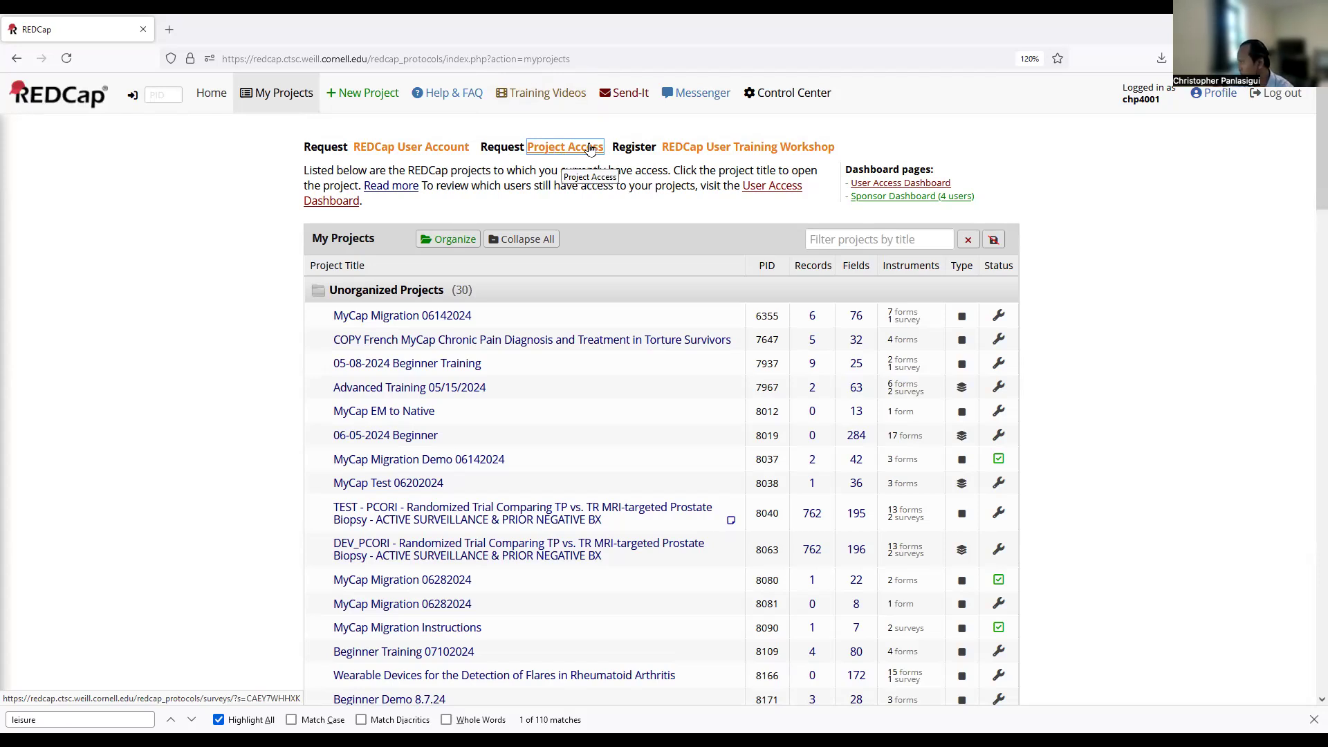
click(703, 154)
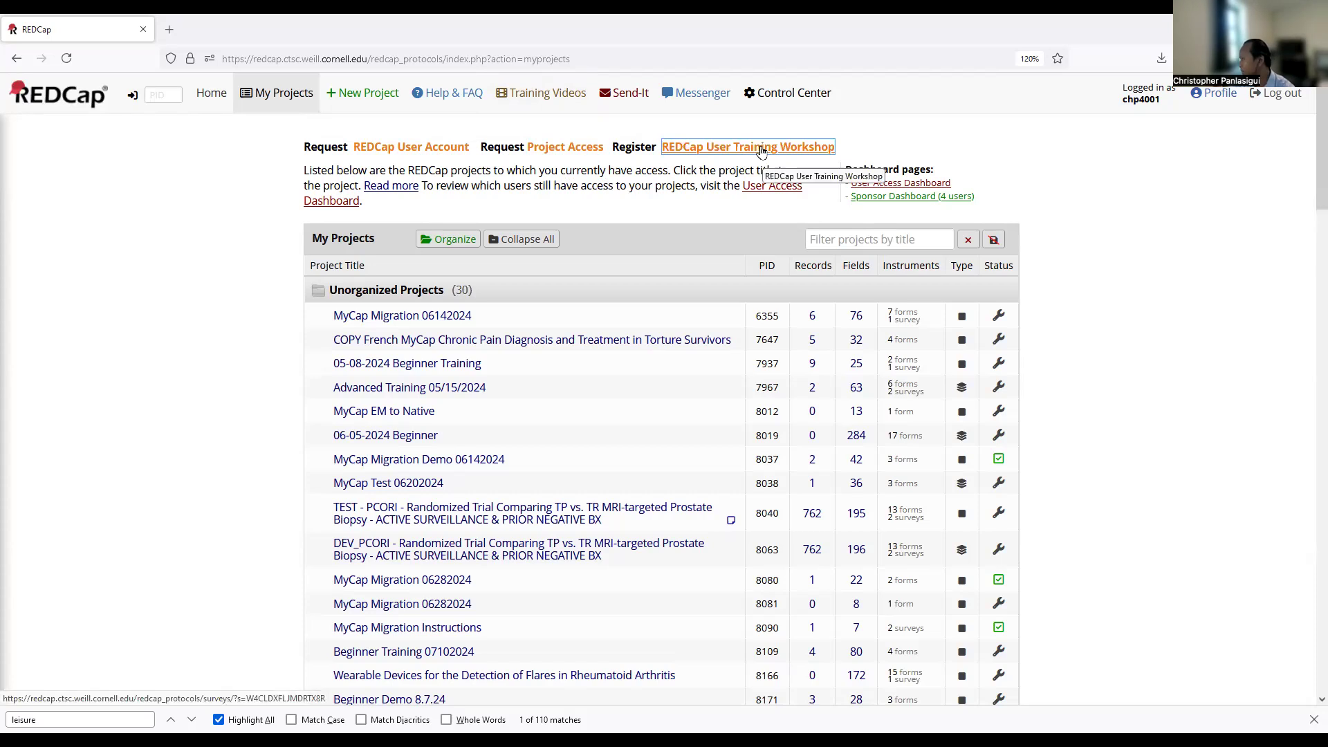
click(300, 160)
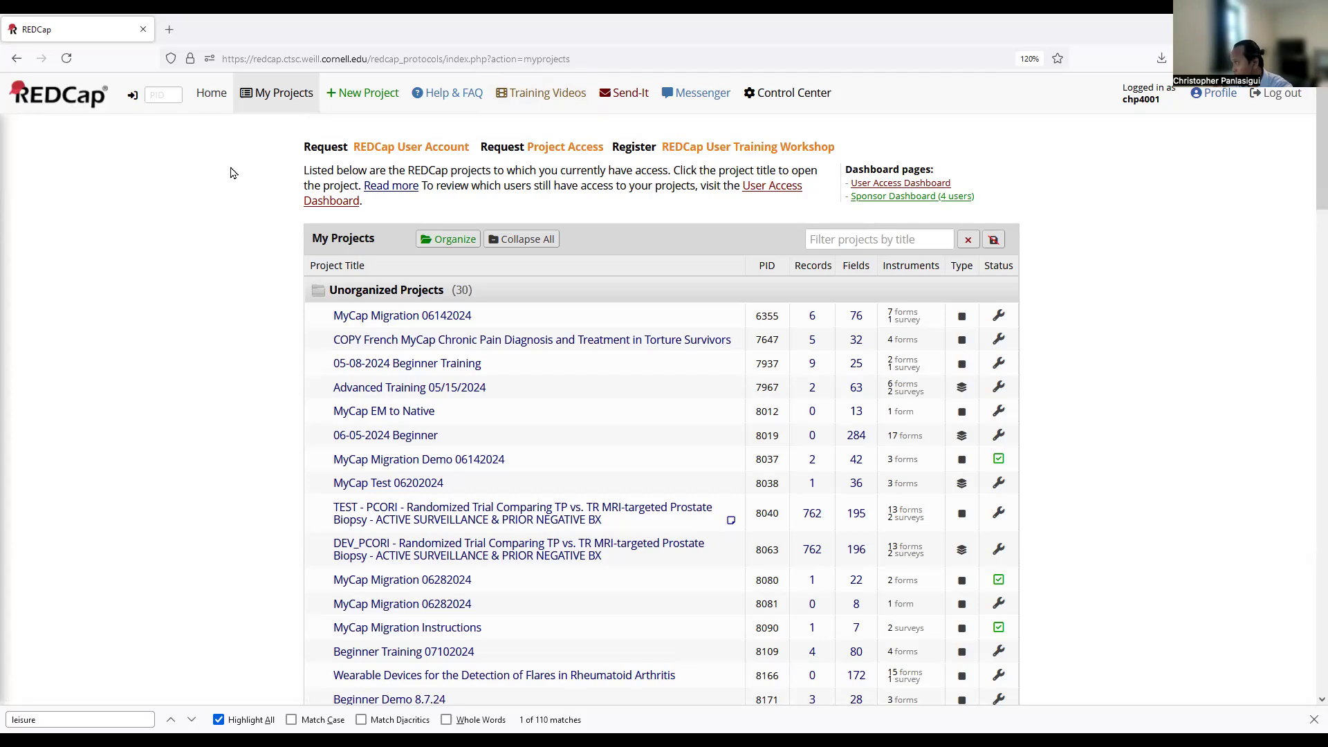
Start a new project titled 'REDCap Demo for Tech Tuesday' with Research as its purpose.
click(354, 104)
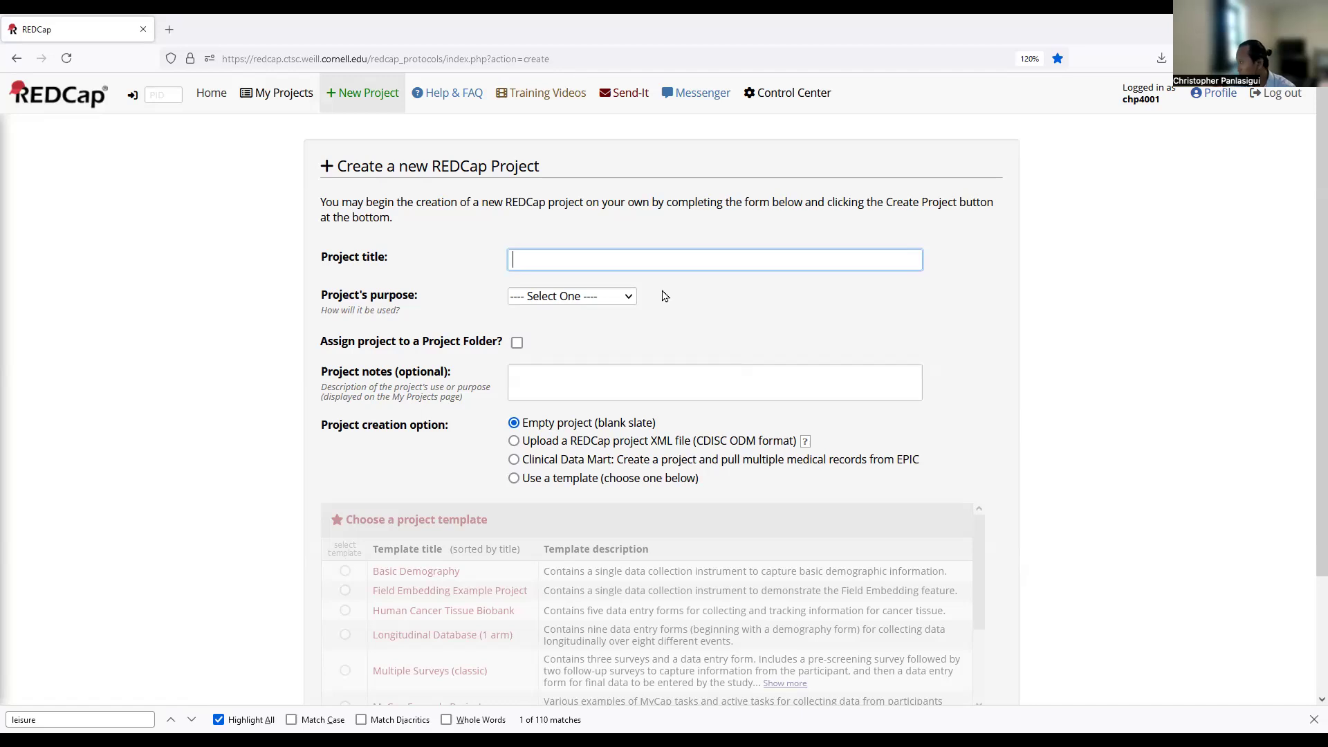
text(REDC)
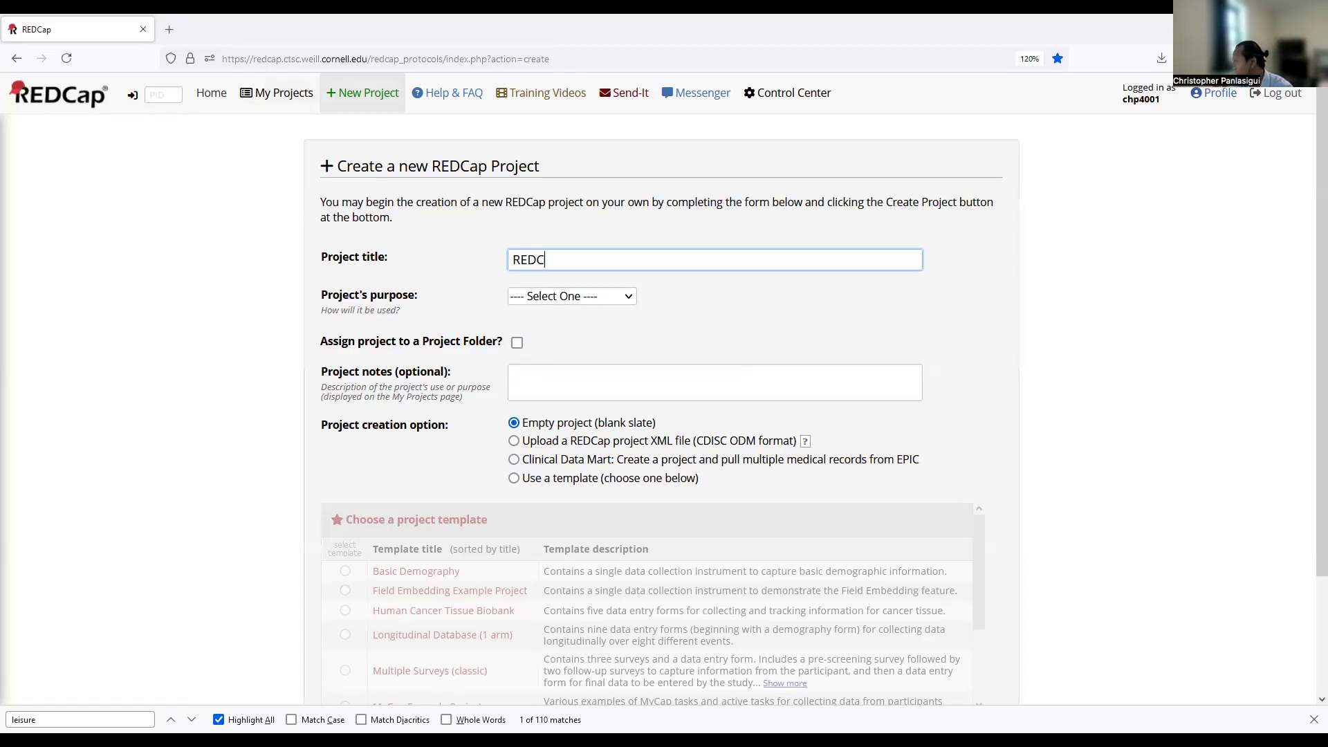
text(ap Demo for Te)
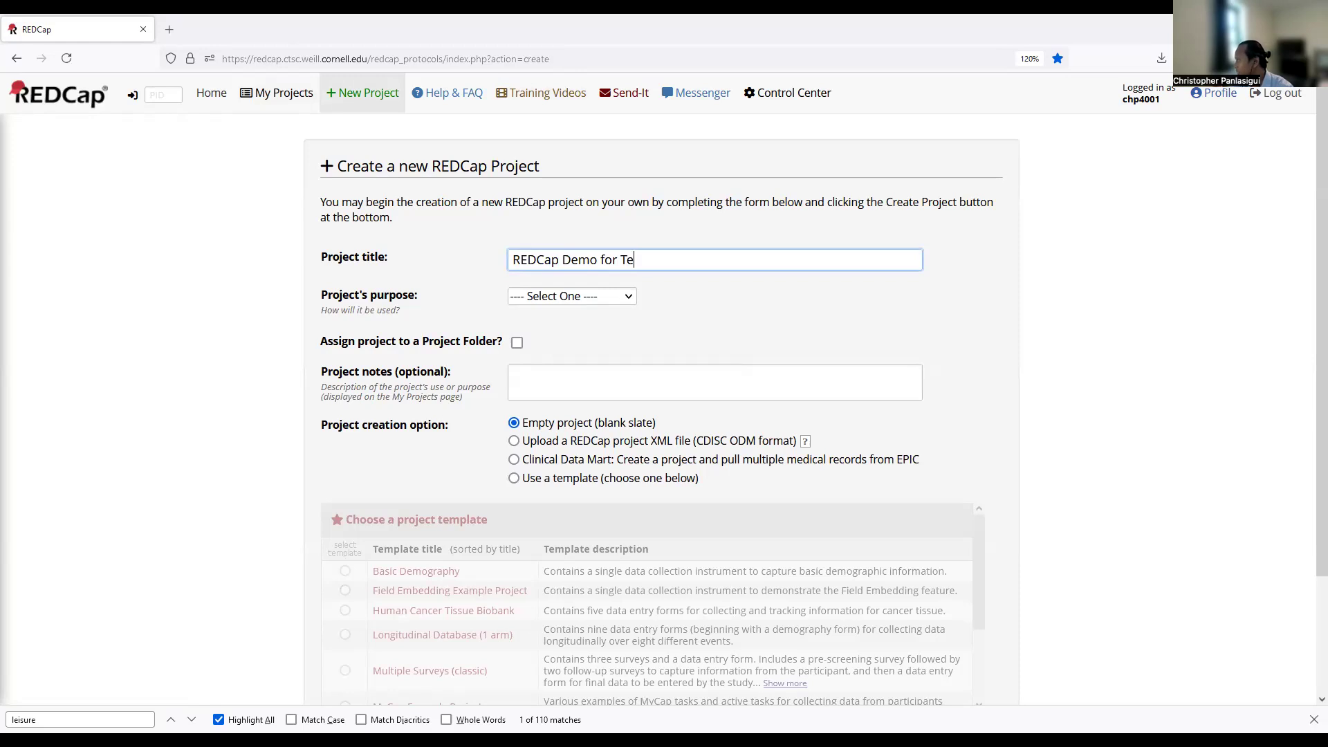
text(ch Tuesday)
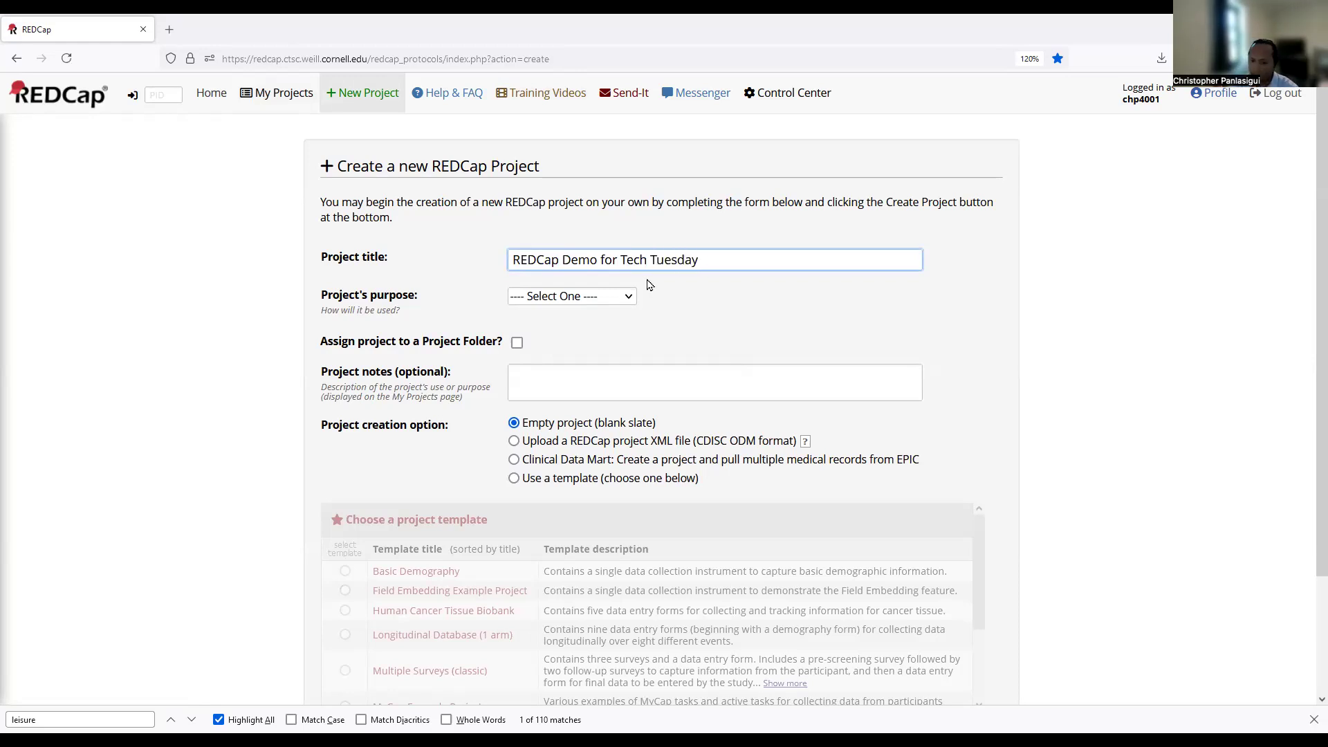
click(543, 305)
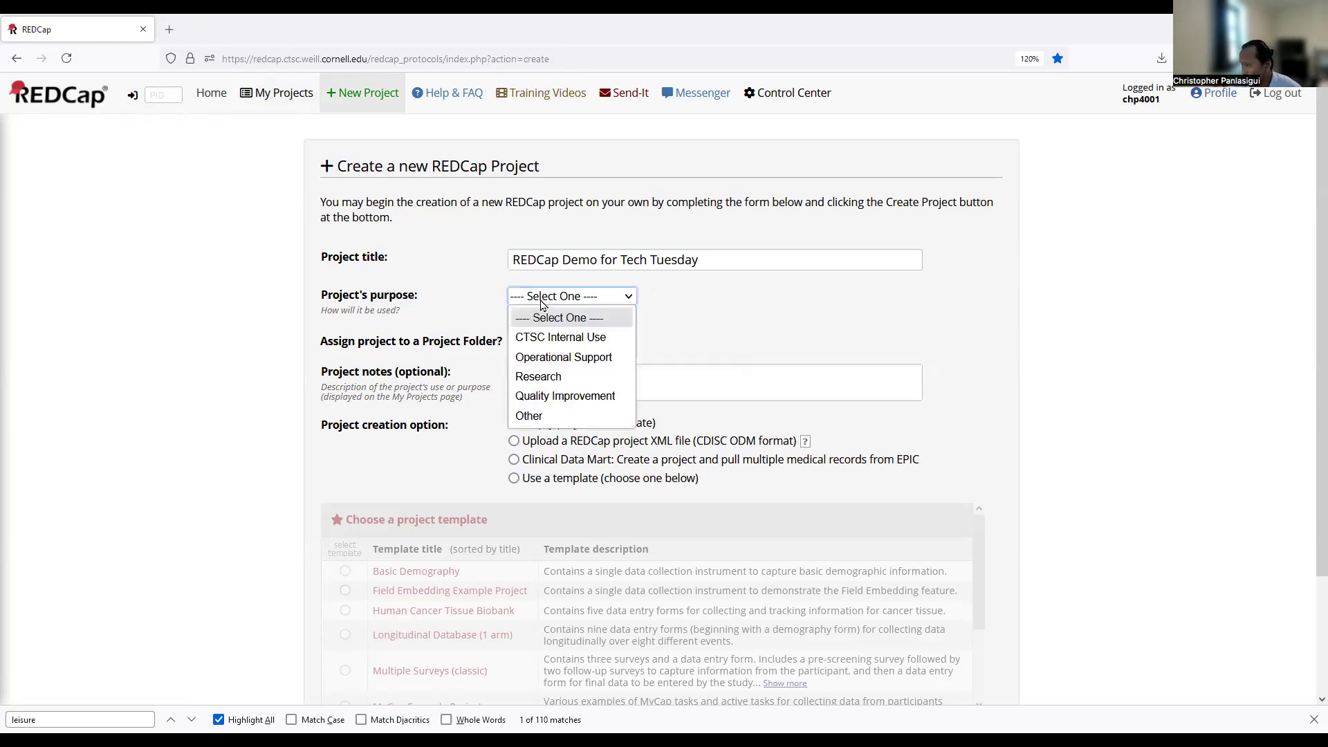
click(569, 377)
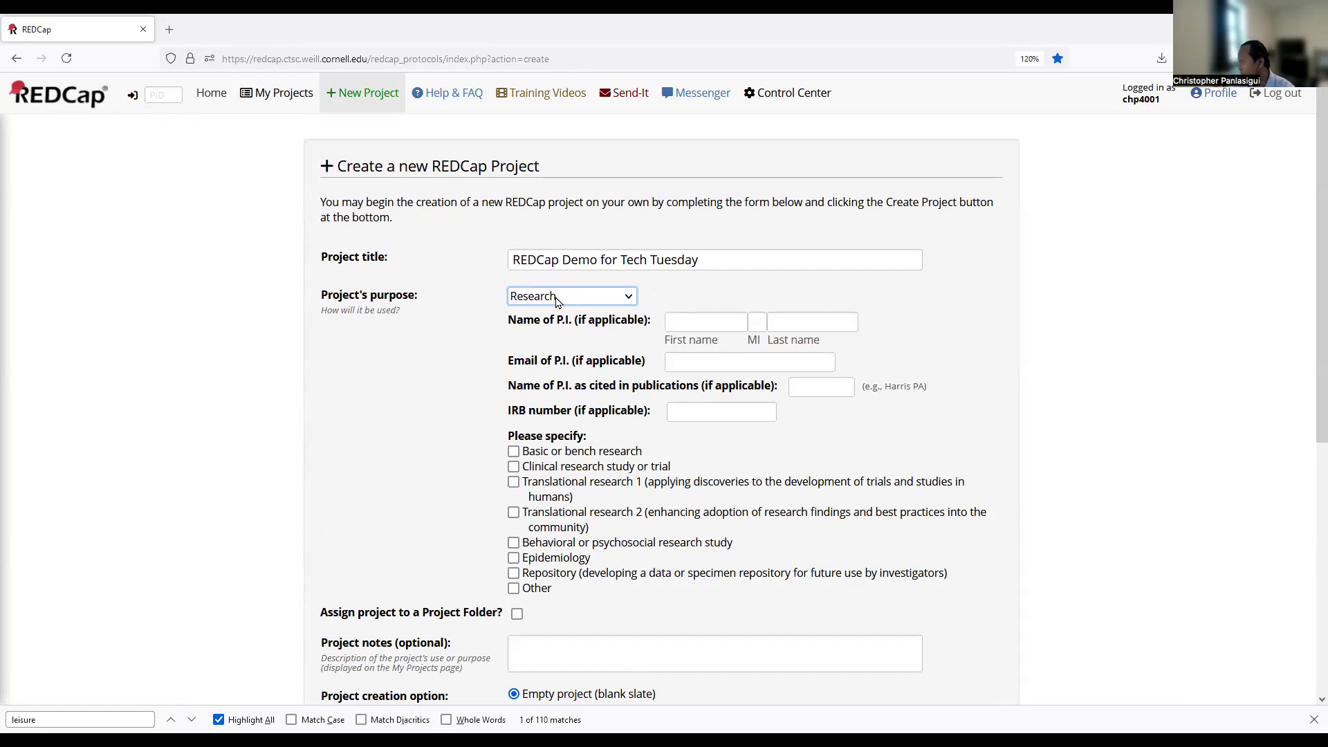
click(557, 303)
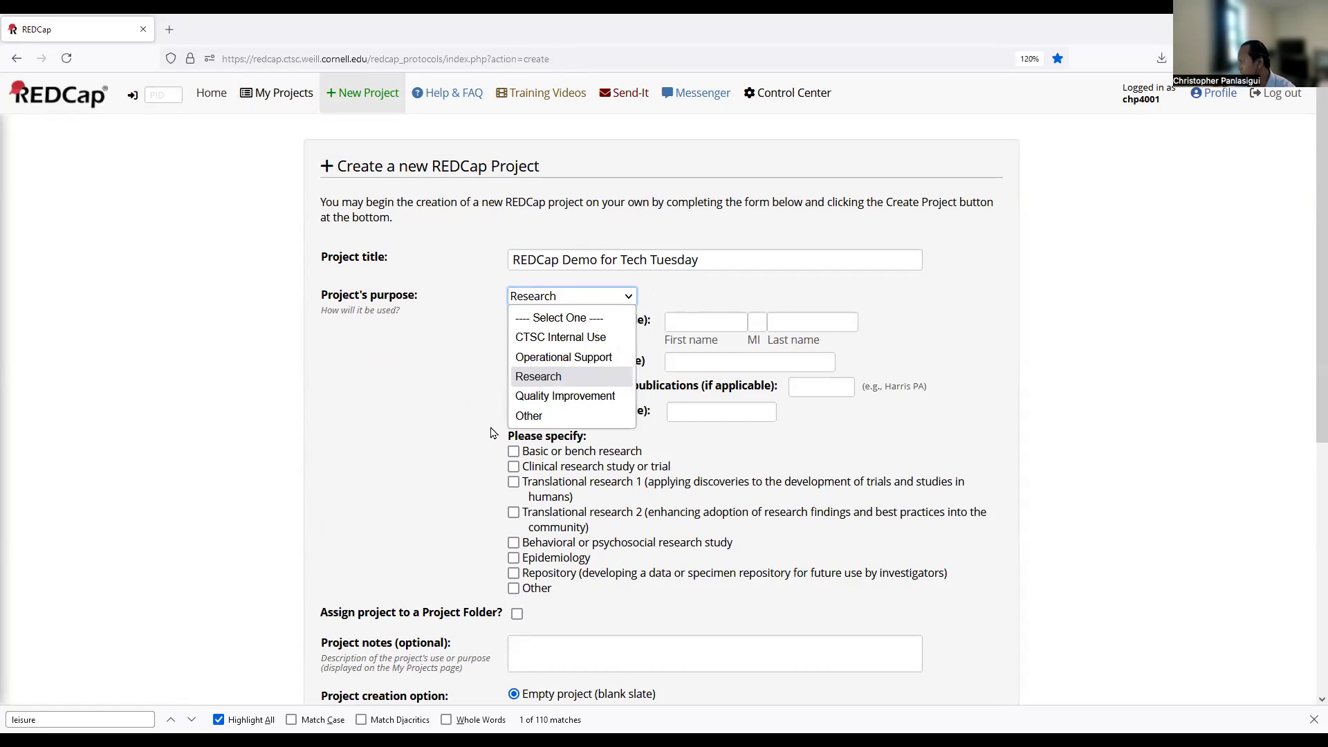
click(528, 416)
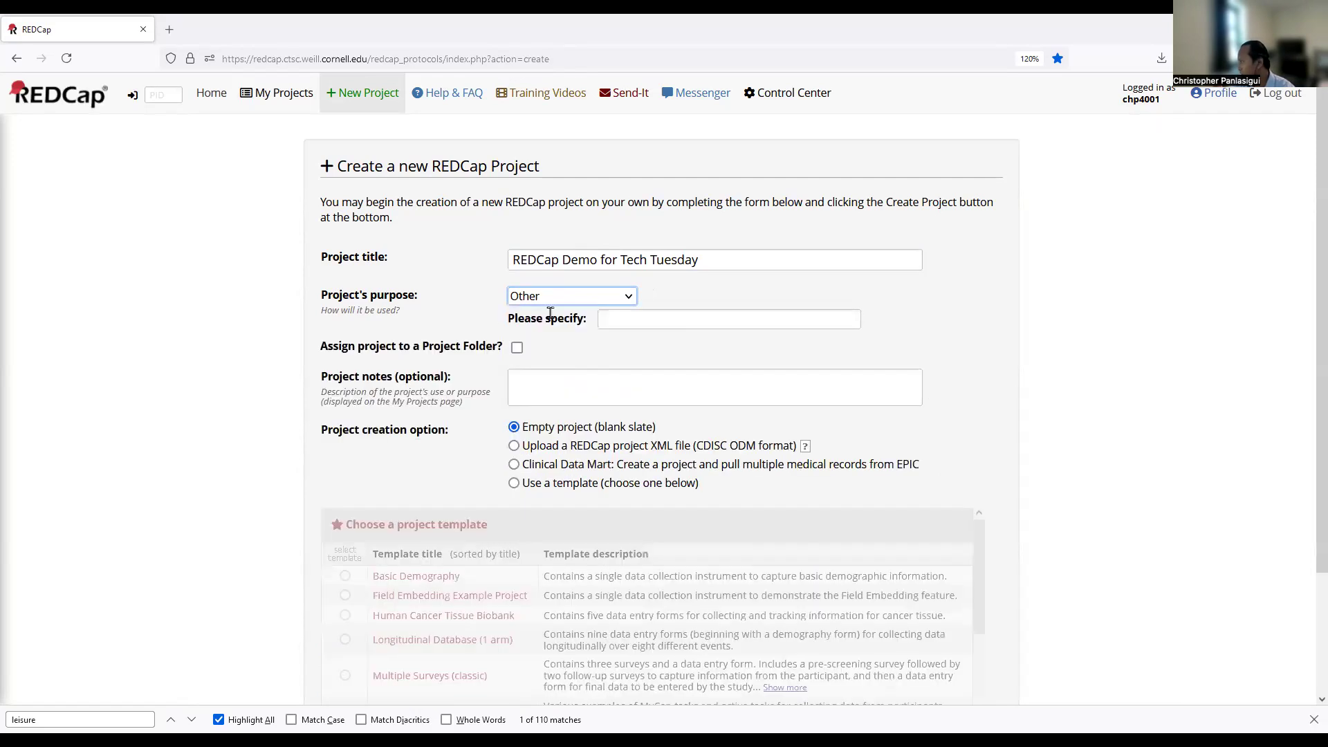
click(564, 297)
click(554, 375)
Enter the P.I.'s first name, last name and e-mail address.
click(677, 323)
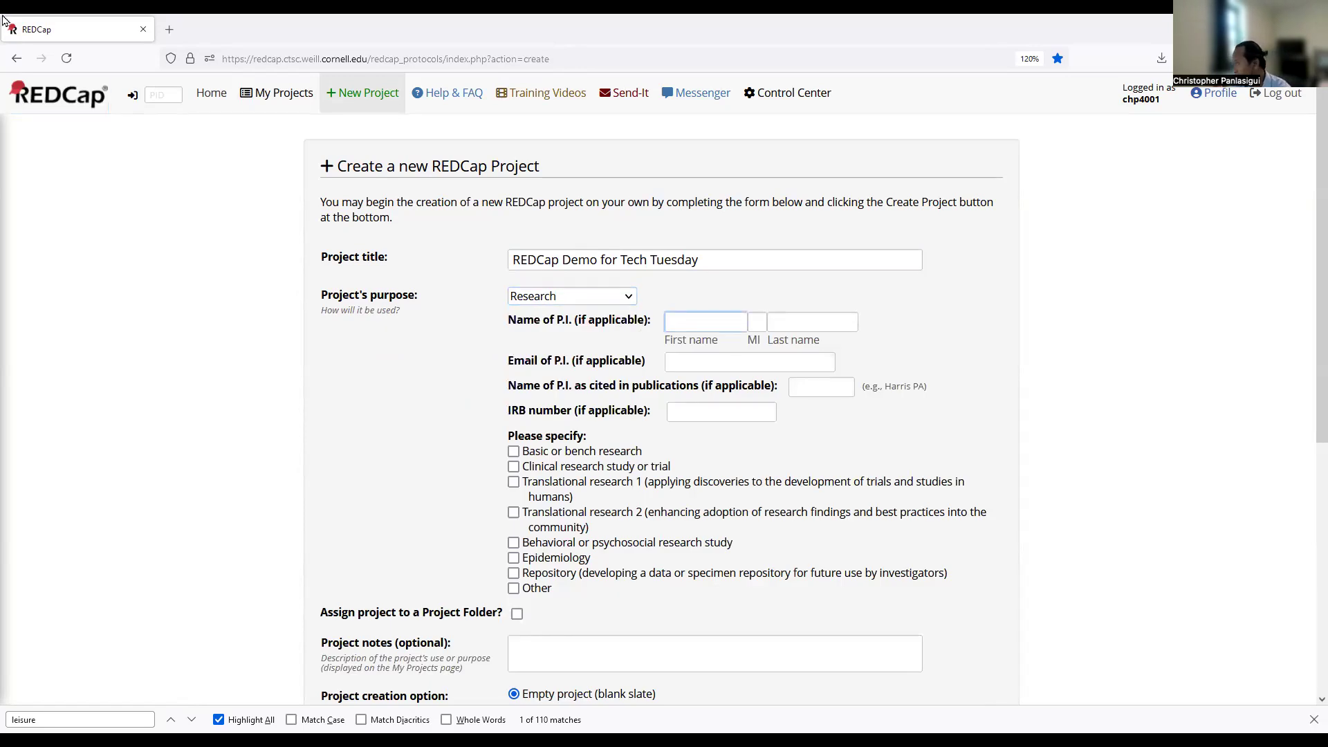
key(Tab)
key(Tab)
key(Tab)
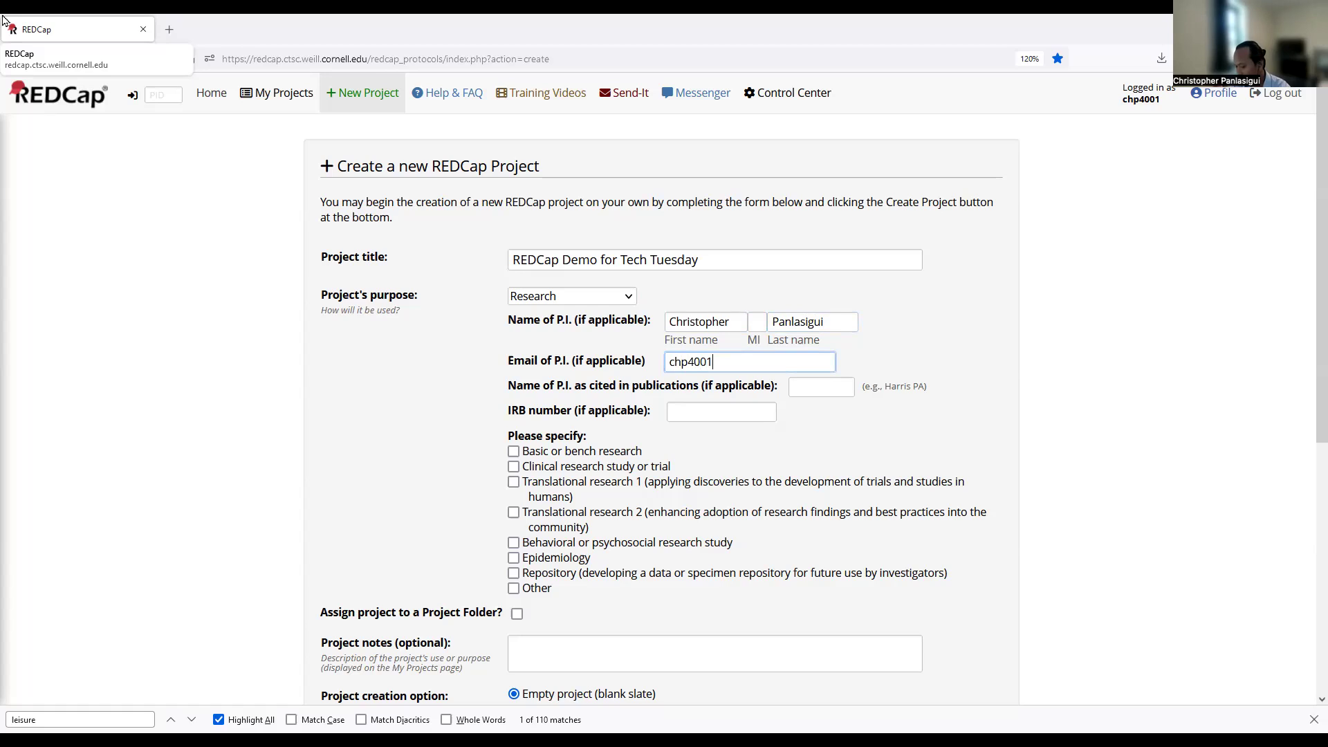
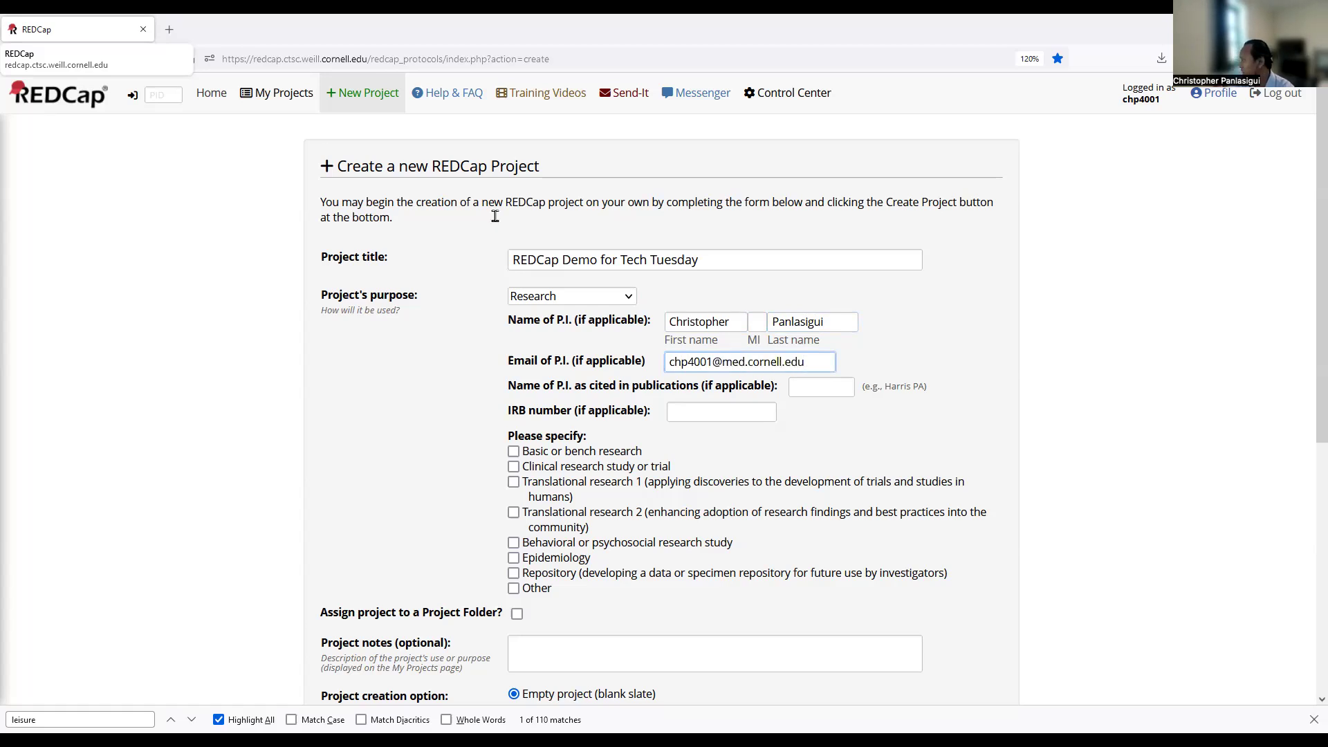
click(706, 413)
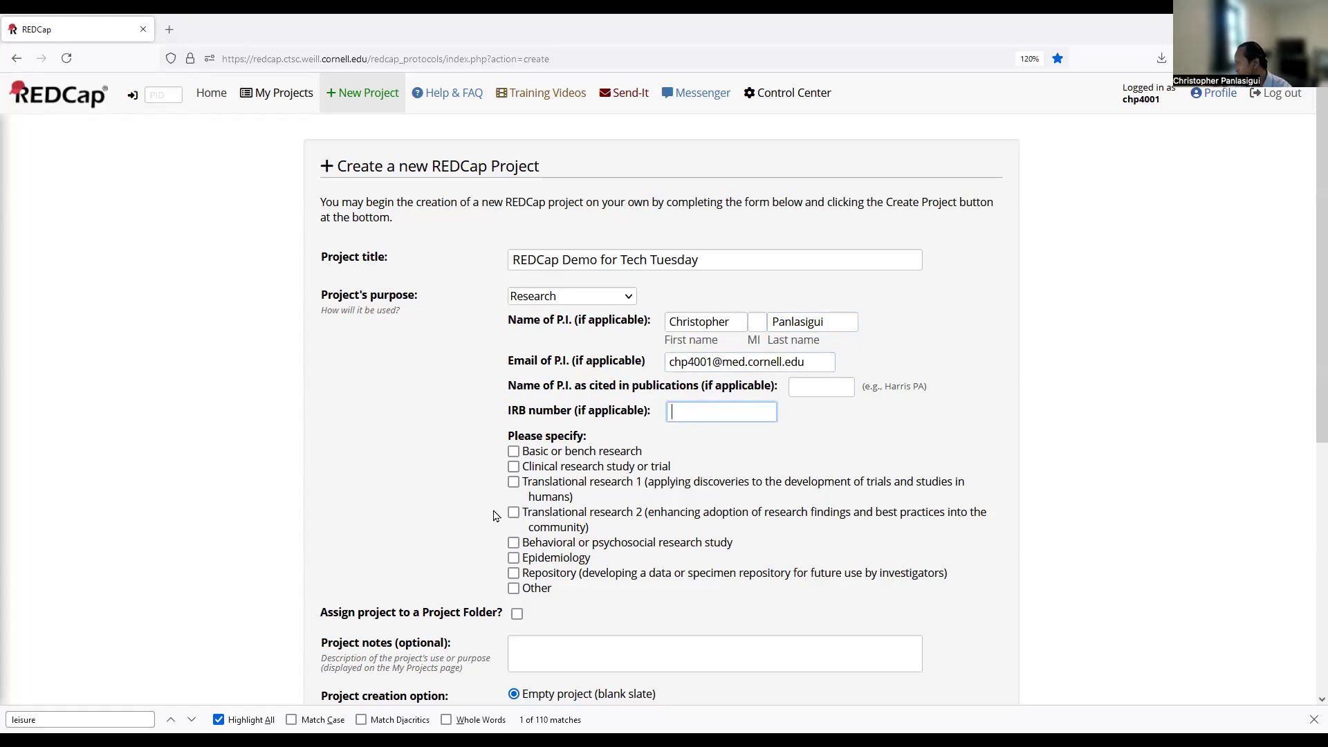
Tick Clinical and Other as the project's research types.
click(513, 467)
scroll(426, 491, down, 2)
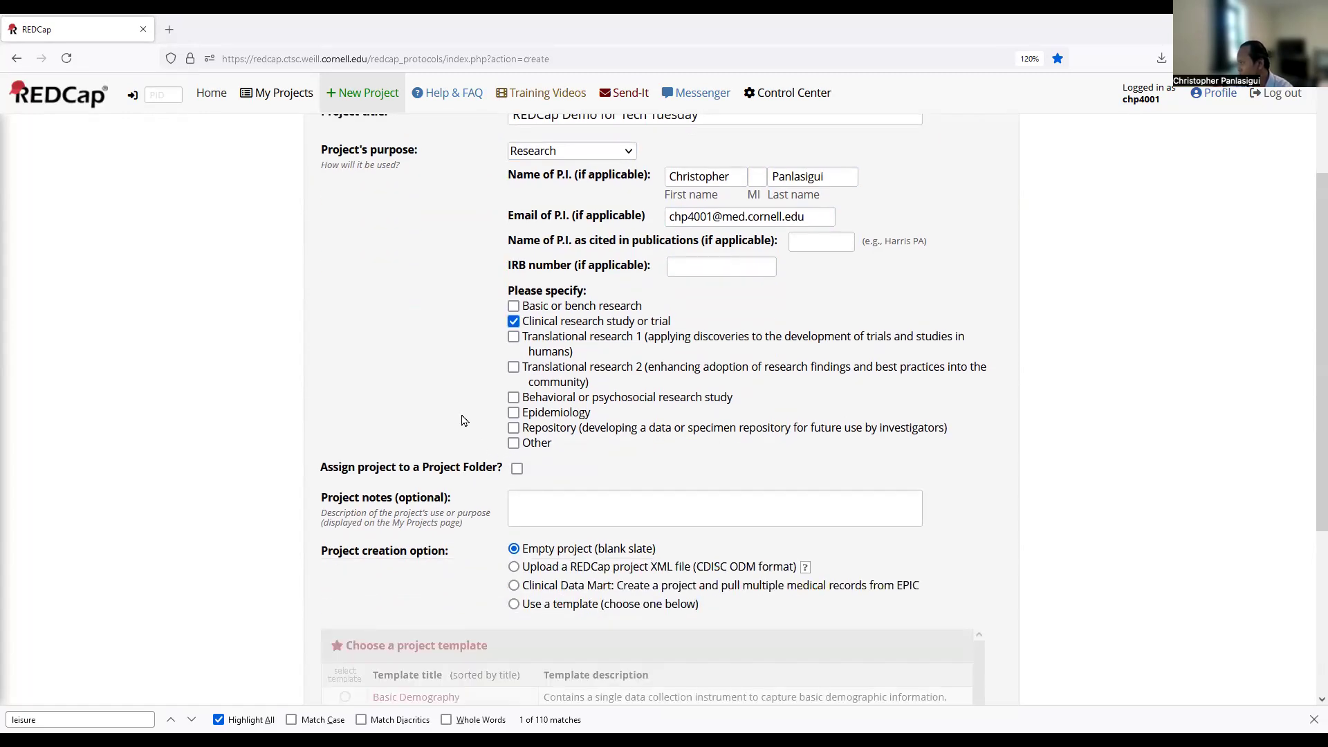
click(514, 445)
File the project in the Demo folder with notes 'This is a Tech Tuesday REDCap Demo'.
click(547, 510)
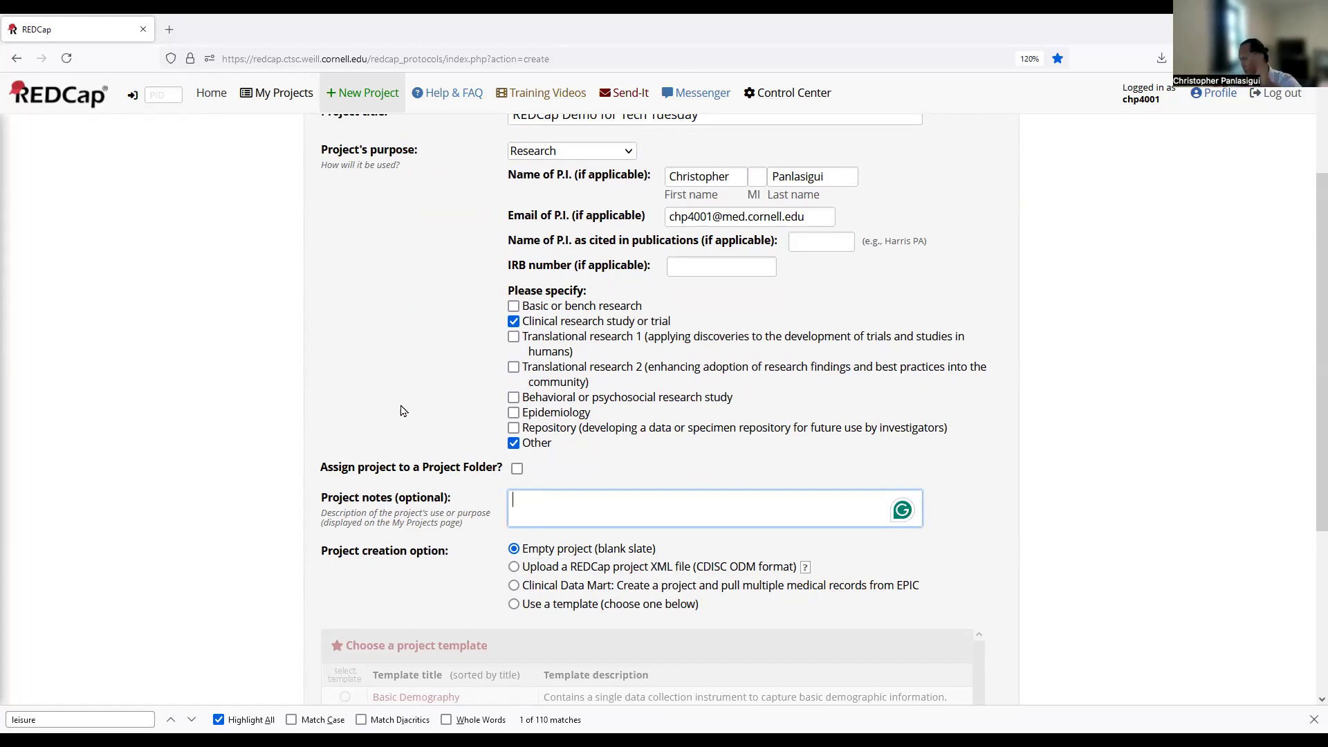
click(517, 469)
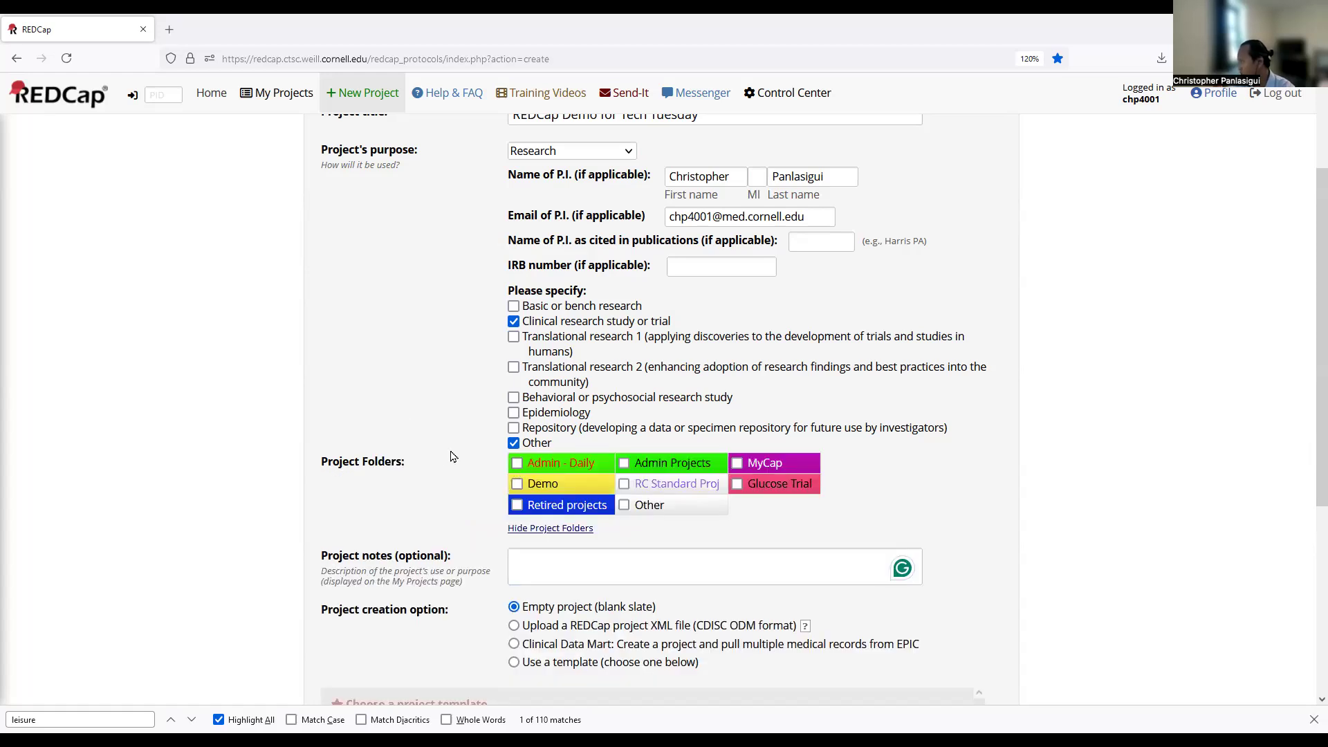
click(516, 484)
scroll(521, 482, down, 2)
click(550, 454)
text(Th)
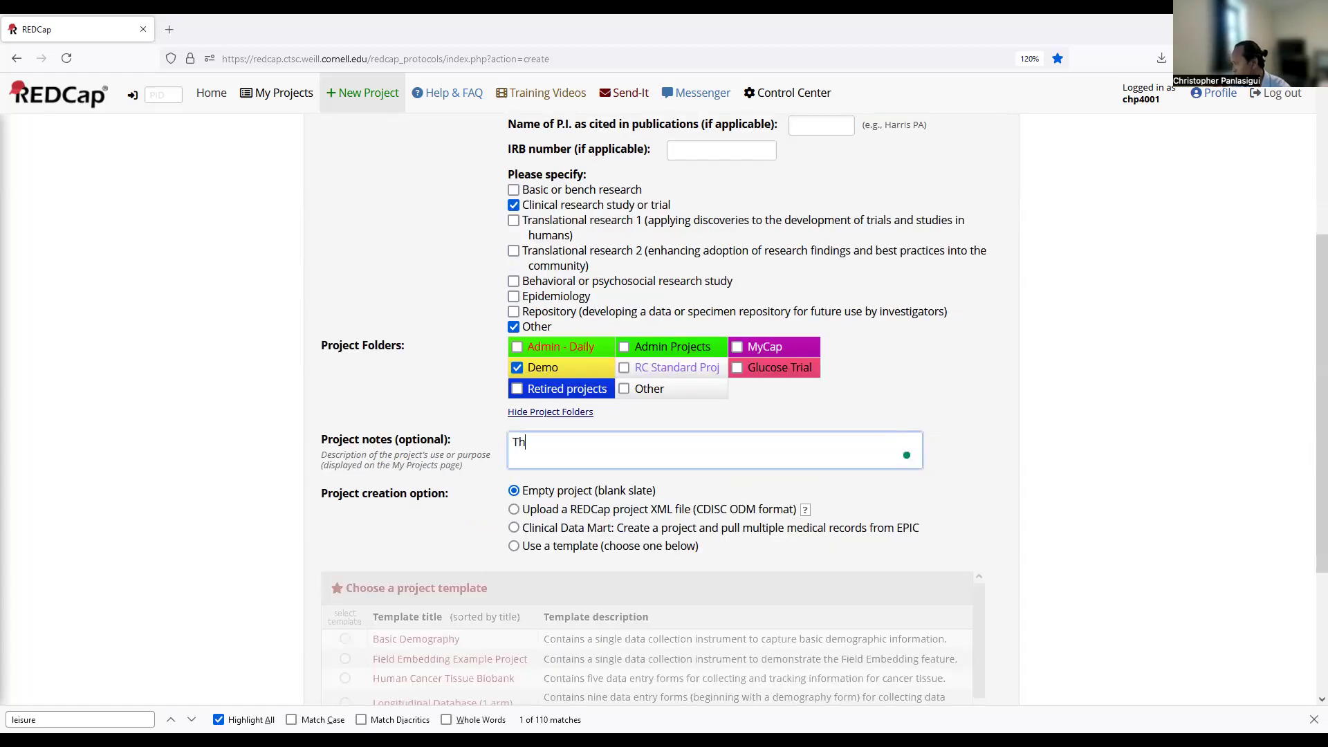
text(is is a Tech Tuesday REDCap Demo)
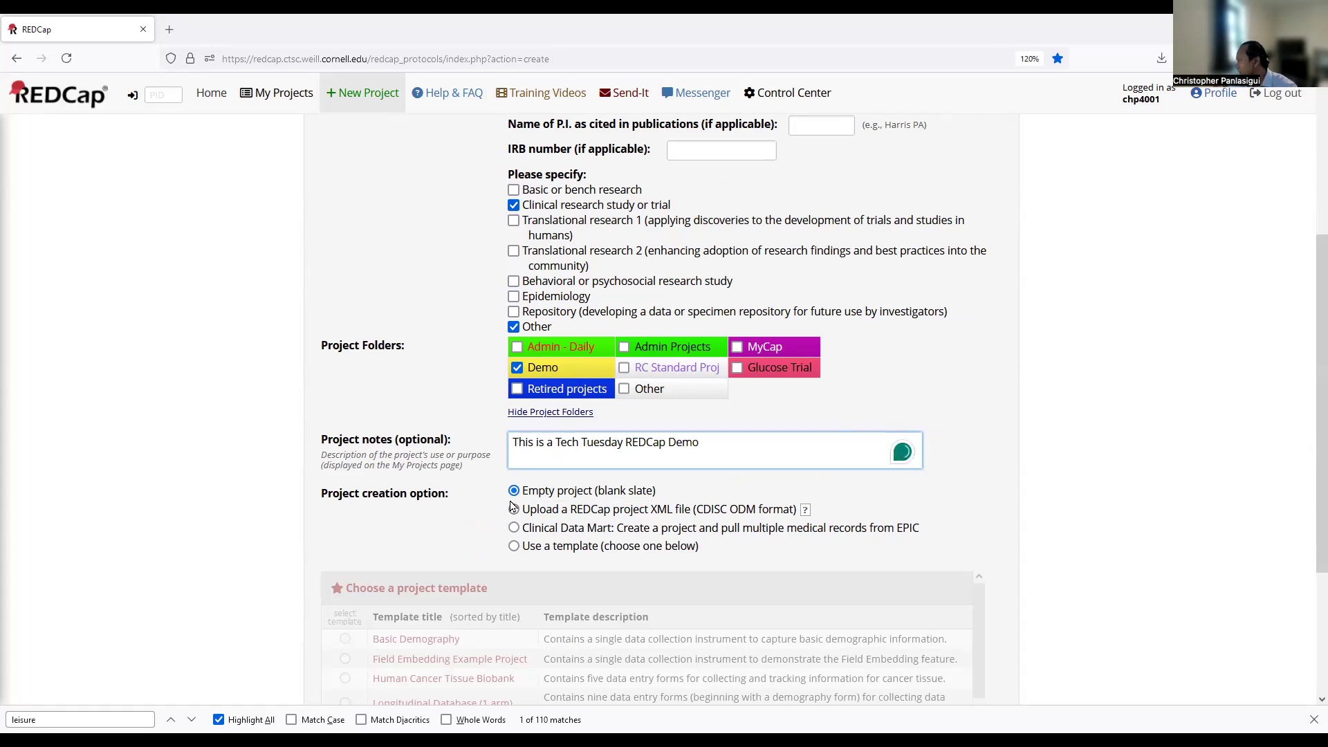
scroll(510, 492, down, 2)
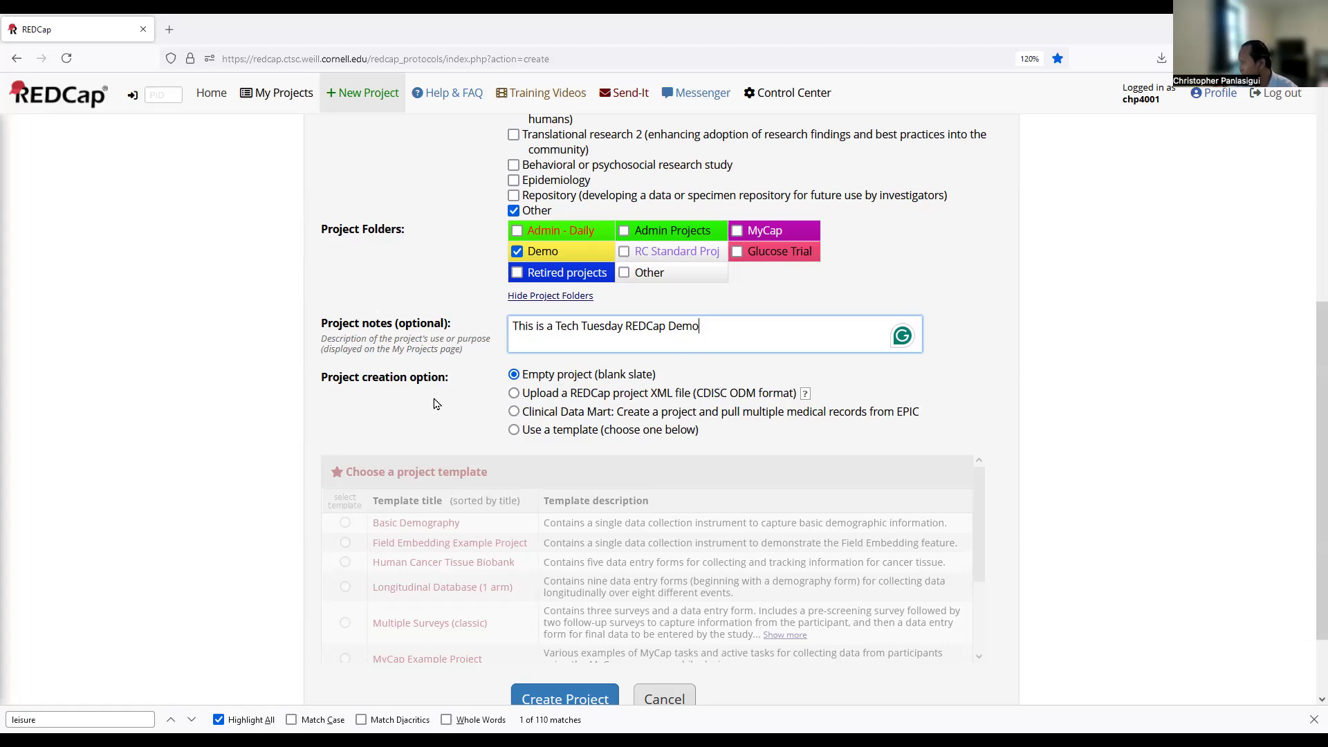
Choose 'Empty project (blank slate)' instead of a template and create the project.
click(513, 429)
scroll(548, 493, down, 1)
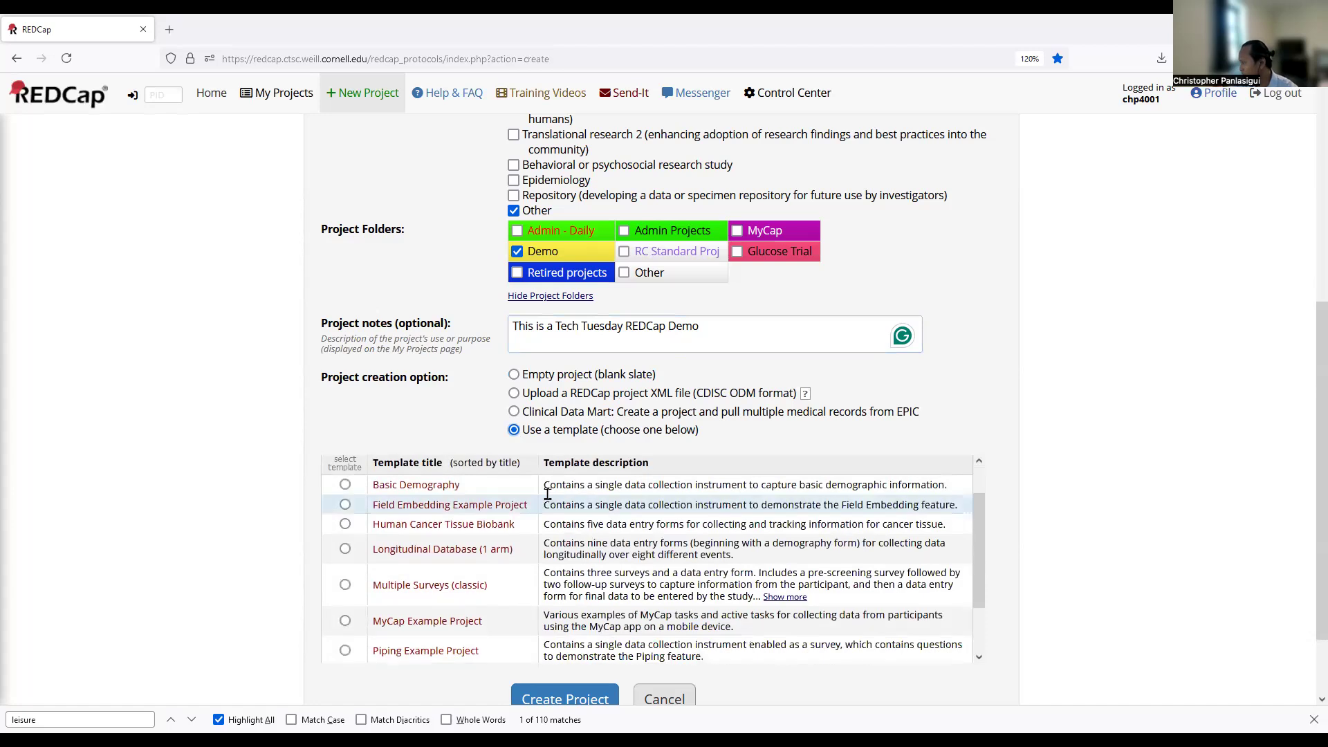
scroll(547, 493, down, 2)
scroll(505, 505, up, 3)
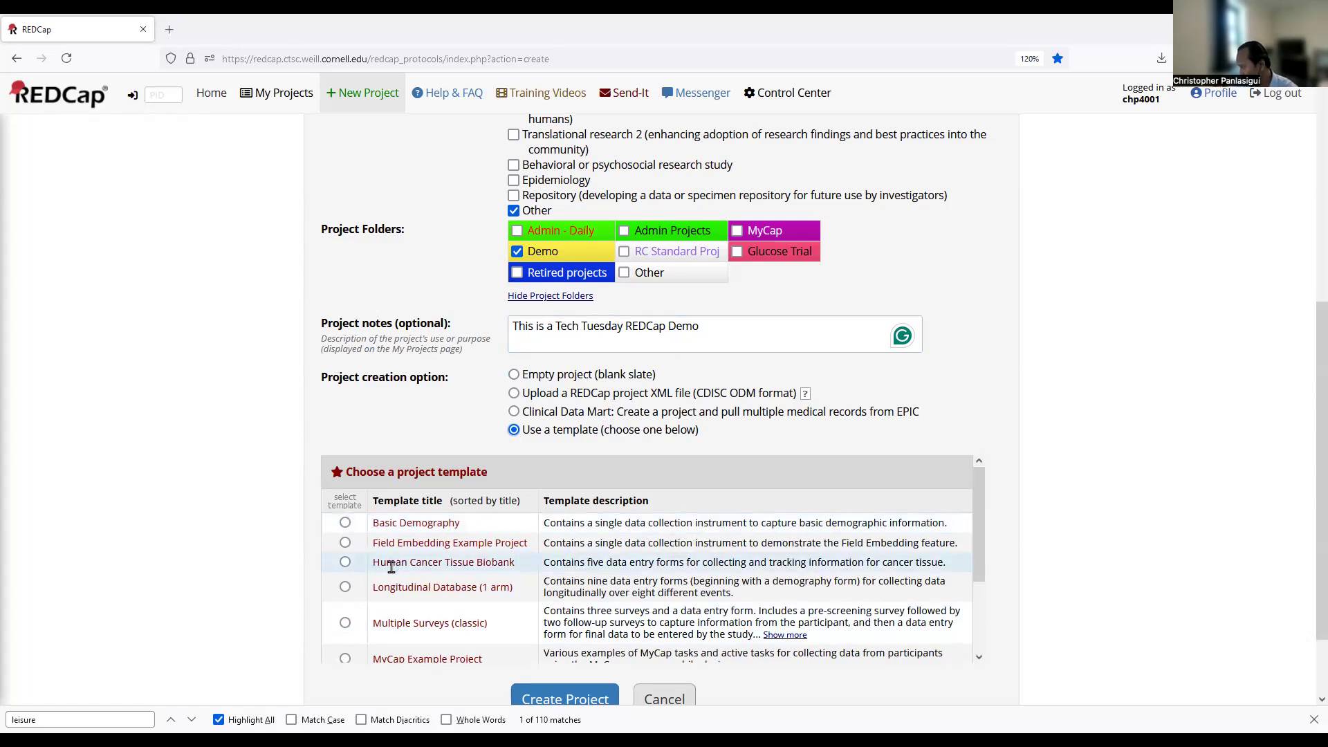
drag(402, 586, 531, 597)
click(522, 597)
scroll(521, 596, down, 1)
scroll(521, 596, up, 1)
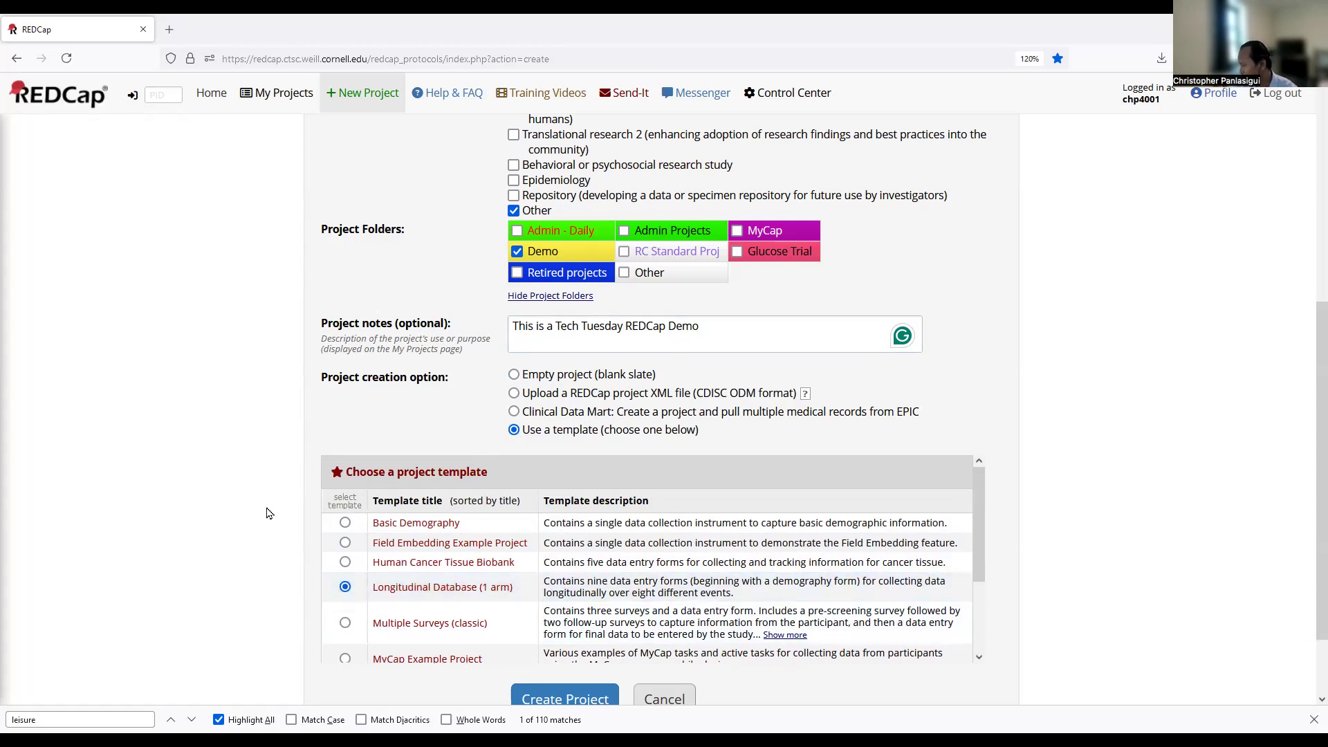
scroll(262, 519, down, 1)
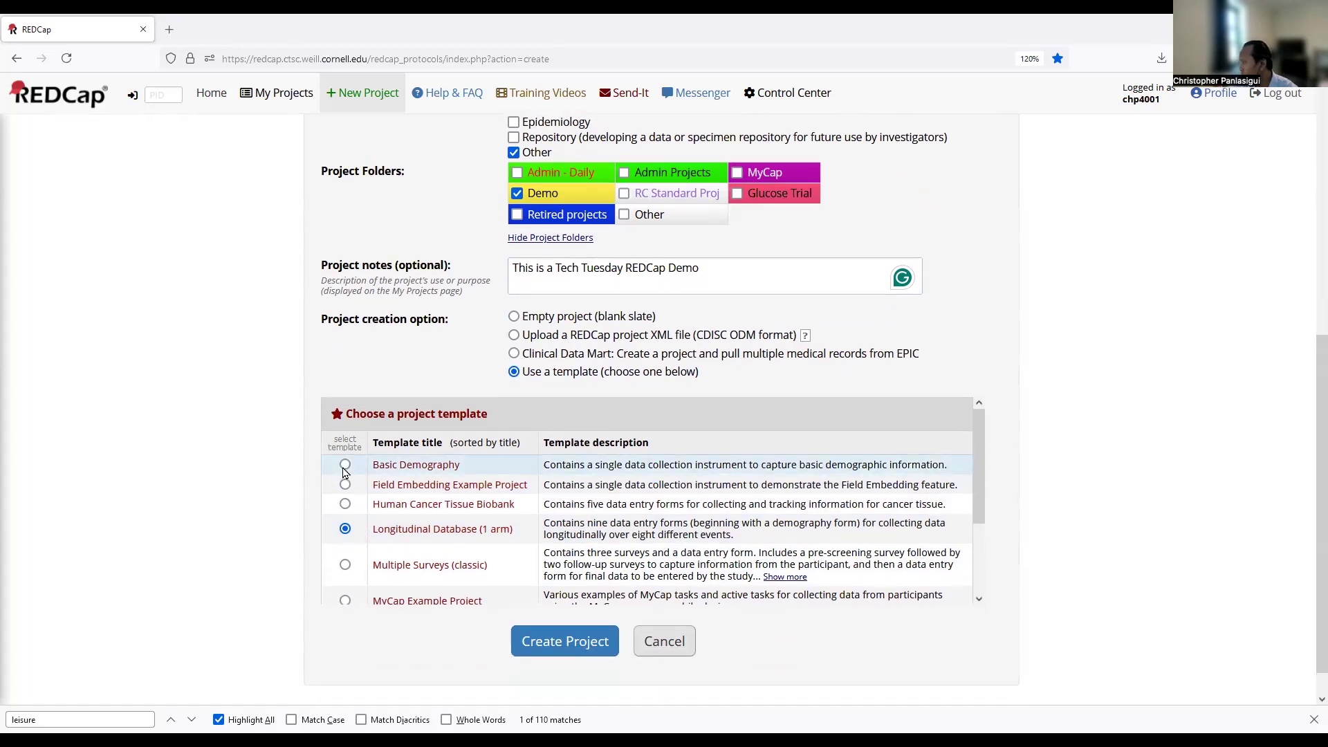
click(514, 317)
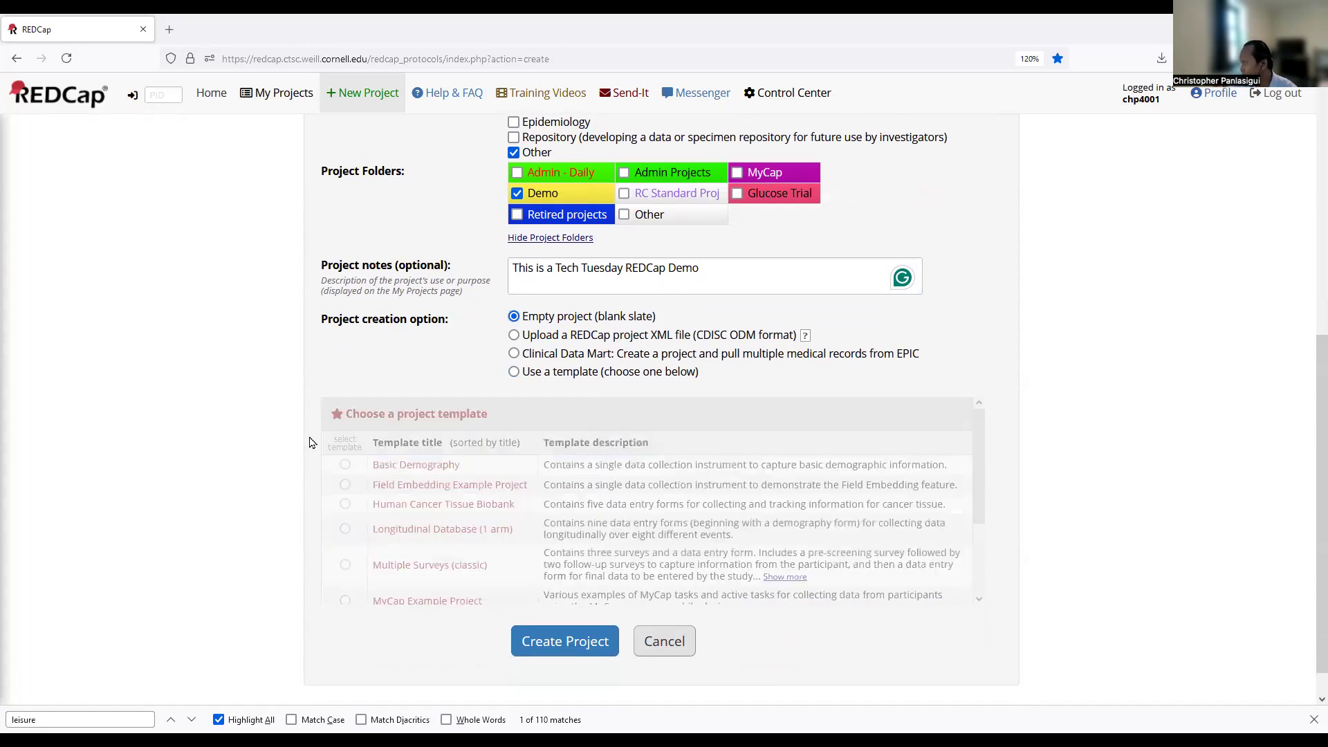
click(555, 645)
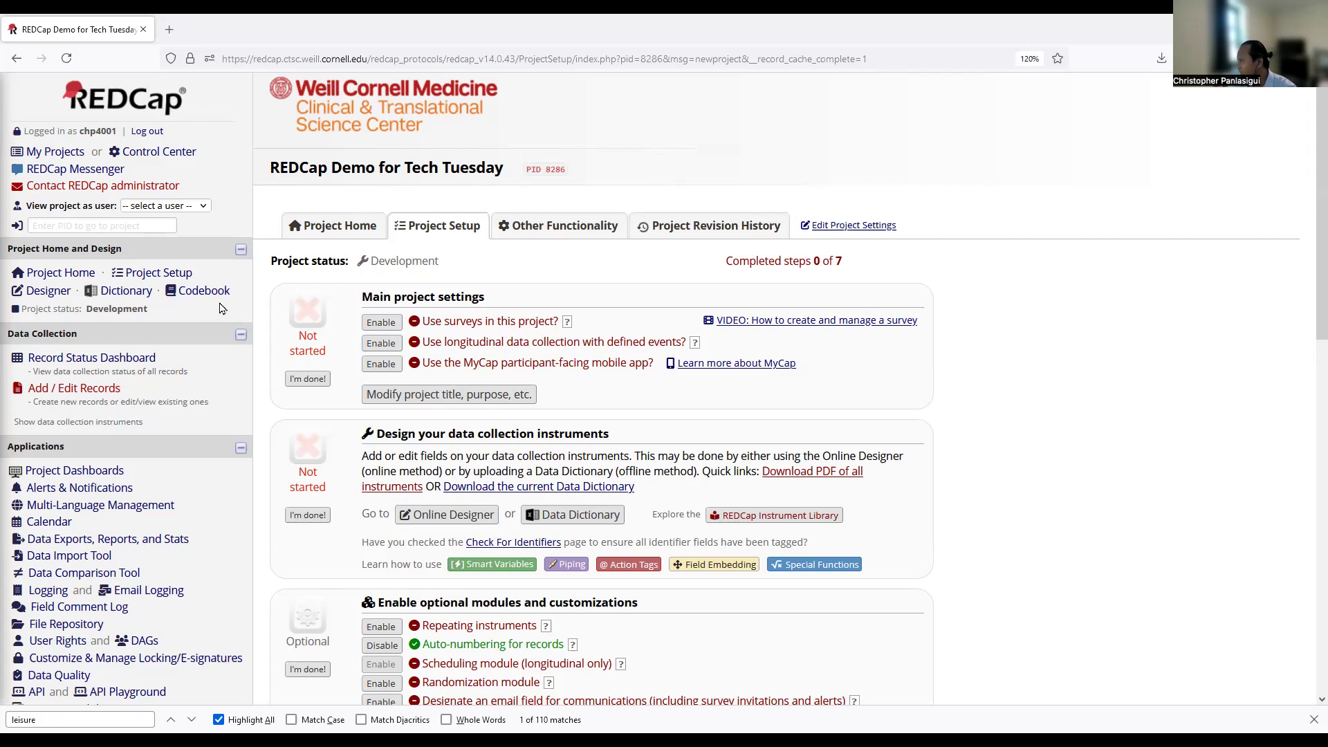
View the Codebook showing Form 1's record_id and form_1_complete fields.
click(443, 229)
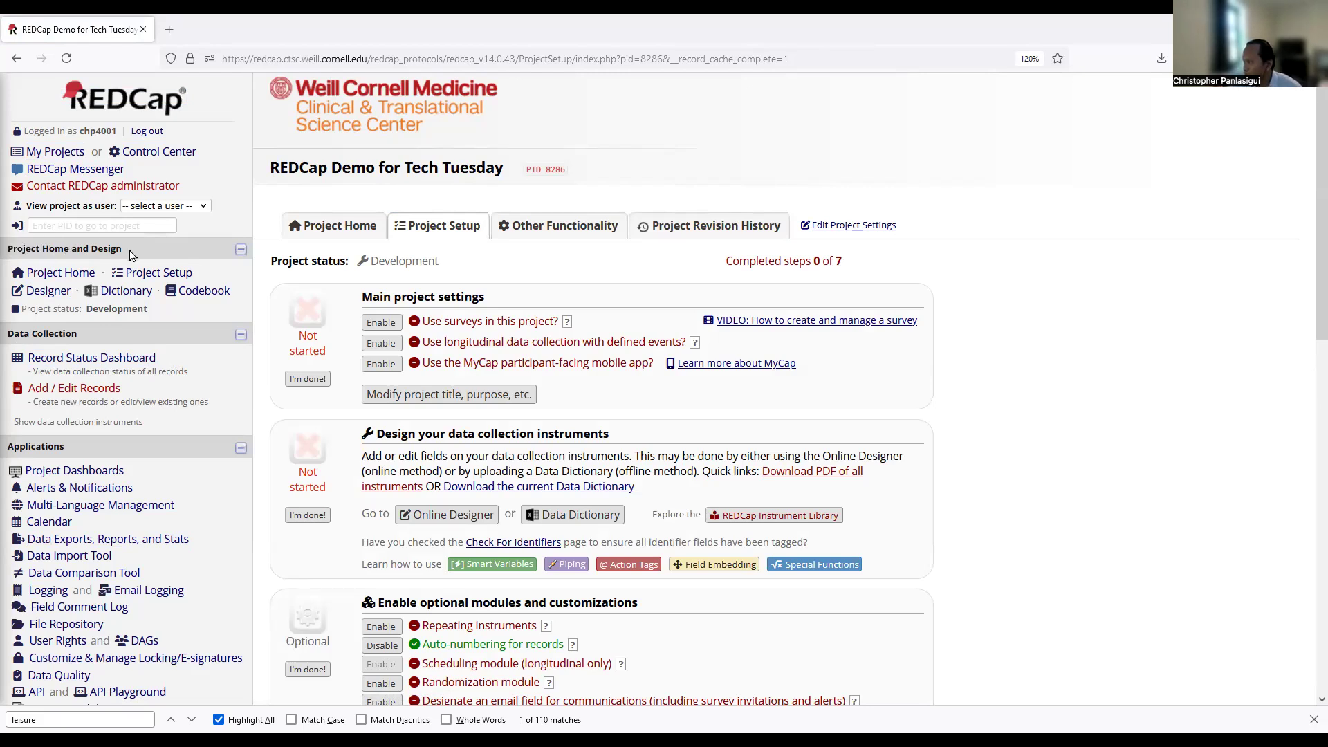
click(47, 293)
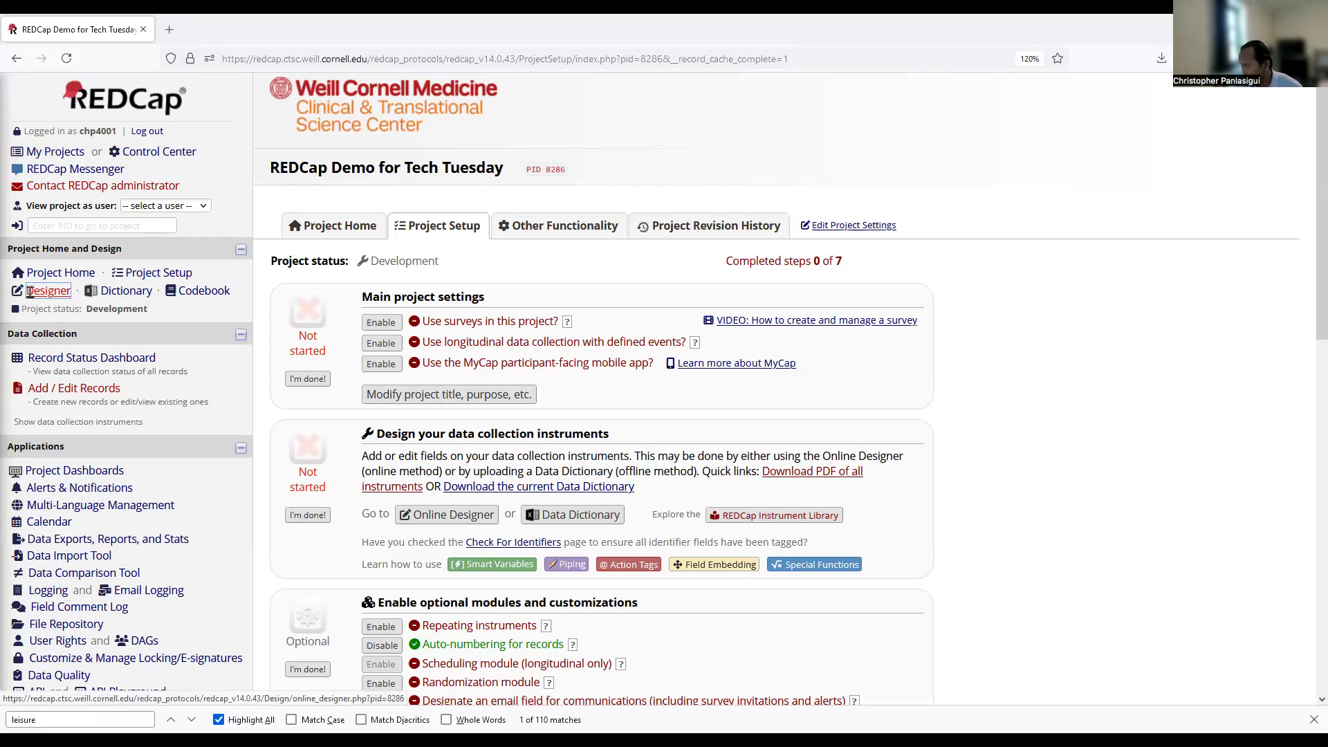
click(125, 293)
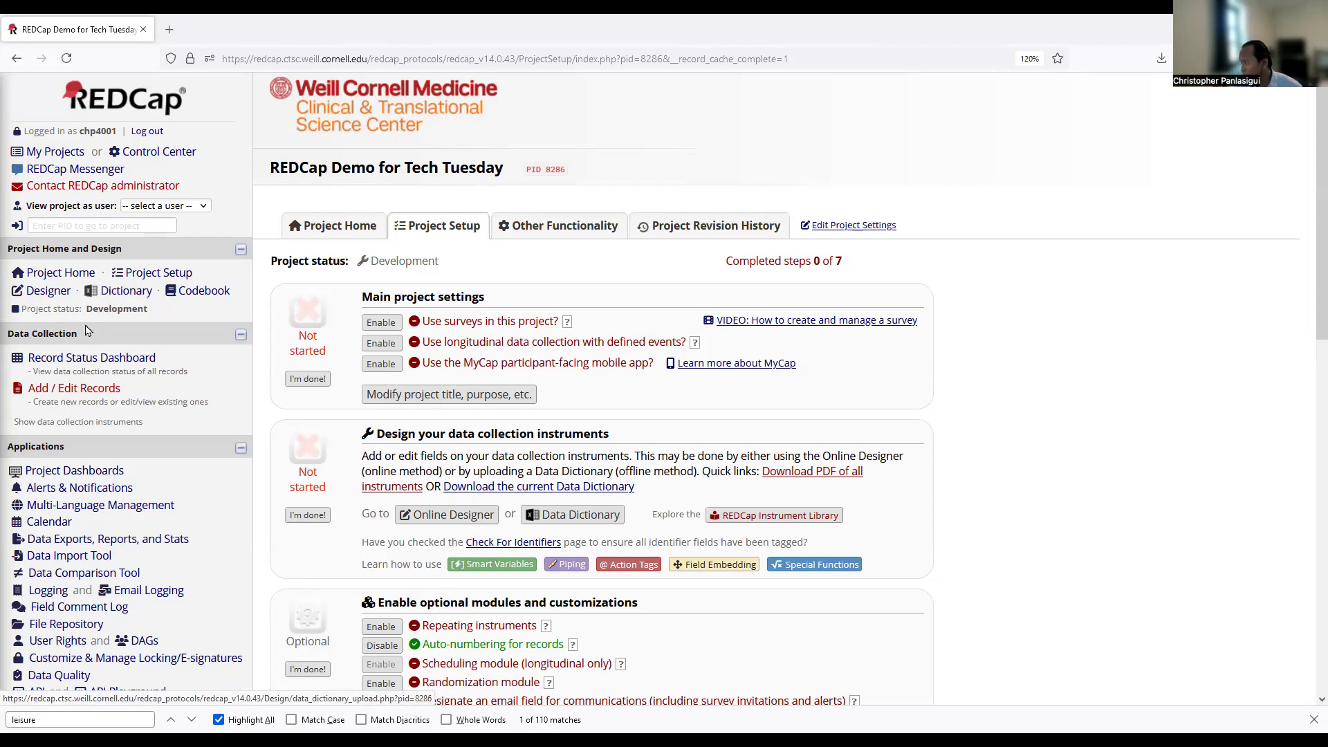
click(211, 295)
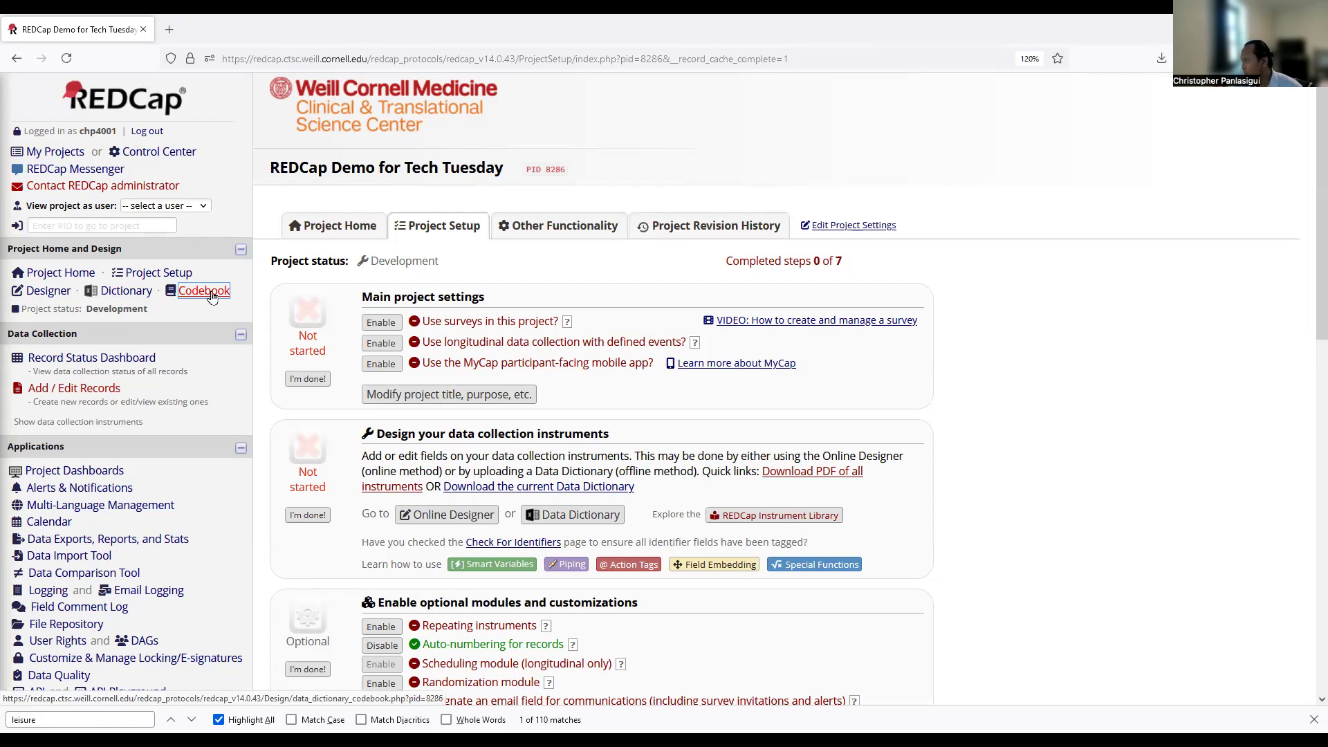
click(211, 295)
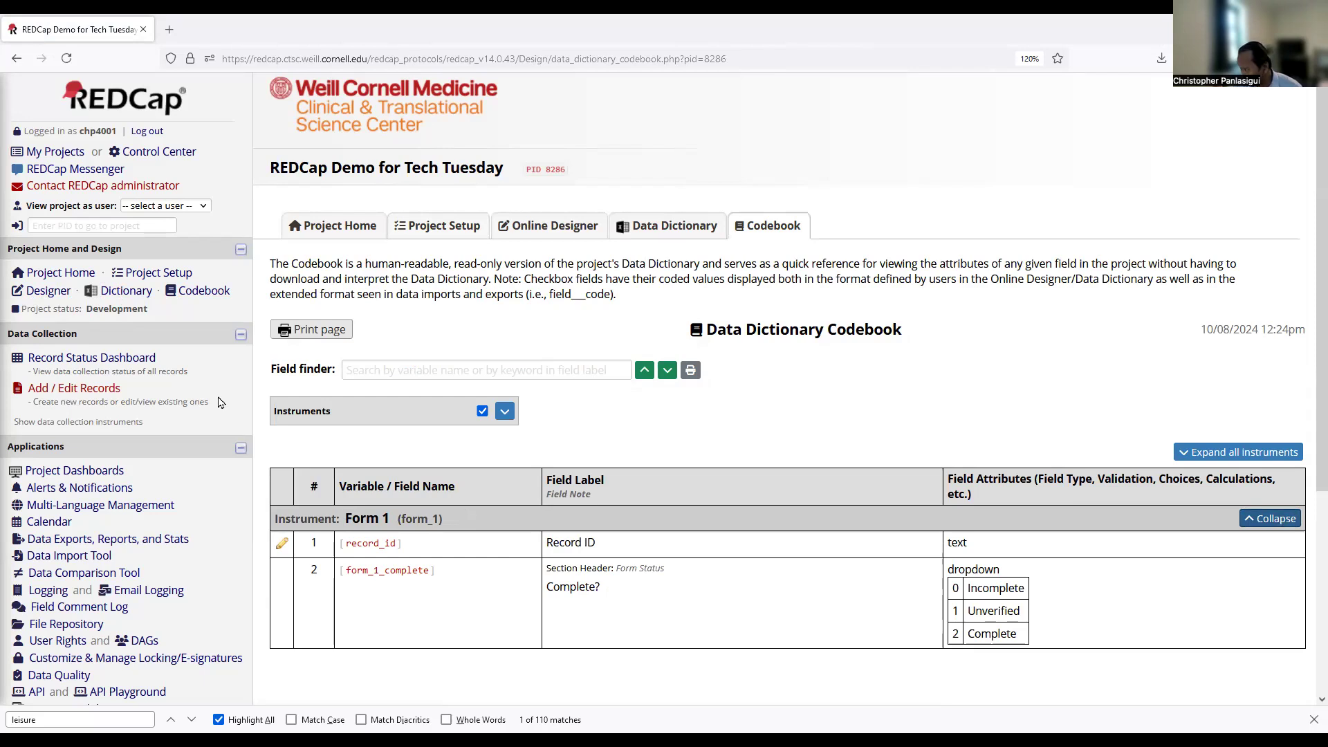
click(48, 291)
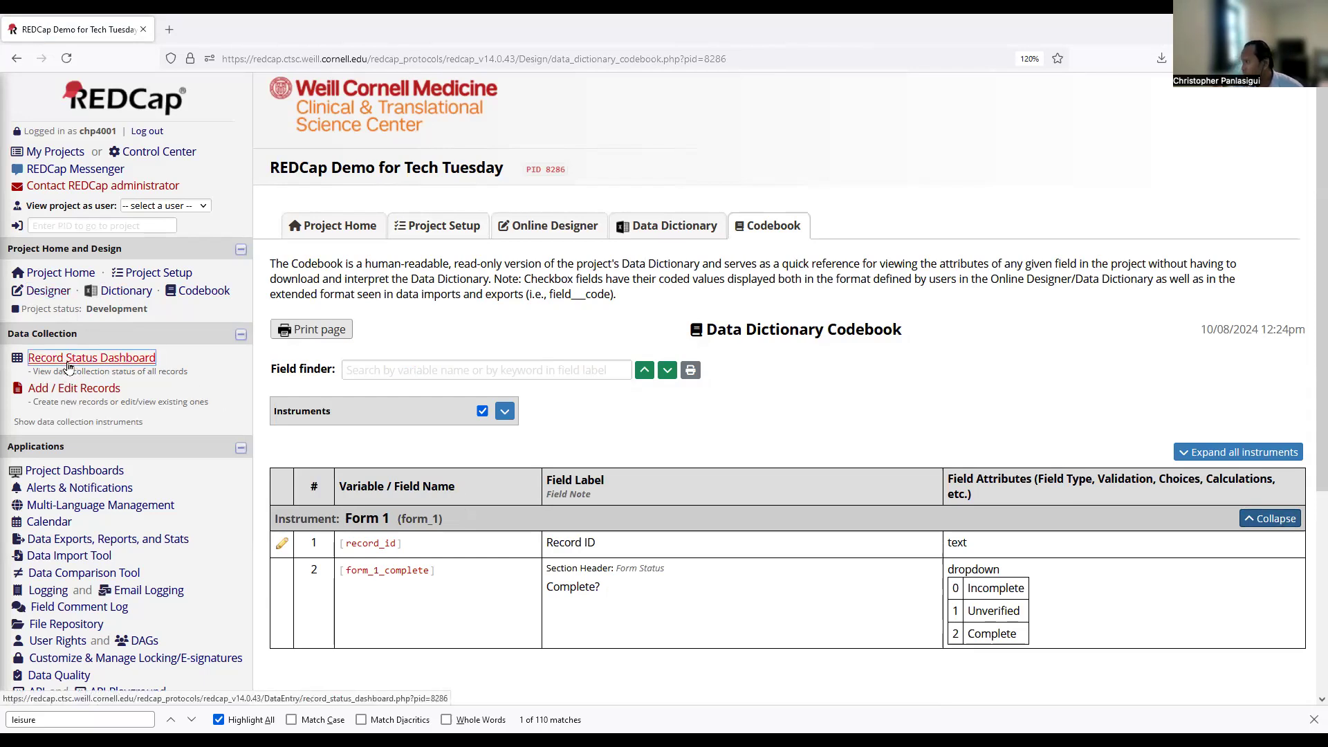
drag(14, 334, 89, 337)
click(90, 337)
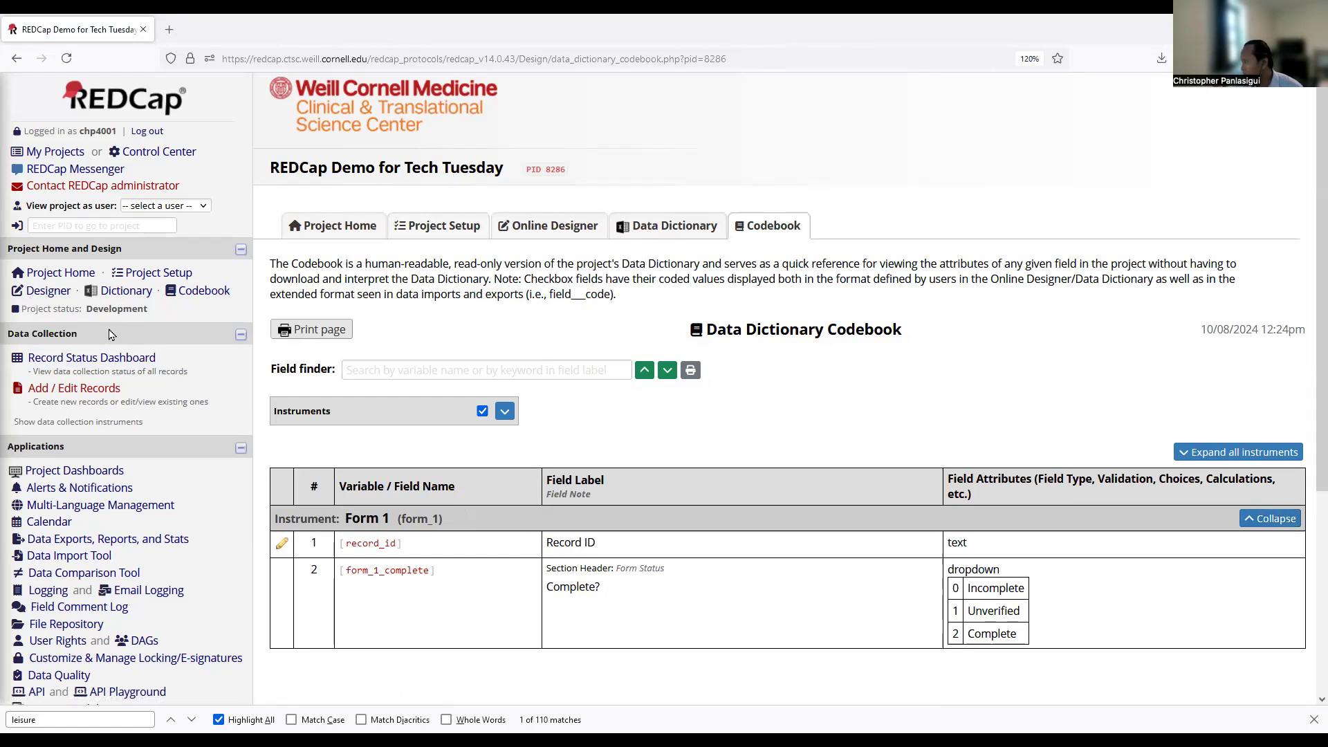
click(80, 361)
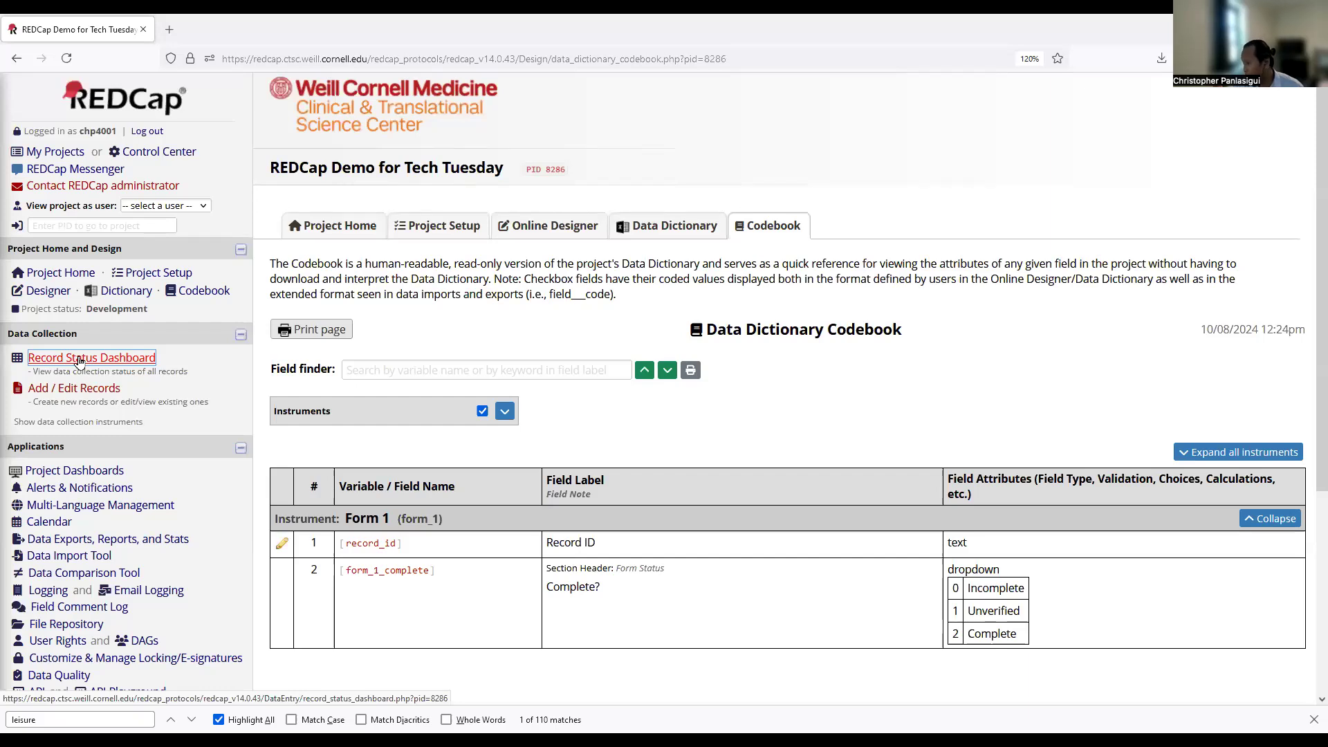
Open the Record Status Dashboard, showing Form 1 as the only instrument with no records.
click(80, 360)
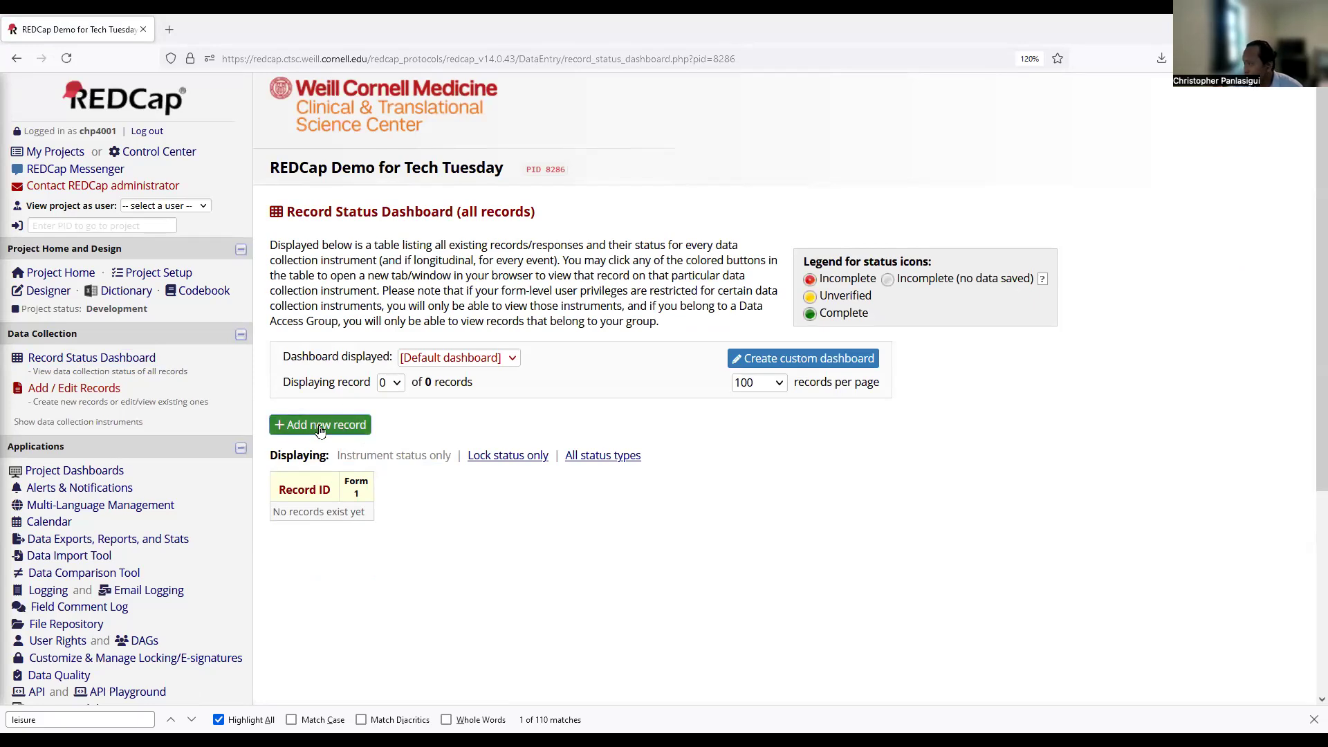
click(71, 390)
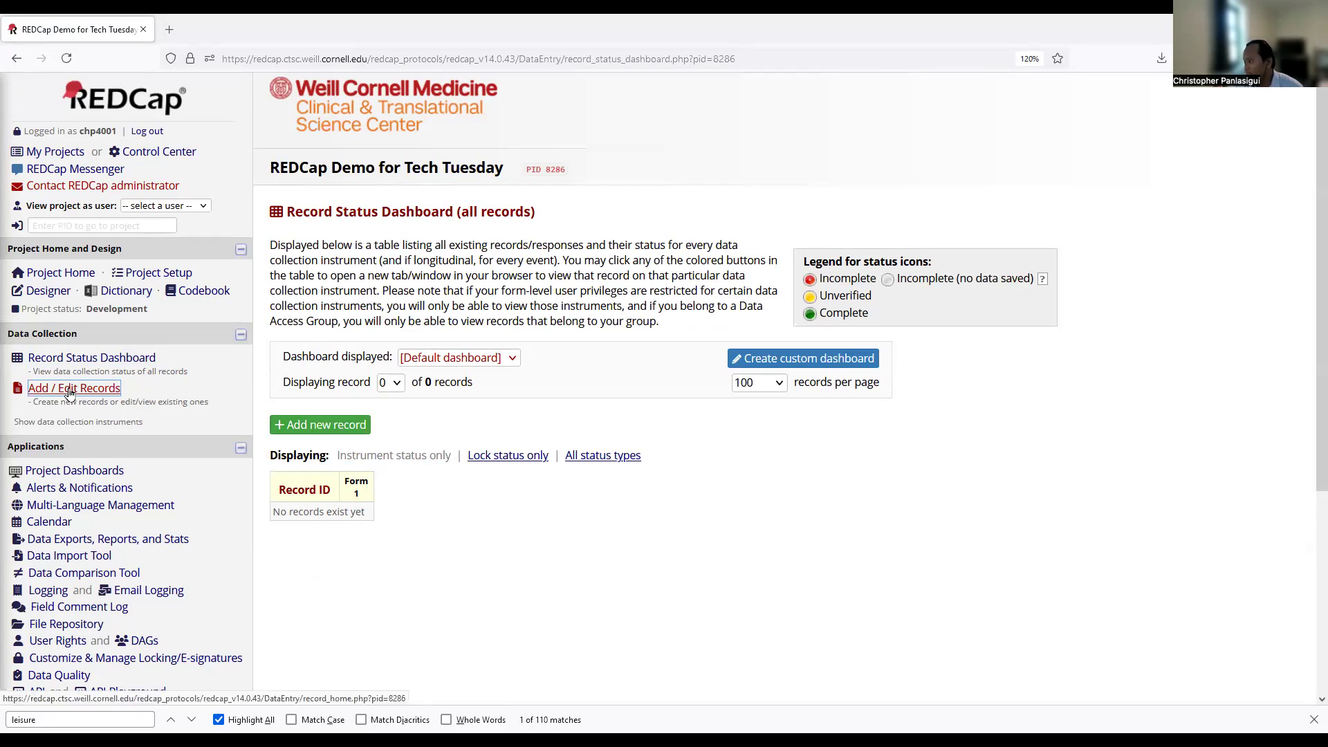
scroll(173, 432, down, 4)
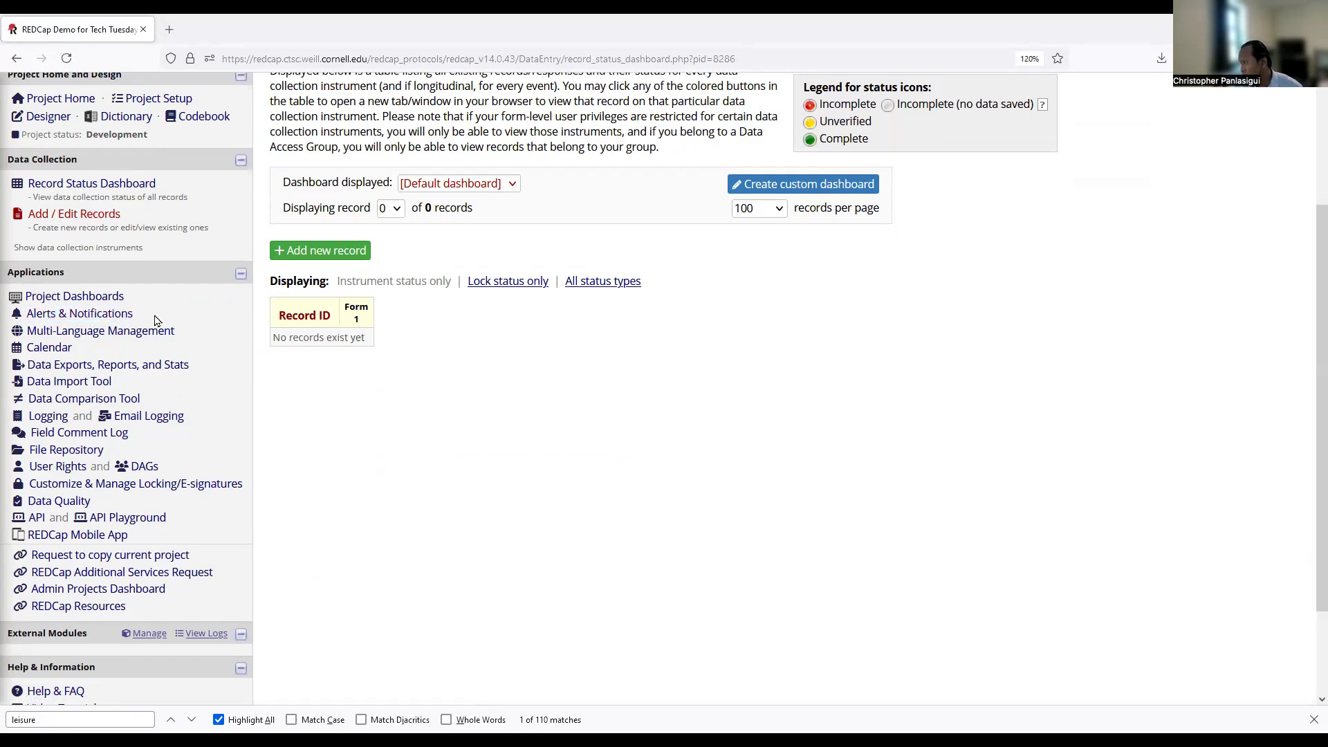
click(90, 315)
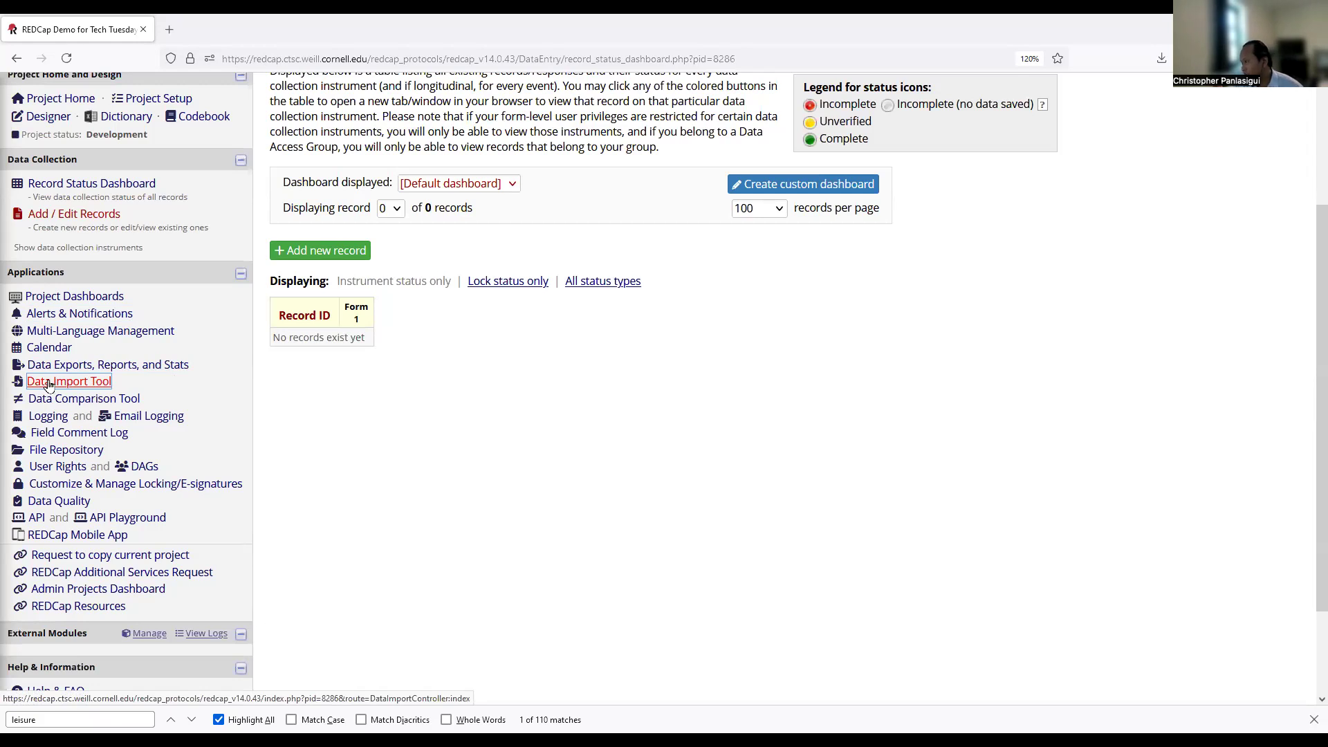
Show Logging for the Past Month, leaving the user and record filters at all.
click(46, 422)
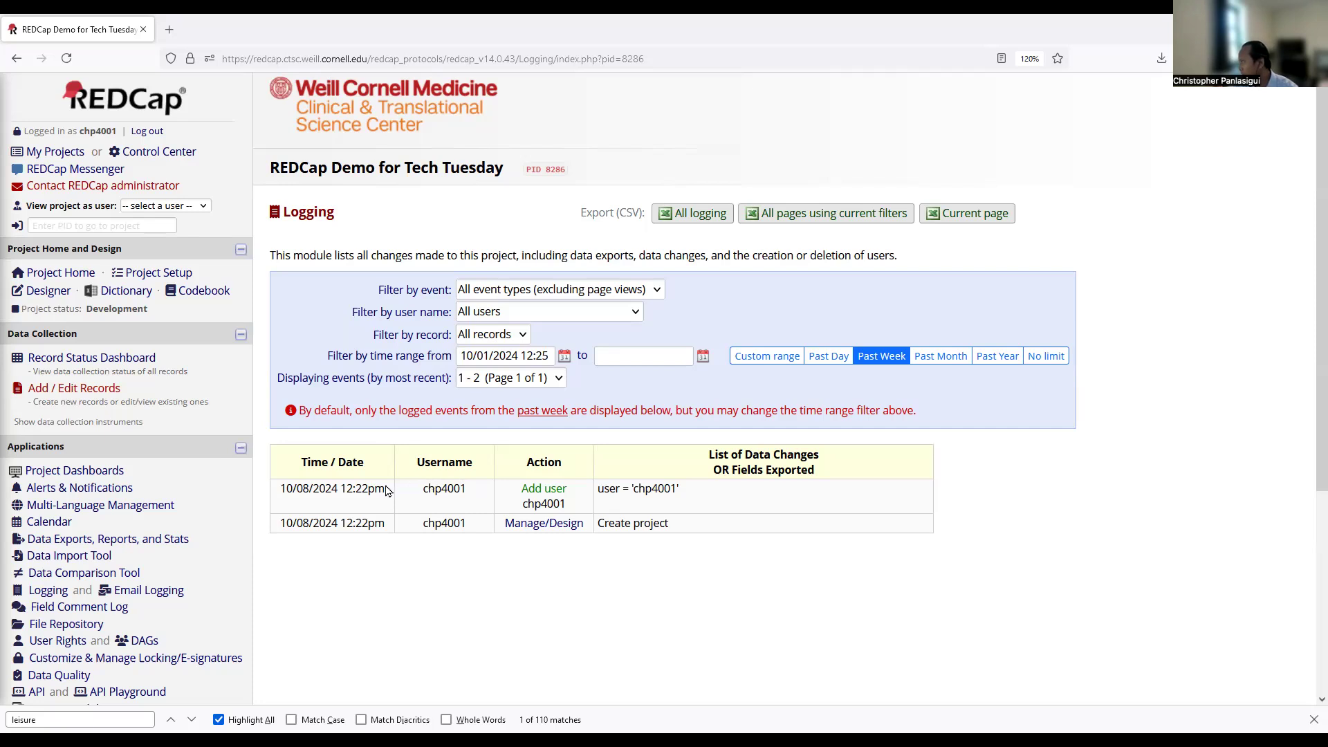
click(941, 355)
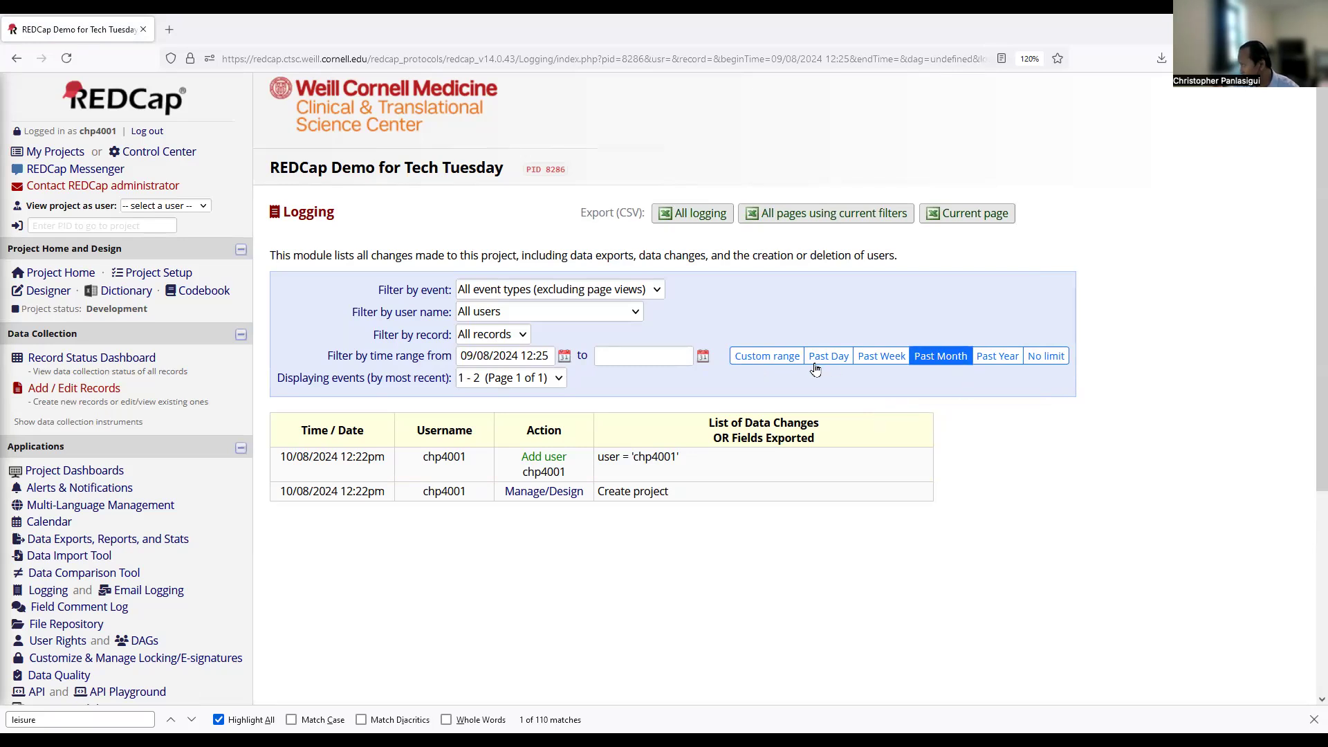
click(868, 357)
click(590, 318)
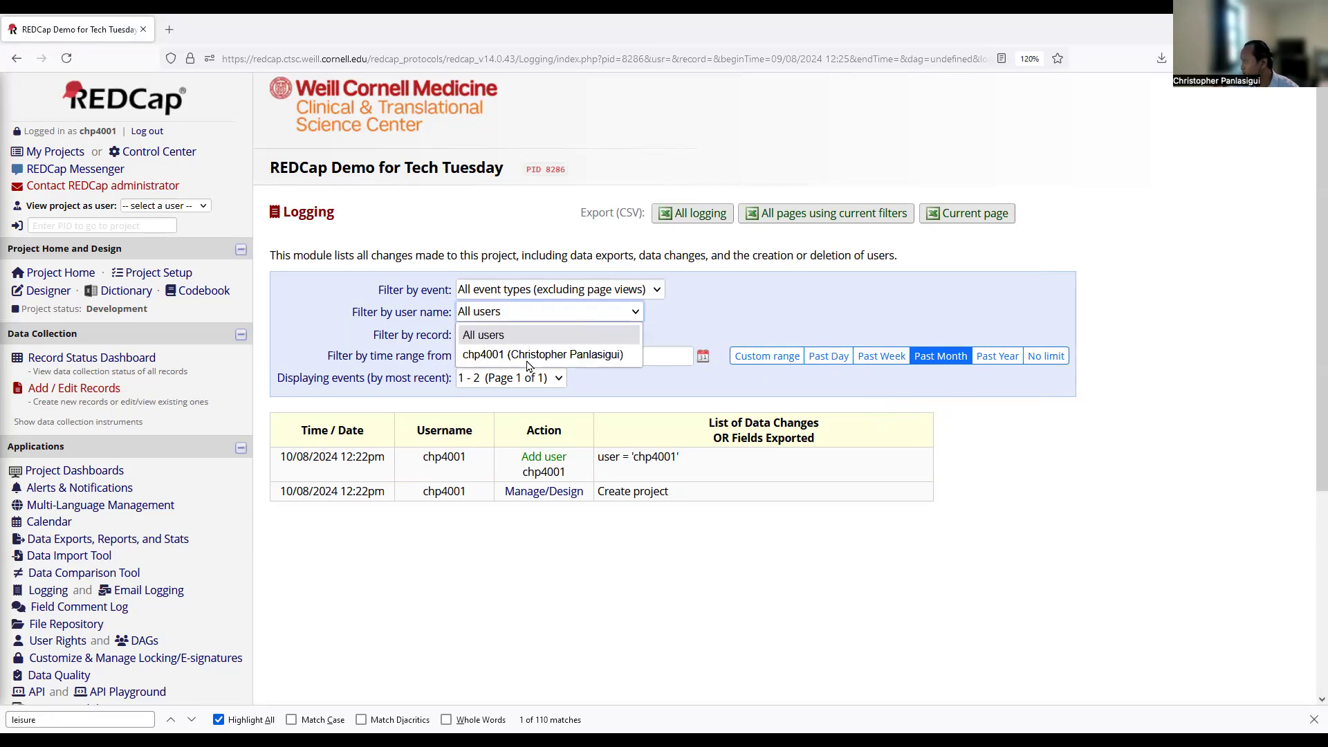
click(330, 326)
click(487, 336)
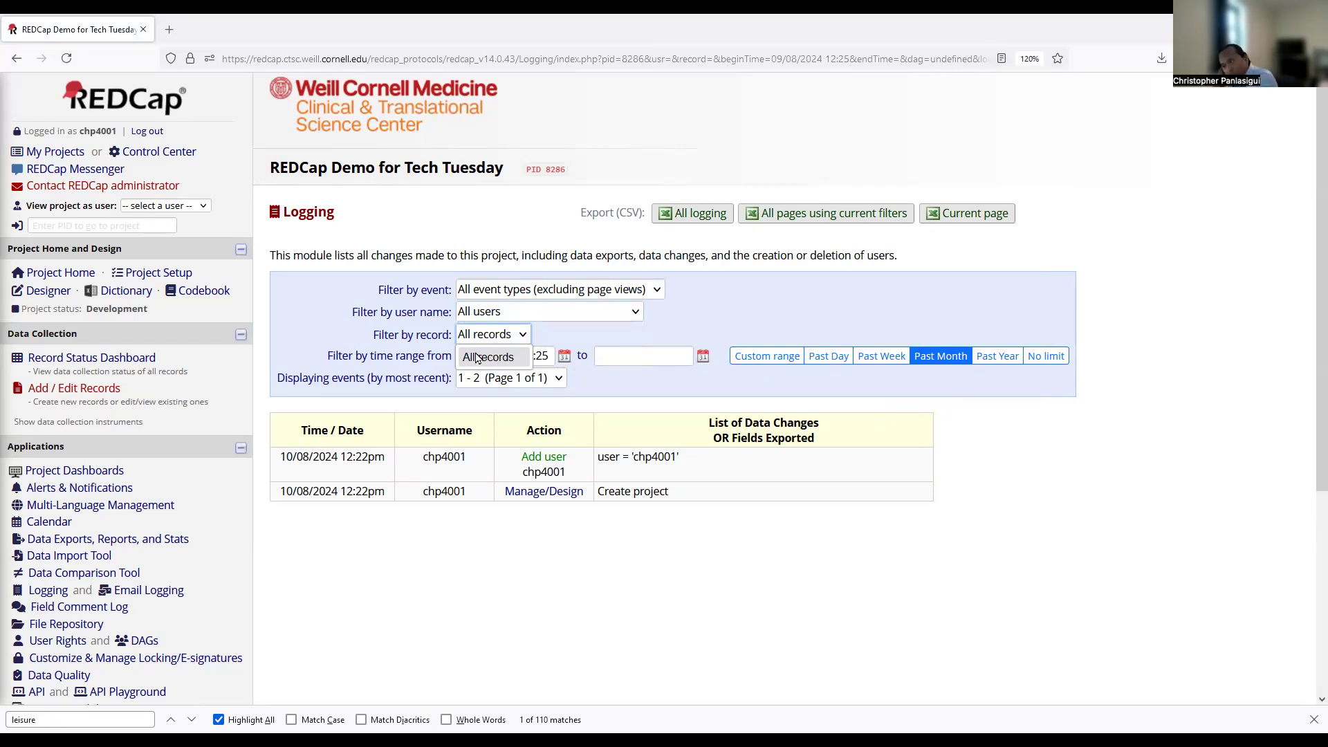
click(373, 343)
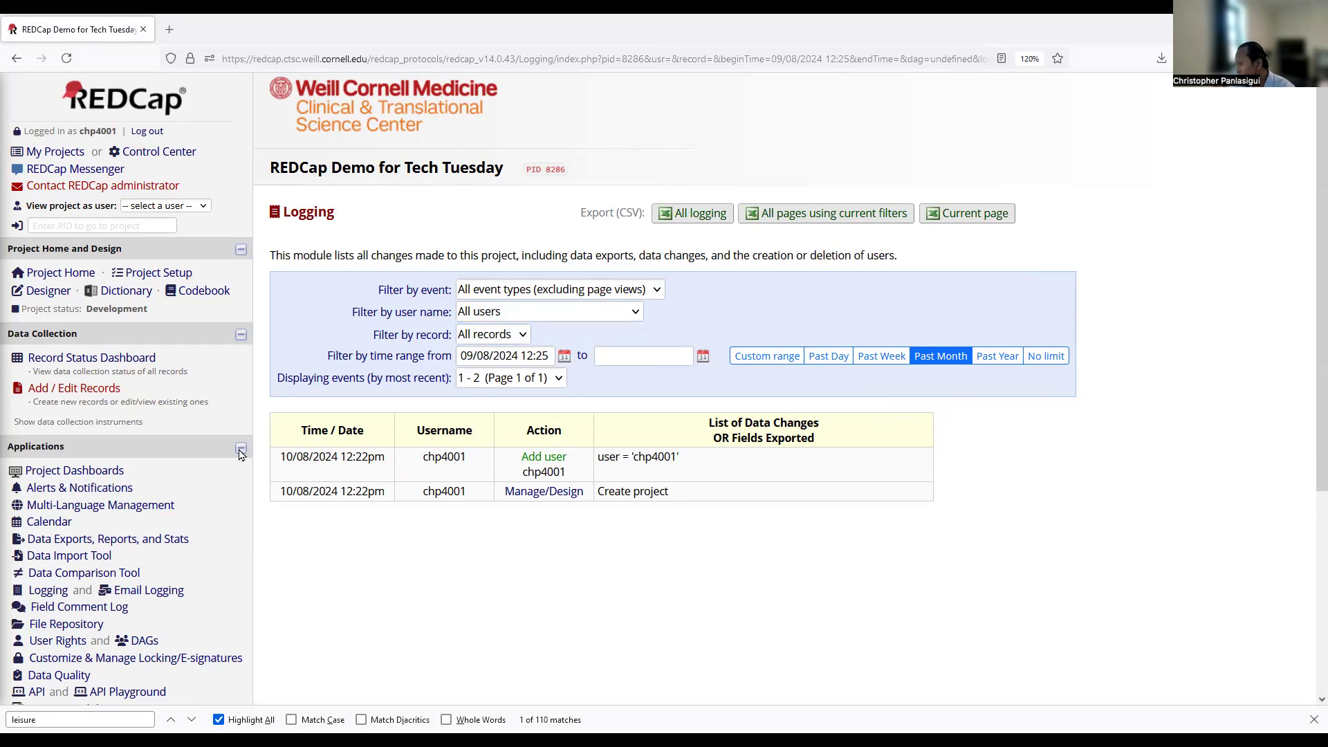
scroll(241, 455, down, 2)
scroll(241, 457, down, 2)
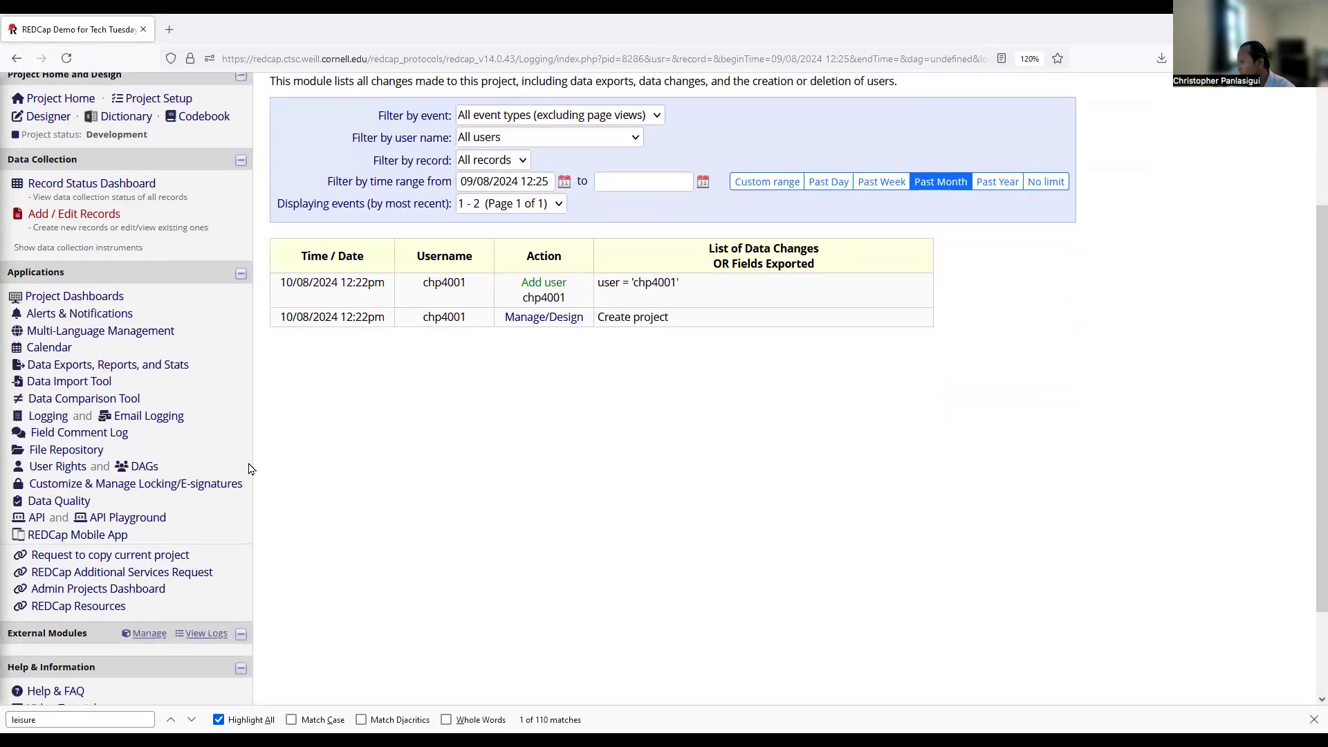
Review the single user's privileges on User Rights, cancelling without saving changes.
click(57, 466)
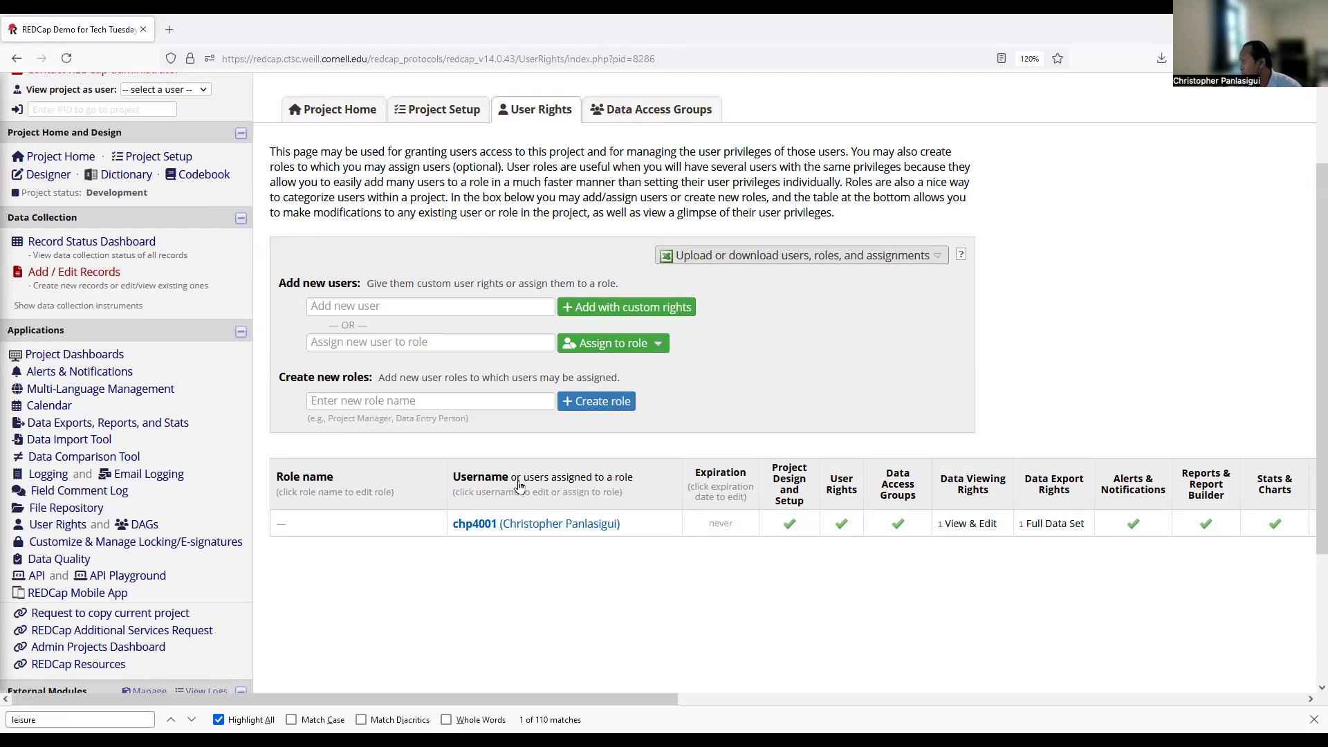
click(487, 305)
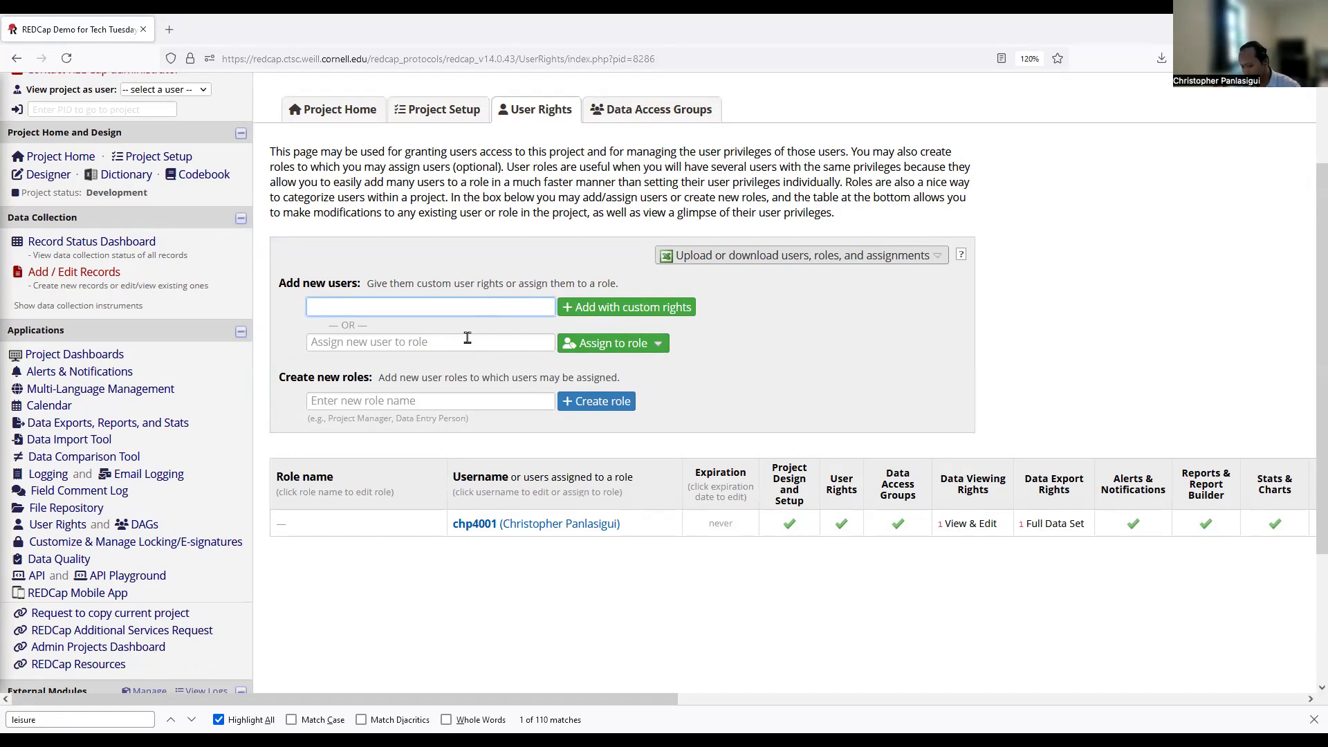
click(551, 523)
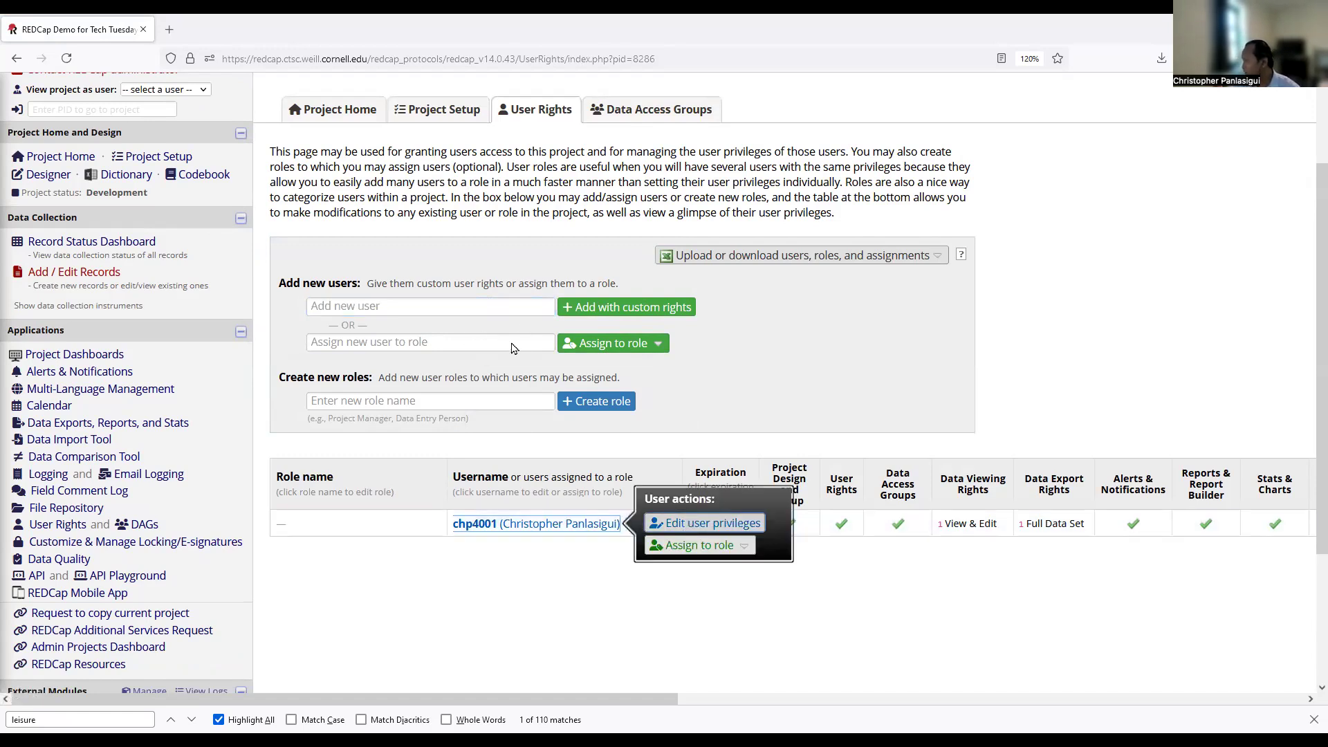
click(688, 524)
scroll(478, 329, down, 3)
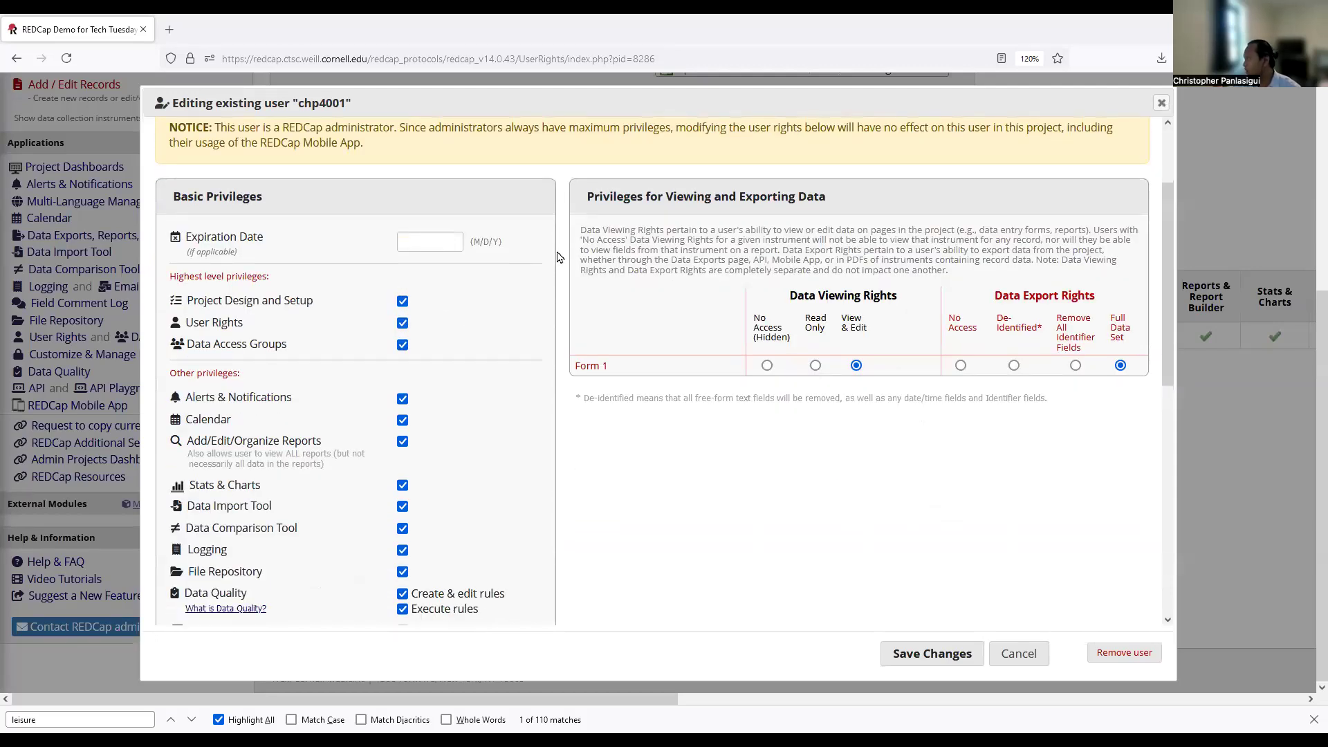
drag(594, 196, 860, 205)
click(863, 203)
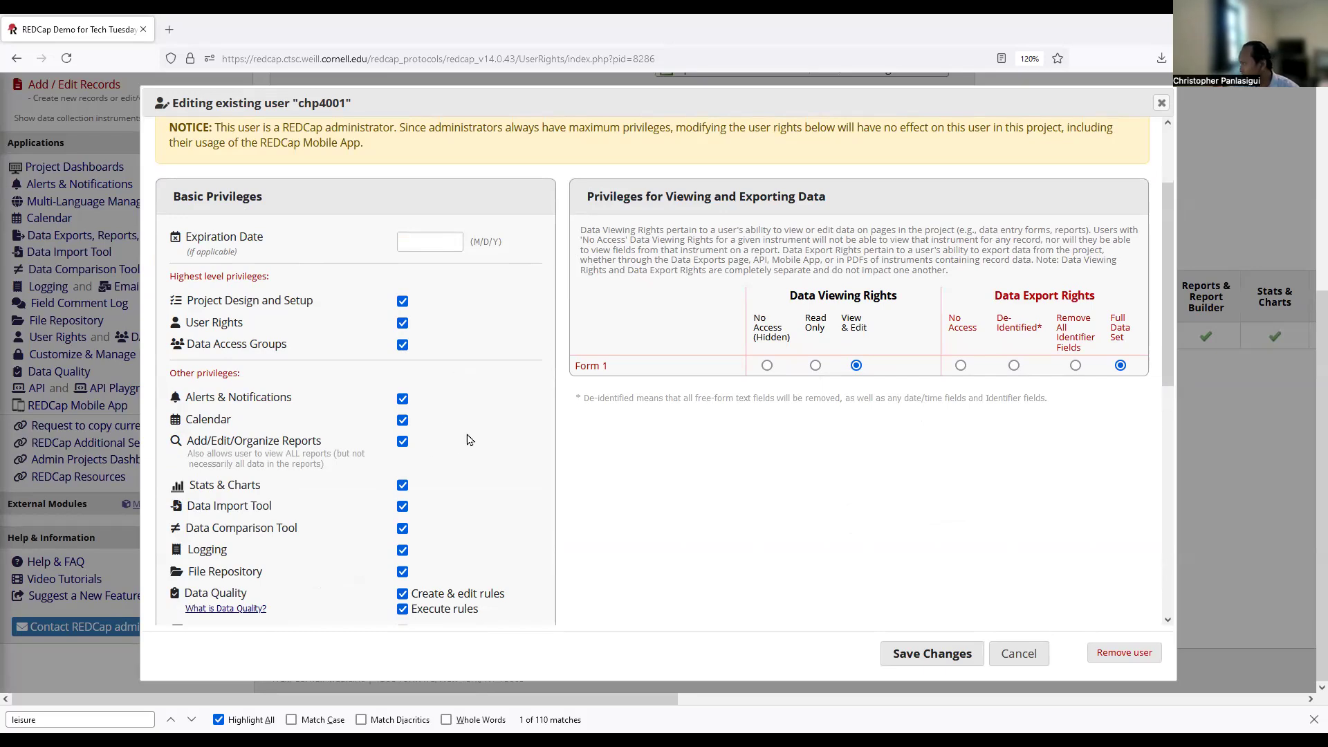
scroll(470, 440, down, 2)
scroll(470, 440, down, 5)
scroll(466, 436, up, 3)
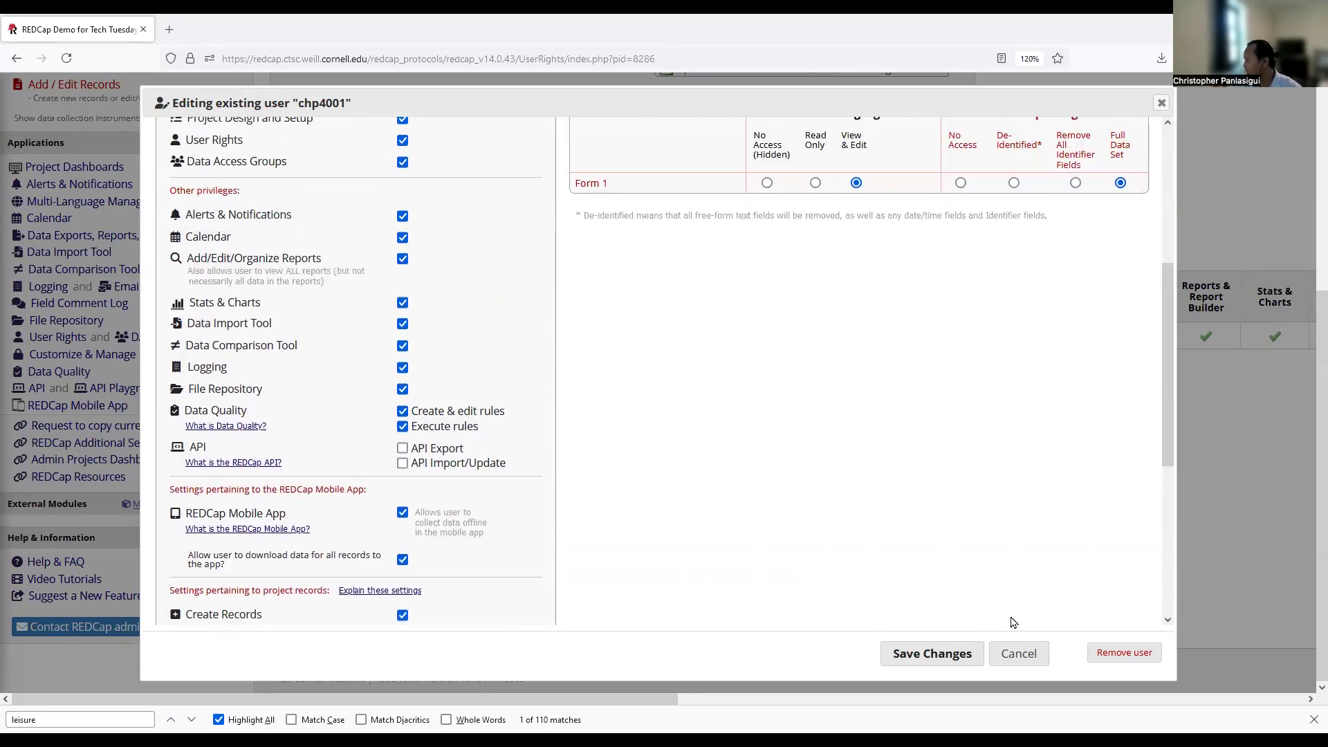
click(1020, 654)
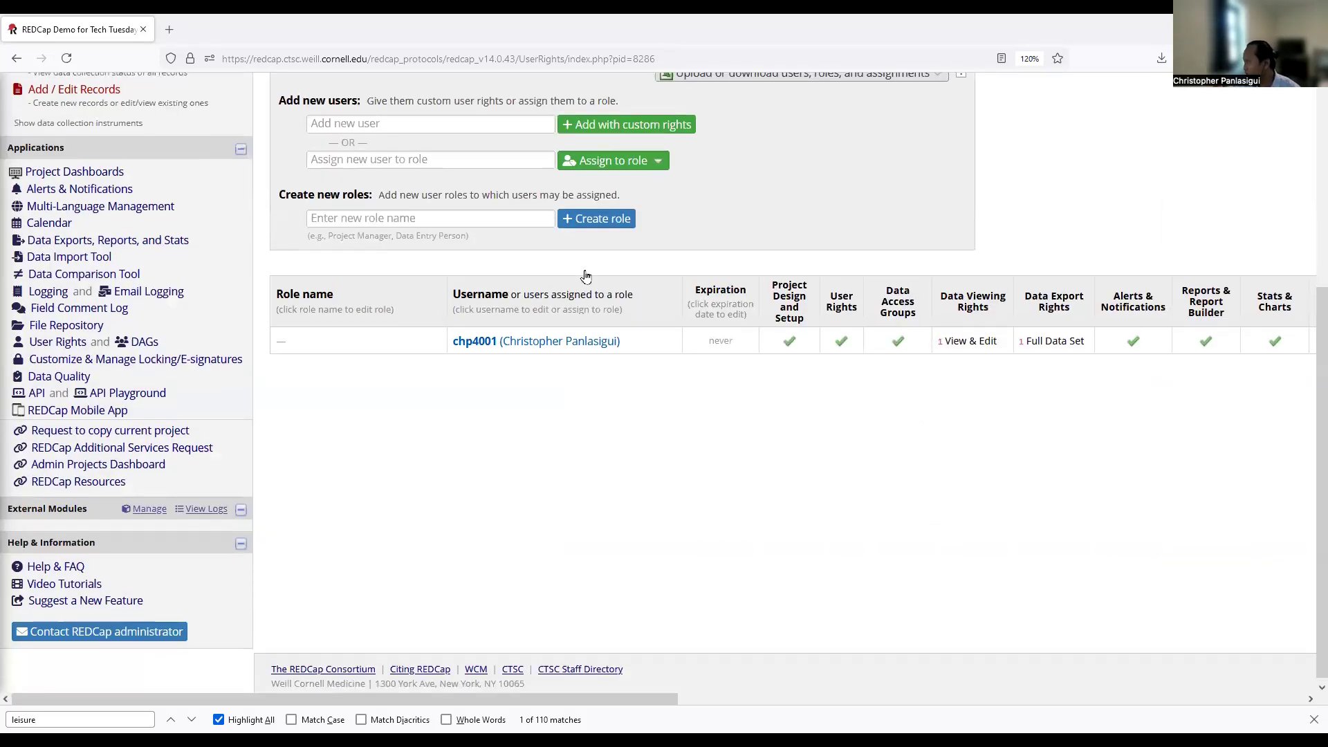
scroll(583, 273, up, 3)
Create a 'data entry' role with De-Identified export rights for Form 1.
click(519, 330)
text(data entry)
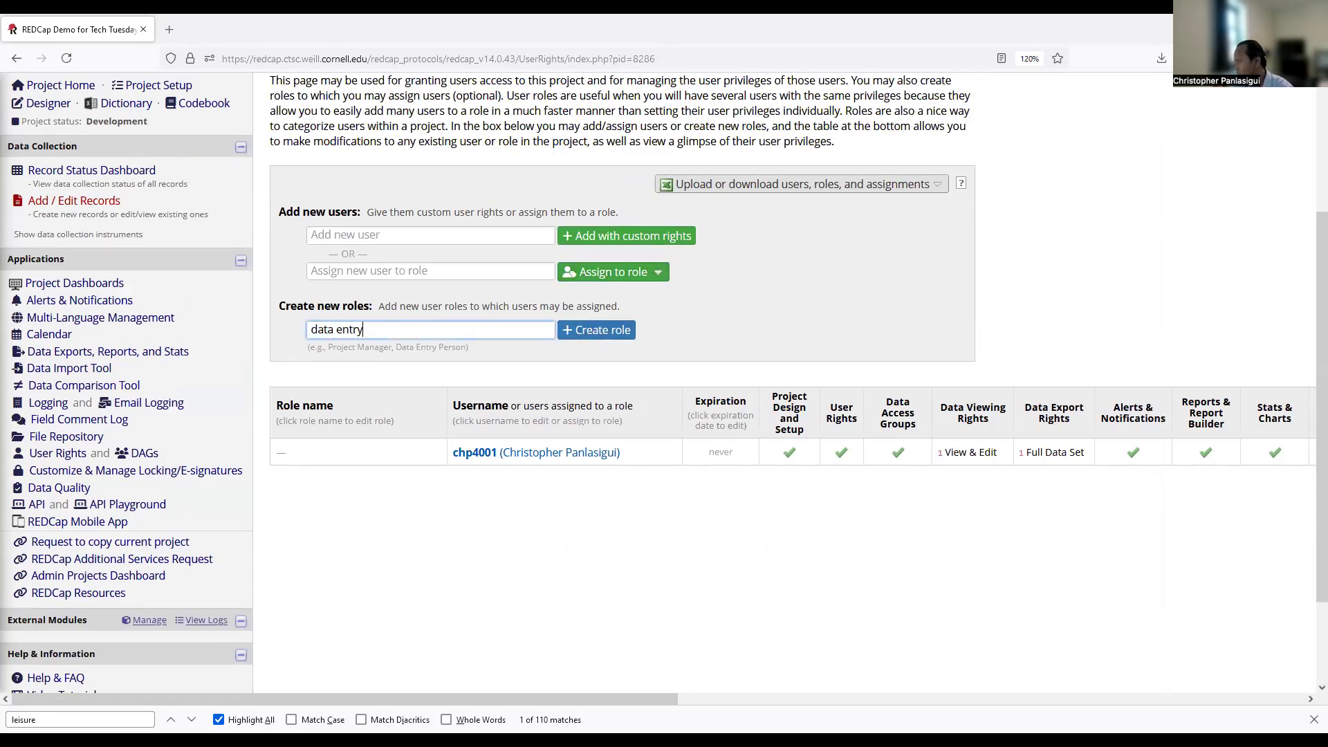
click(608, 335)
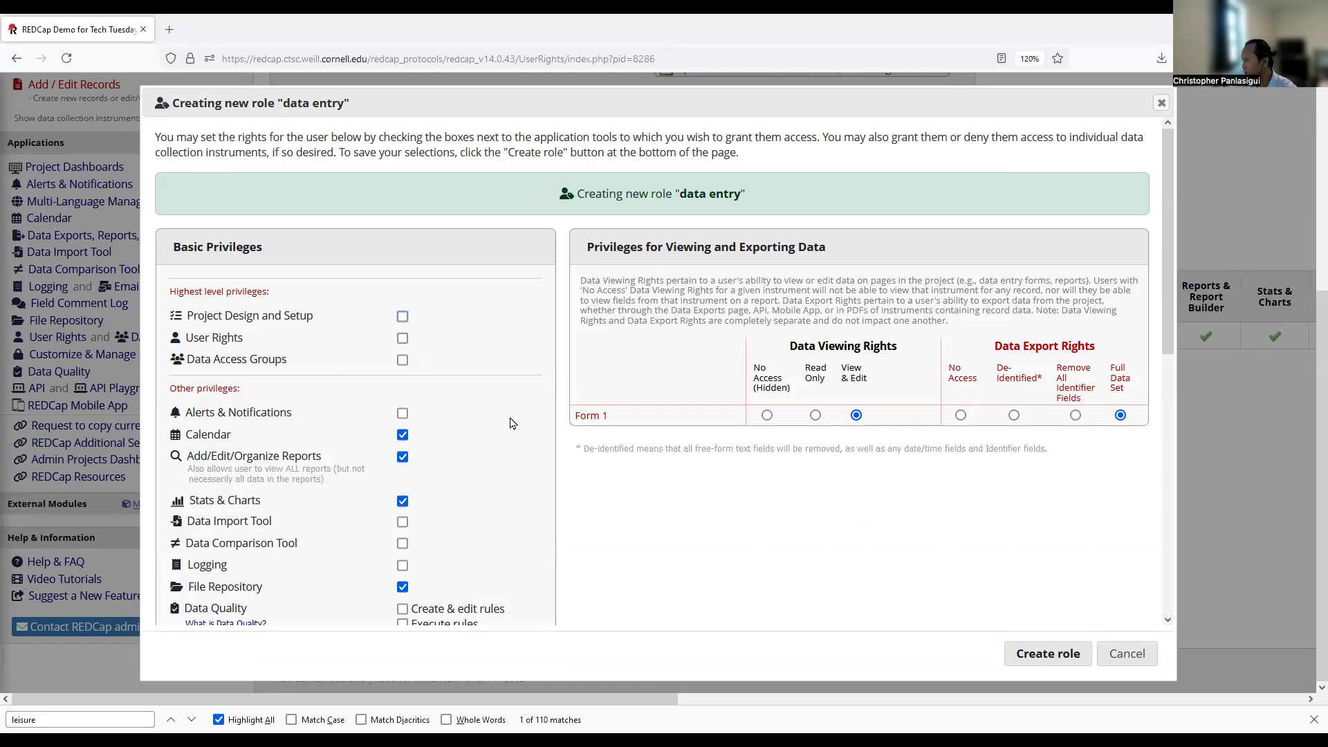
scroll(477, 438, down, 2)
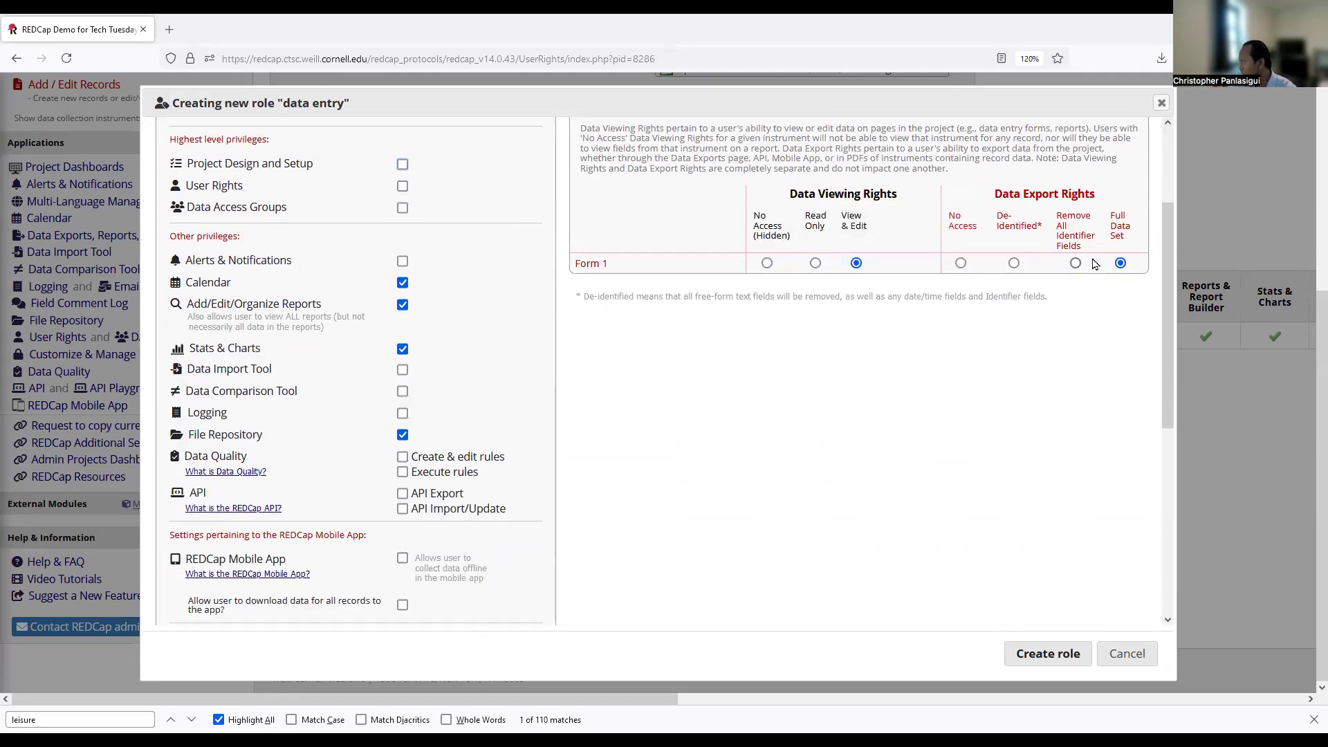
click(961, 263)
click(1014, 263)
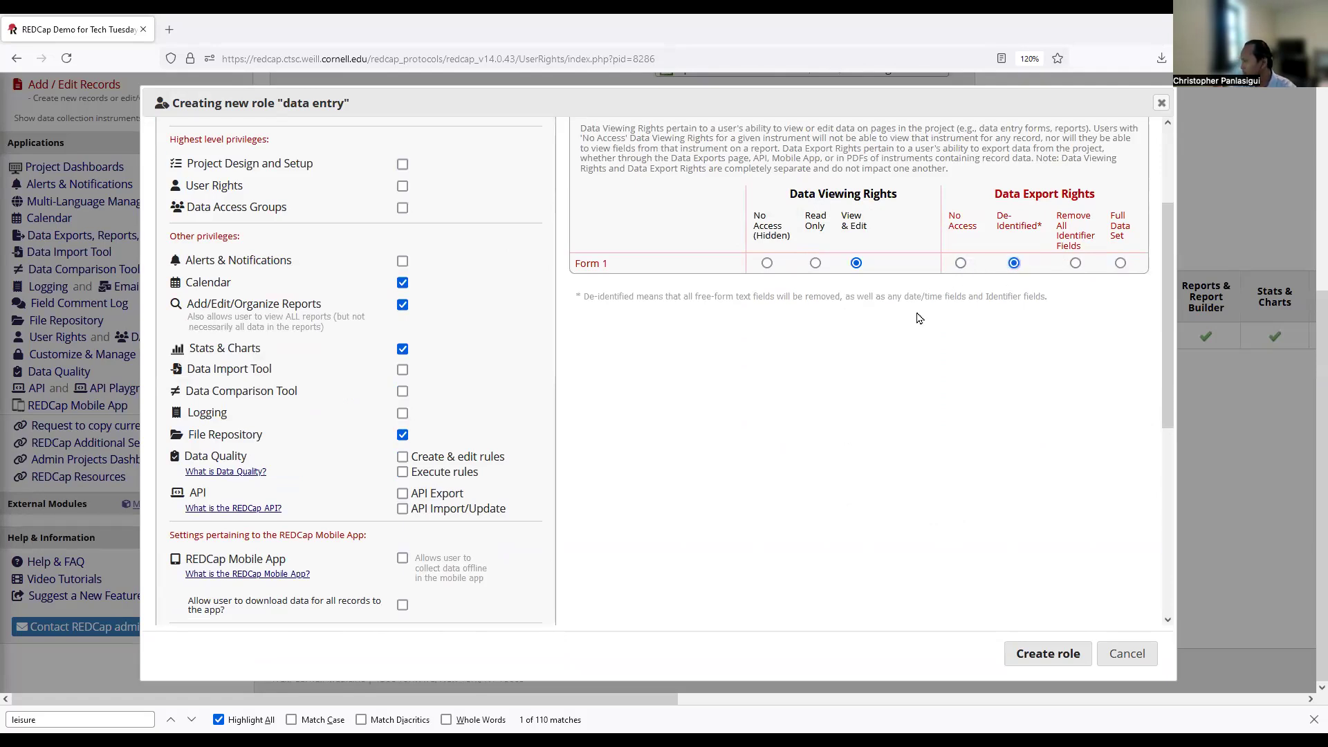
scroll(468, 385, down, 3)
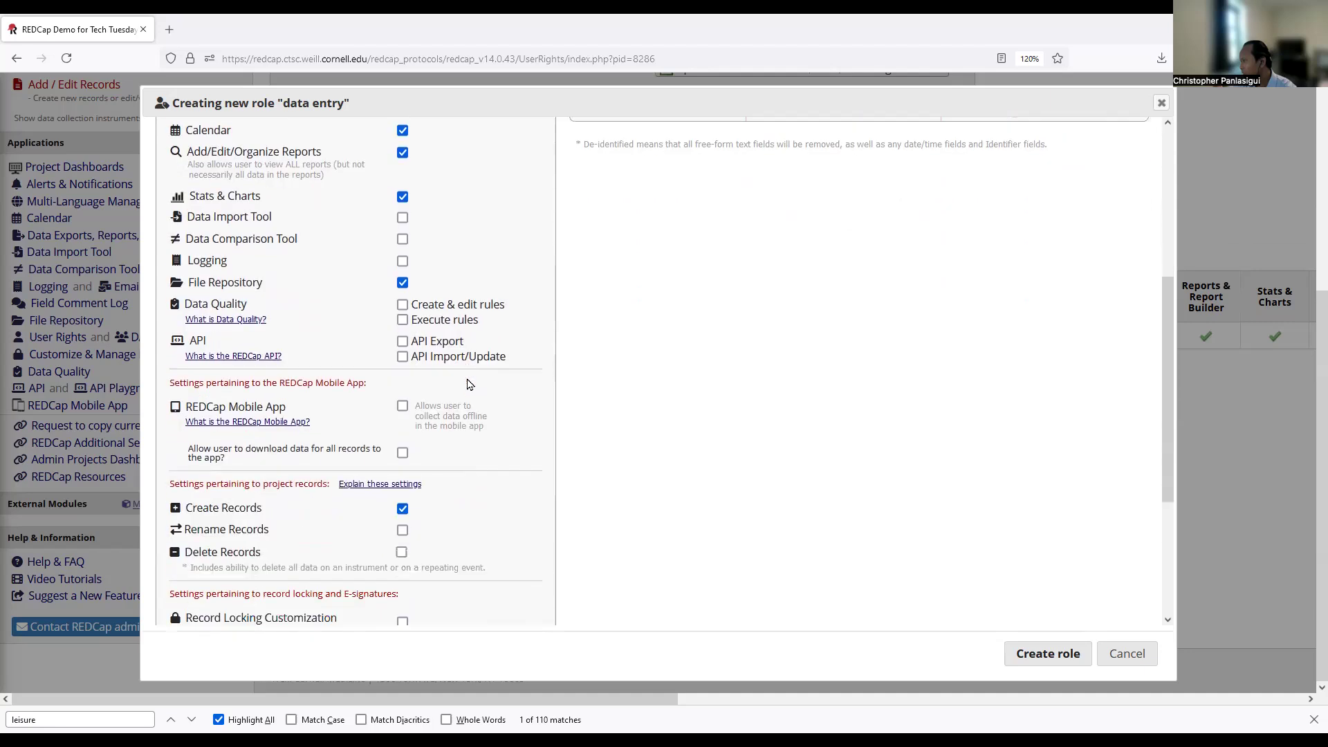
scroll(357, 449, down, 1)
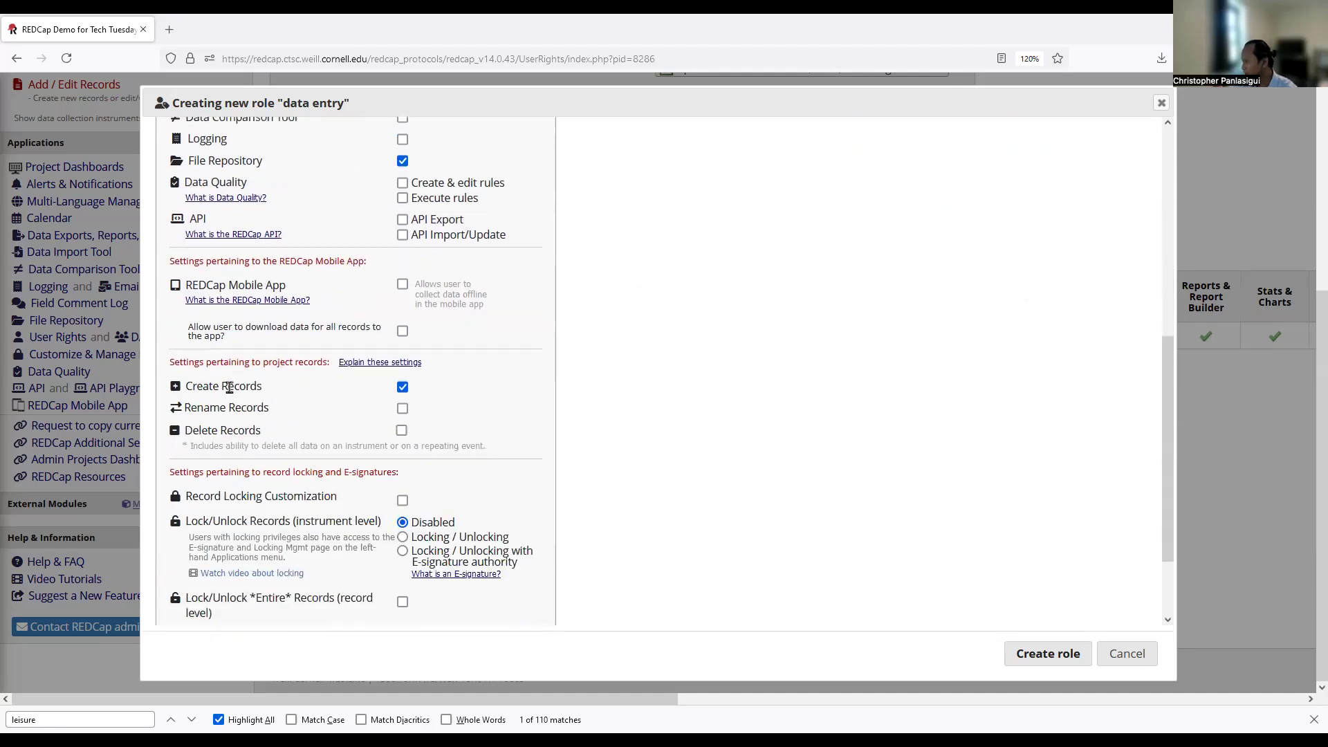
drag(192, 386, 366, 400)
click(1043, 654)
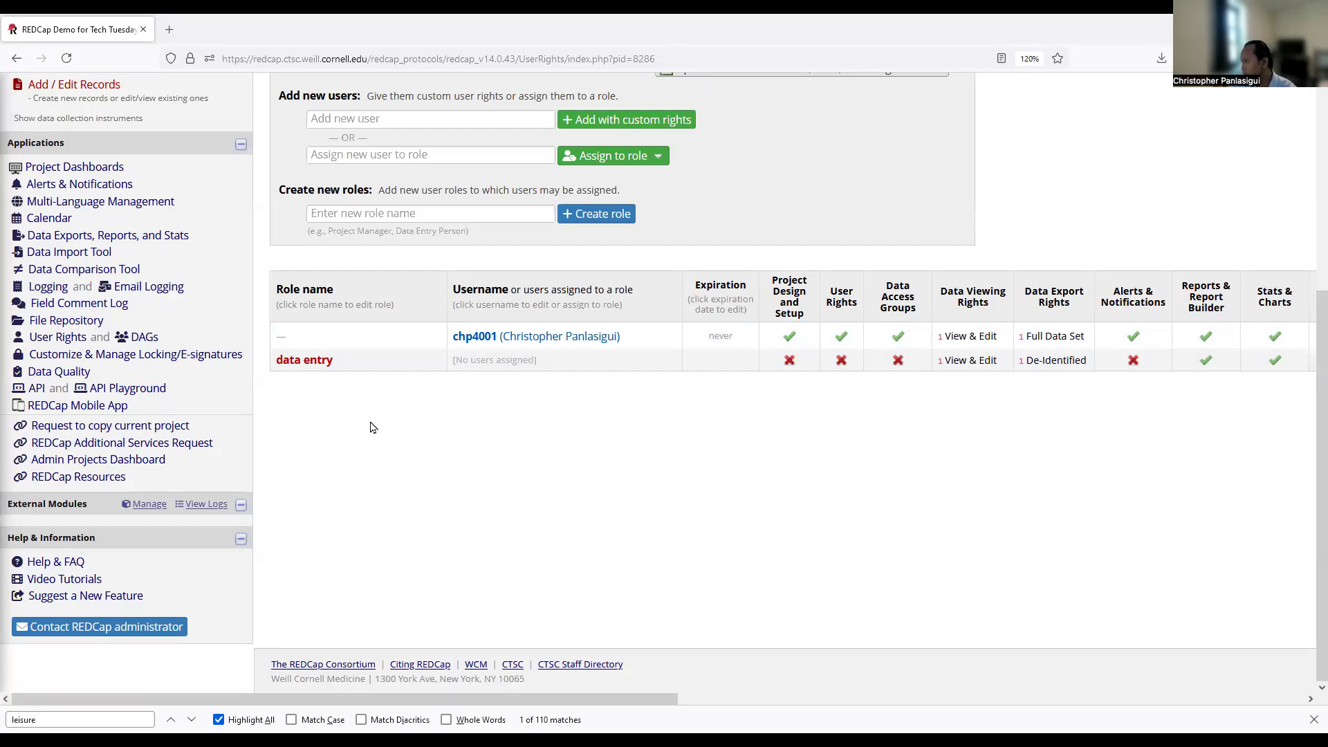
scroll(372, 426, up, 5)
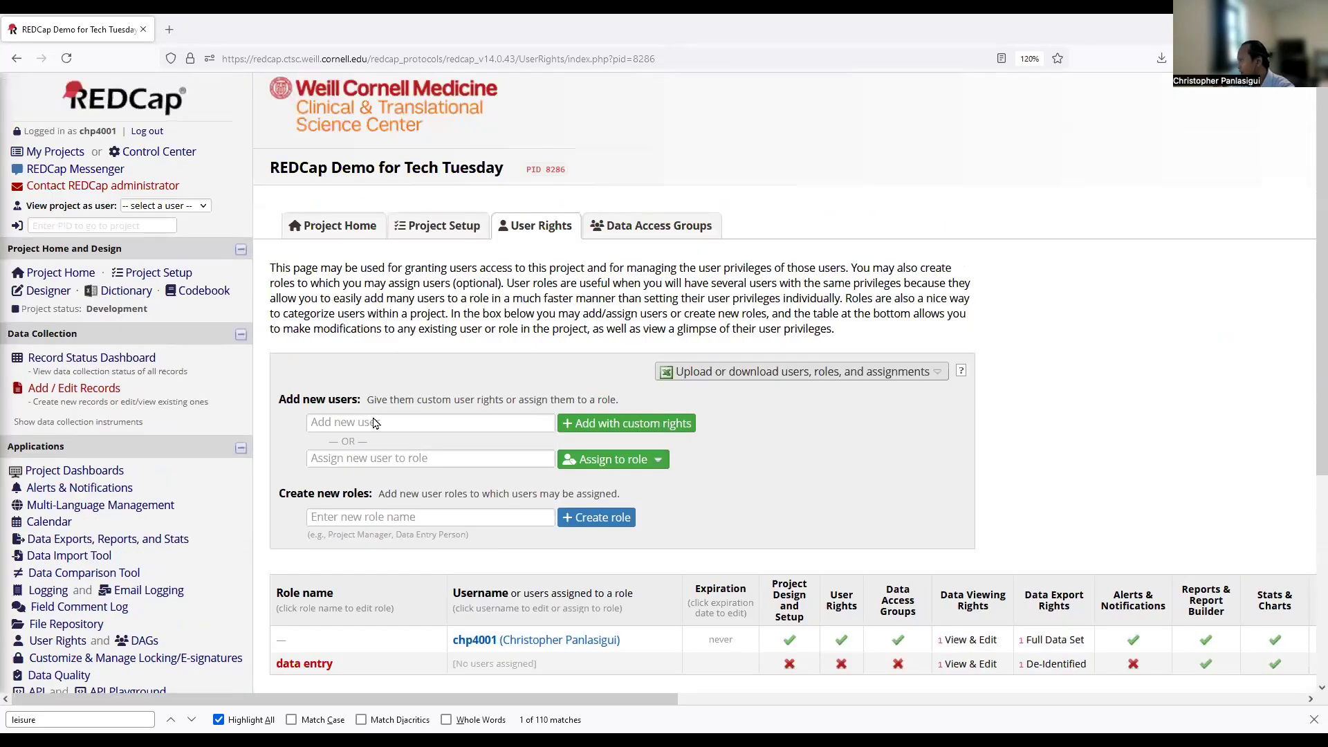
Reach the Online Designer from Project Setup, showing Form 1 as the only instrument.
click(39, 292)
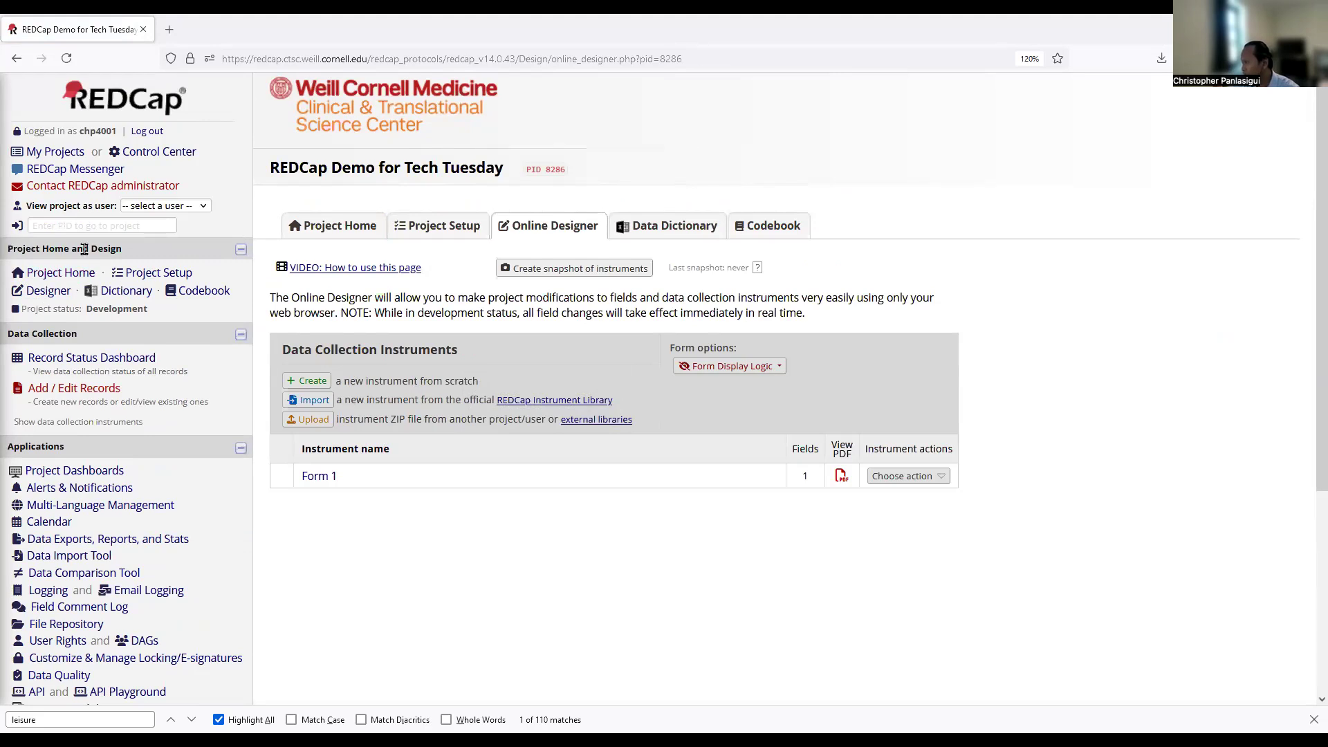
click(42, 294)
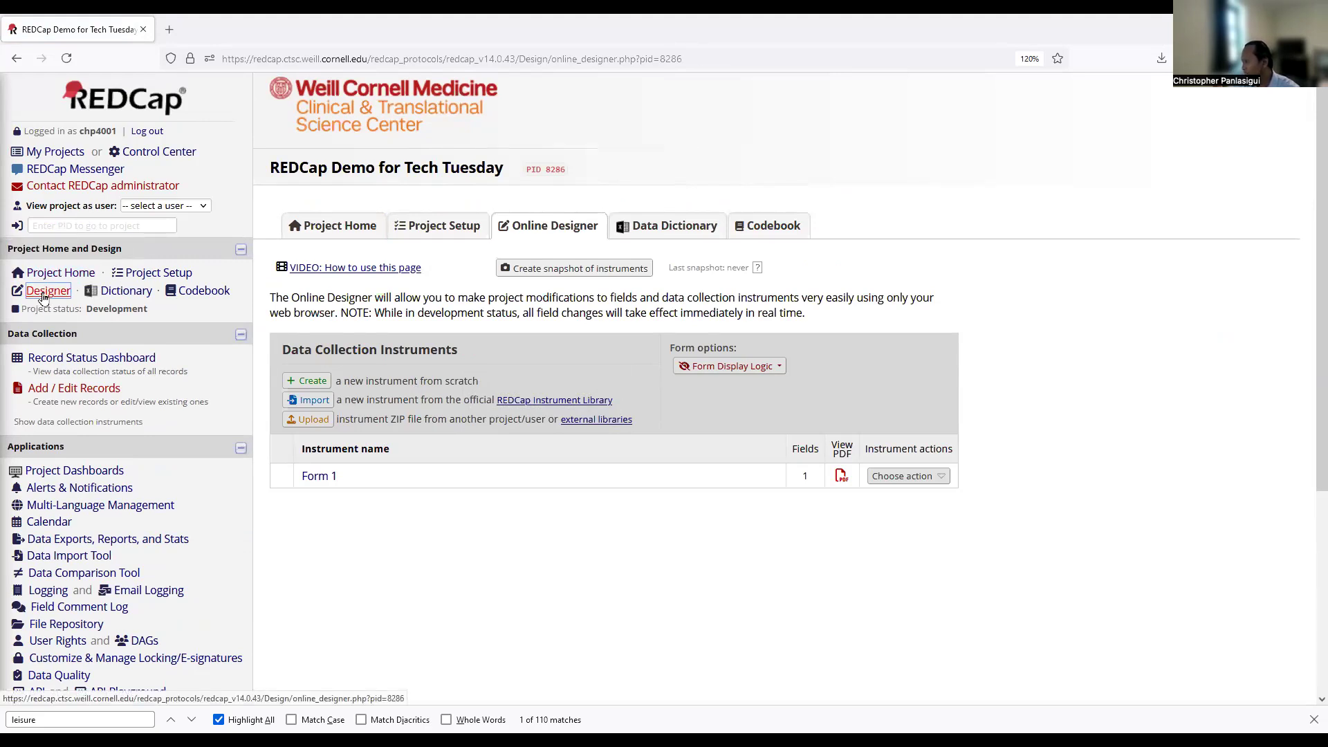
click(443, 226)
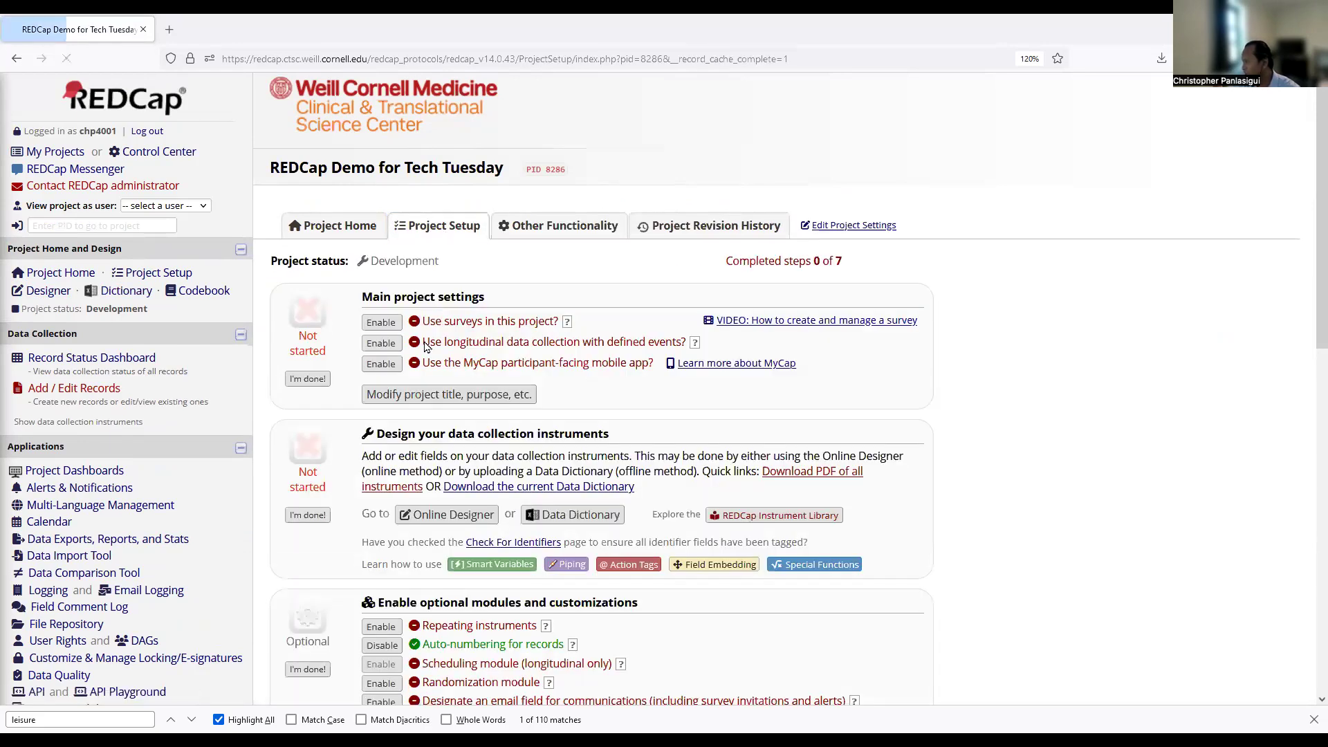
scroll(496, 445, down, 1)
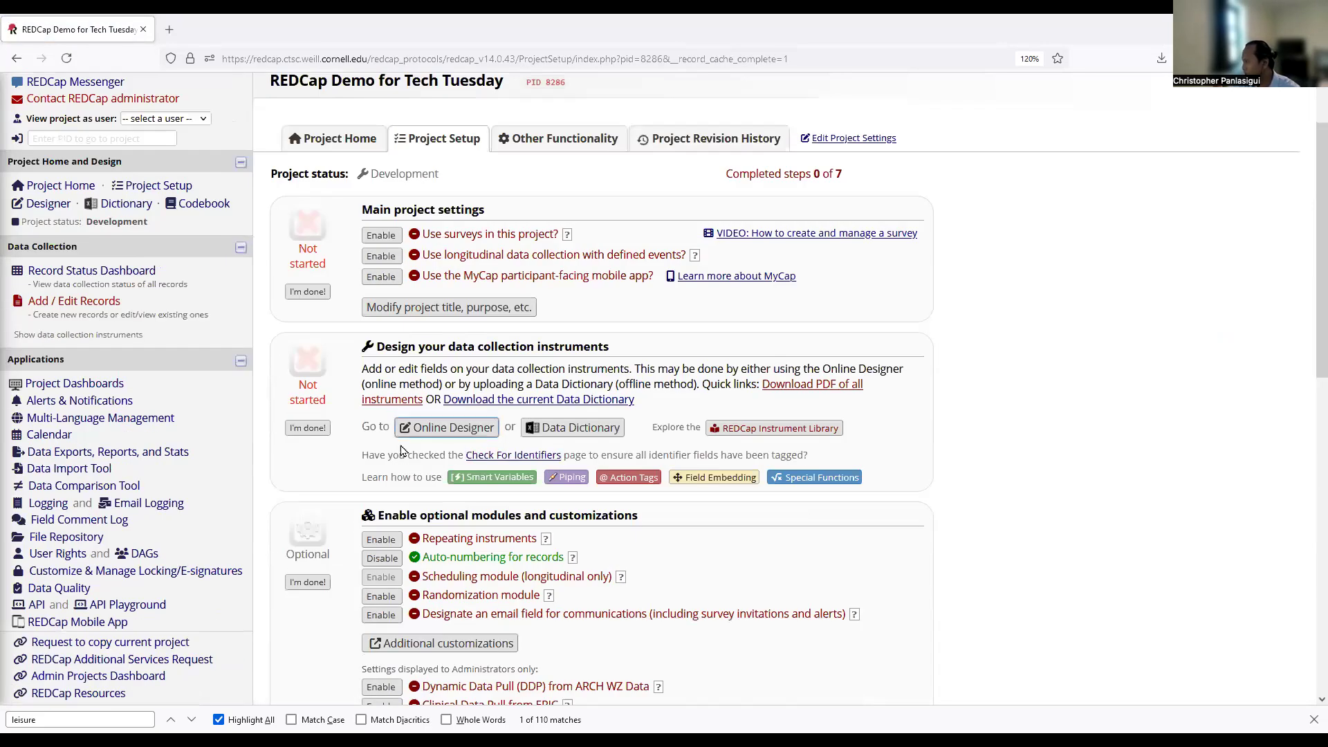
click(430, 433)
drag(387, 345, 607, 351)
click(642, 346)
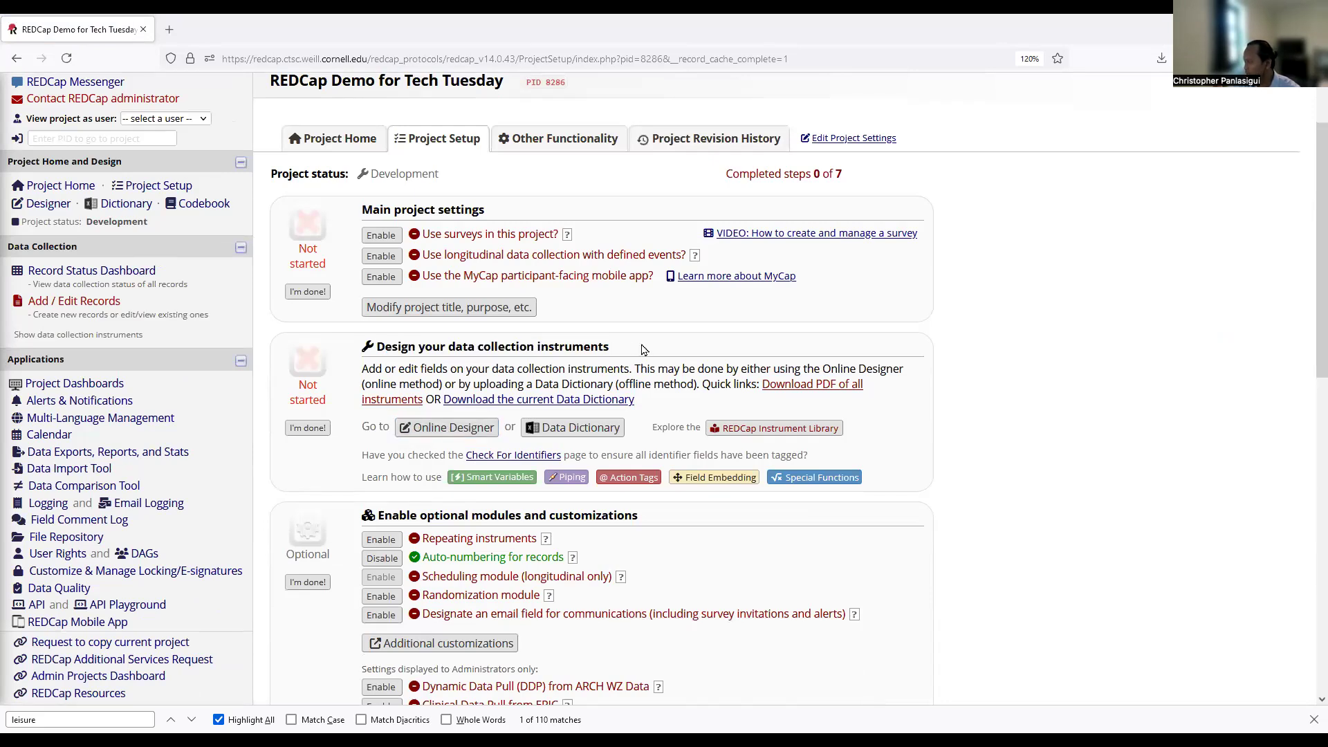
drag(477, 347, 655, 346)
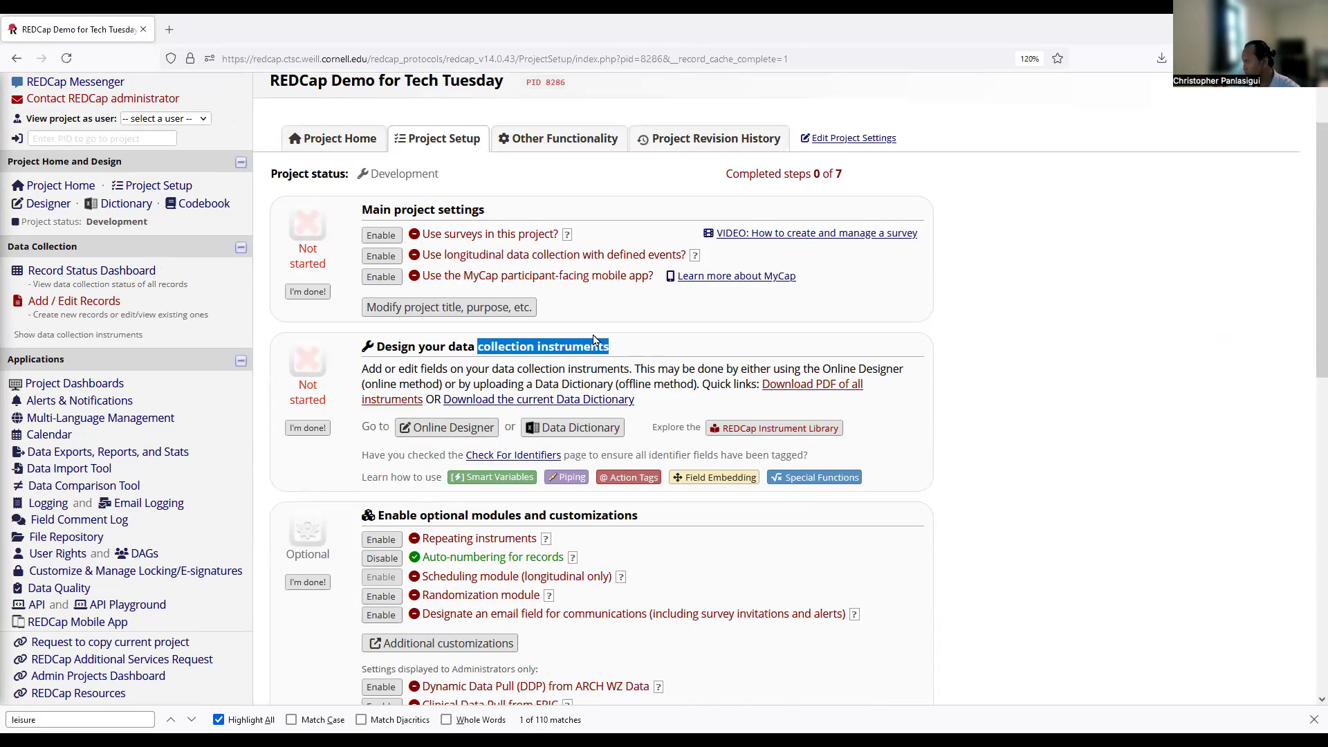
click(446, 431)
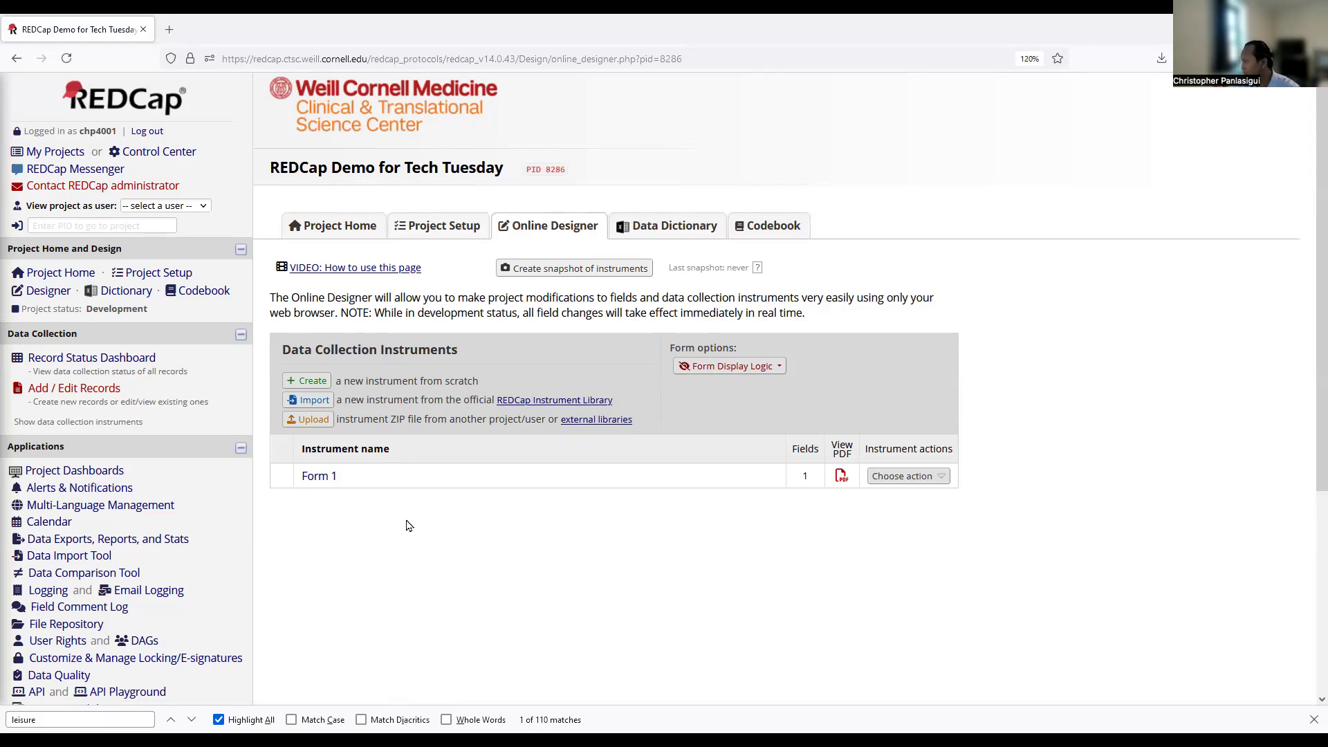
Rename Form 1 to 'Demographics' and open it in the Online Designer.
click(317, 477)
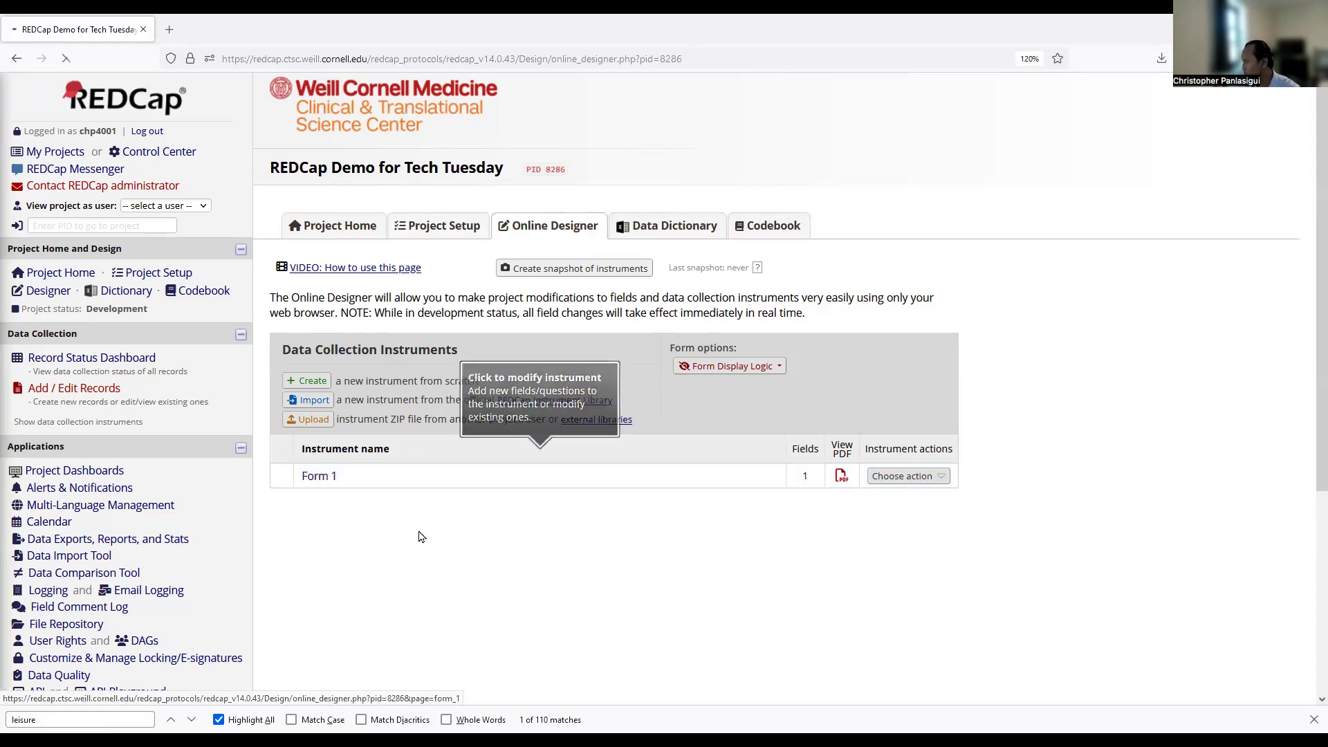
scroll(417, 536, down, 2)
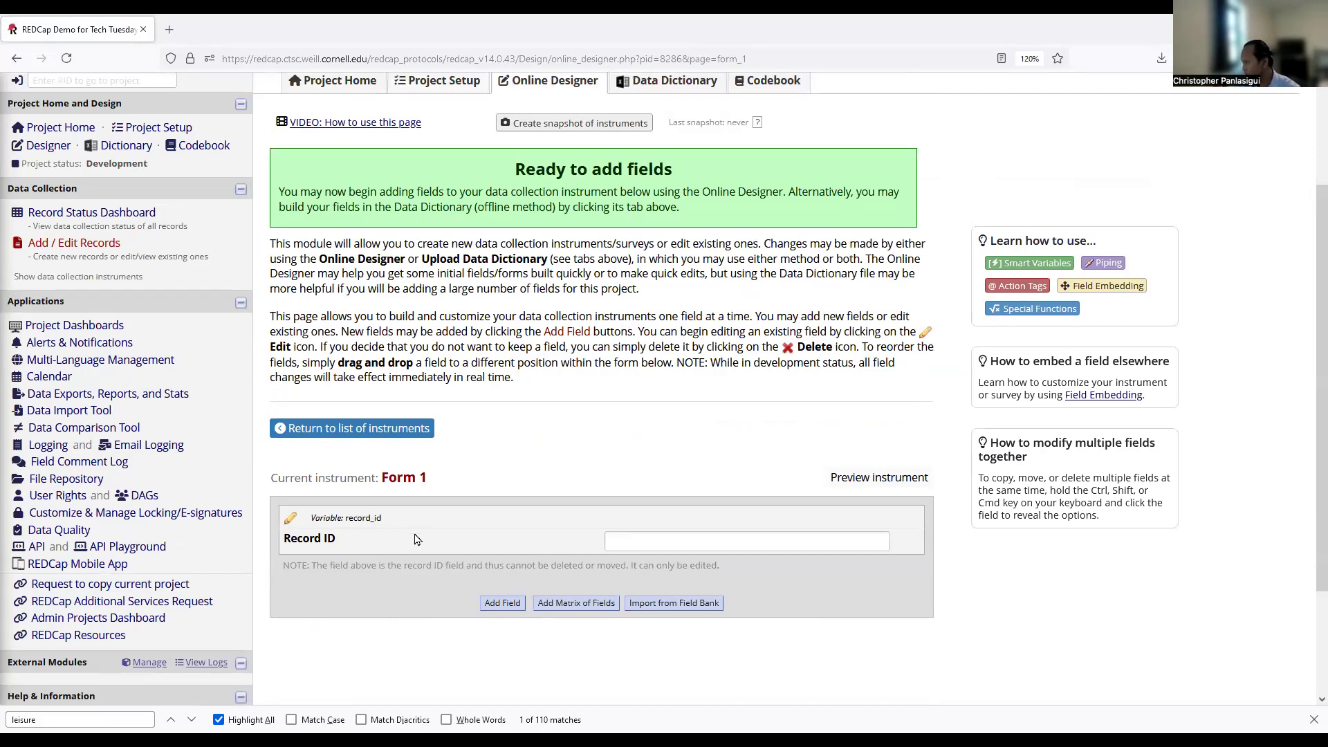
click(374, 430)
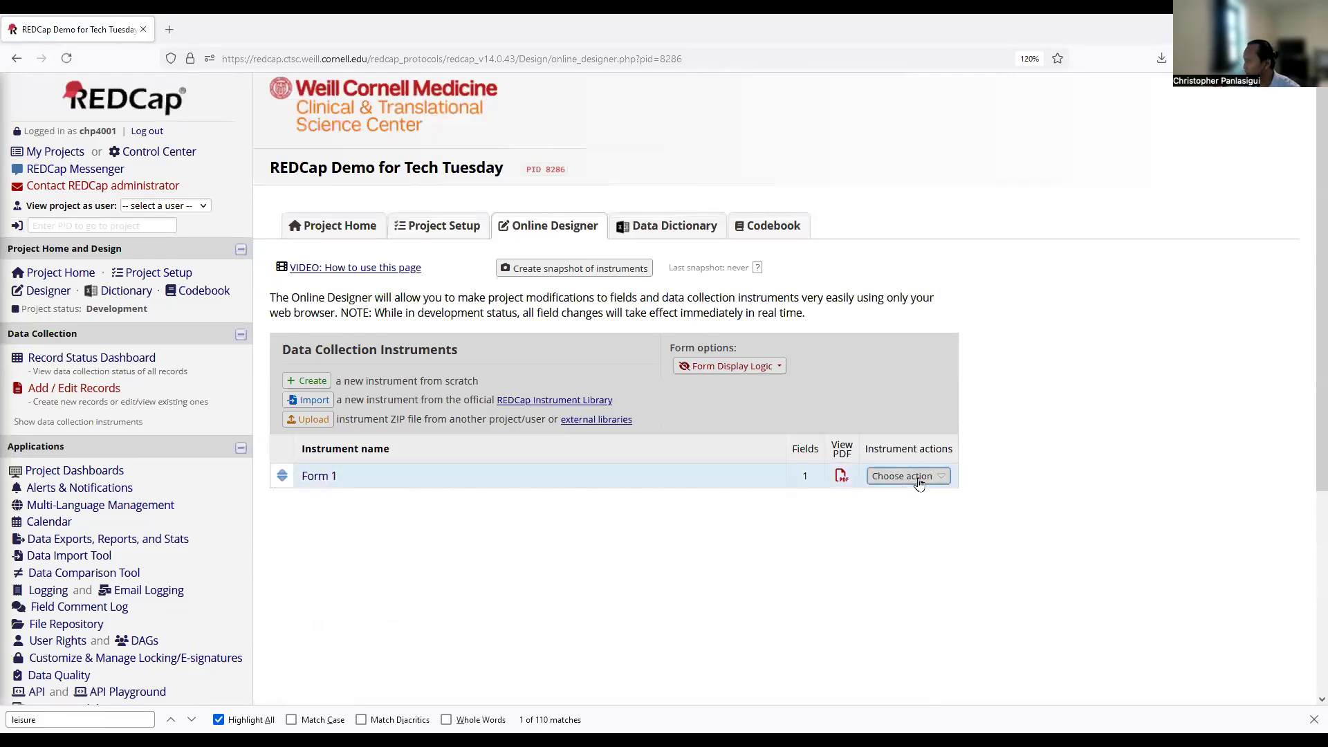
click(919, 484)
click(915, 497)
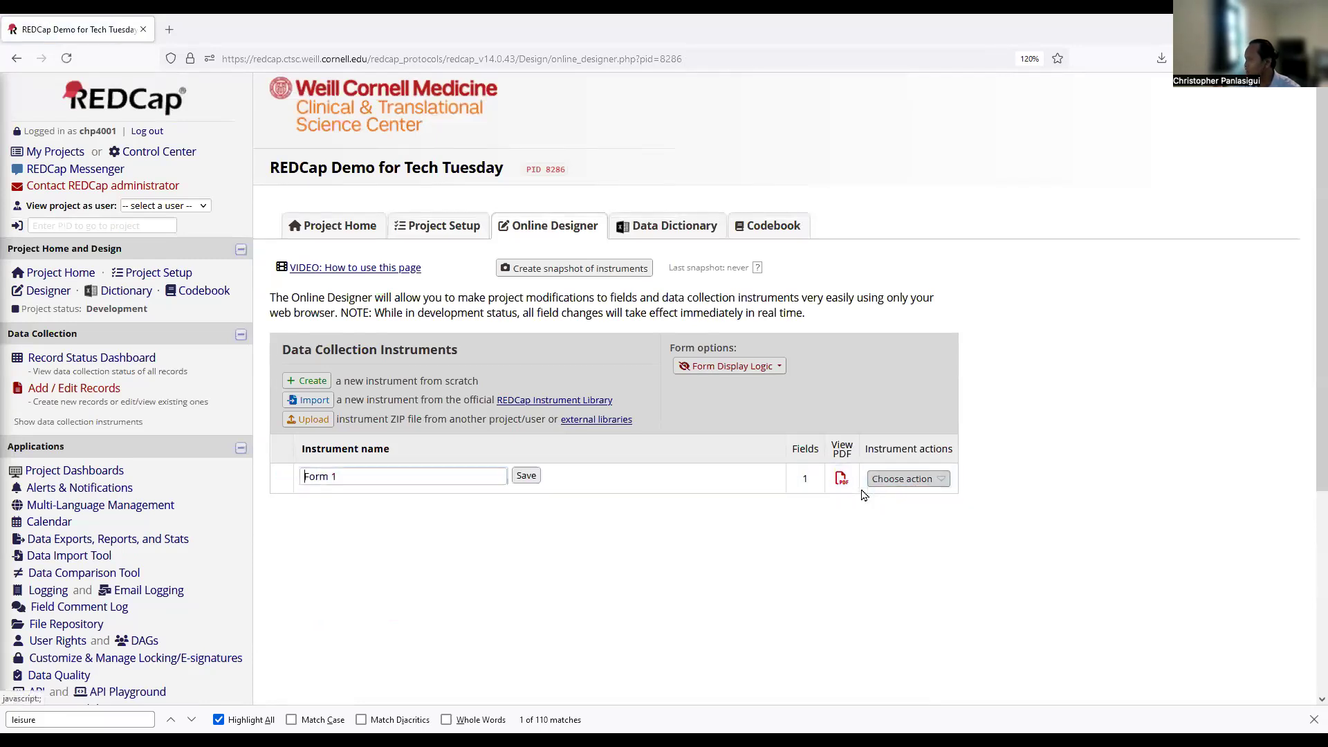
triple_click(415, 478)
text(Demographics)
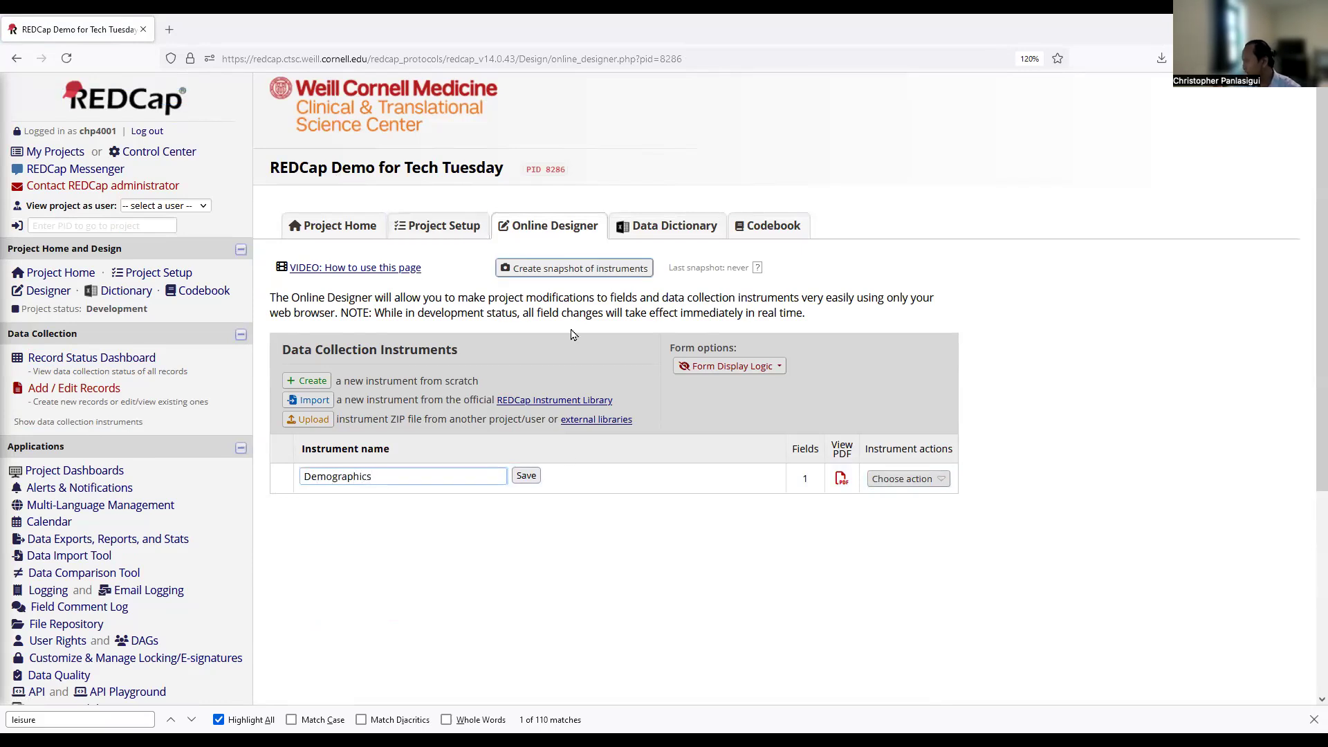
click(526, 476)
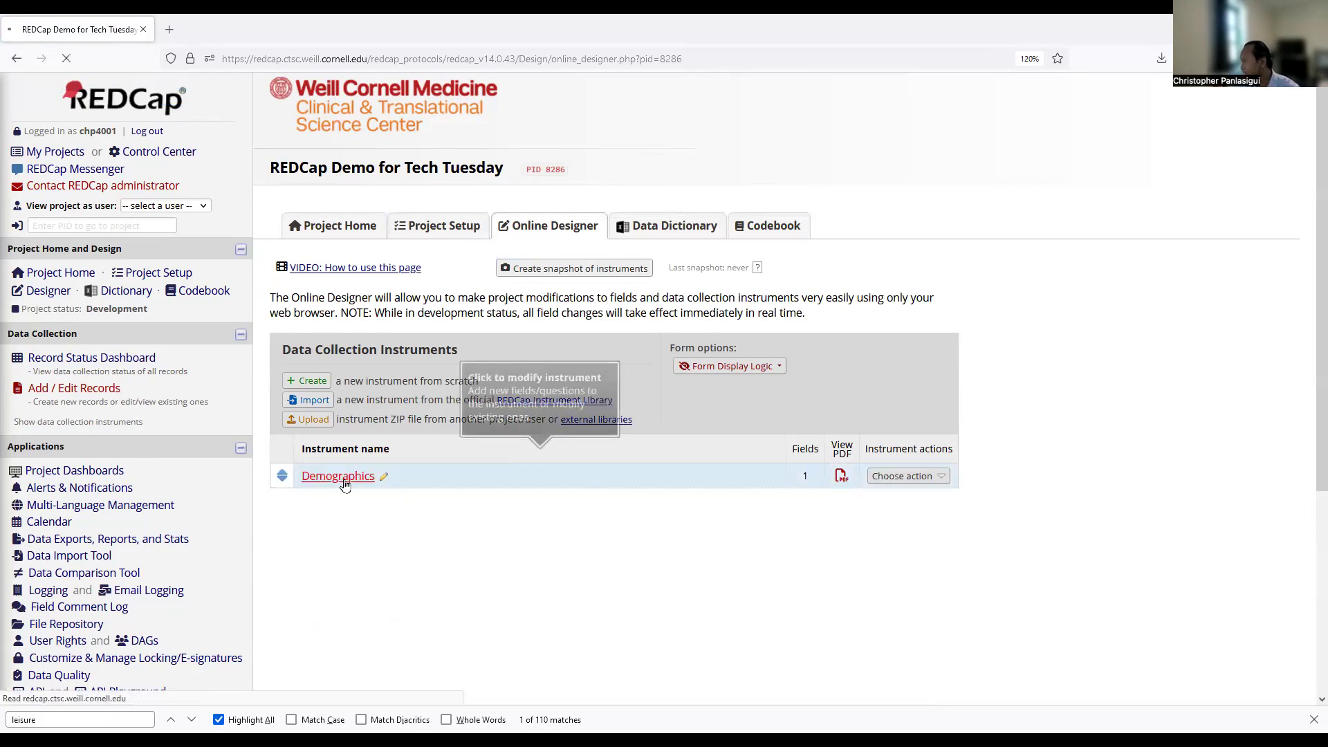
click(344, 480)
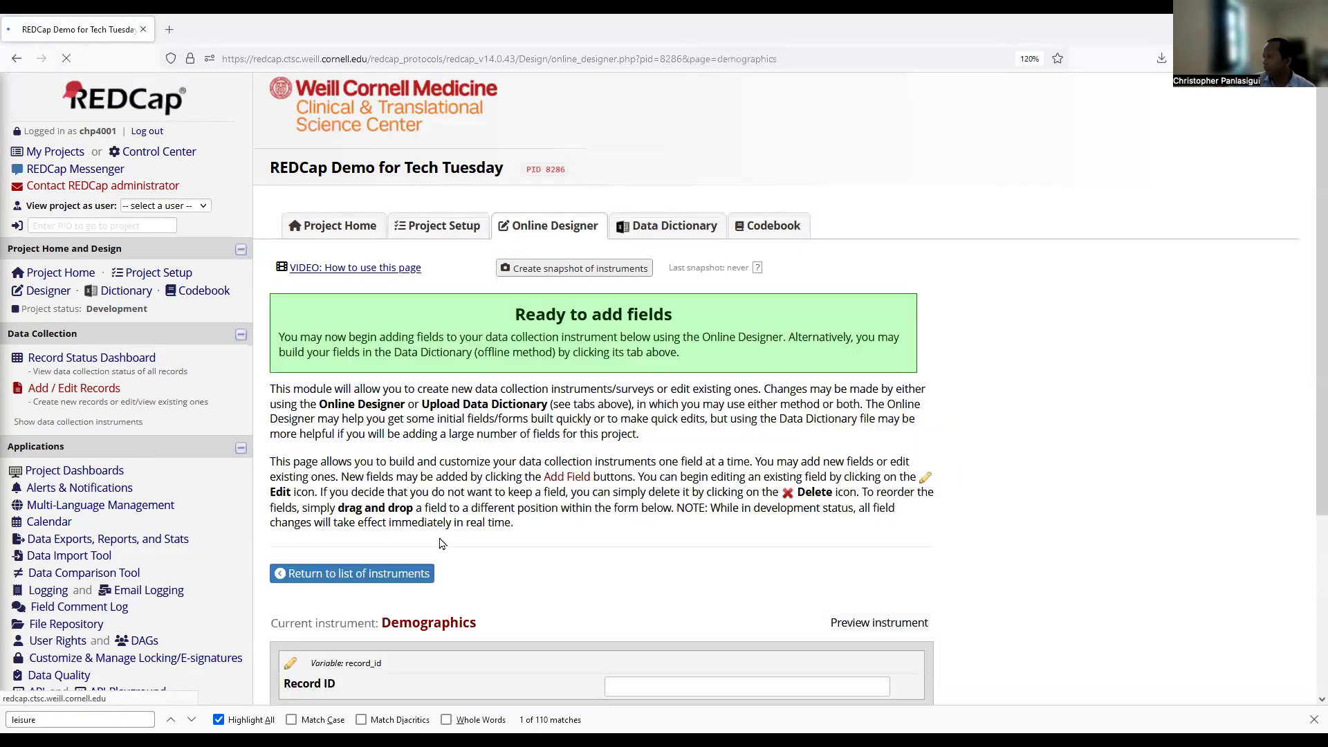
scroll(436, 547, down, 3)
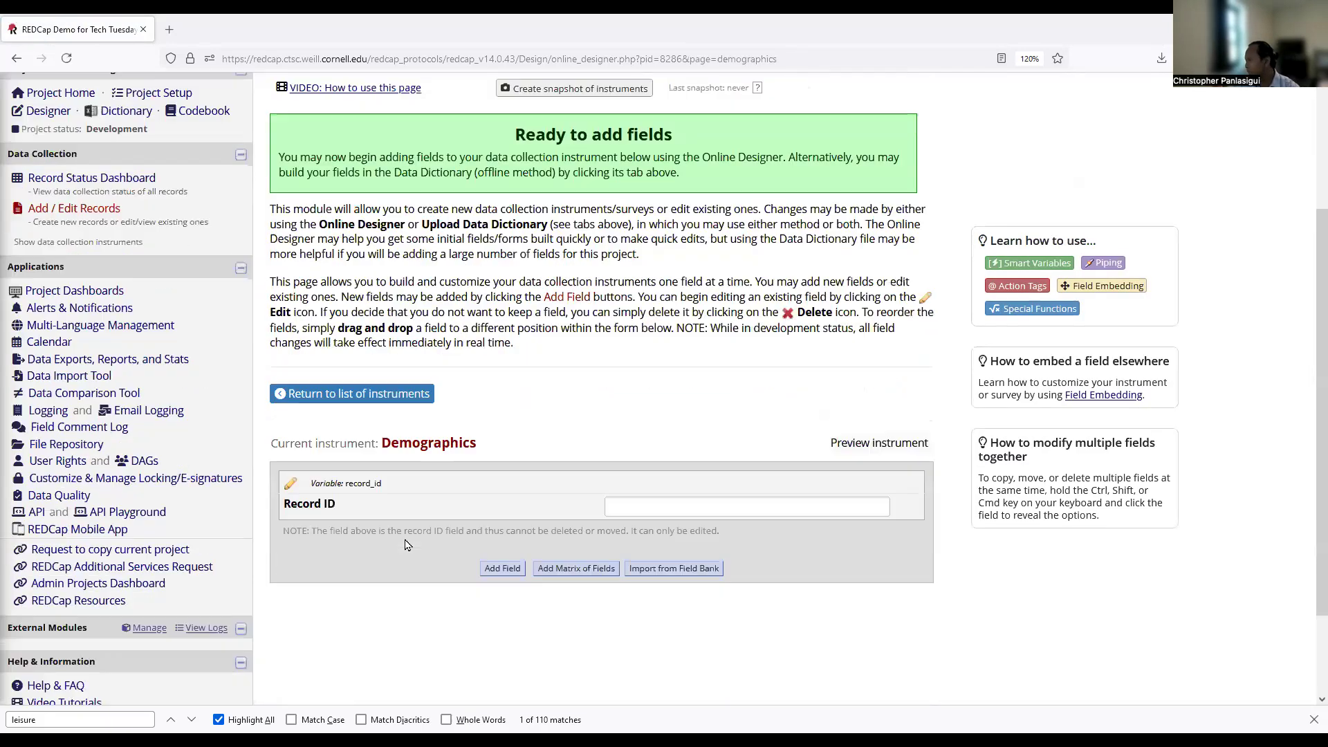
Add a new text box field labelled 'Date' with variable name date.
click(494, 546)
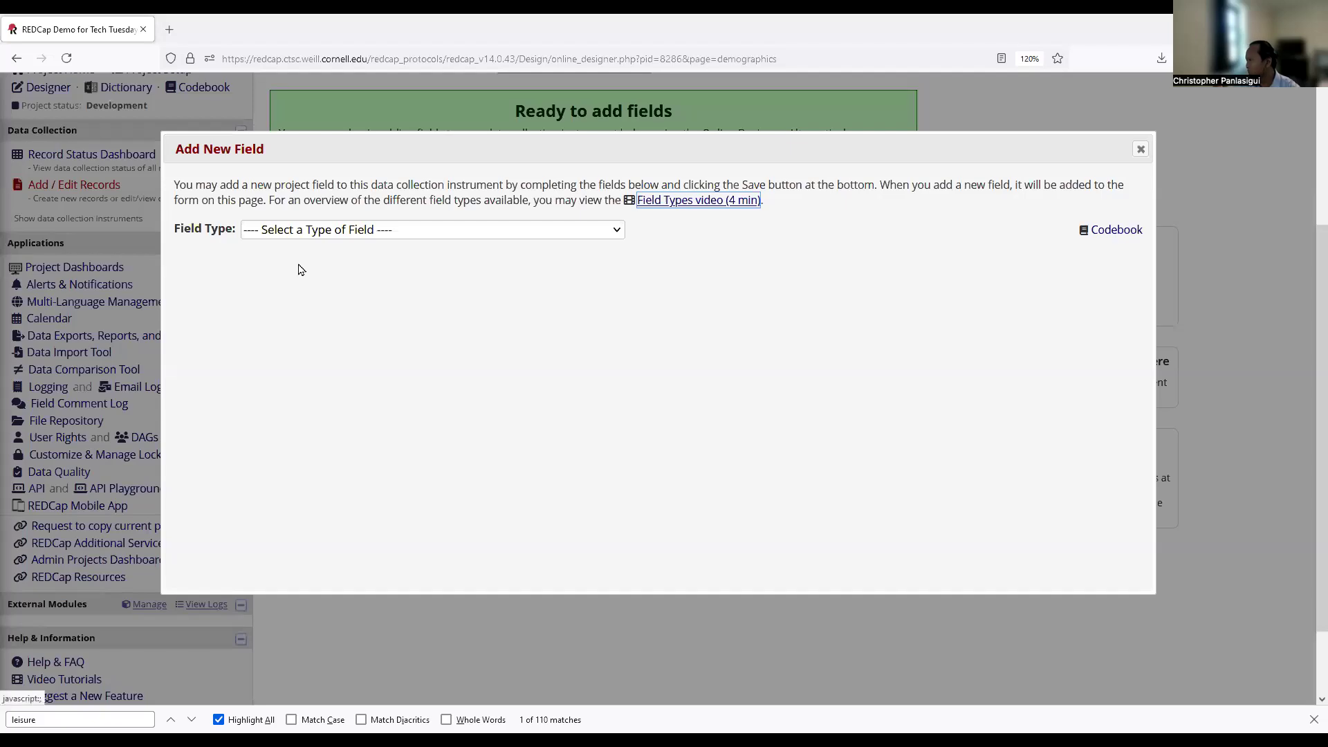
click(333, 232)
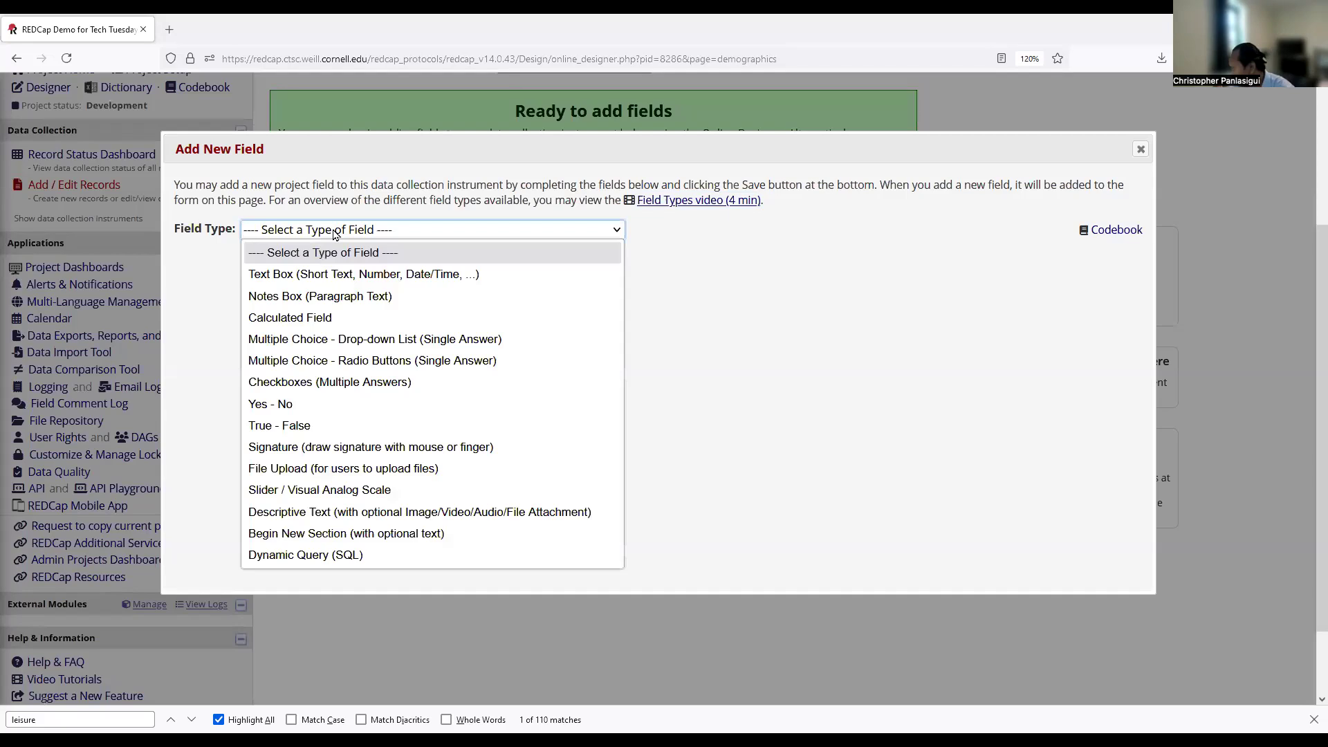
click(319, 275)
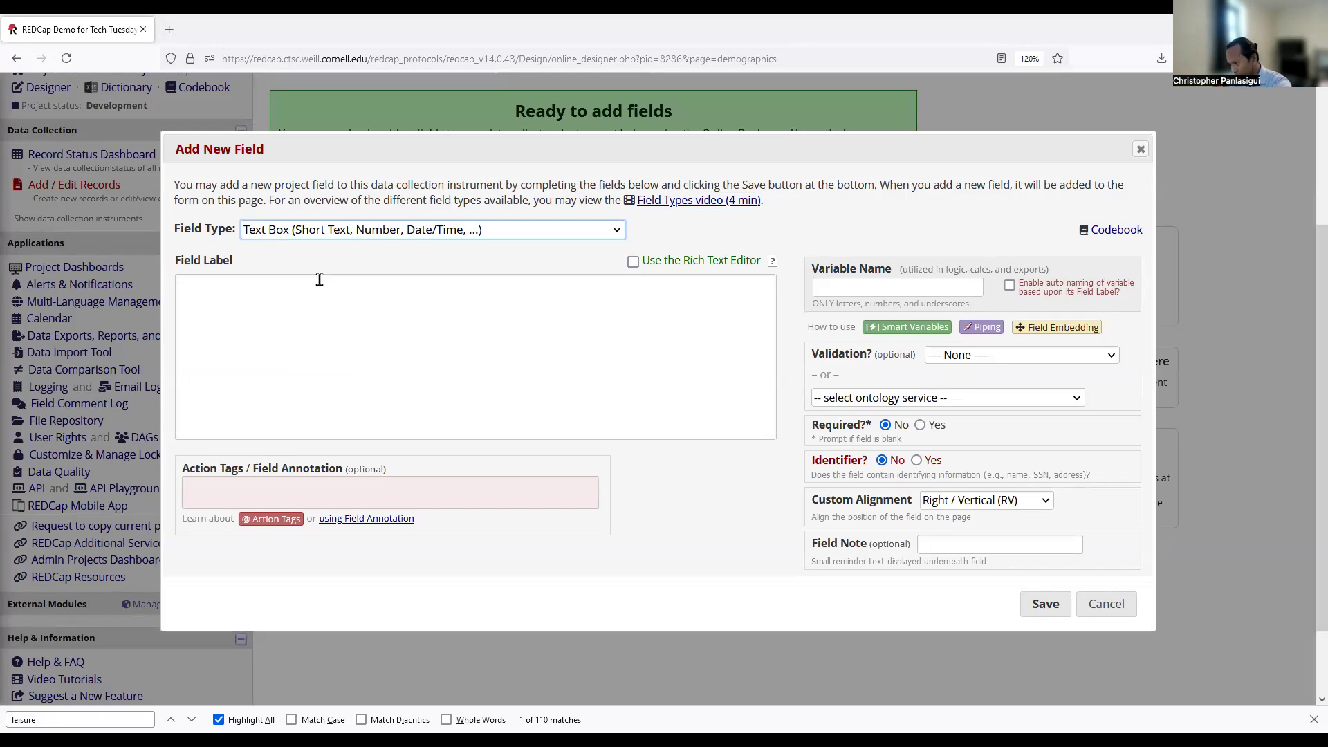
click(310, 311)
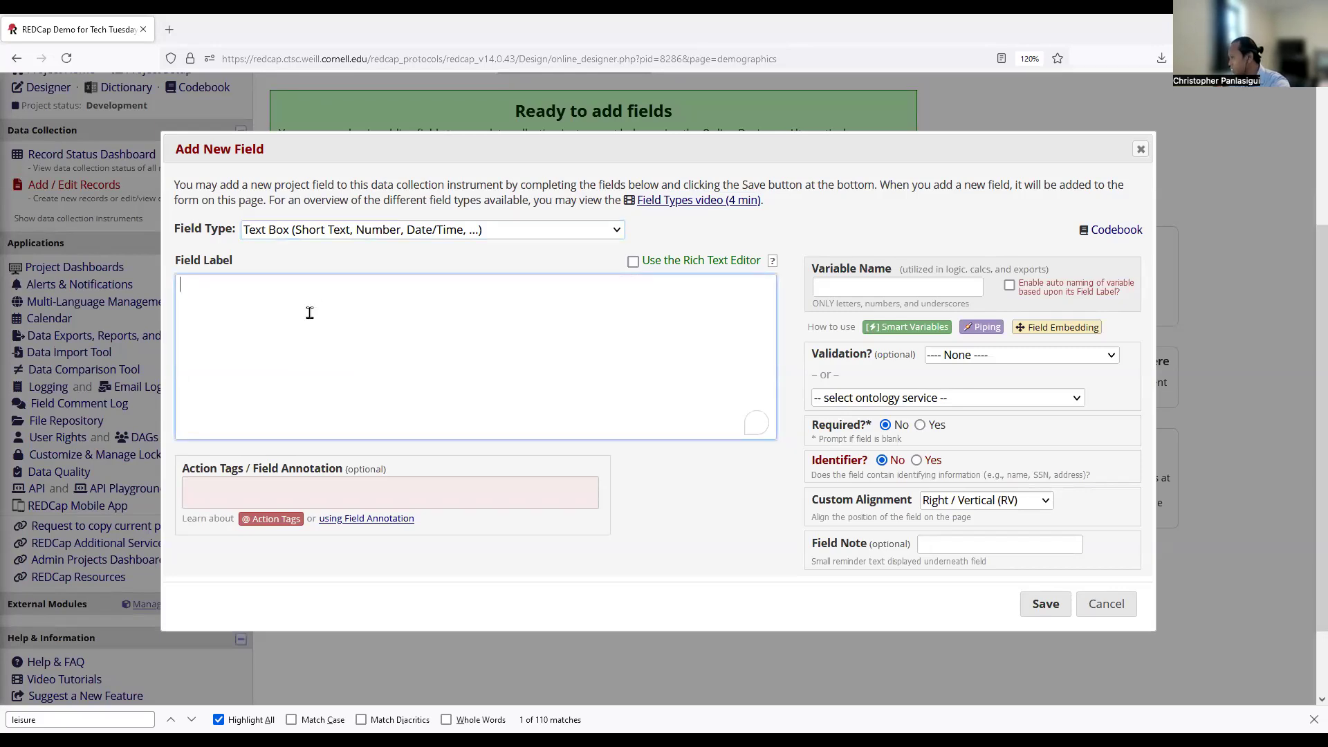
text(Date)
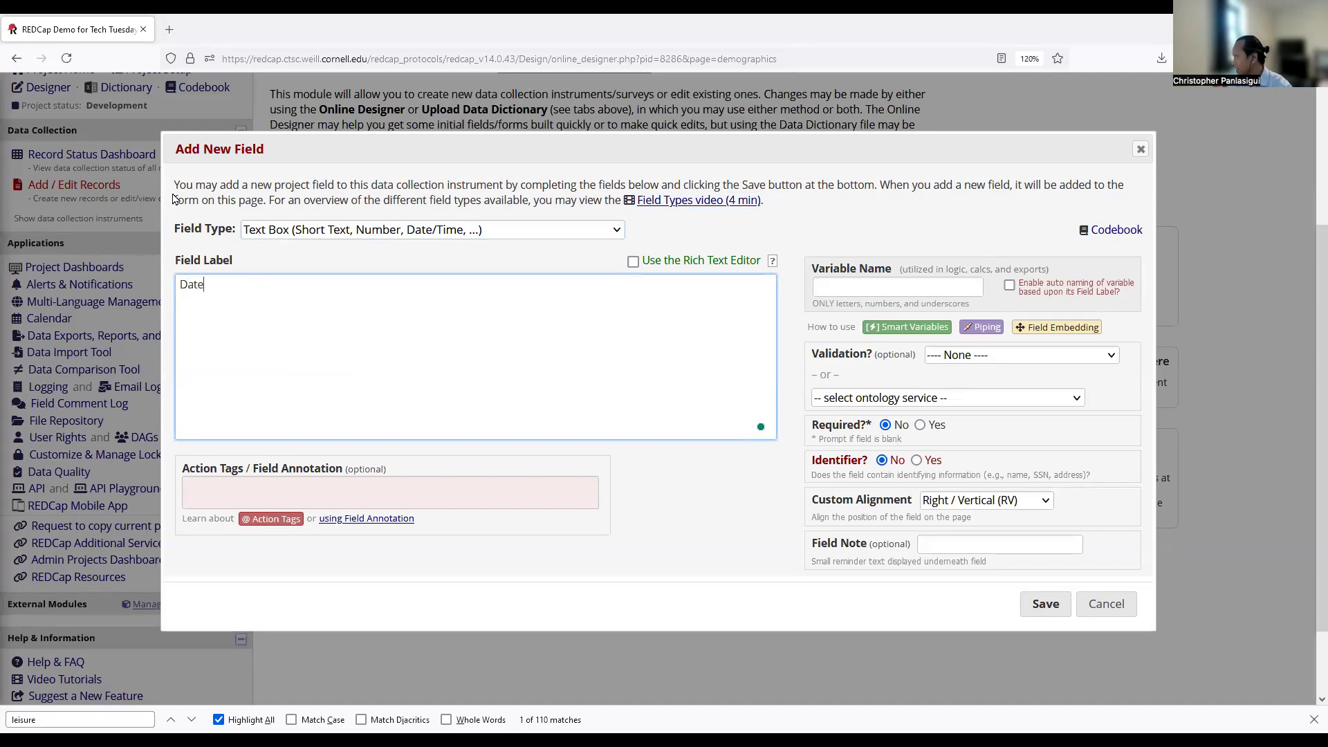
click(837, 286)
text(date)
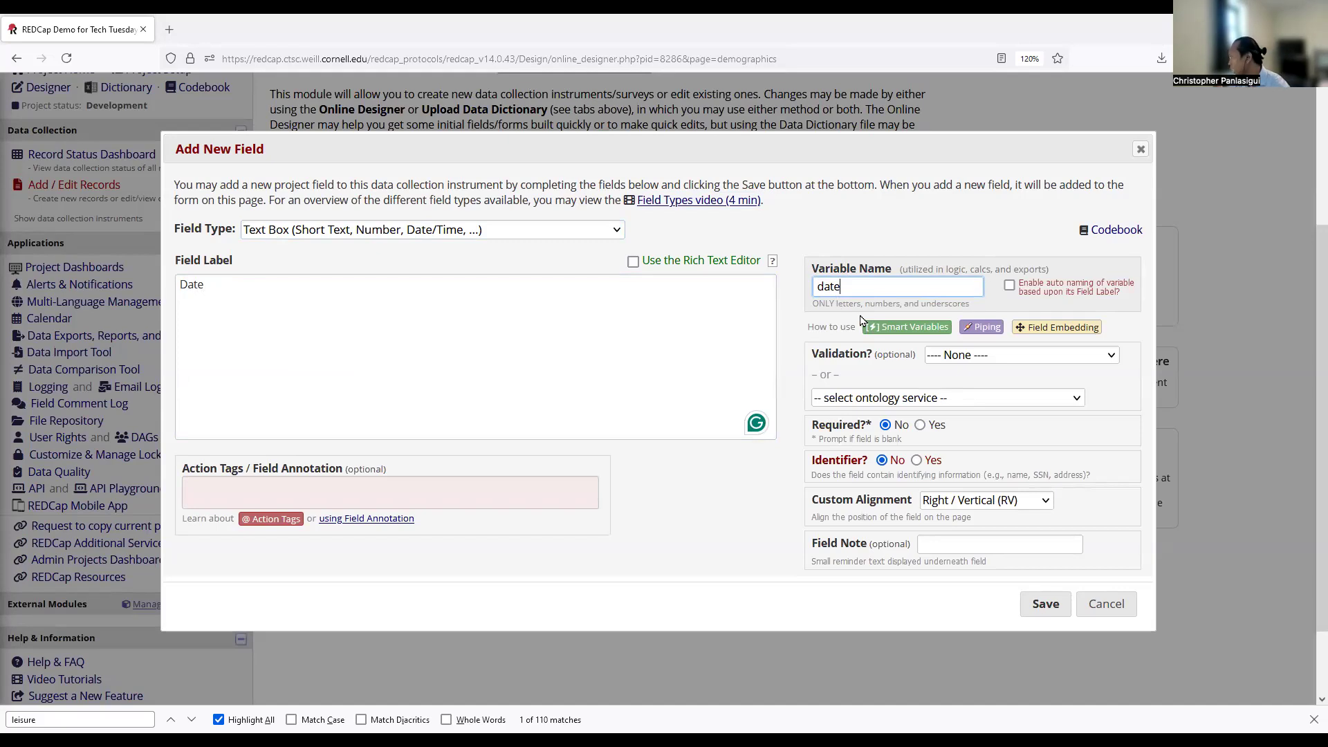
Set the field's validation to Date (M-D-Y) and save it.
click(980, 359)
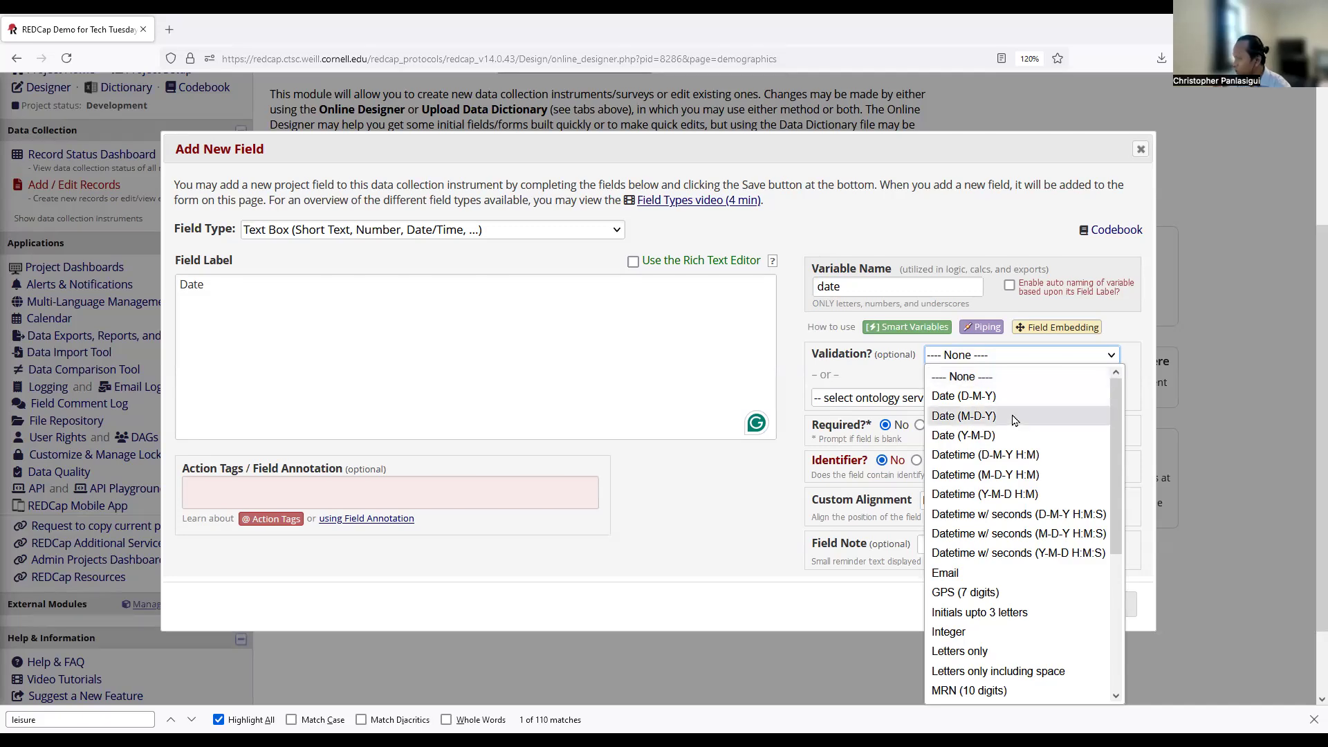
click(980, 408)
scroll(835, 347, down, 2)
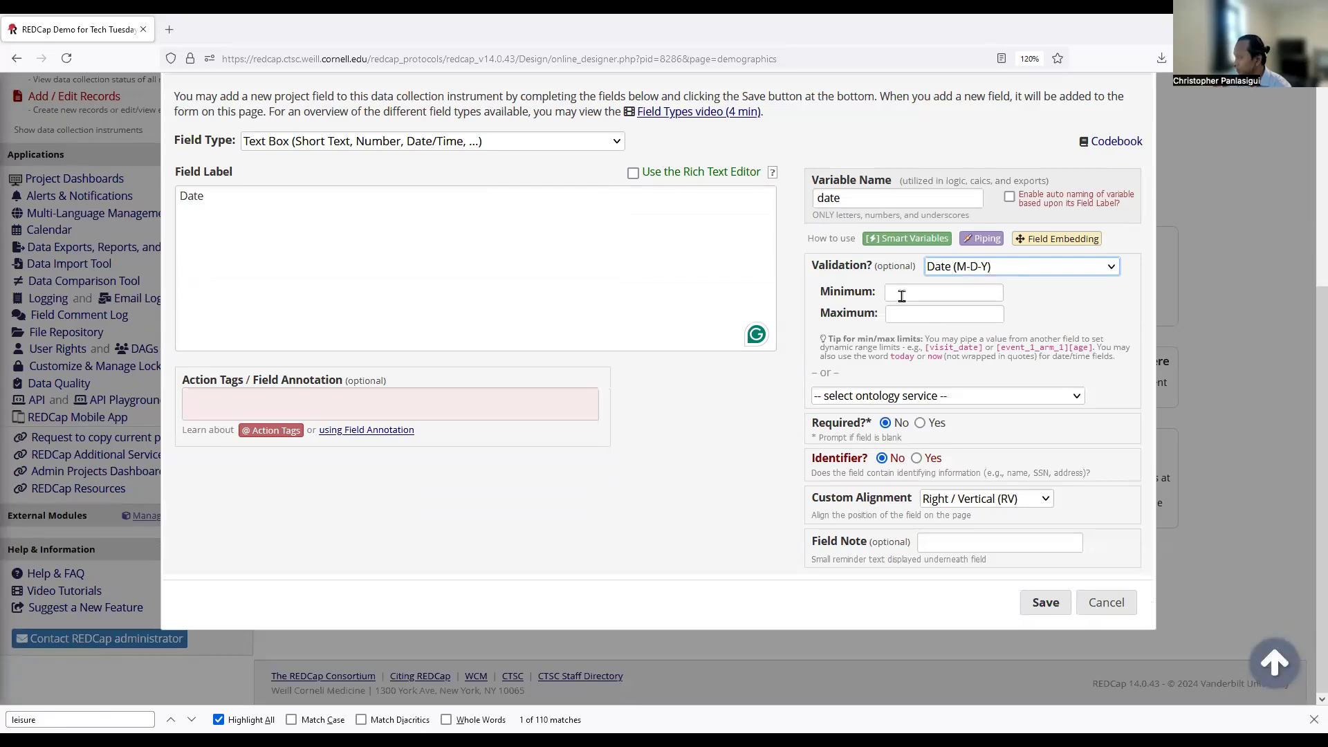
click(826, 311)
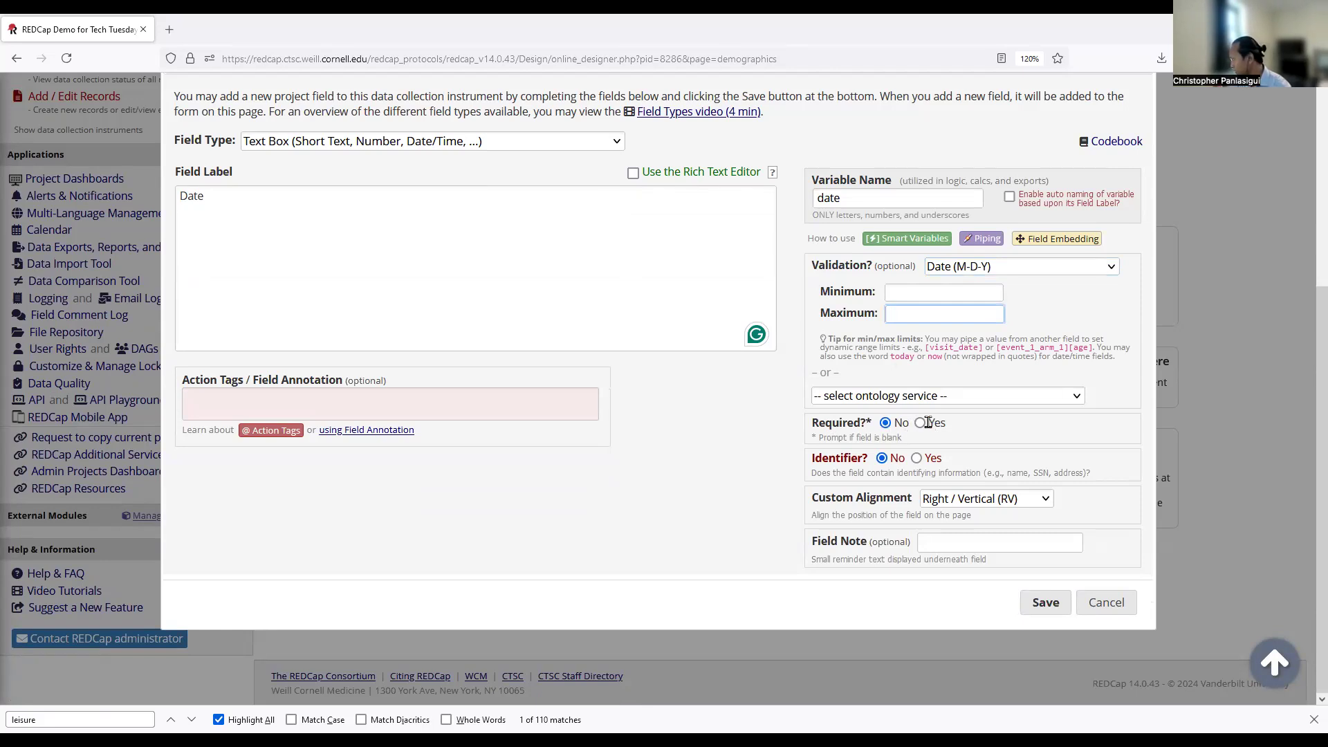
click(848, 458)
drag(847, 457, 988, 456)
click(988, 456)
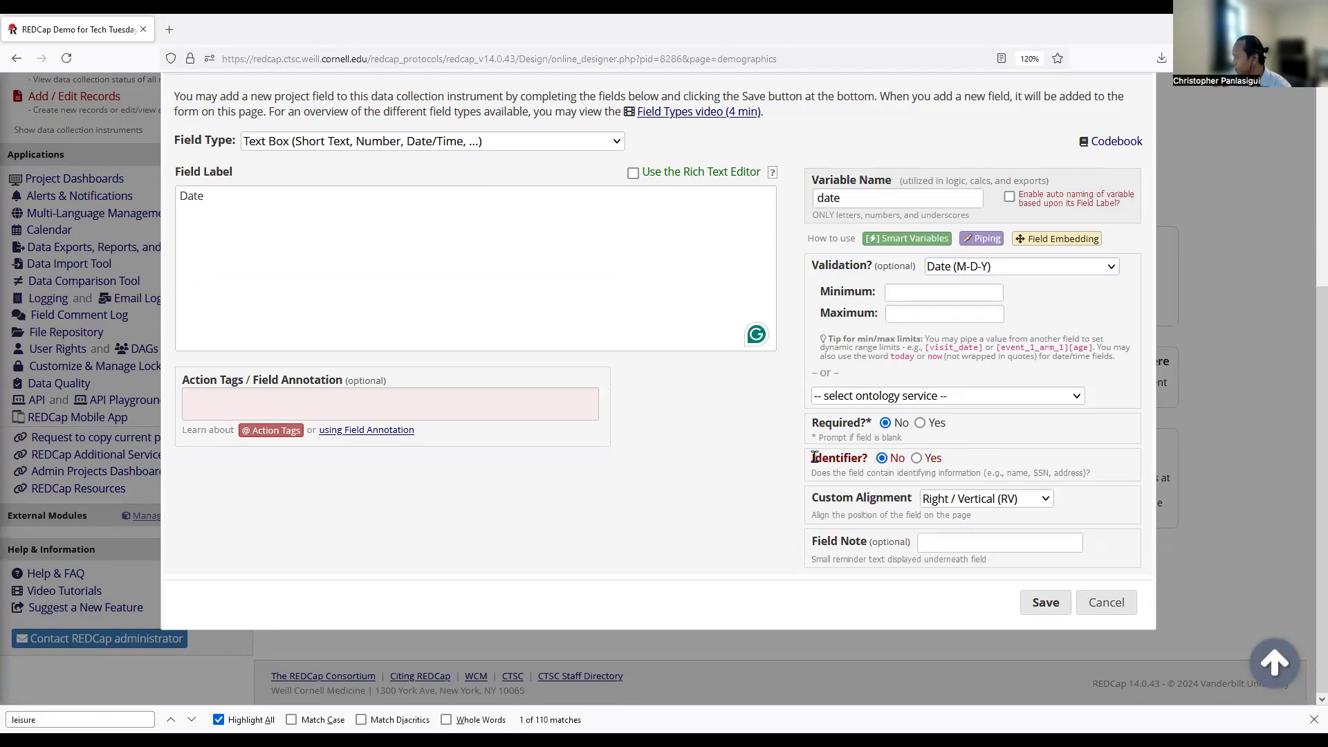
drag(814, 457, 1013, 461)
click(1001, 459)
click(352, 222)
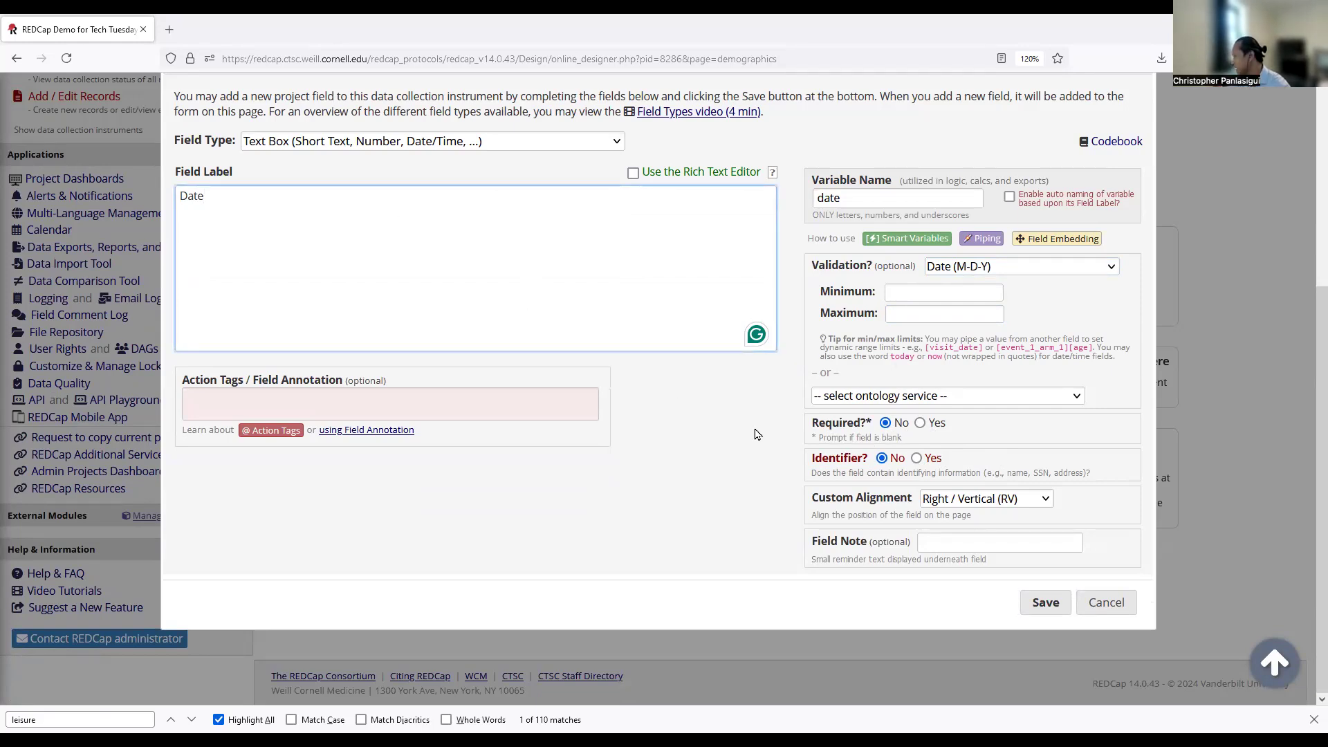
click(1041, 602)
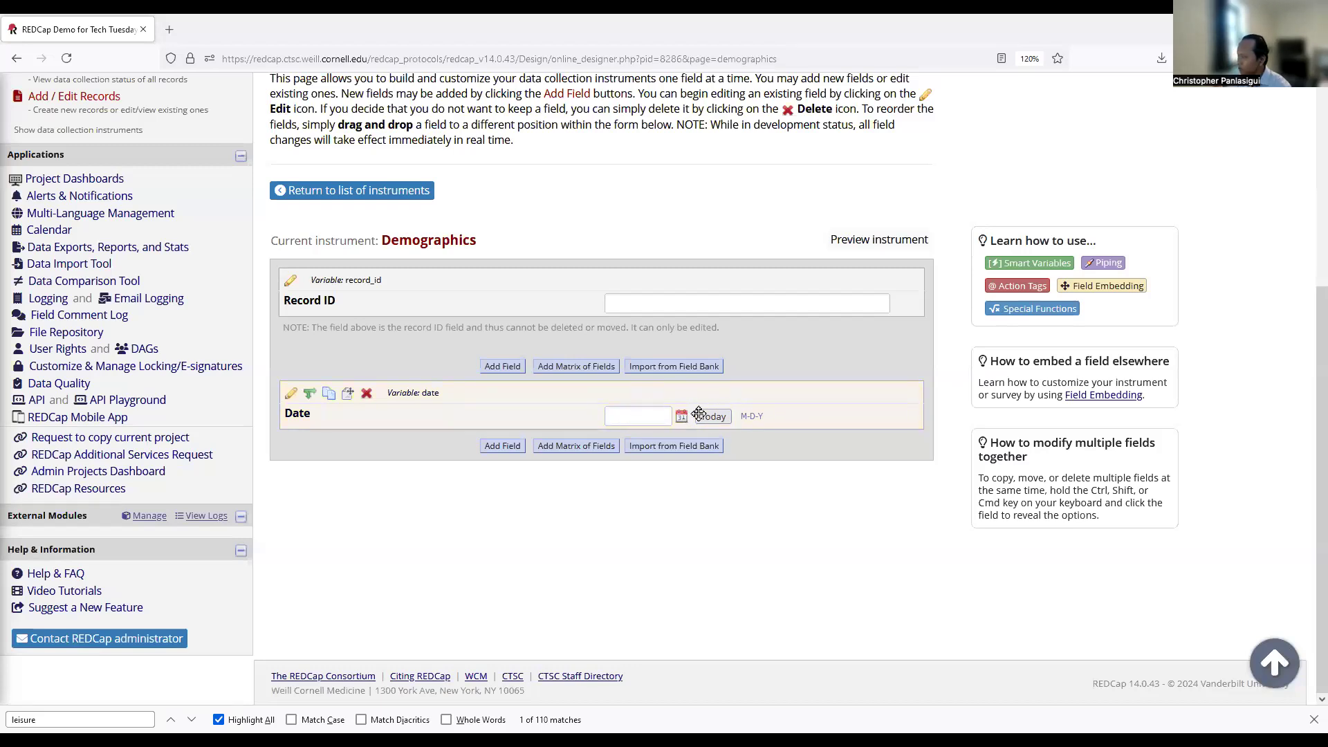
Test the Date field's calendar picker by picking October 9, then October 14.
click(630, 417)
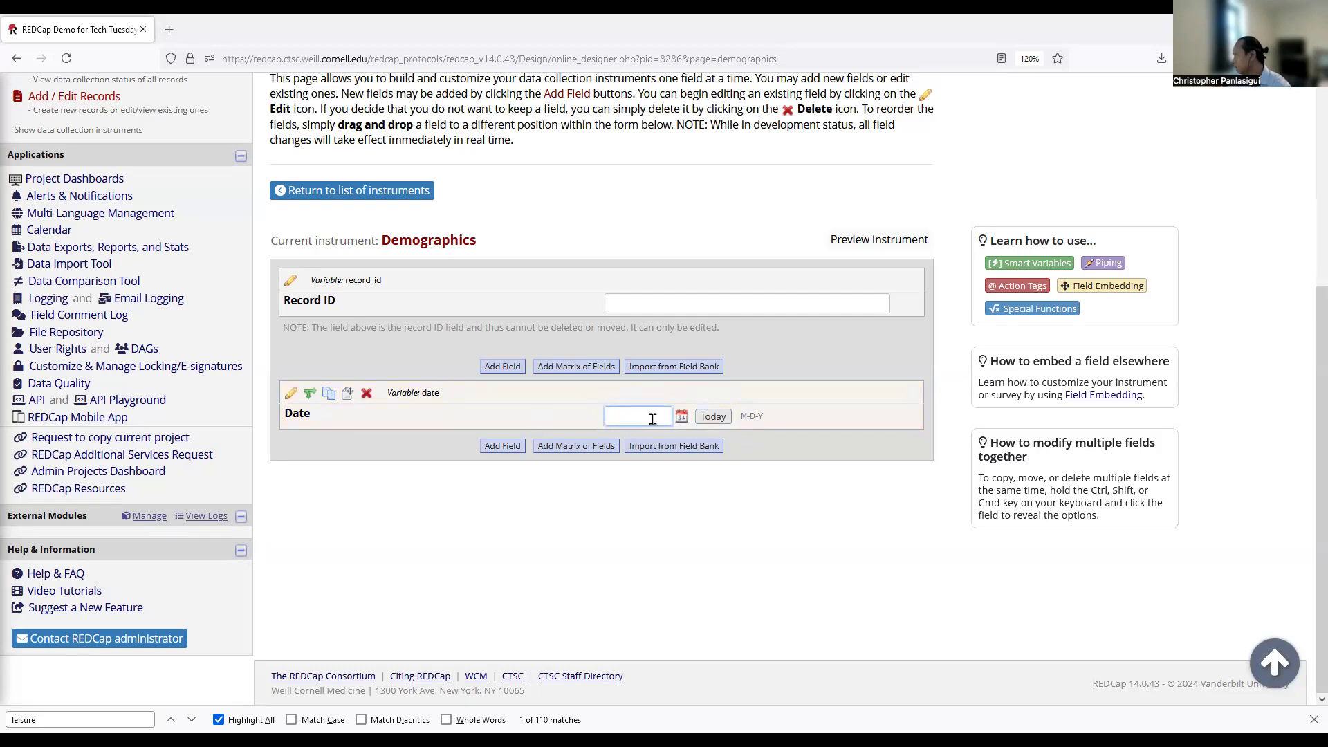
click(682, 416)
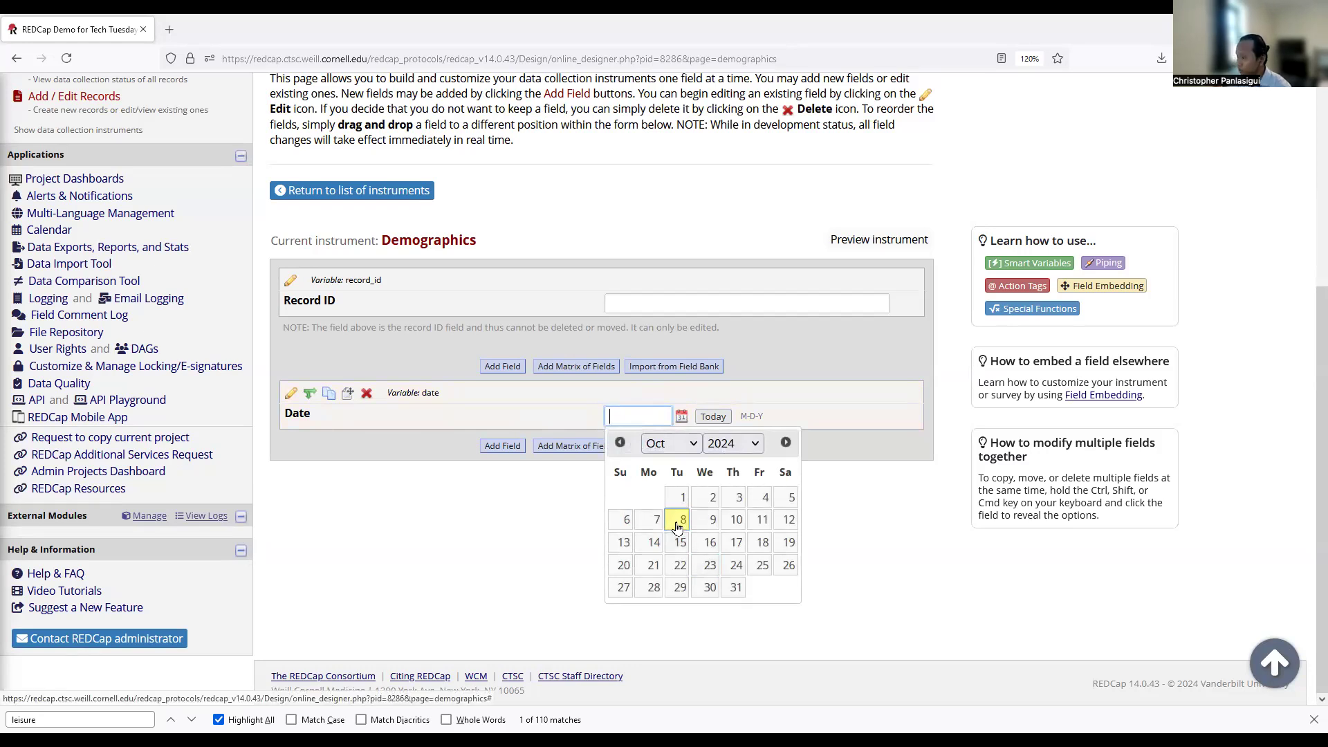
click(712, 520)
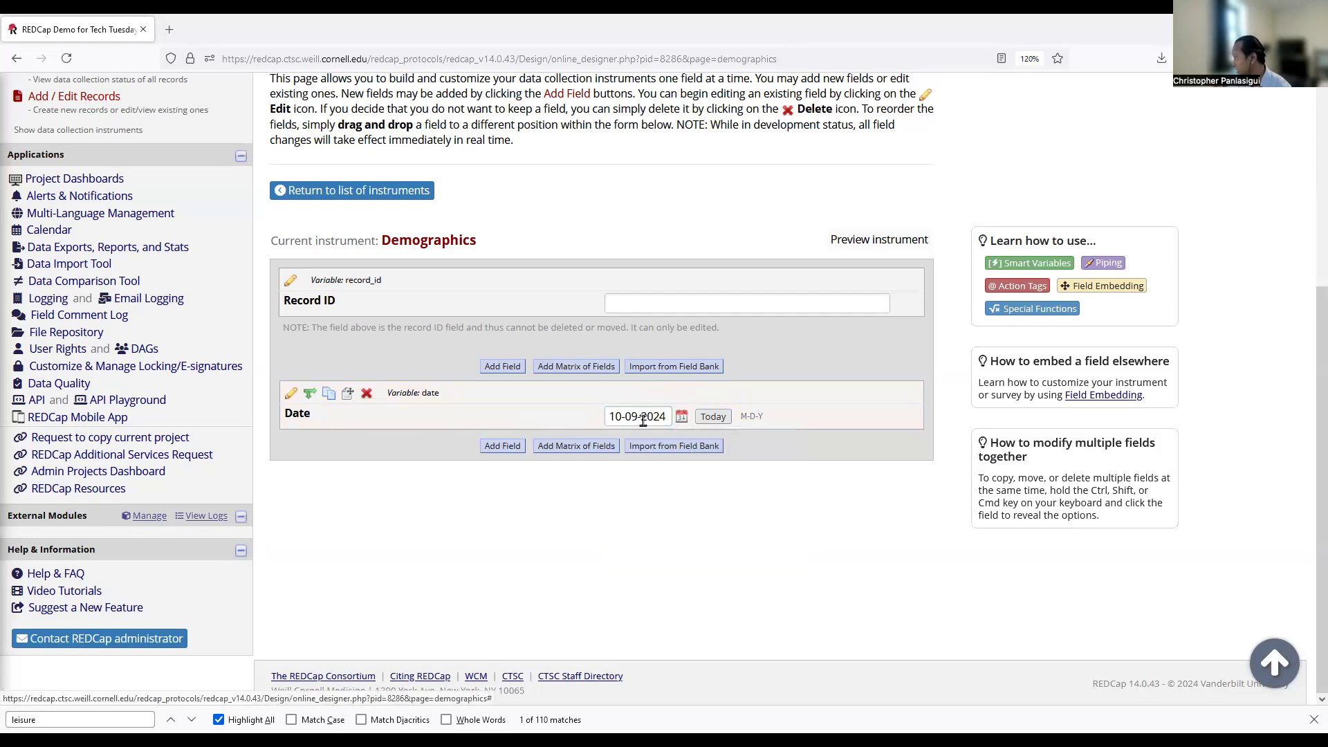
click(680, 416)
click(648, 546)
Add a text box field below Date labelled 'First name' with variable first_name.
click(501, 446)
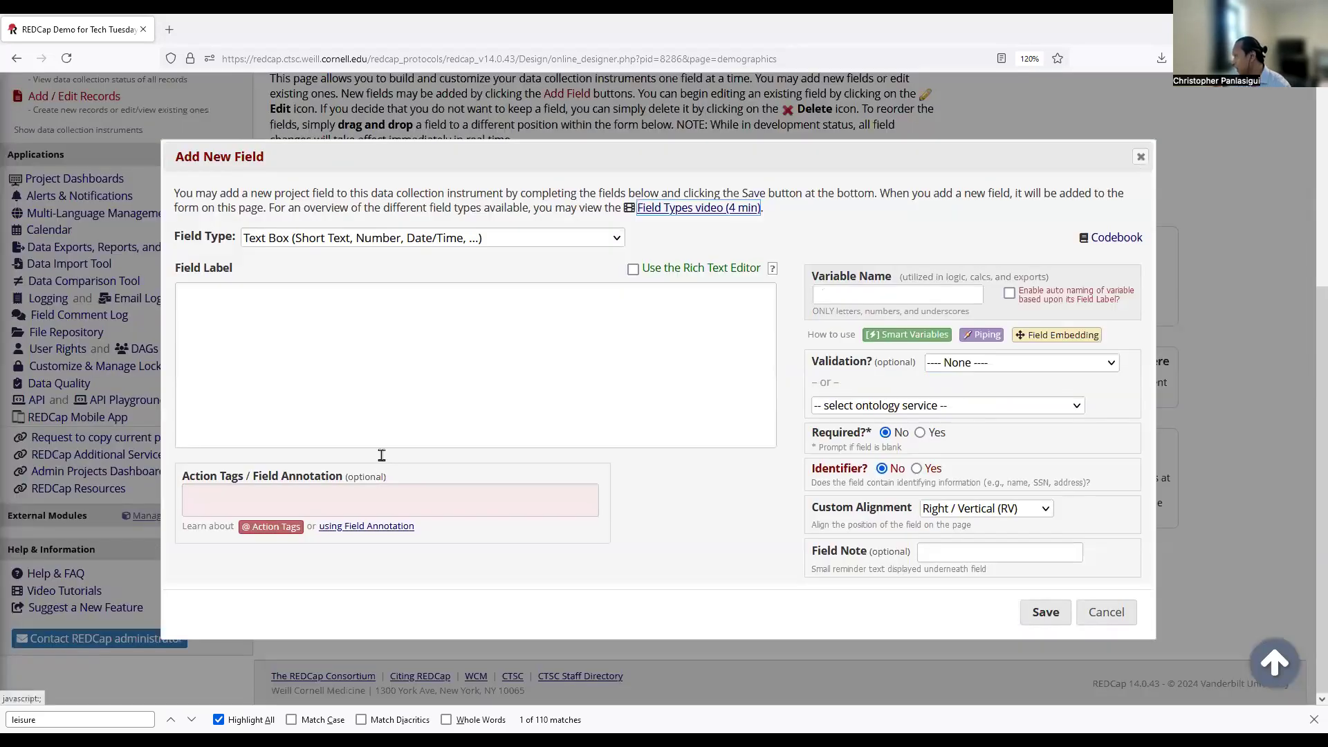
click(309, 236)
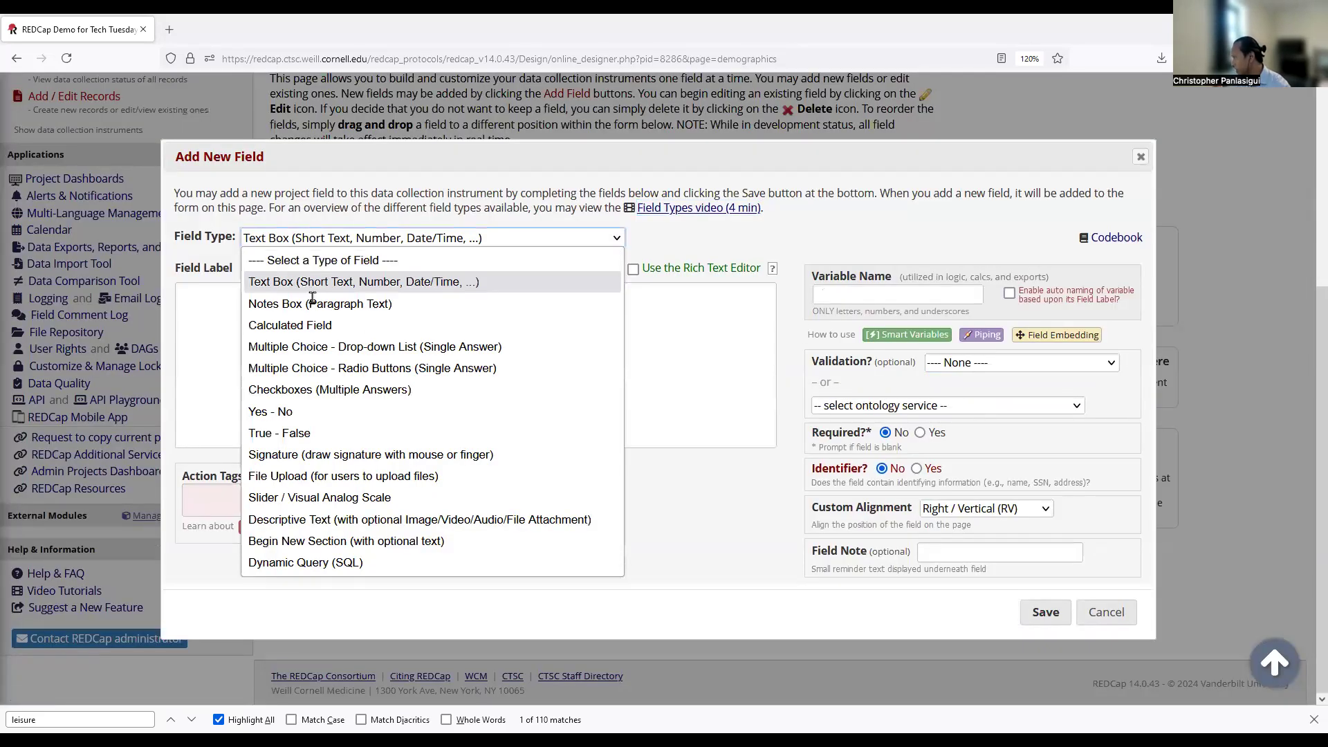
click(312, 298)
click(276, 335)
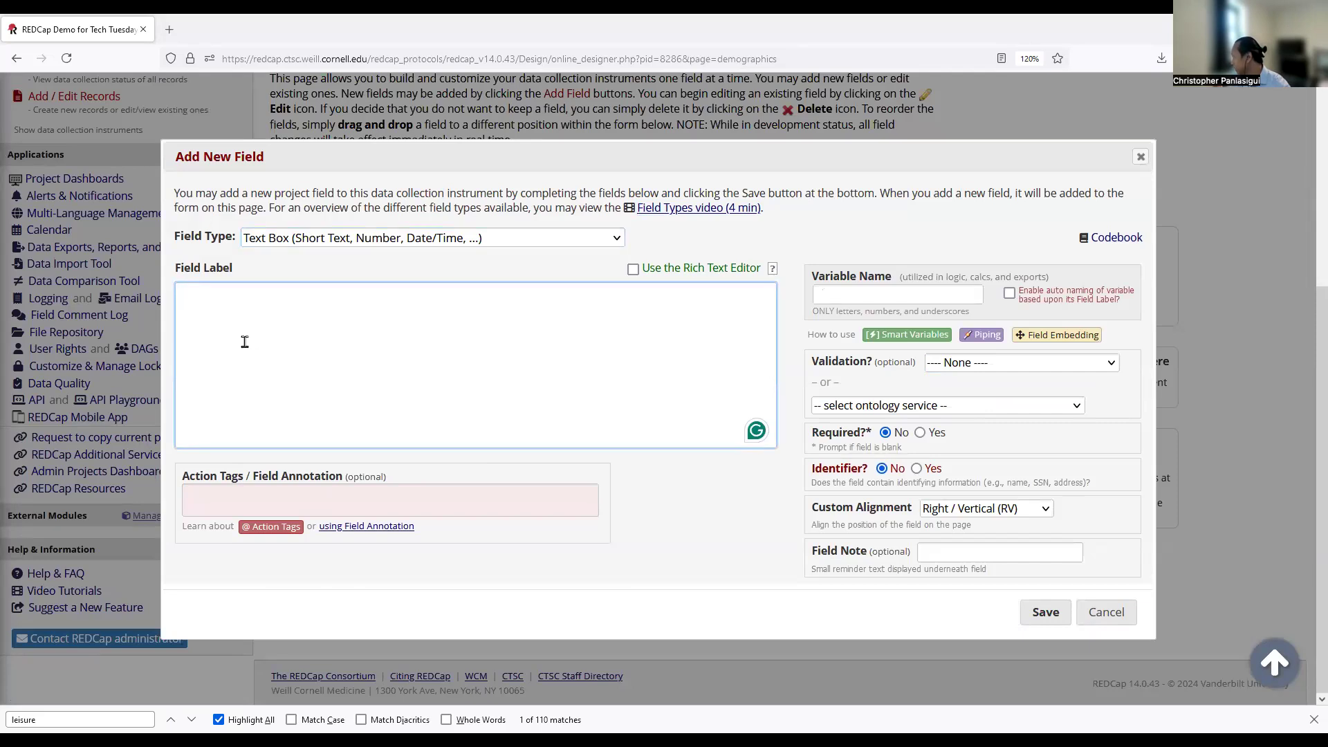
text(Fr)
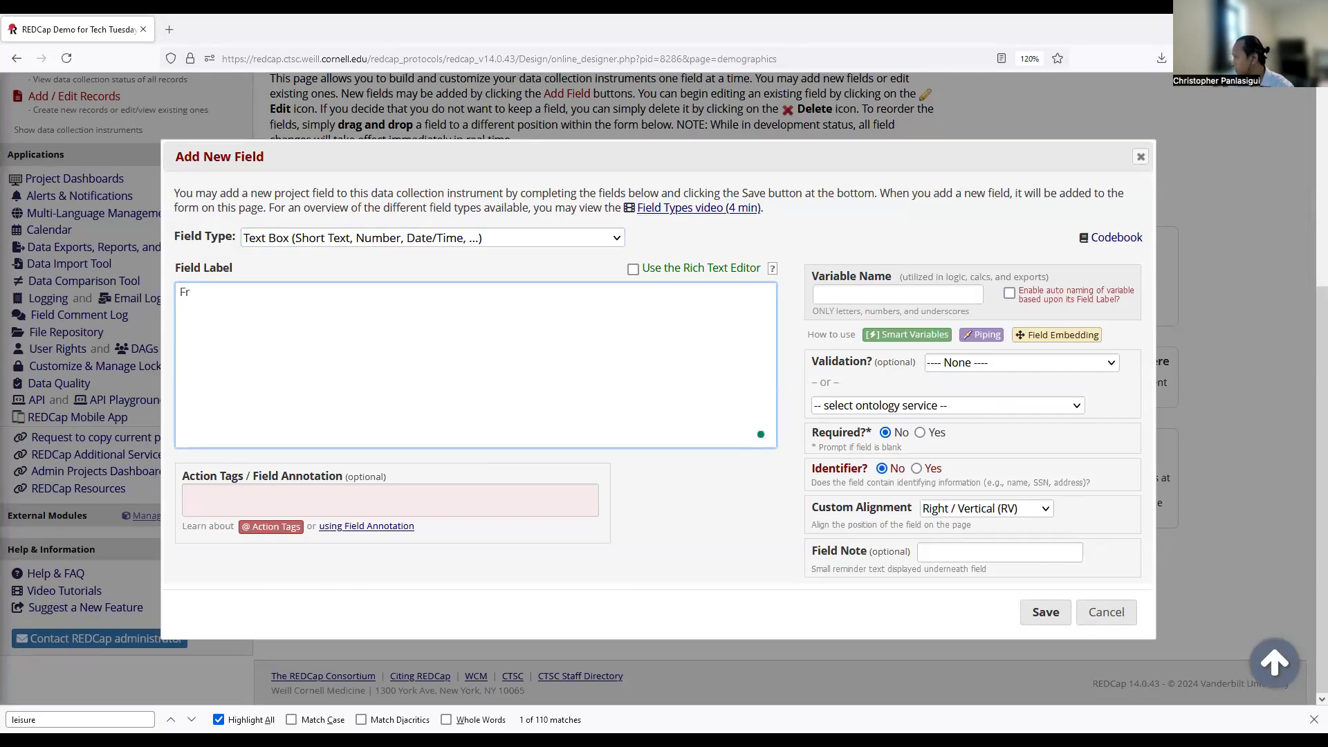
text(rstna)
key(BackSpace)
key(BackSpace)
text(na)
key(Tab)
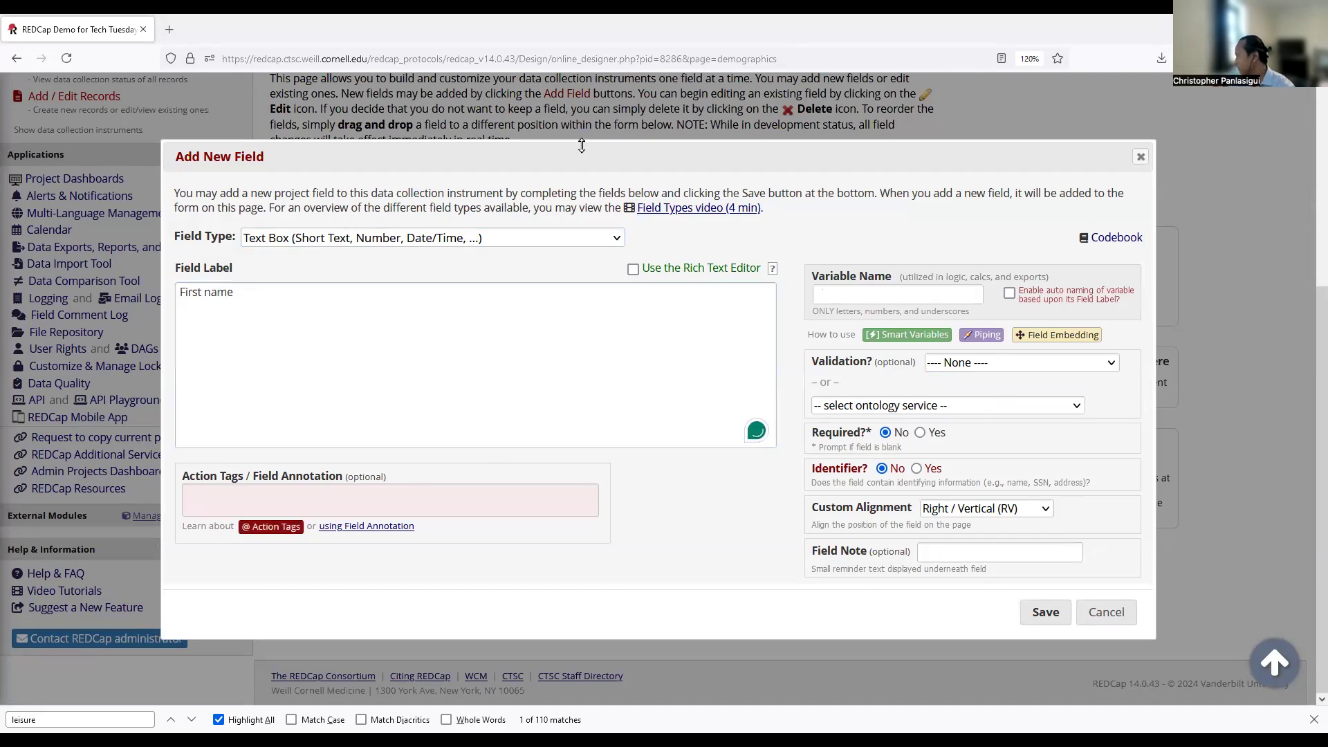
key(Tab)
key(Tab)
text(first n)
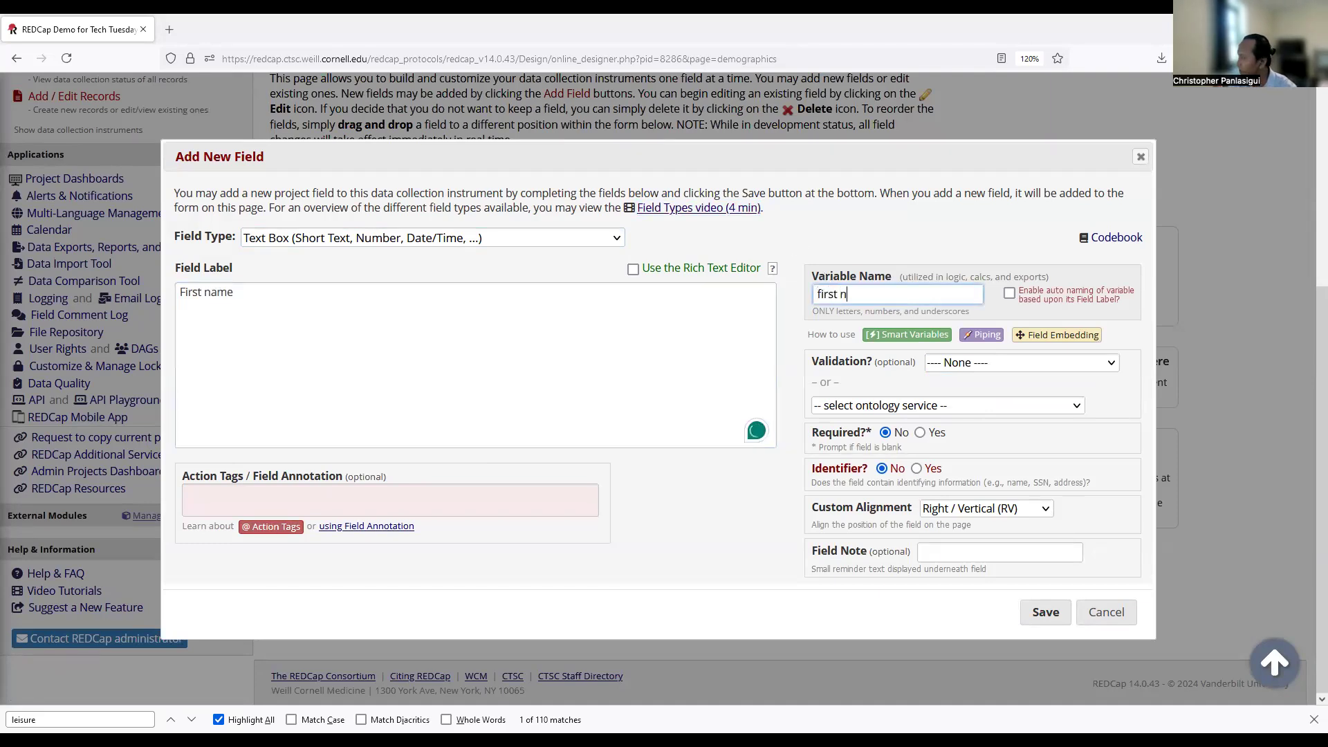
text(ame)
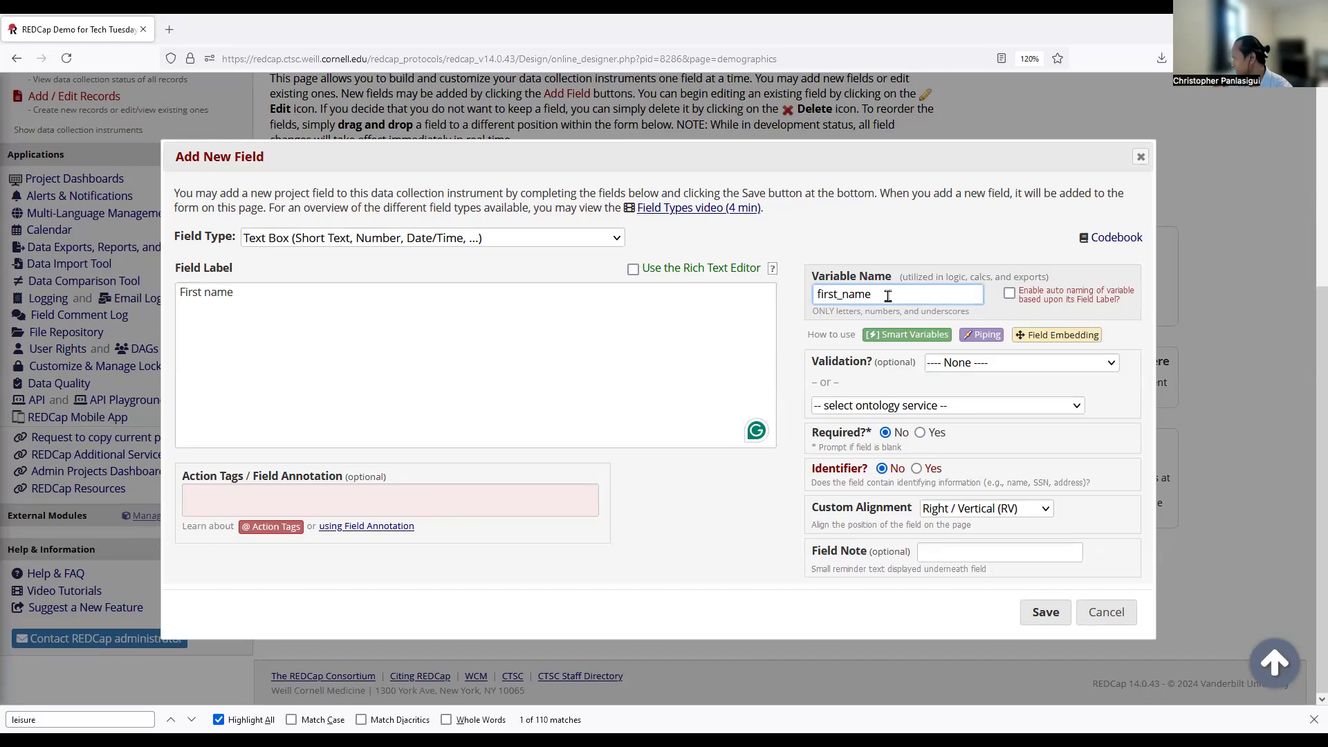
click(833, 297)
click(904, 296)
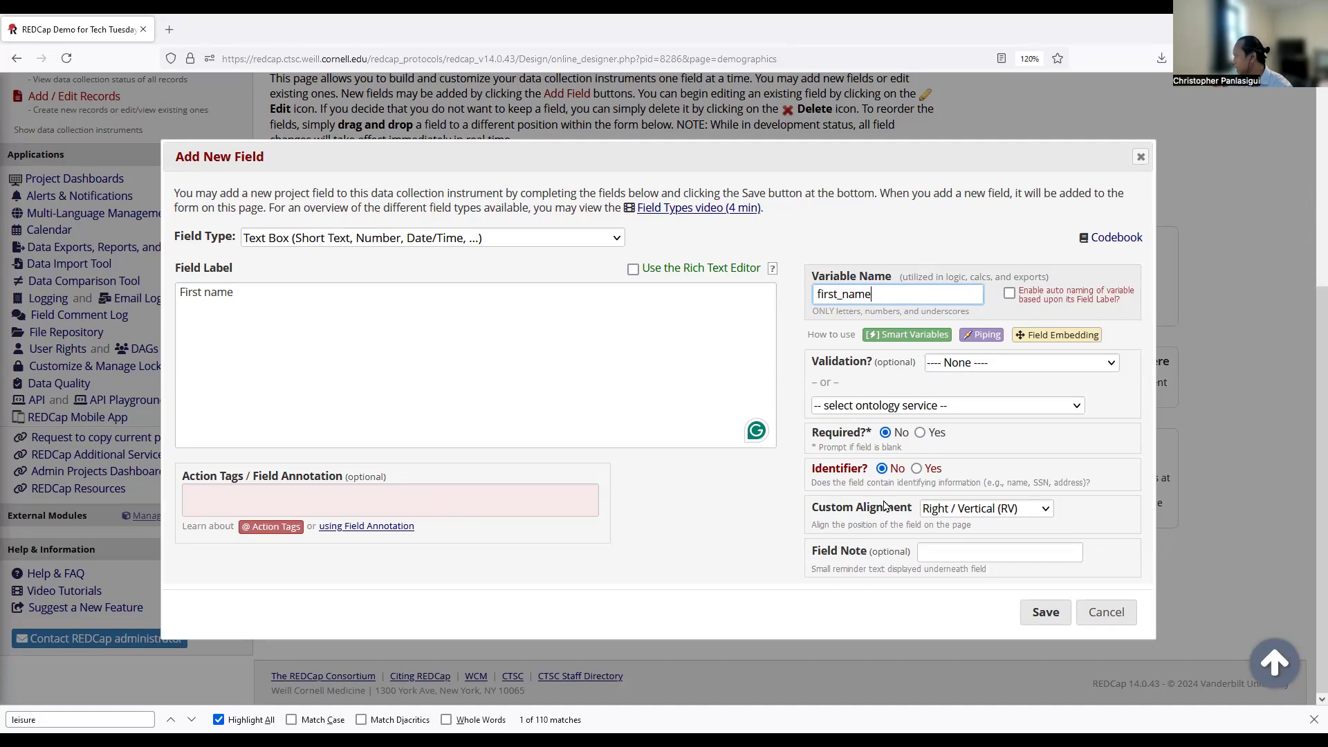
Mark First name as required and as an identifier, then save it.
click(921, 439)
click(917, 468)
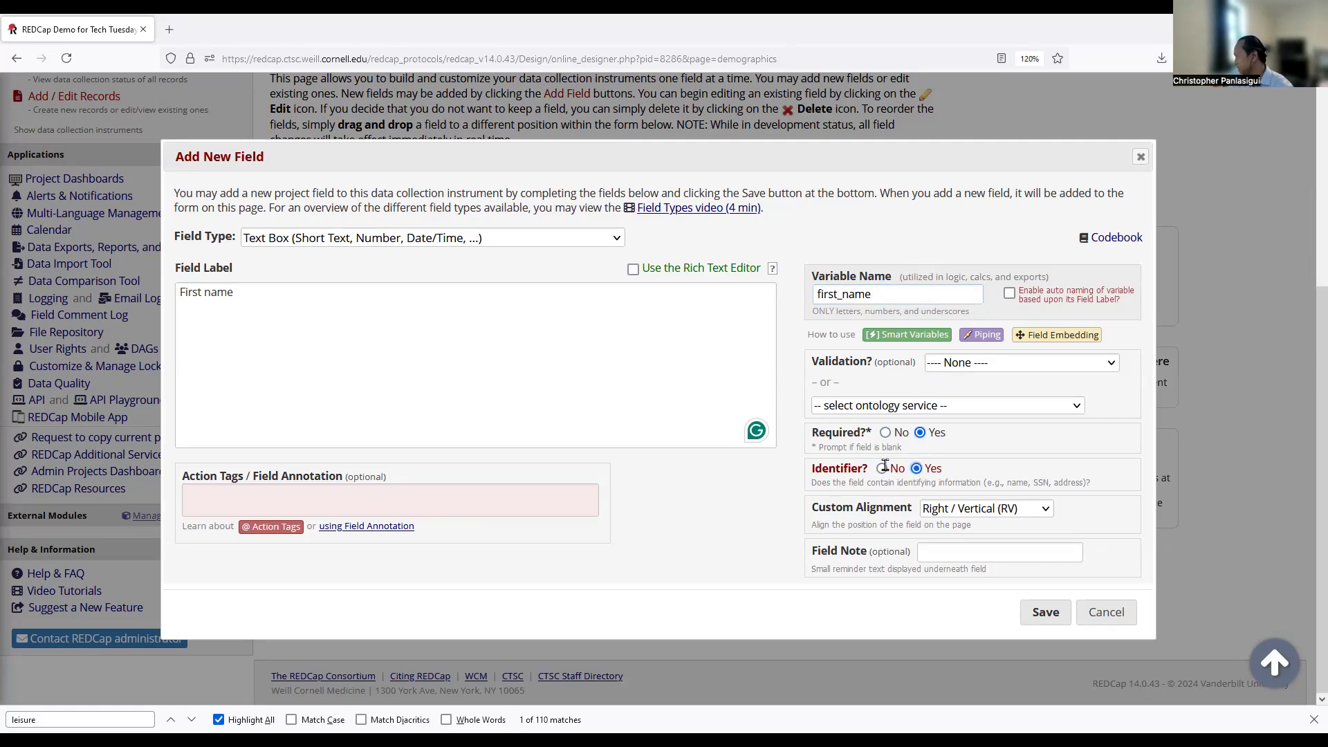
click(1029, 615)
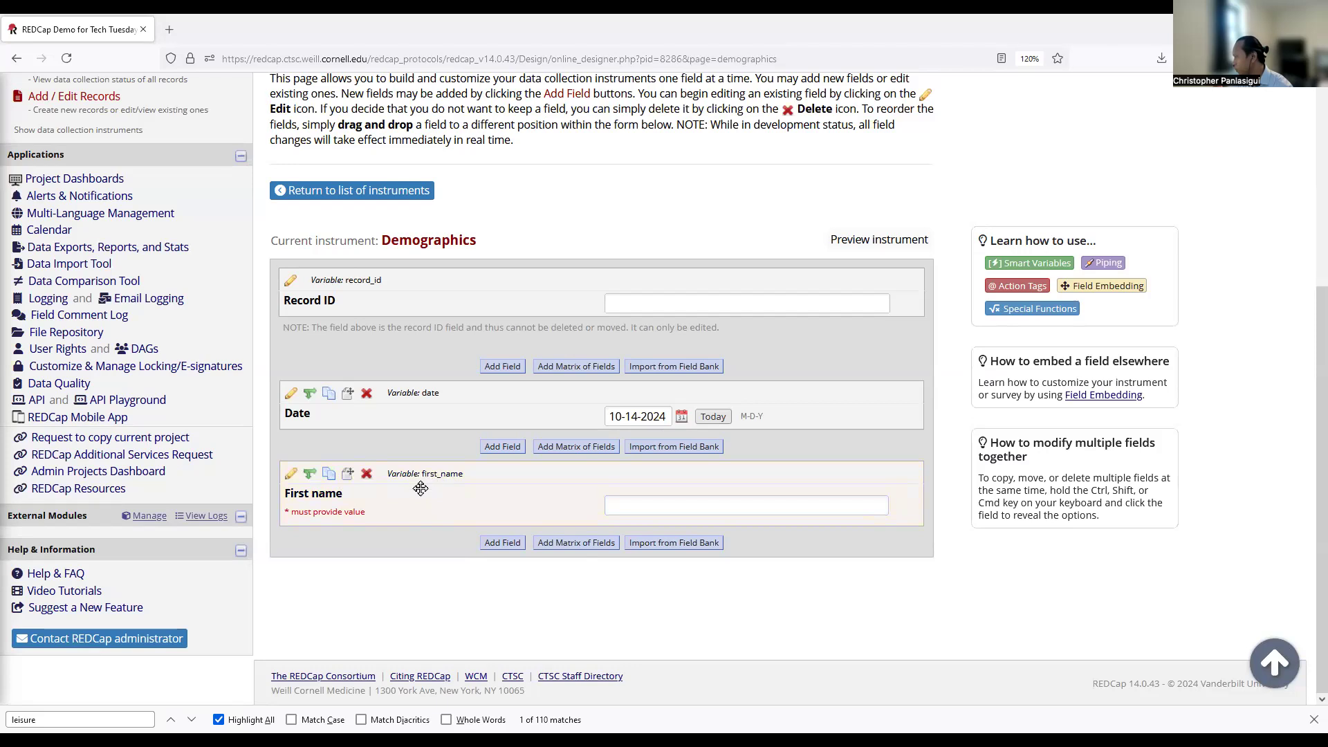
Rename the First name field to 'Full name' with variable full_name.
click(291, 473)
triple_click(268, 291)
text(Full name)
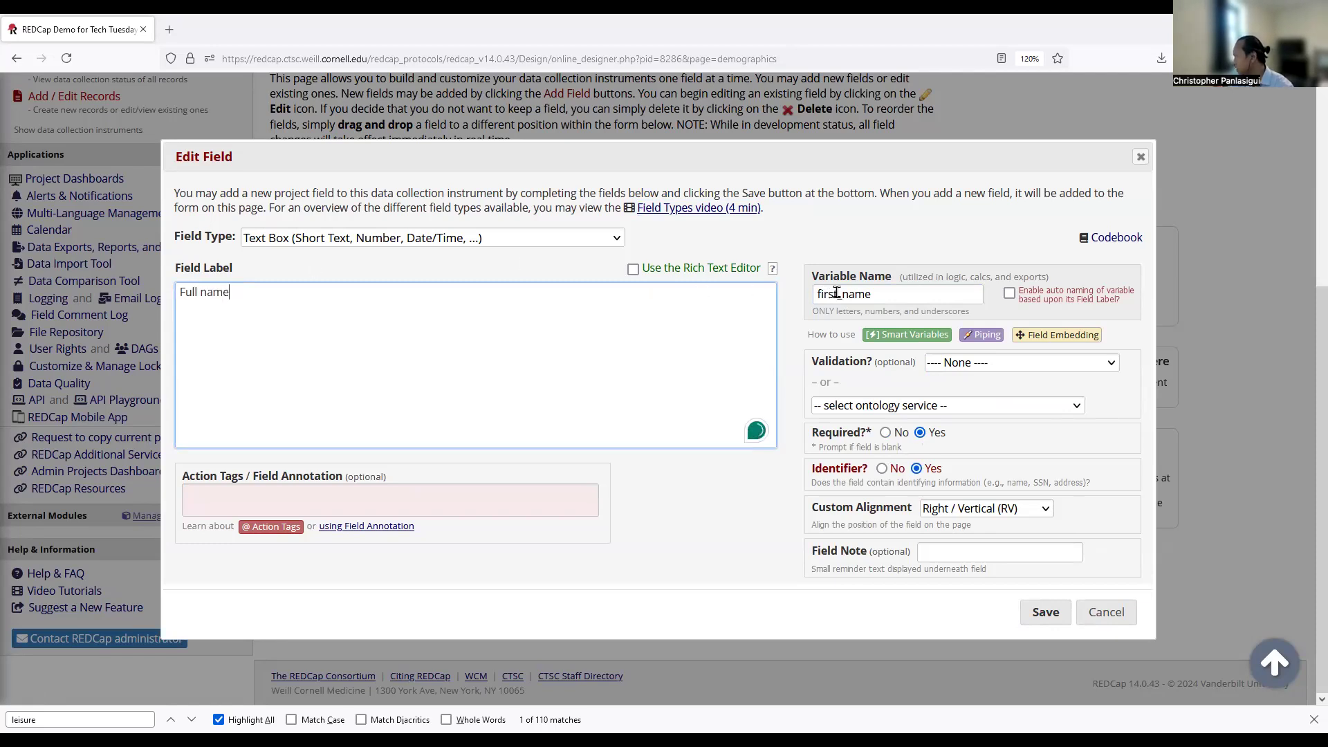
drag(838, 295, 4, 20)
text(full)
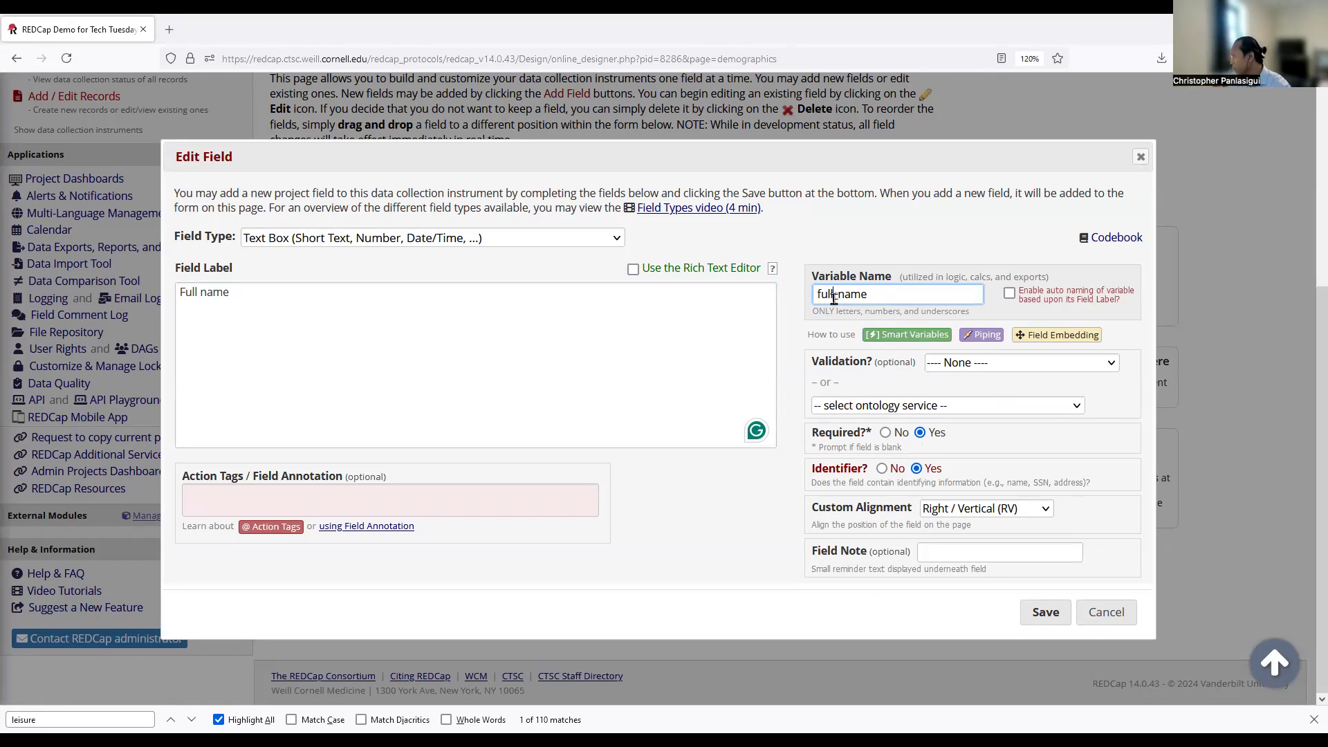
click(353, 314)
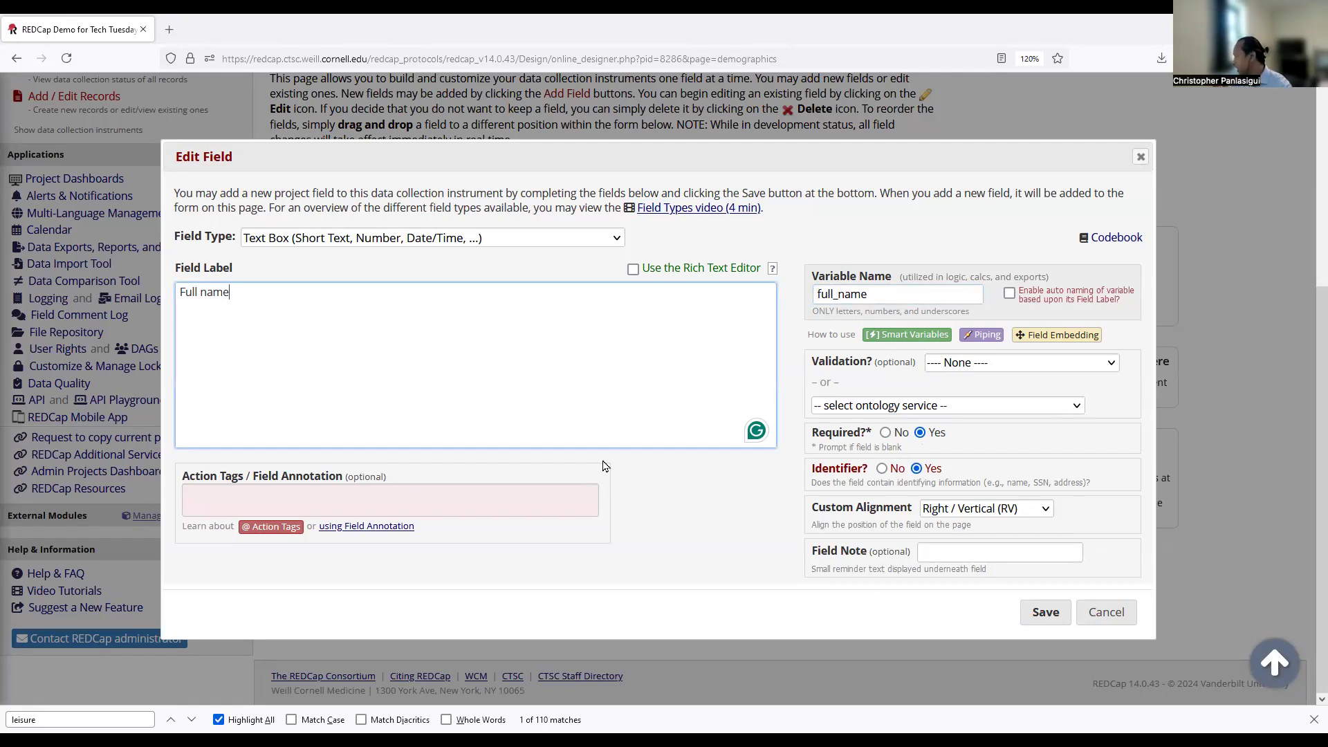
Add the field note 'Lastname, First name' and save the field.
click(918, 551)
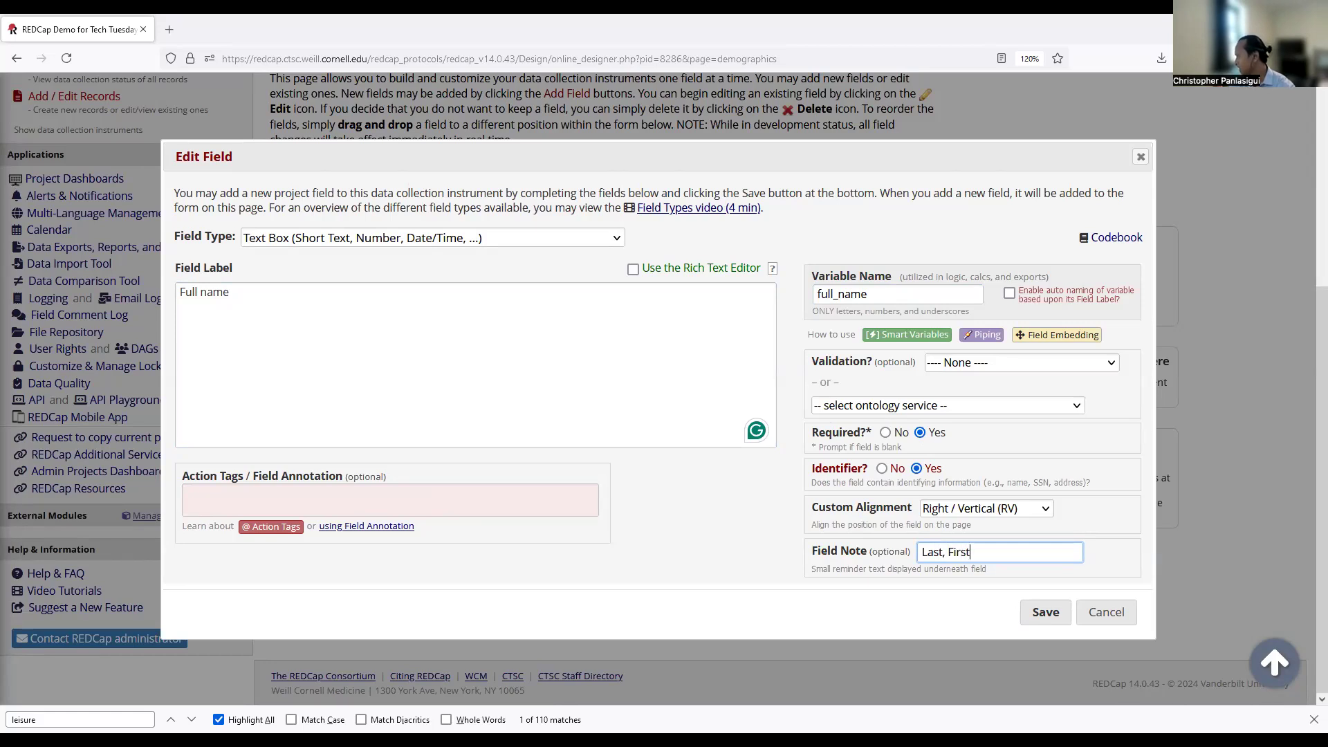
text(name, First name)
click(1049, 614)
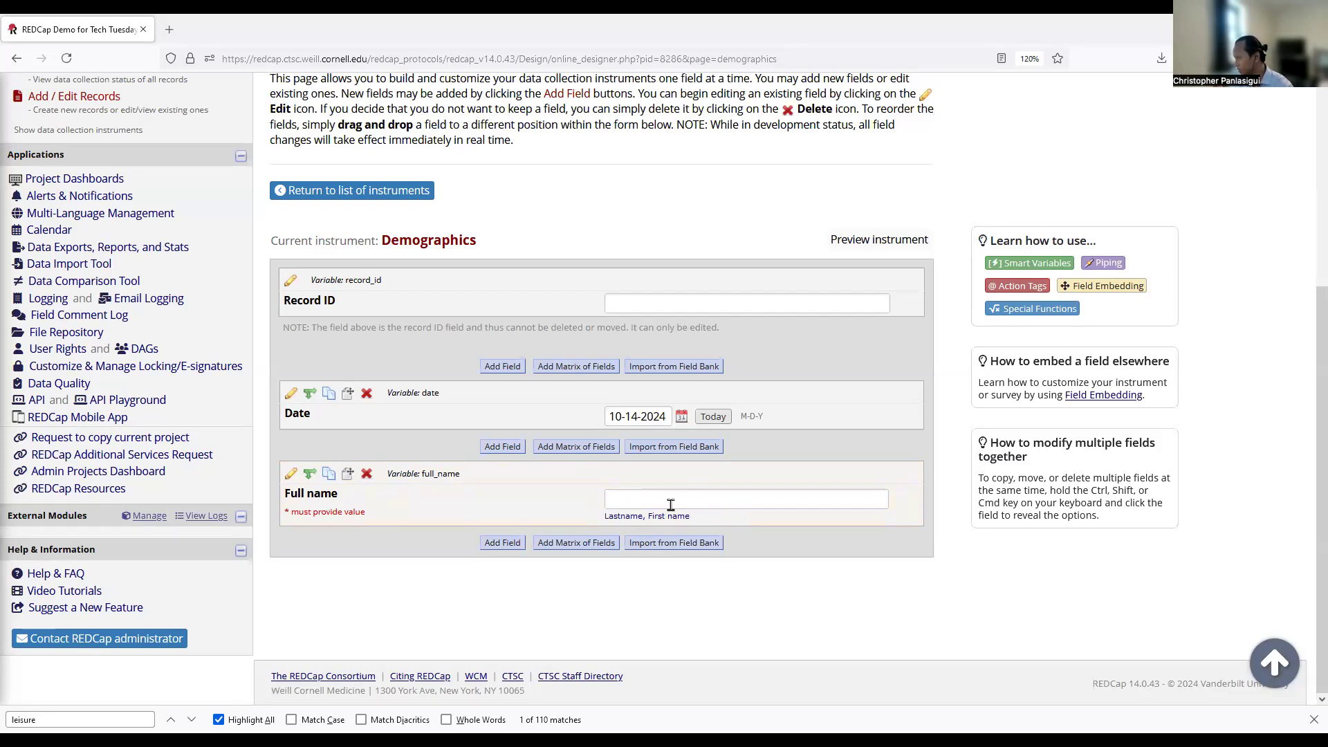
Add a text box field below Full name labelled 'Date of Birth' with variable dob.
click(501, 542)
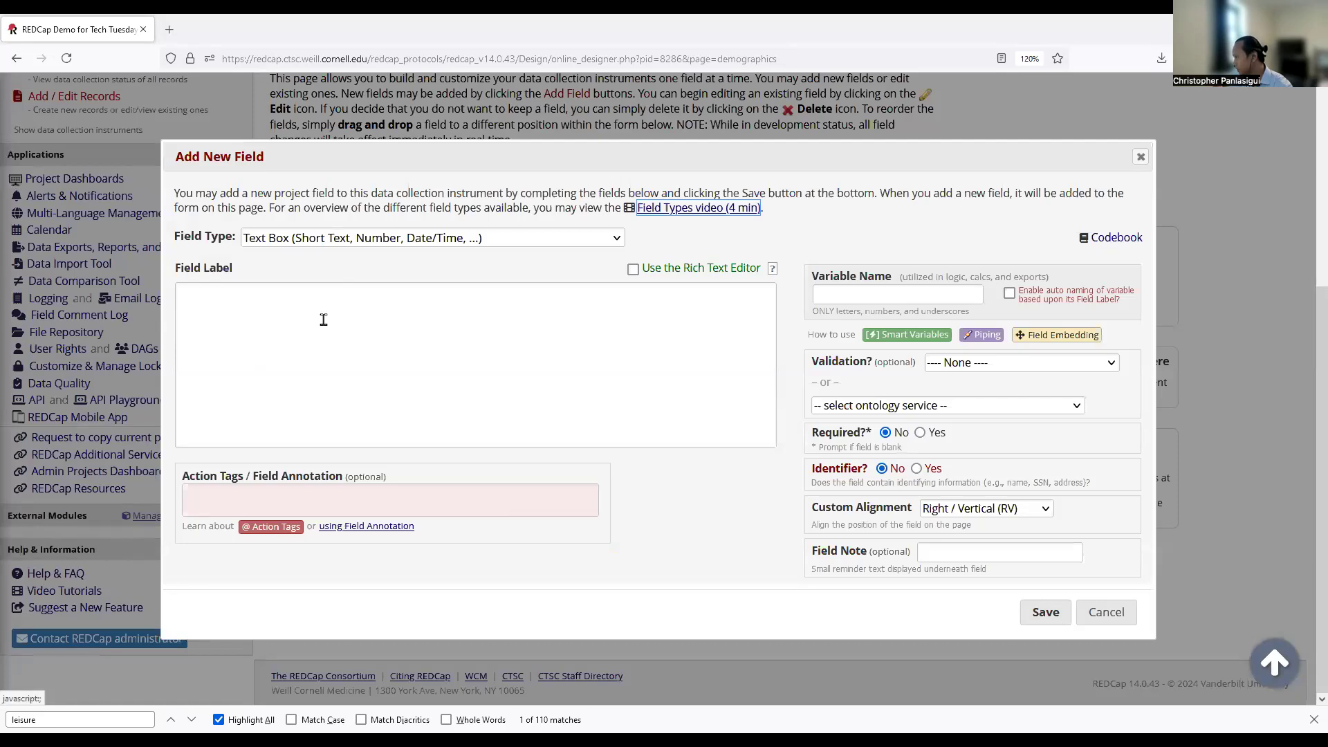
click(323, 336)
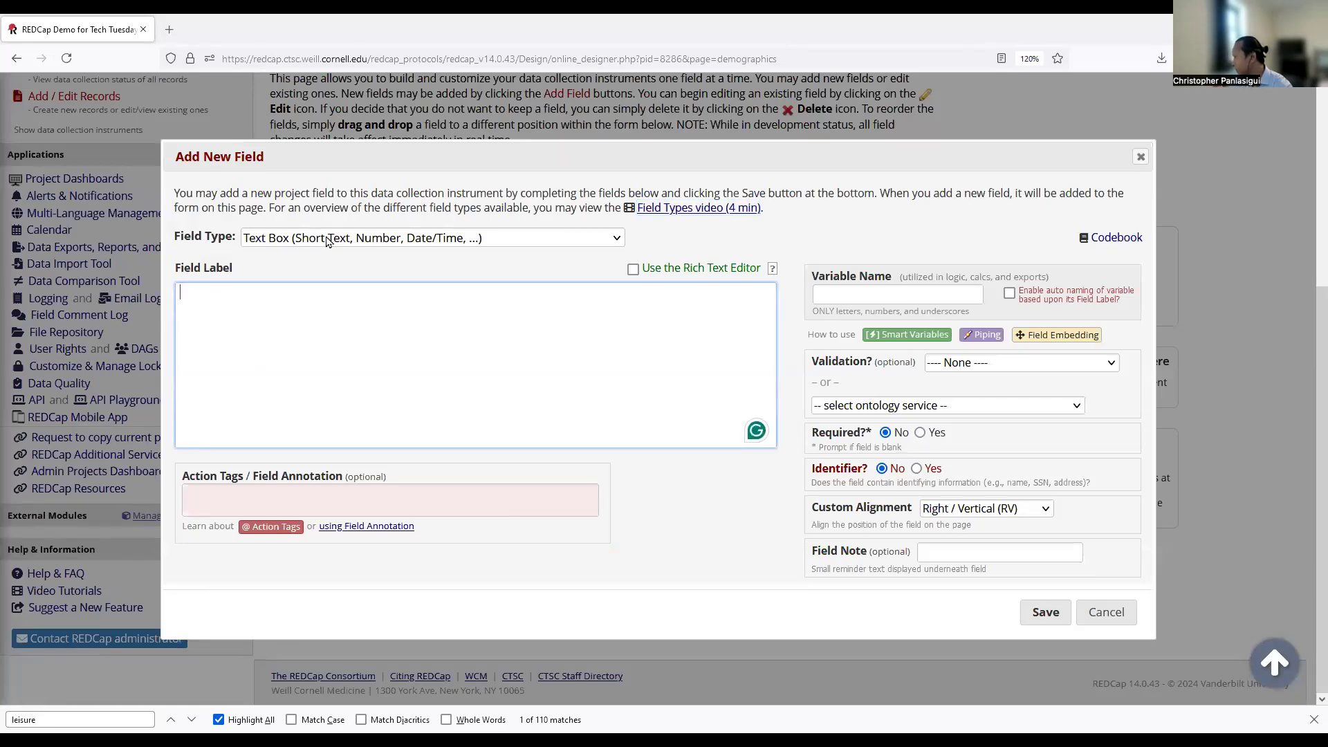
click(301, 238)
click(53, 155)
text(Date of Birth)
click(867, 297)
text(dob)
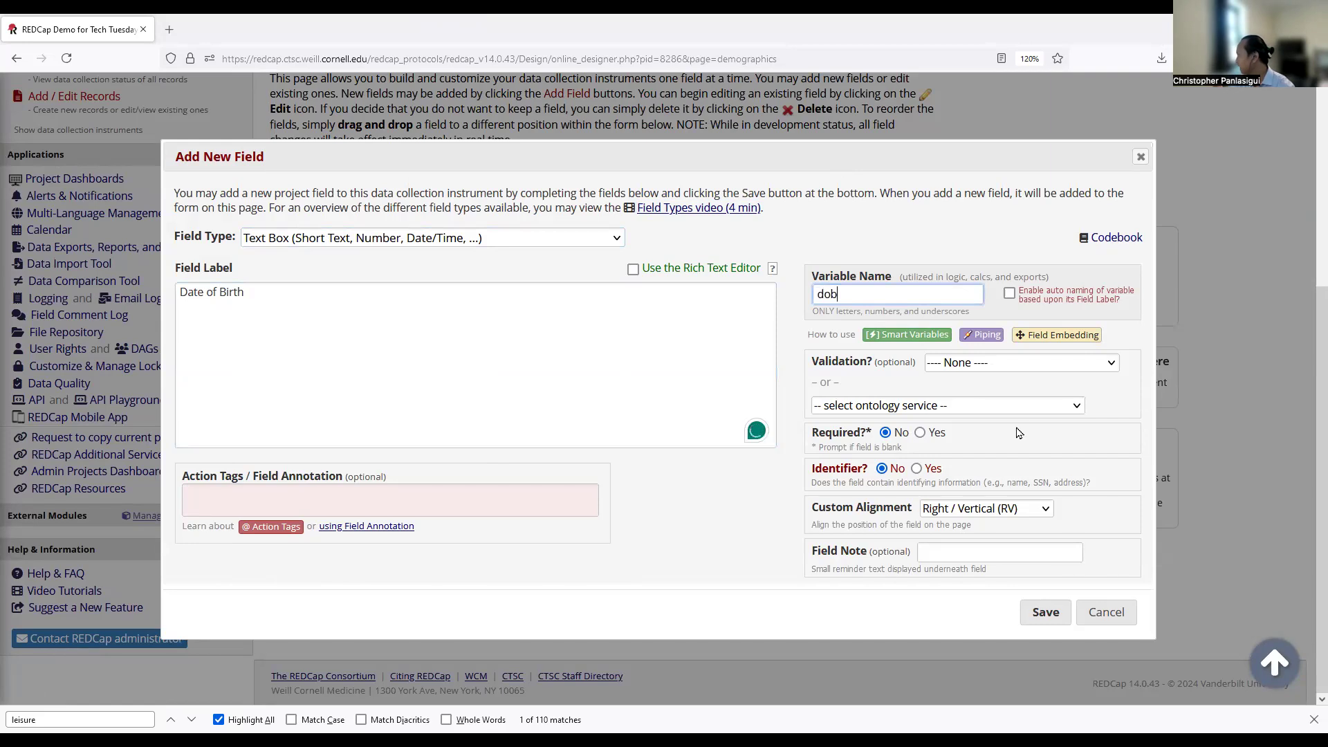
Give Date of Birth Date (M-D-Y) validation, make it required and an identifier, and save.
click(981, 367)
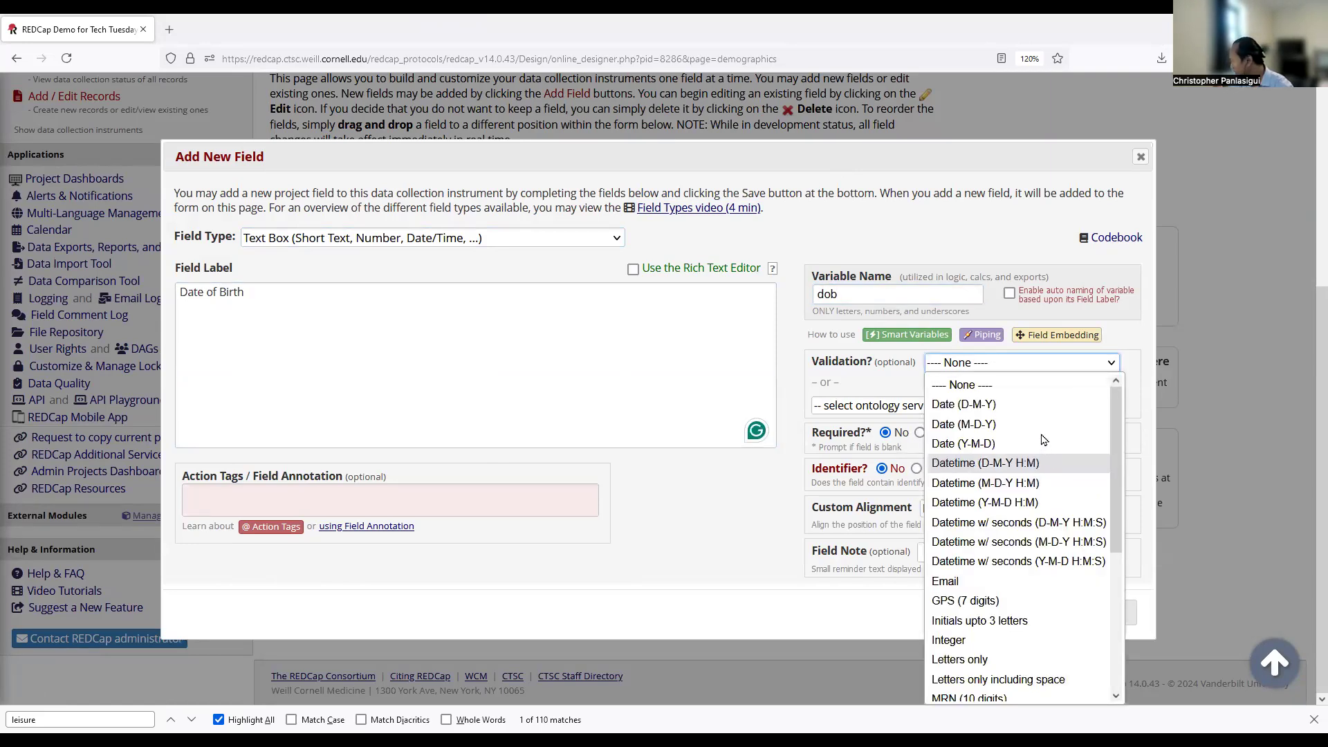
click(990, 424)
scroll(831, 529, down, 1)
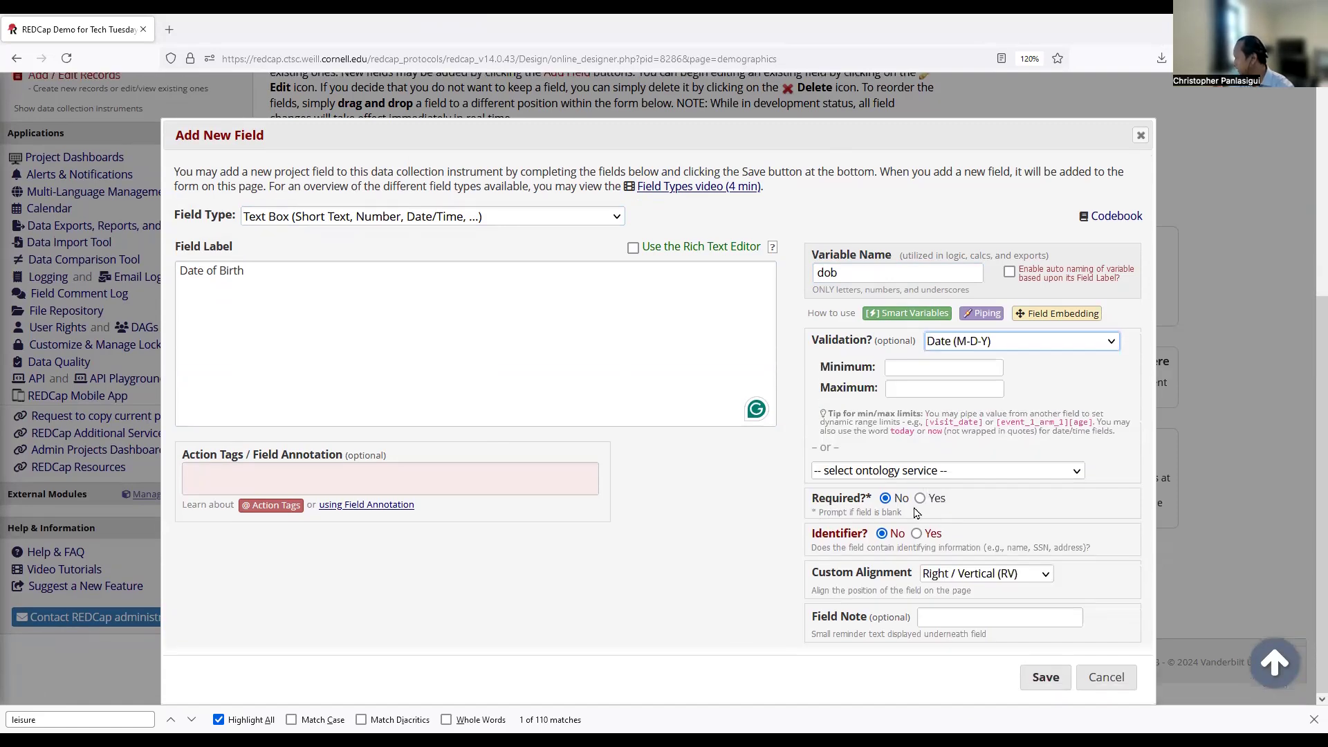
click(920, 498)
click(917, 533)
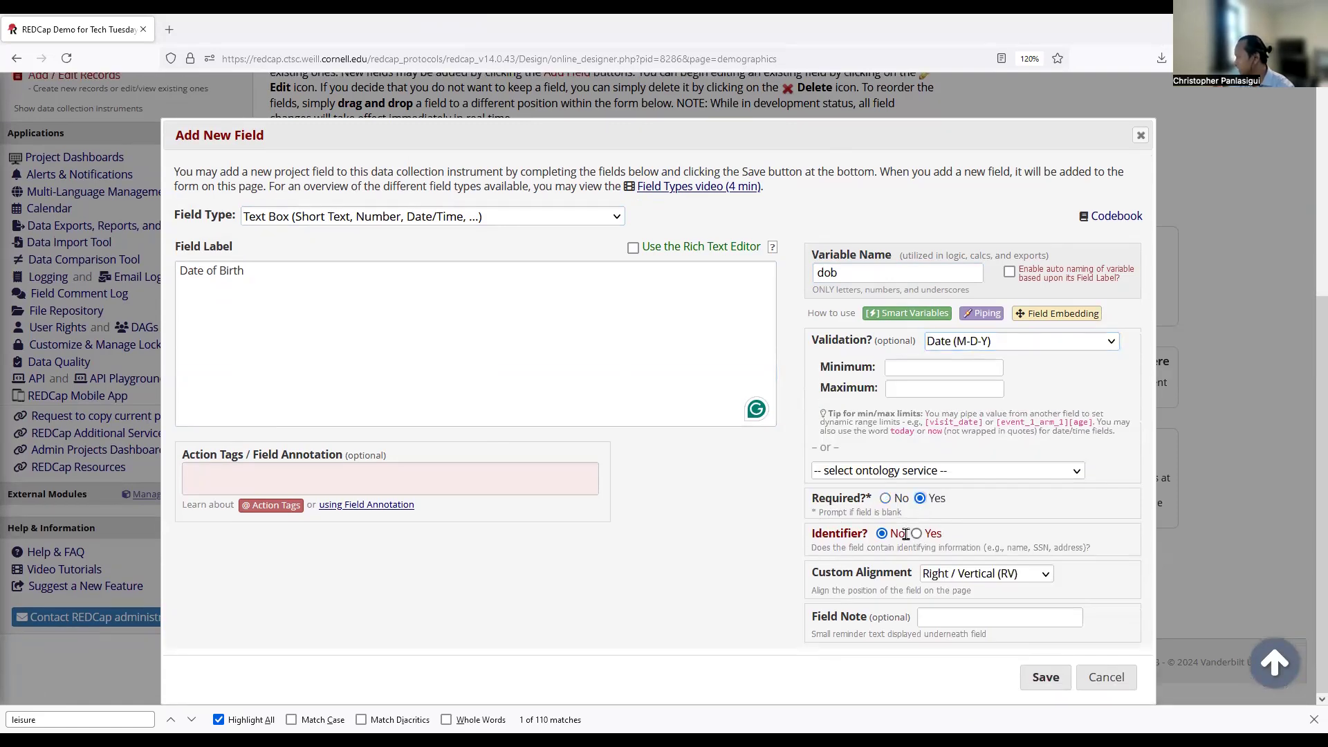
click(1059, 688)
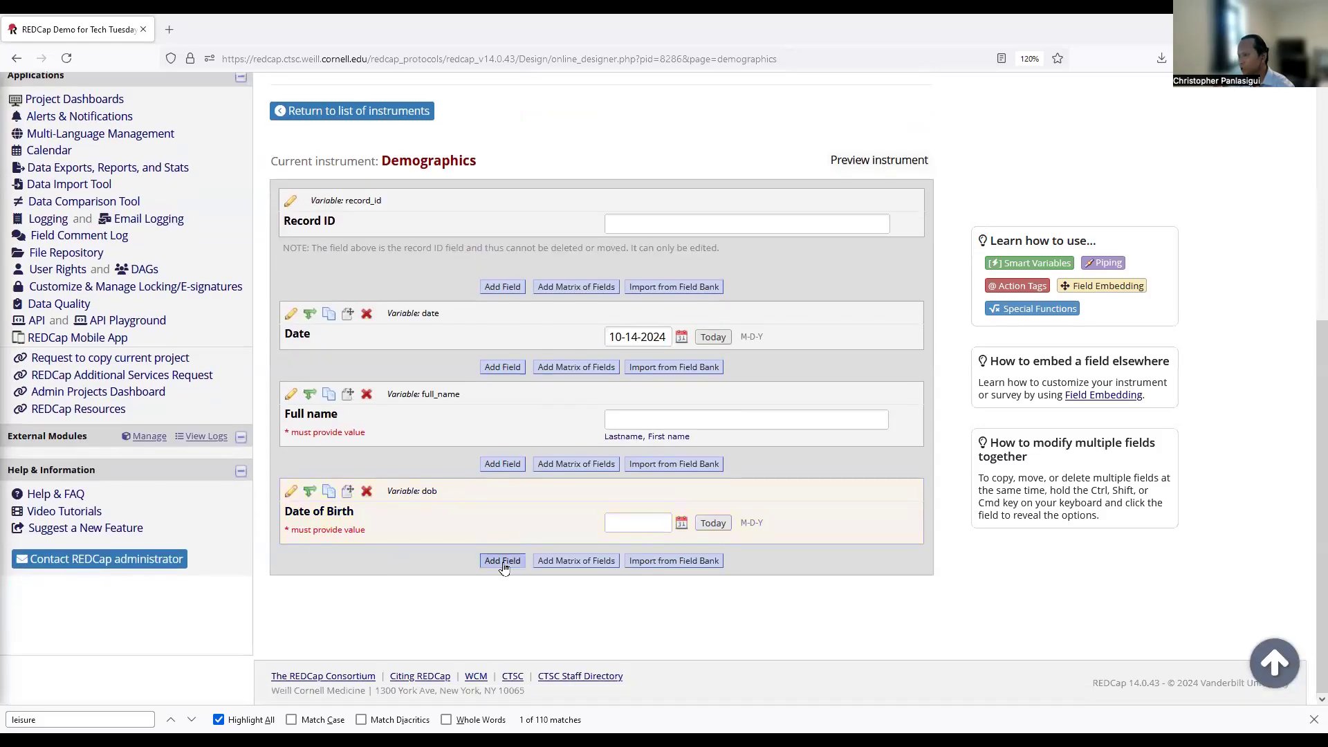
Create a calculated field labelled 'Age' with variable age and open its equation editor.
click(503, 562)
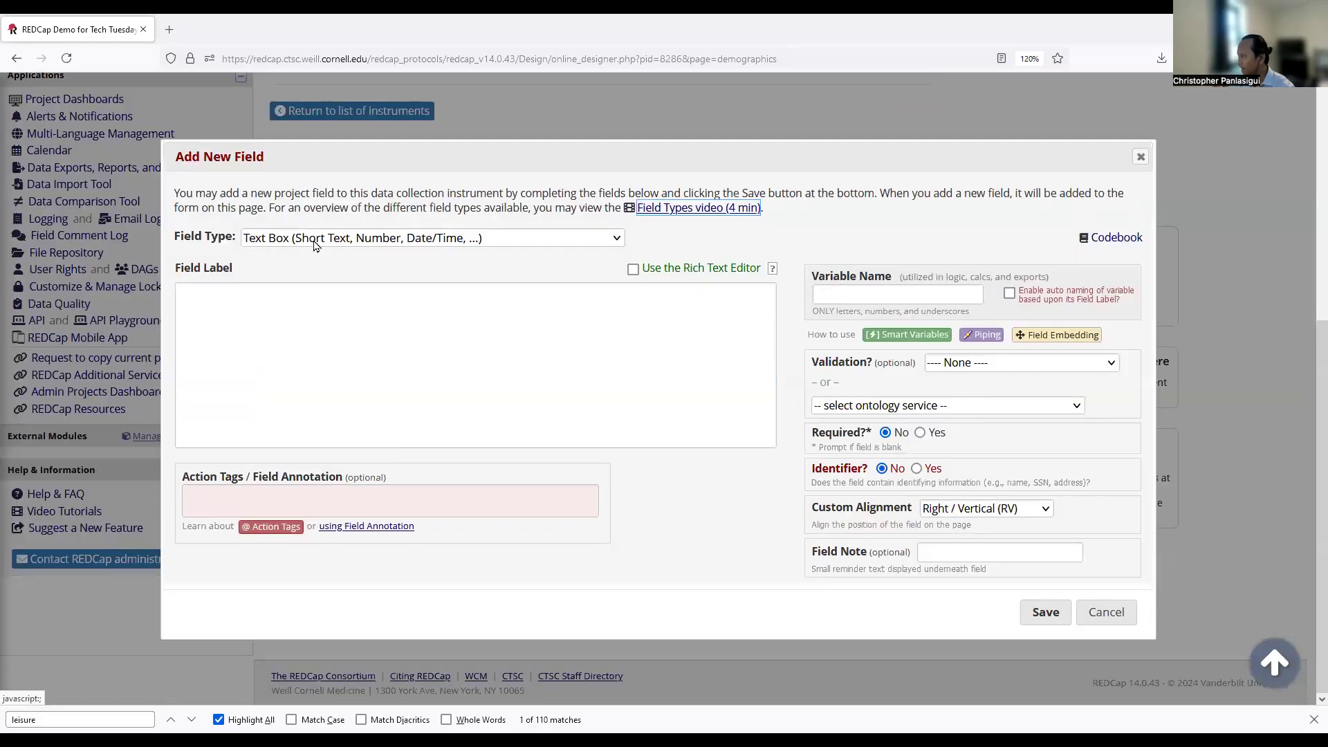
click(315, 240)
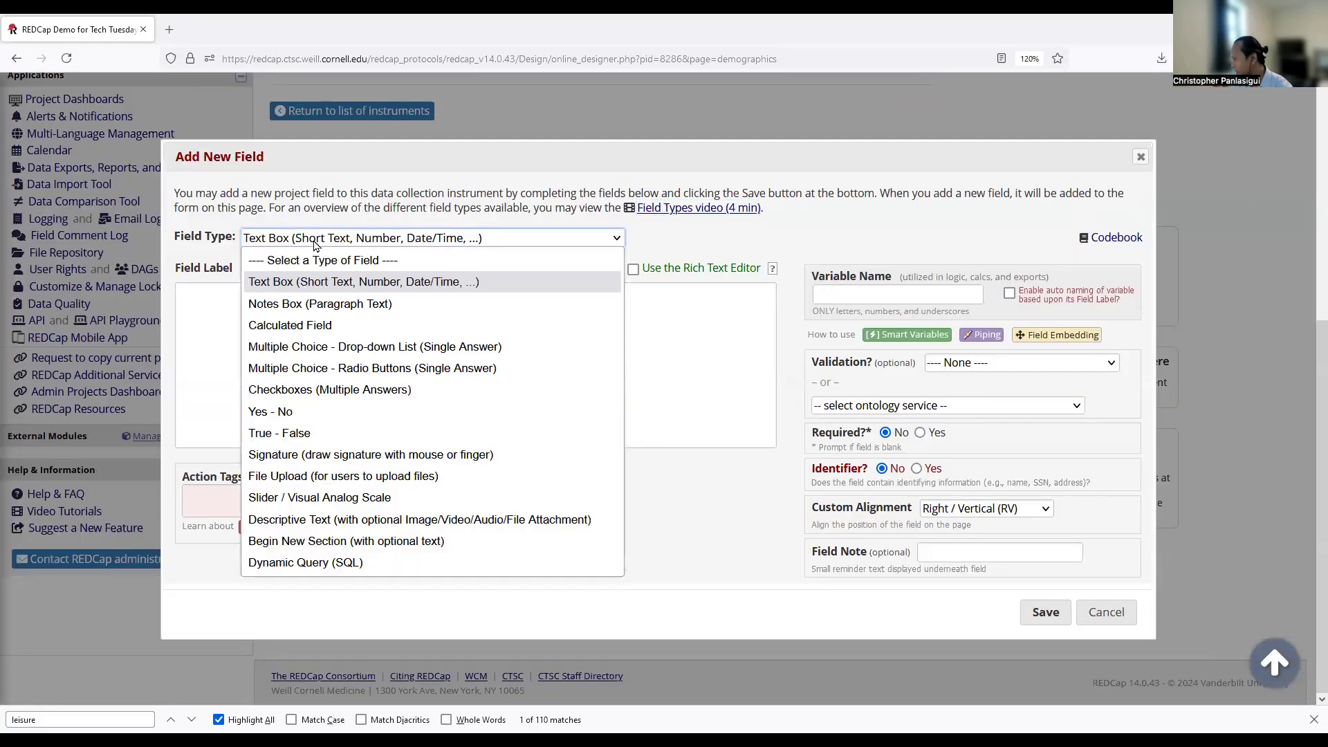
click(312, 325)
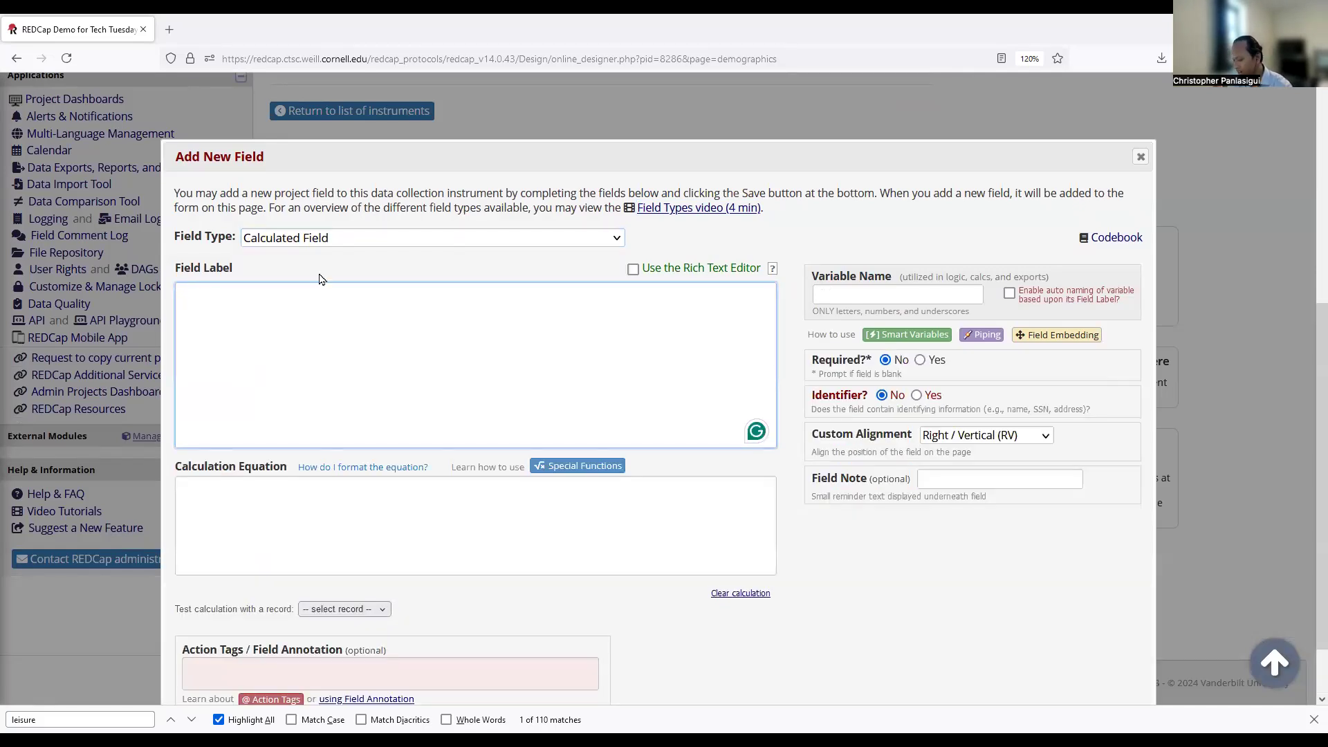
text(Ag)
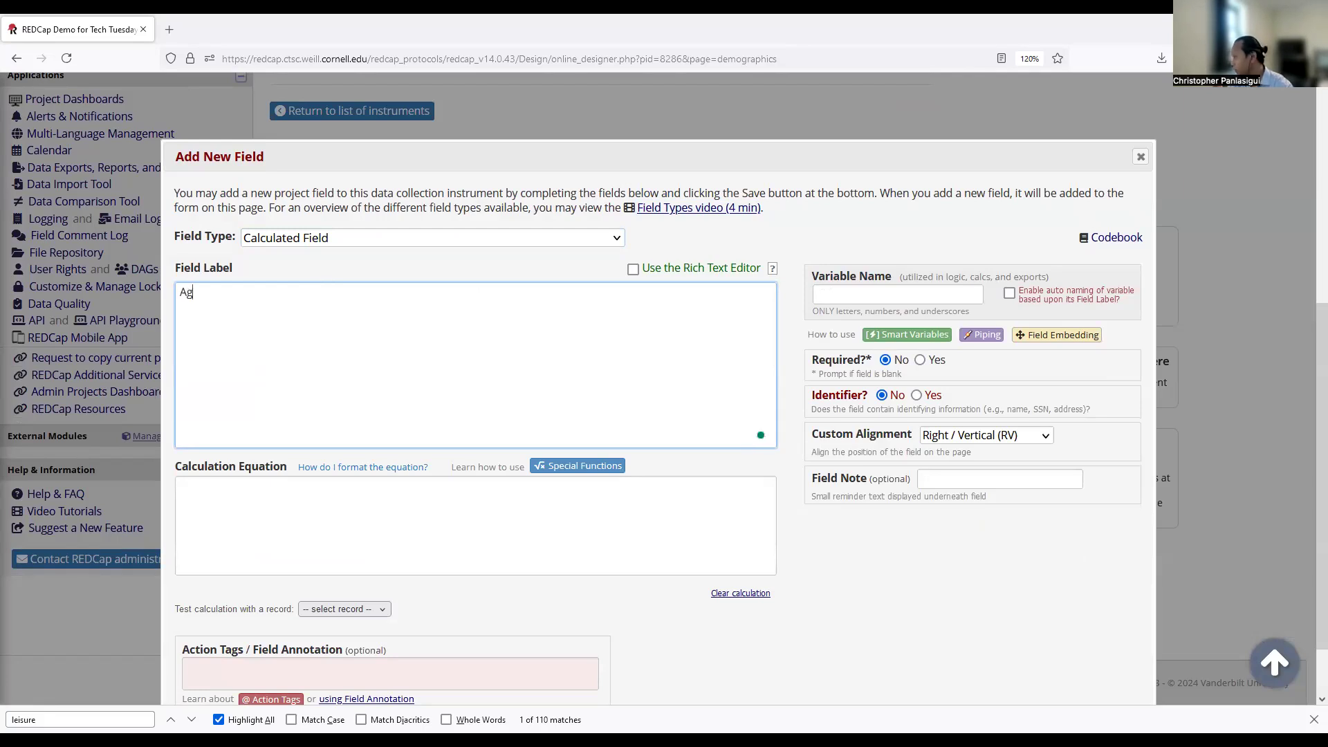
text(e)
key(Tab)
text(age)
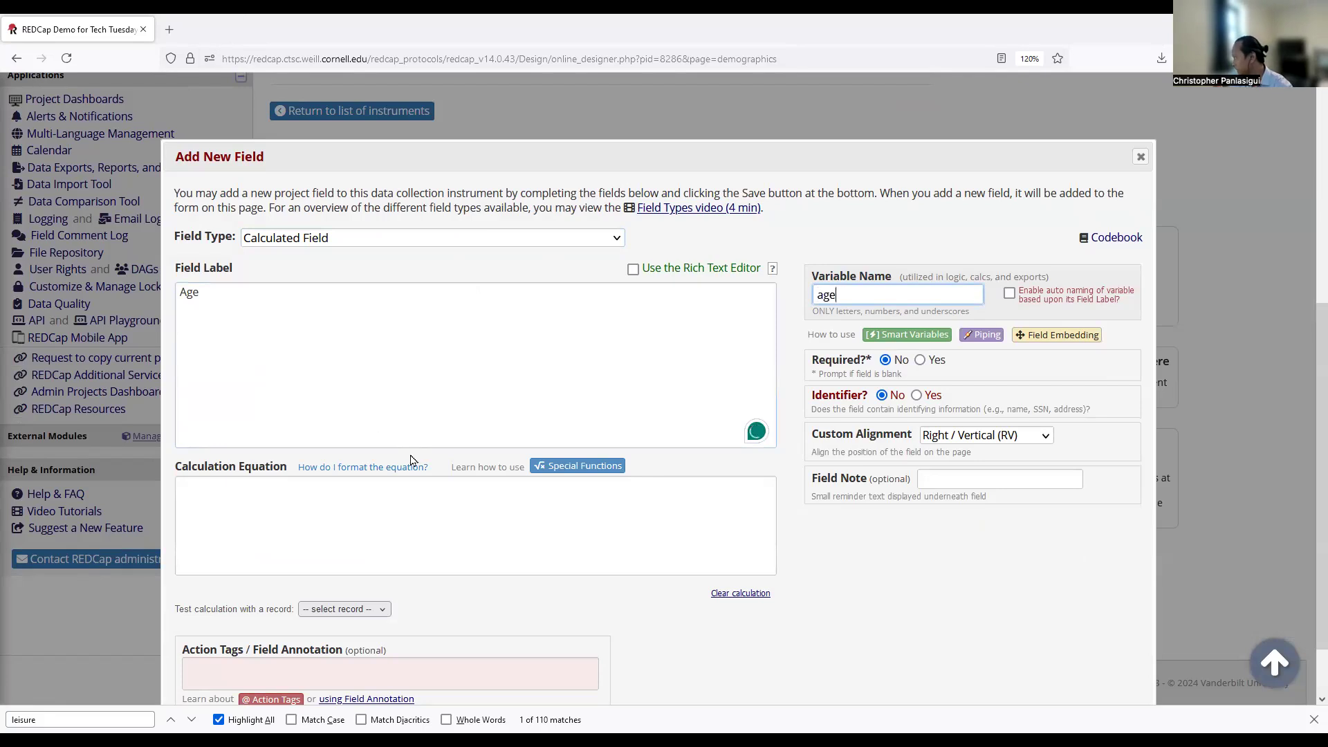
click(397, 499)
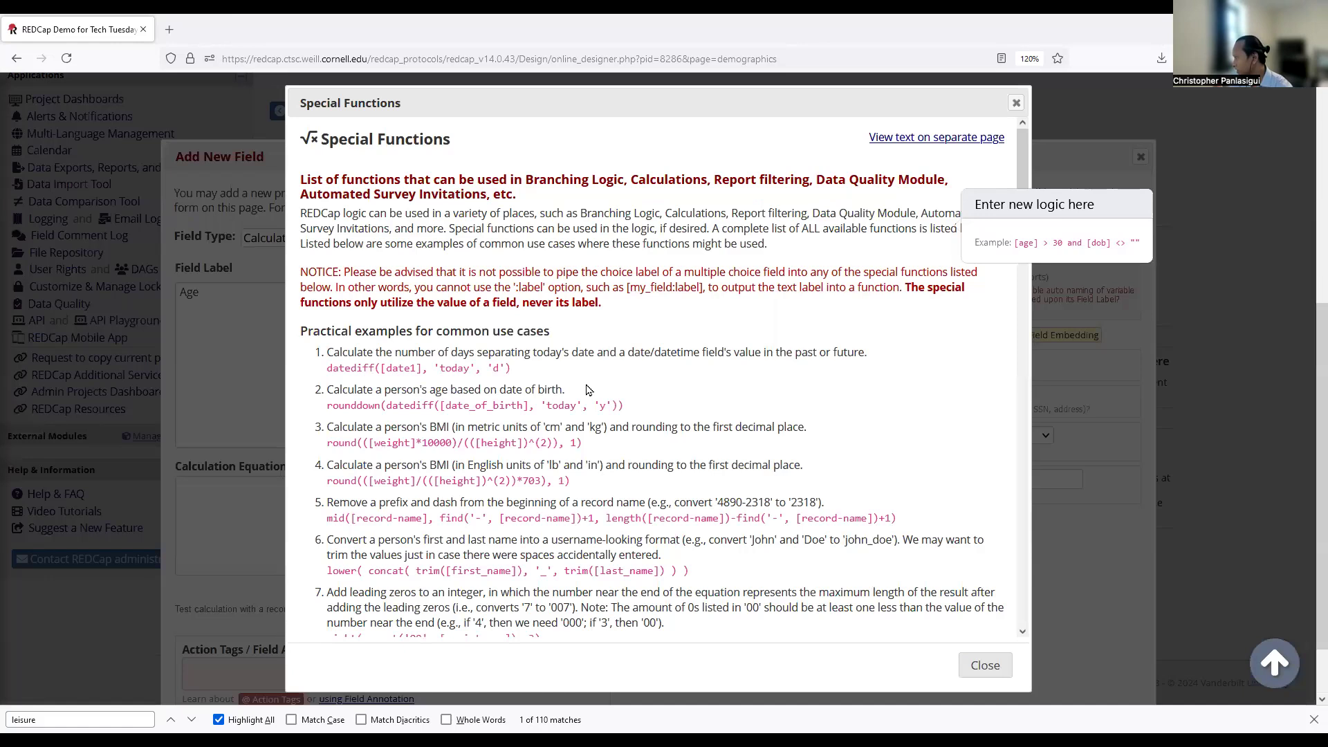
Review the datediff syntax: its date arguments, returnSignedValue parameter and unit options.
scroll(480, 372, down, 1)
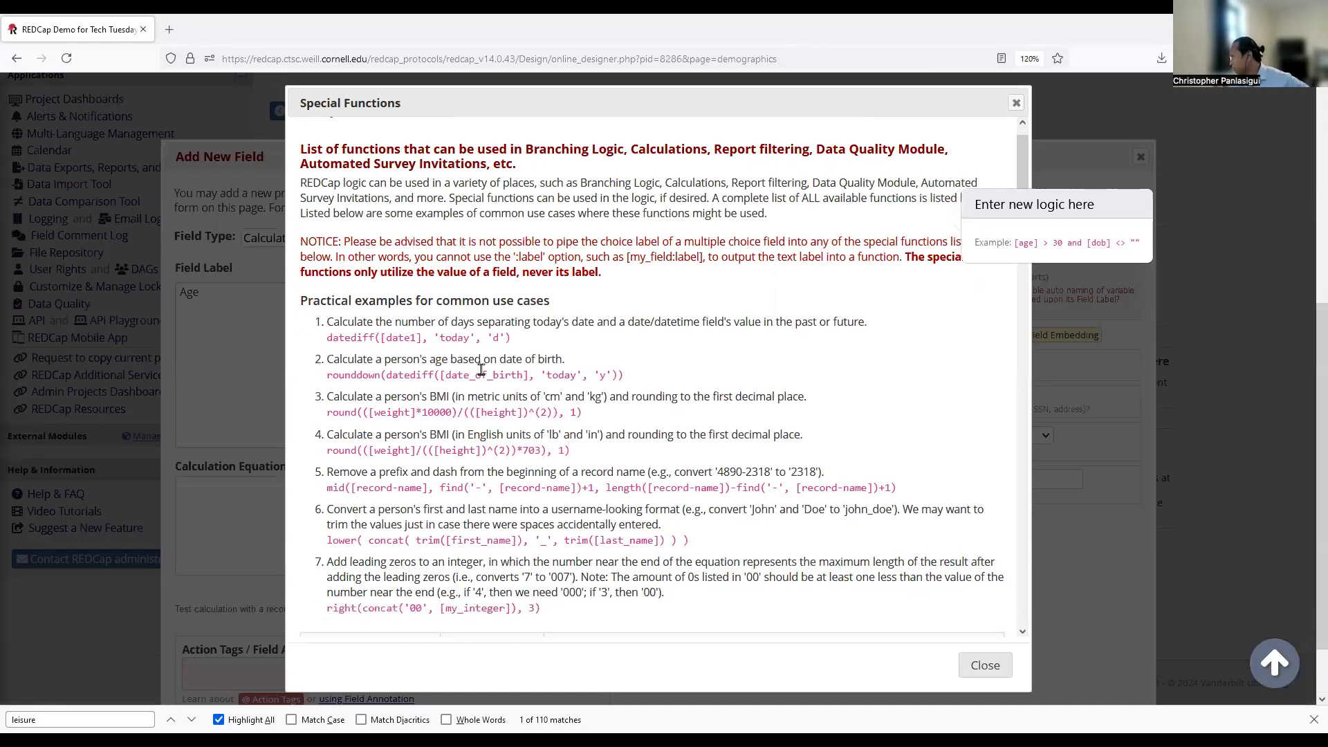
scroll(936, 322, down, 1)
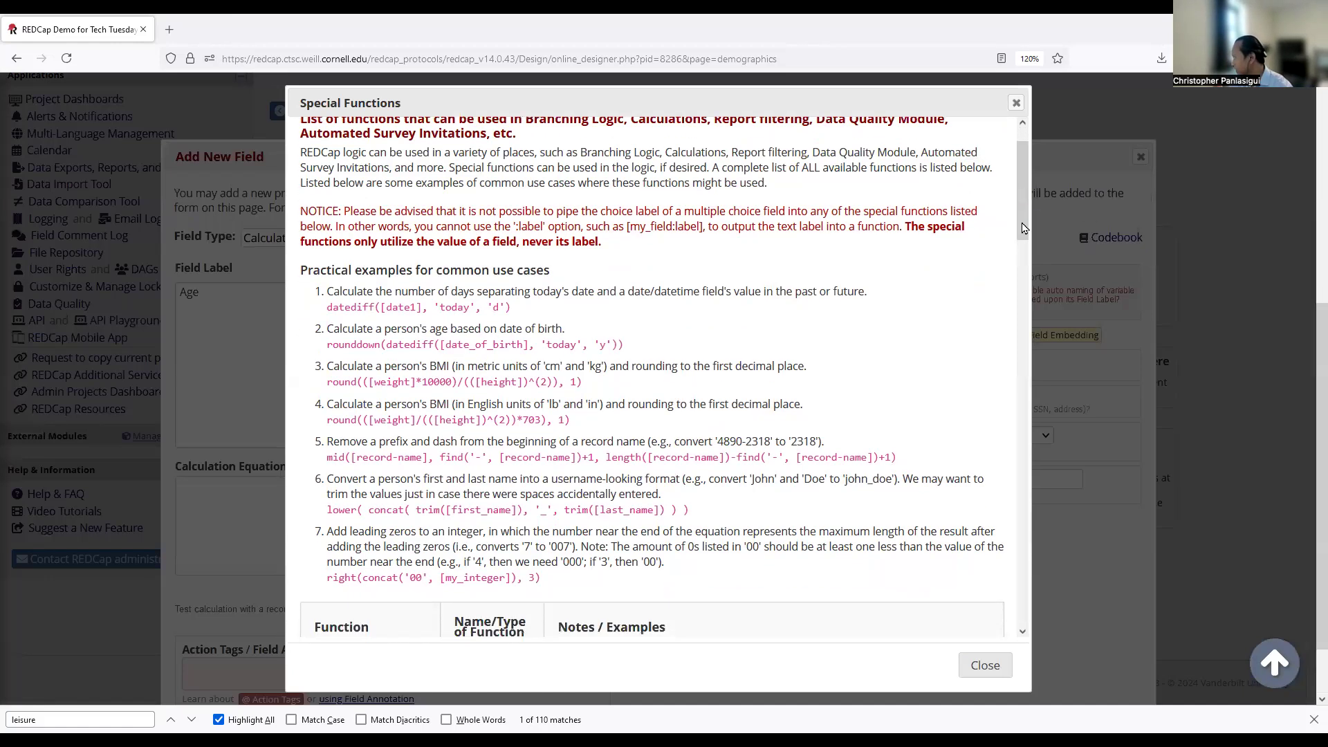
mouse_move(1019, 220)
mouse_down()
mouse_move(1019, 326)
mouse_move(1018, 221)
mouse_up()
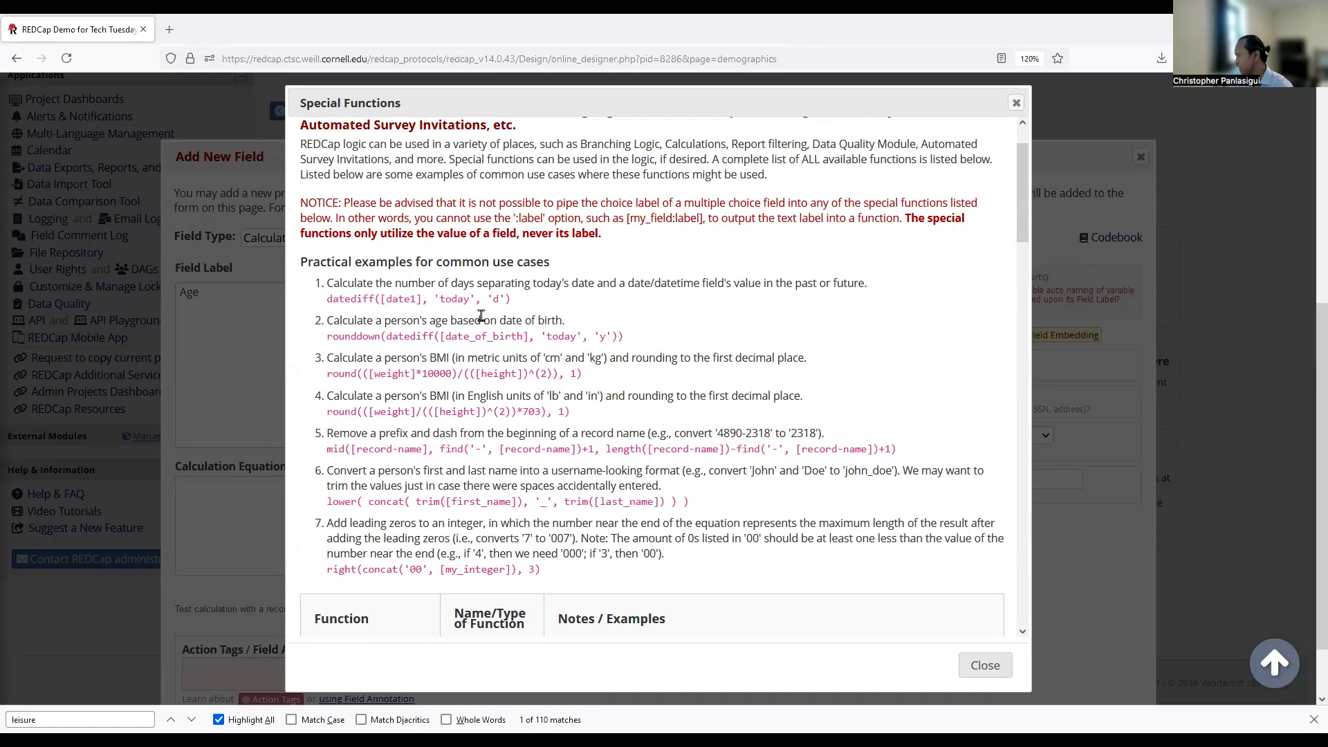
drag(329, 285, 505, 284)
drag(1023, 240, 1012, 373)
scroll(1015, 317, down, 3)
scroll(1003, 291, up, 7)
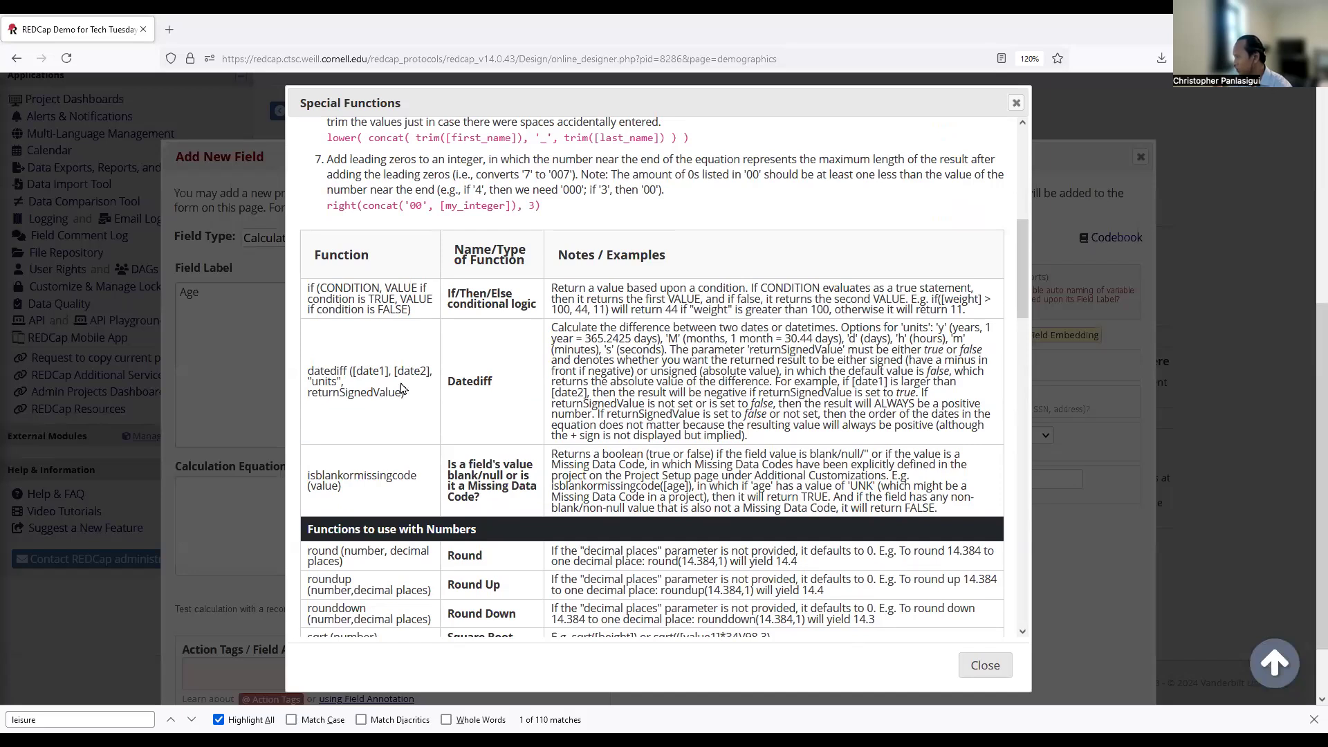
drag(361, 371, 422, 371)
drag(322, 392, 373, 395)
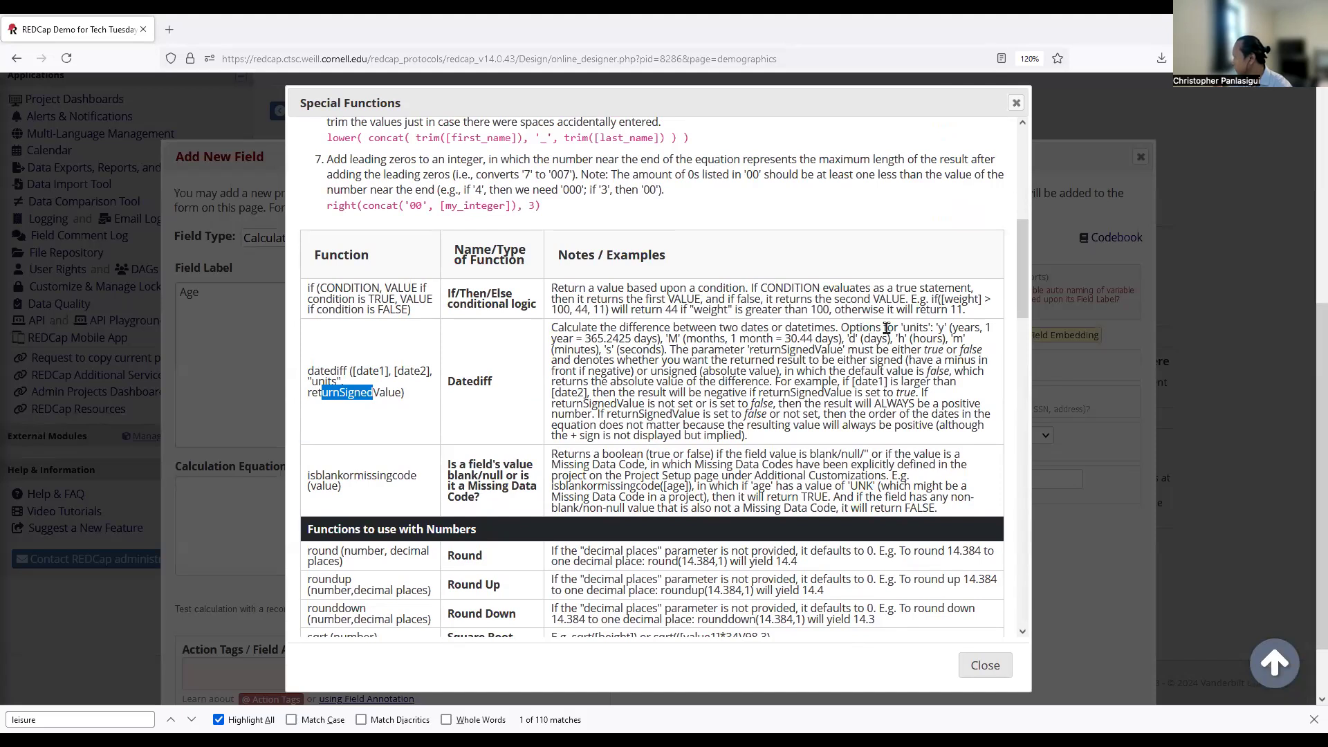
drag(861, 329, 966, 331)
click(941, 328)
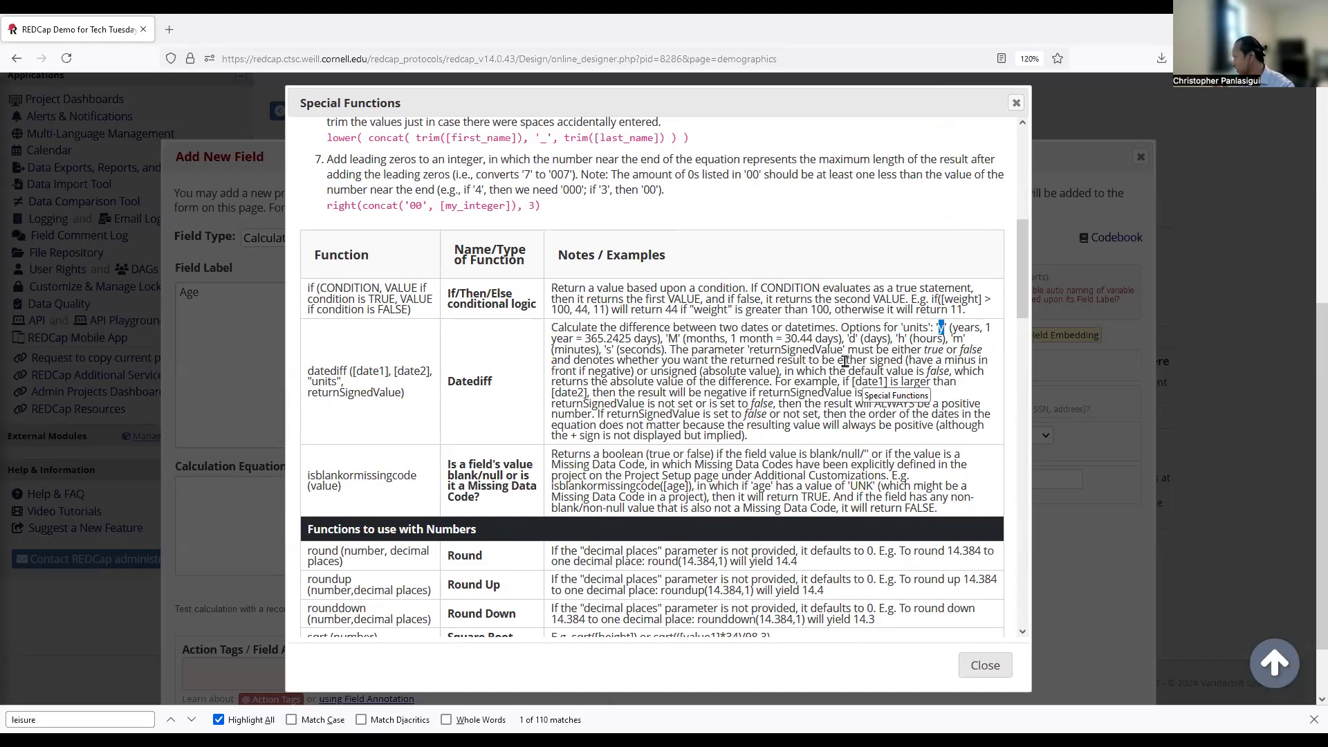
click(670, 336)
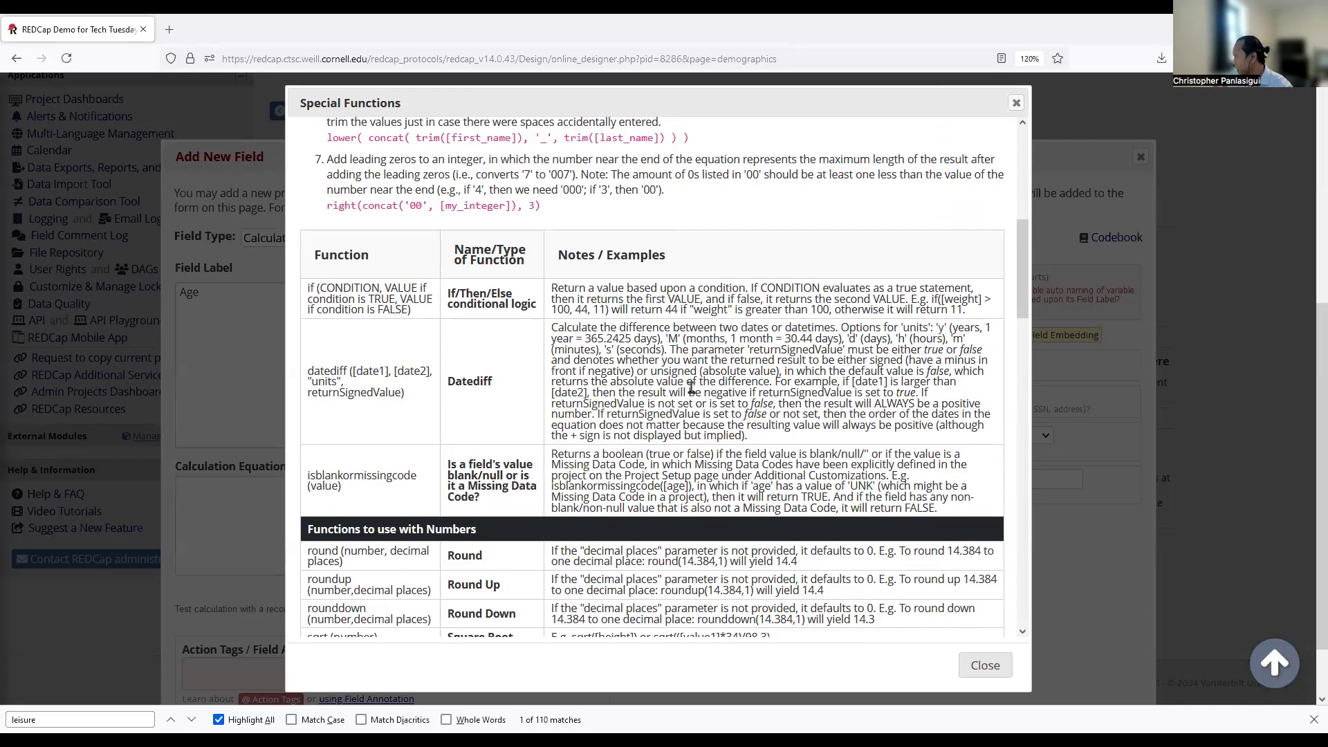
Select the datediff age example formula and close the Special Functions reference.
scroll(691, 387, up, 5)
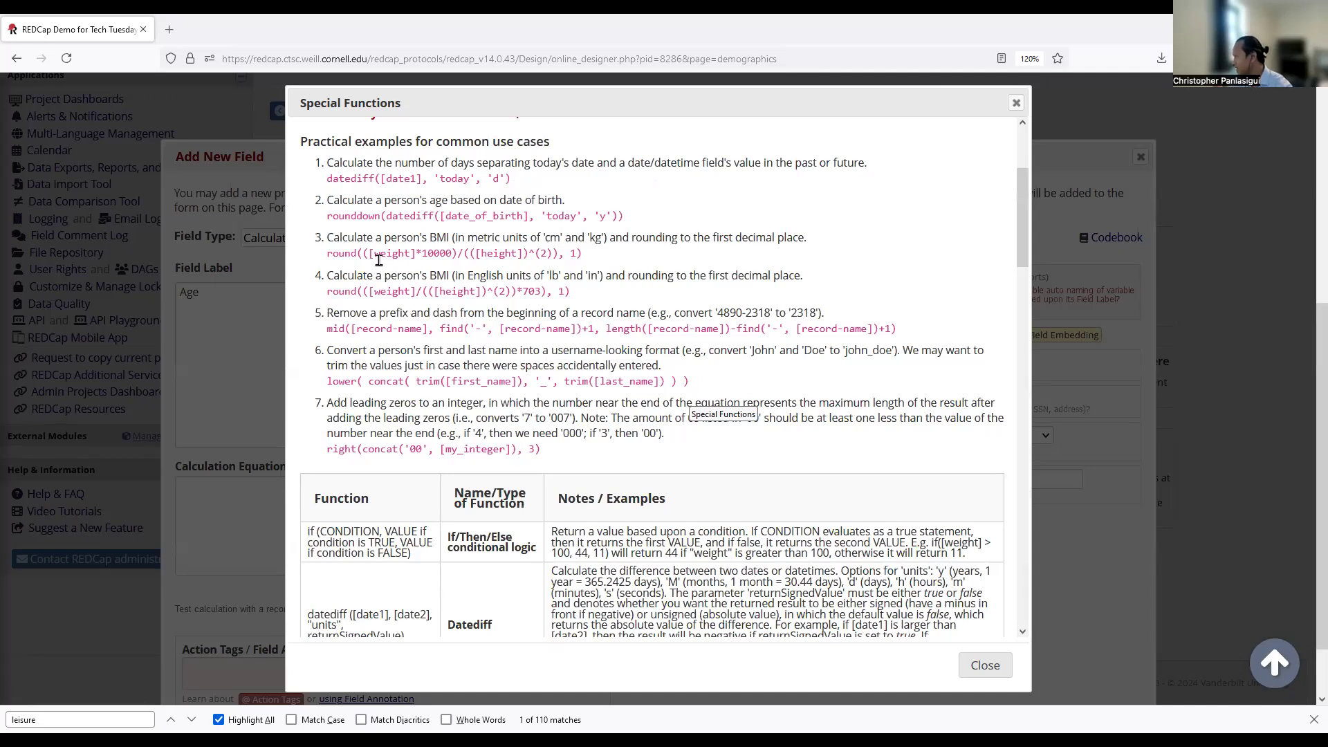
drag(326, 218, 424, 217)
click(377, 217)
click(625, 221)
click(373, 216)
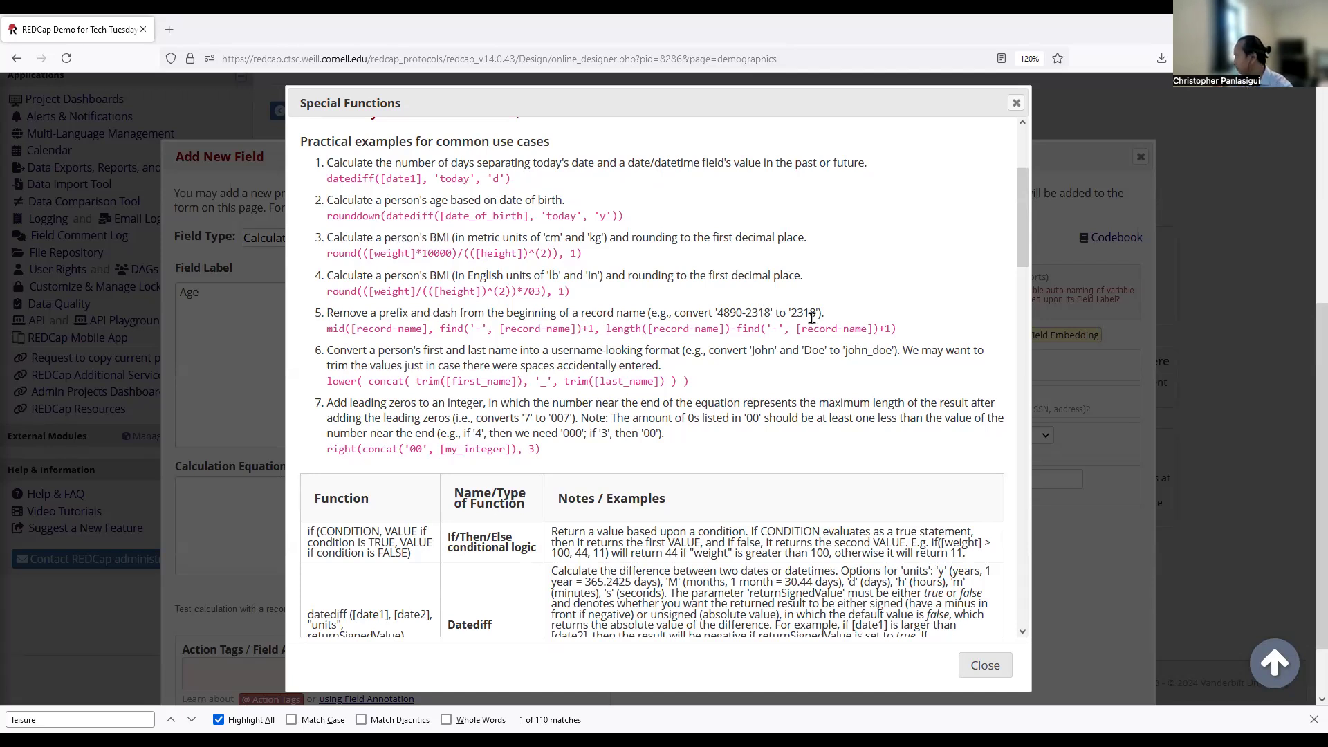
scroll(830, 324, down, 2)
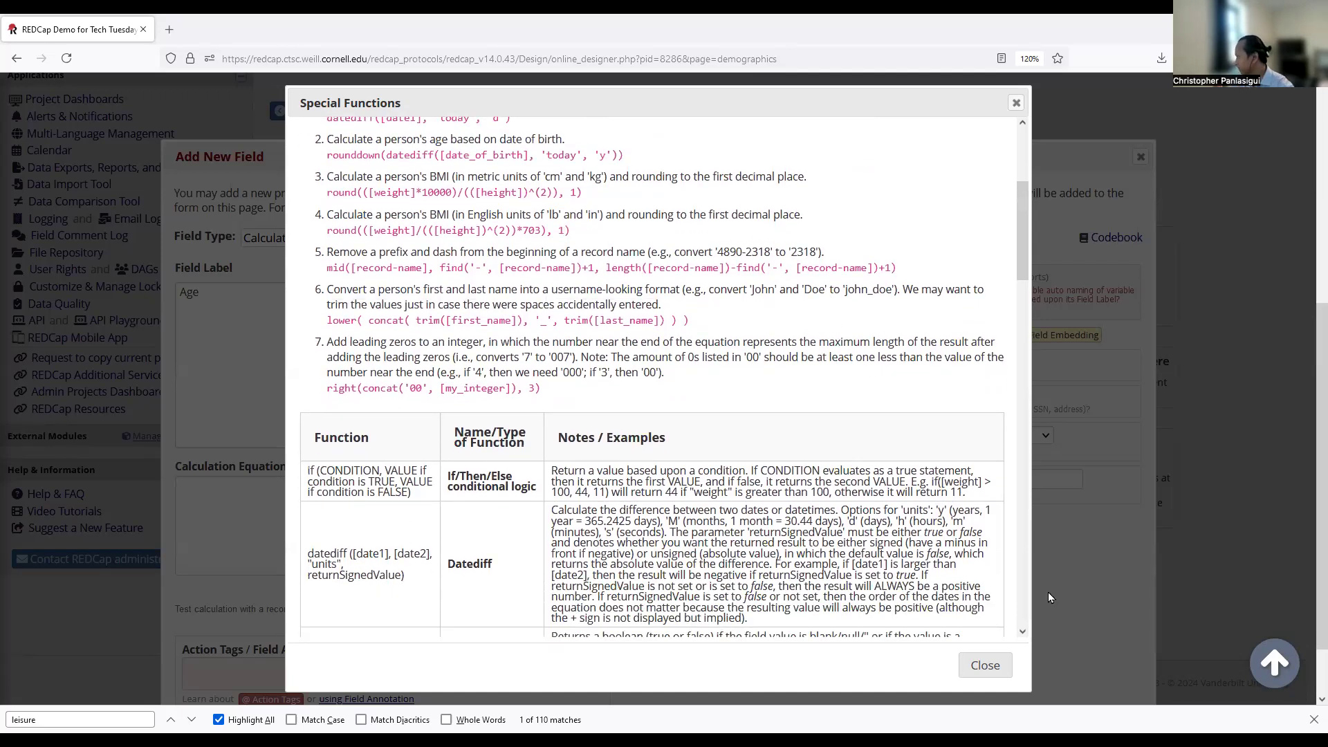
scroll(1003, 609, down, 3)
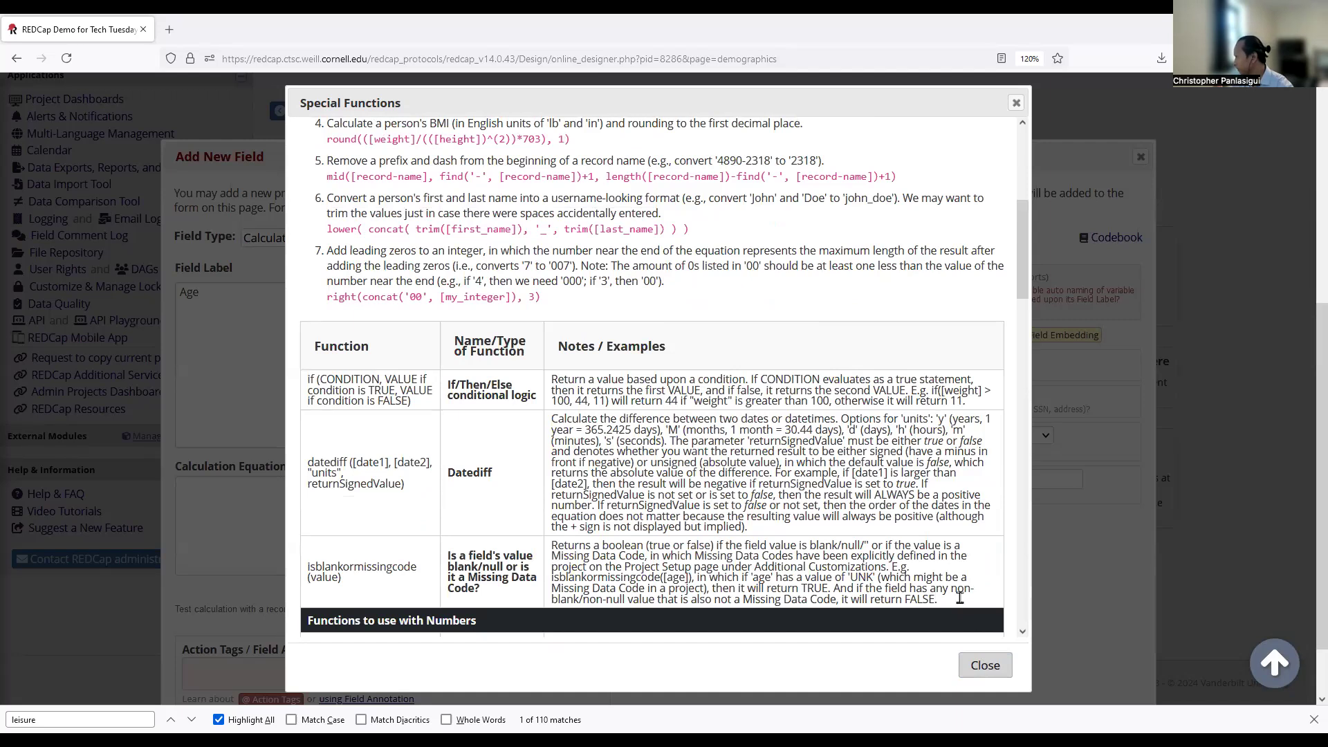
scroll(712, 387, up, 4)
drag(326, 148, 523, 150)
key(ctrl+c)
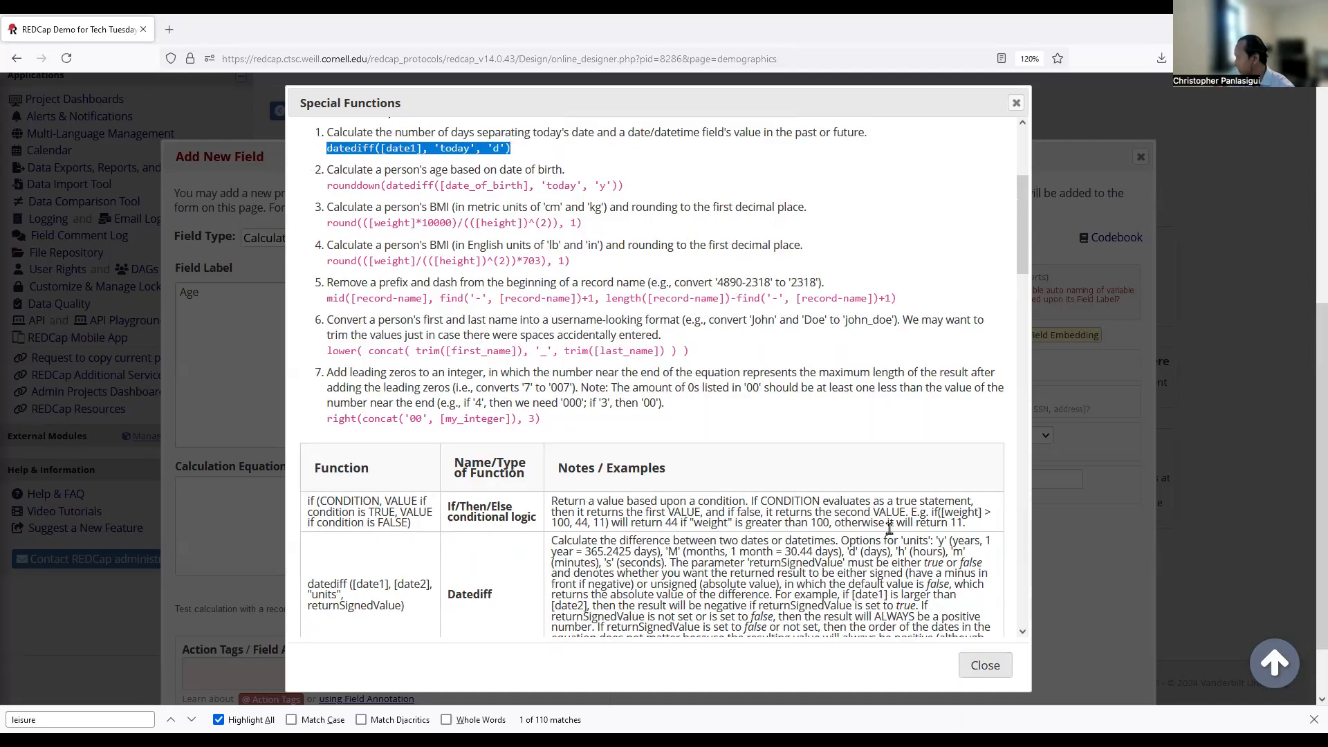
click(970, 671)
Paste the datediff formula and replace [date1] with [date] and 'today' with [dob].
key(ctrl+v)
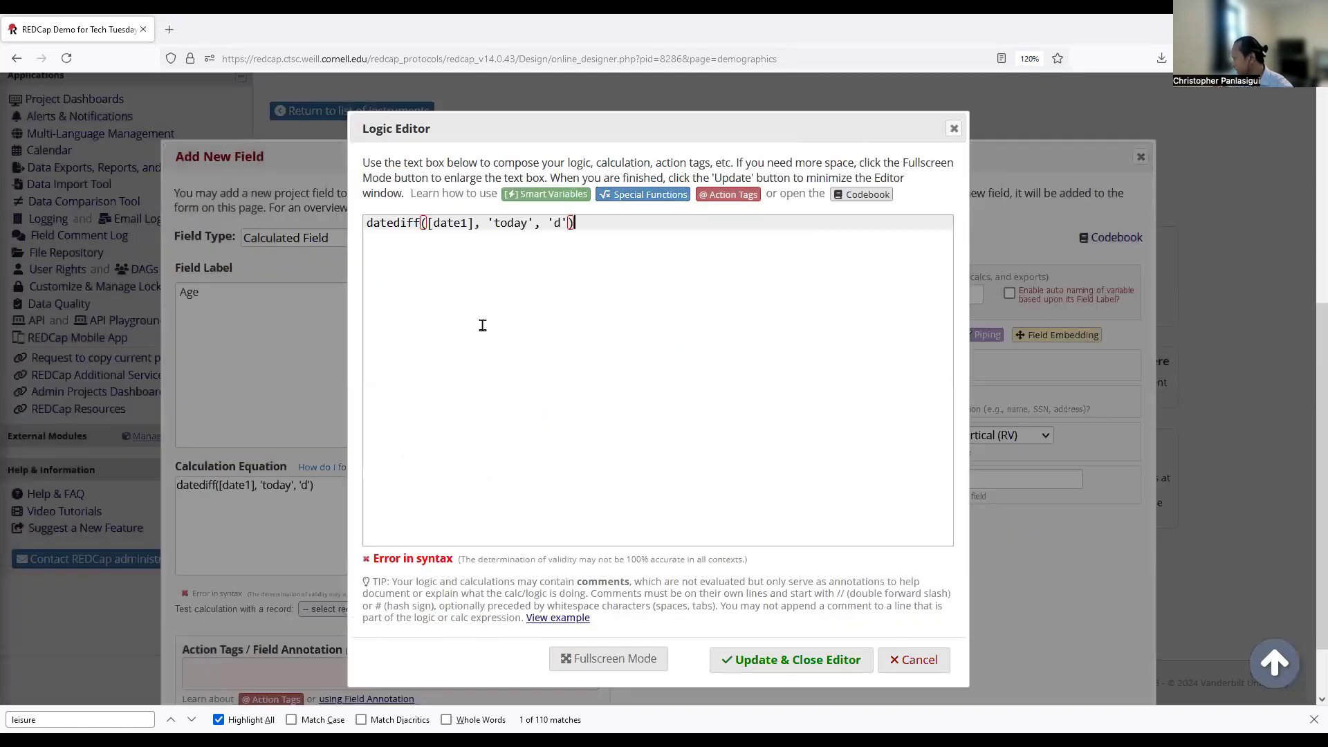
click(459, 223)
drag(474, 224, 433, 223)
click(469, 227)
click(456, 225)
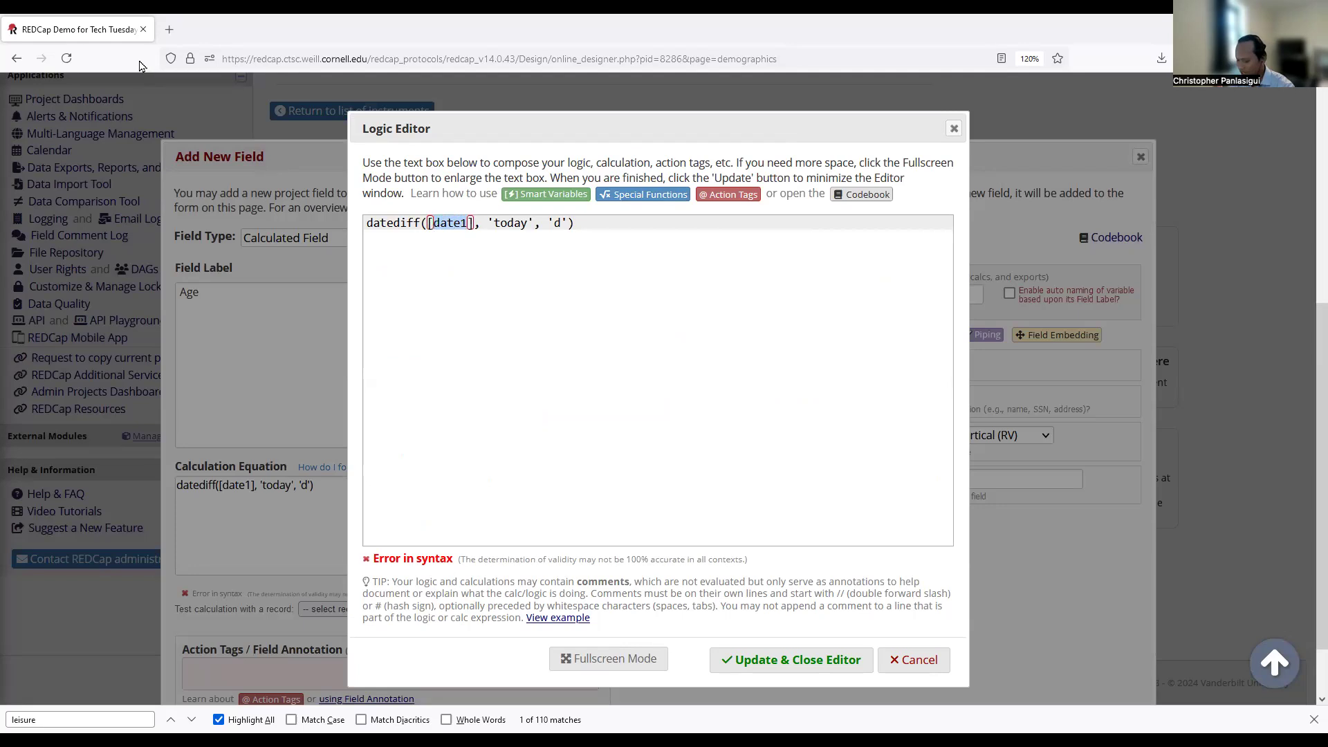
text(date)
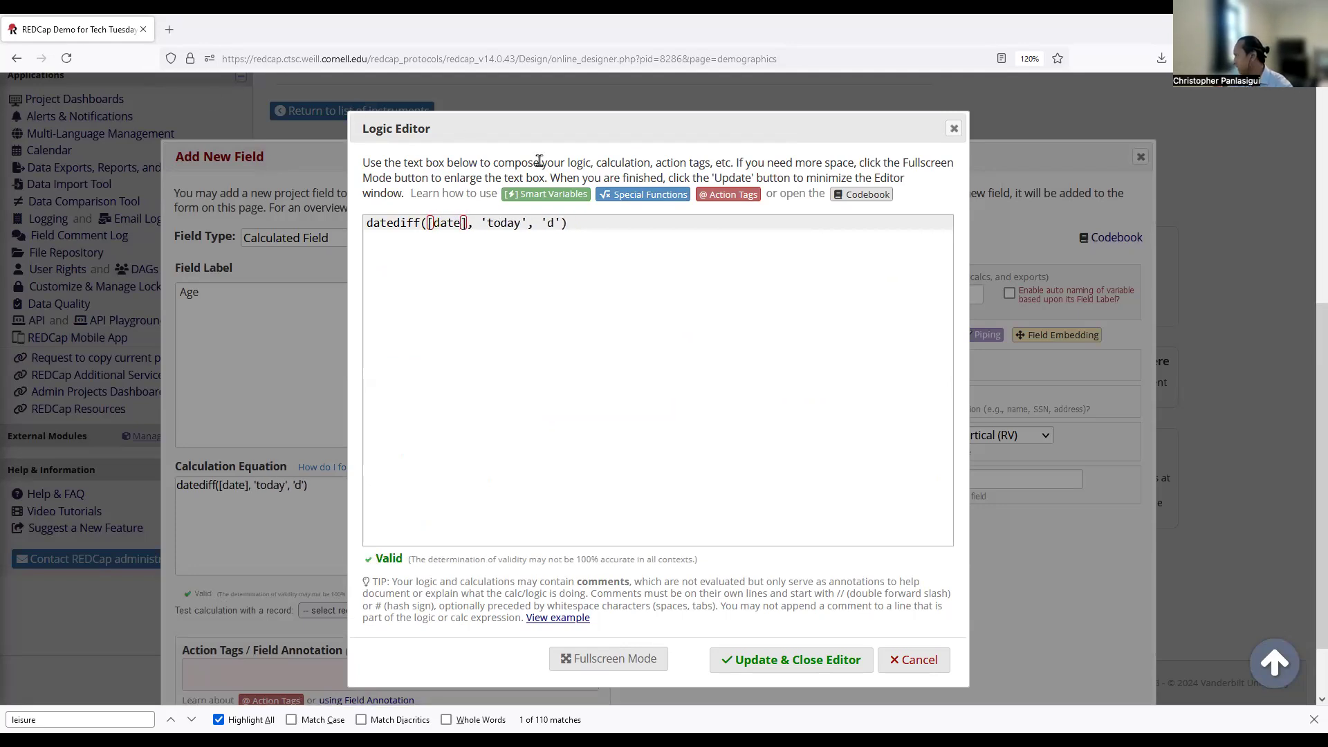
drag(528, 222, 481, 222)
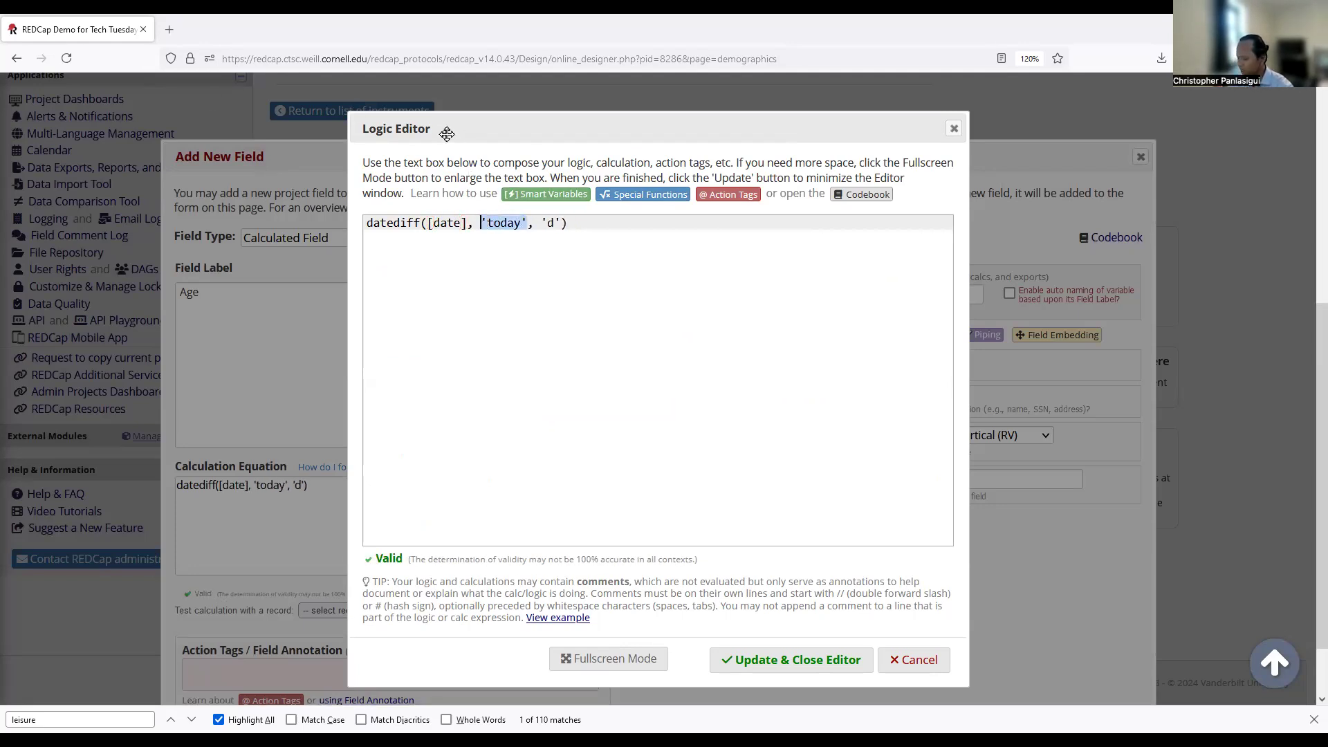
text([date)
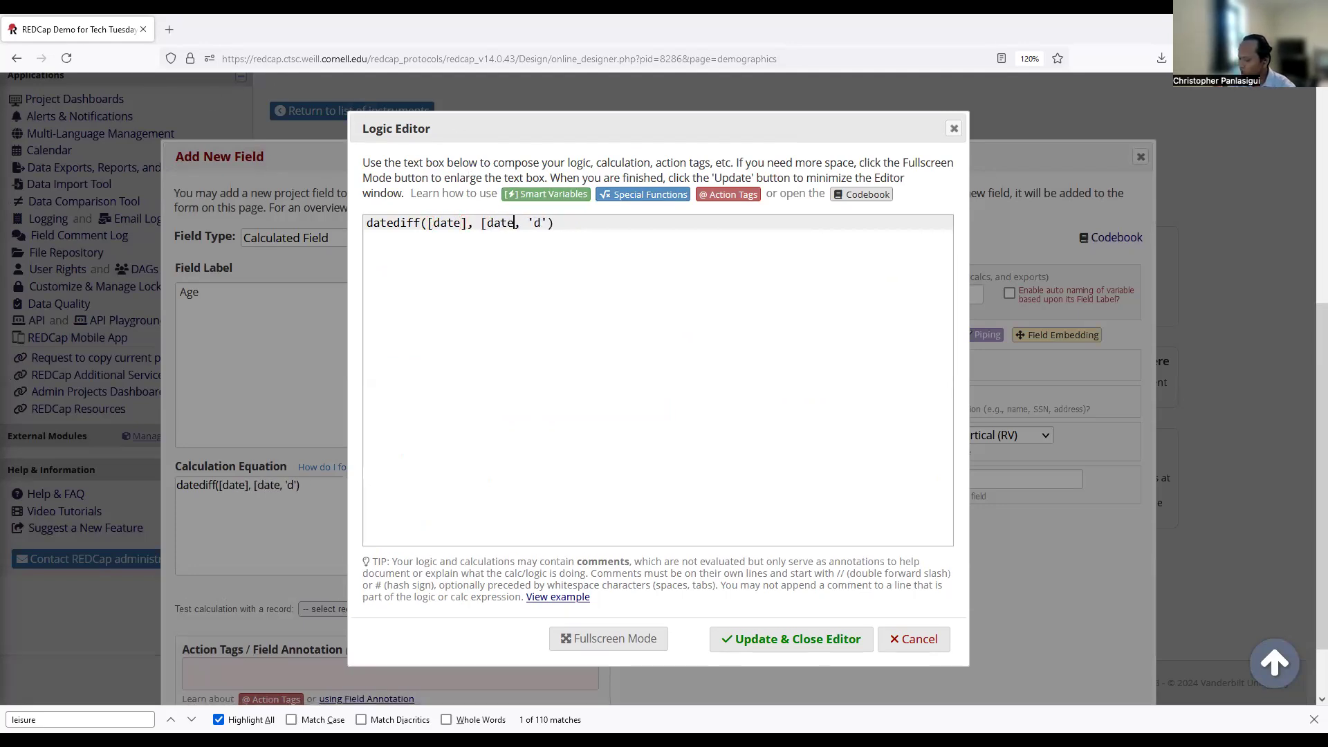
key(BackSpace)
key(BackSpace)
key(BackSpace)
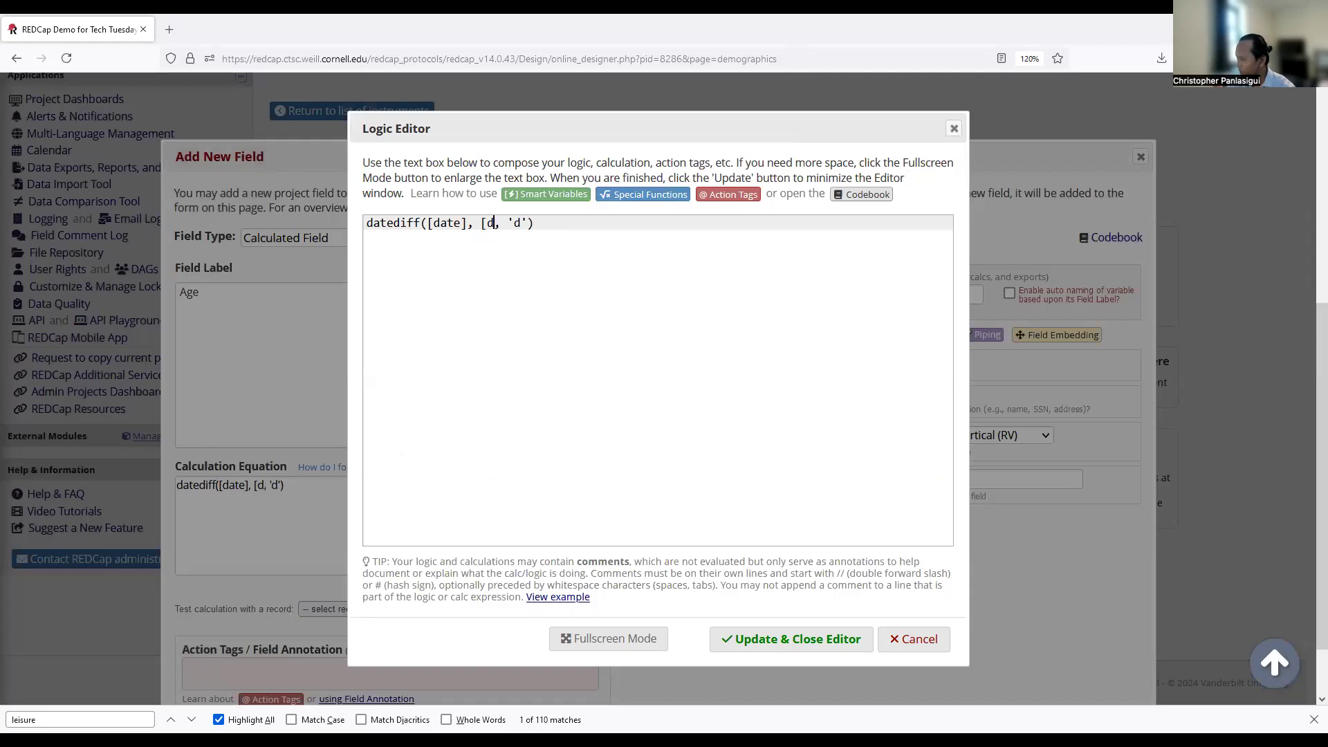
text(ob])
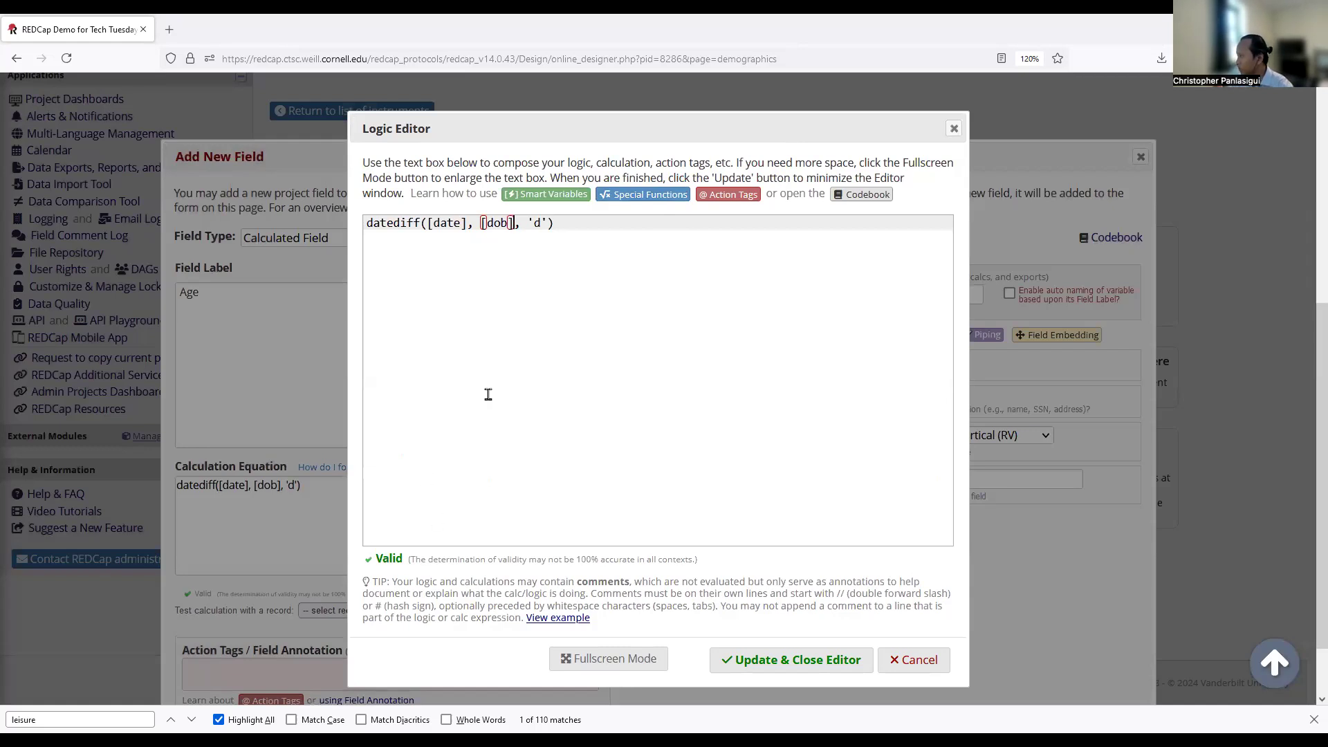
Change the unit from 'd' to 'y' and apply the equation datediff([date], [dob], 'y').
drag(435, 223, 455, 224)
click(441, 223)
double_click(443, 222)
click(500, 223)
drag(366, 223, 408, 223)
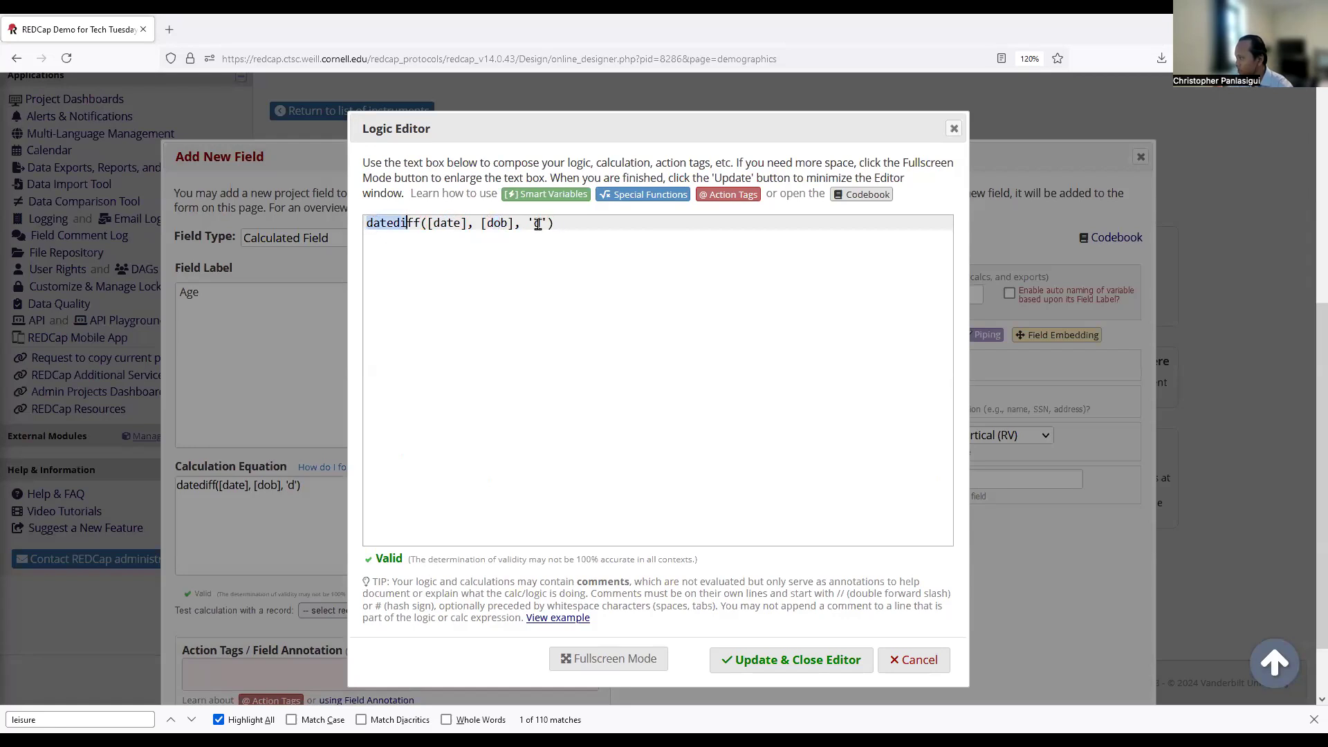
drag(537, 225, 601, 225)
click(597, 223)
click(539, 222)
key(BackSpace)
text(y)
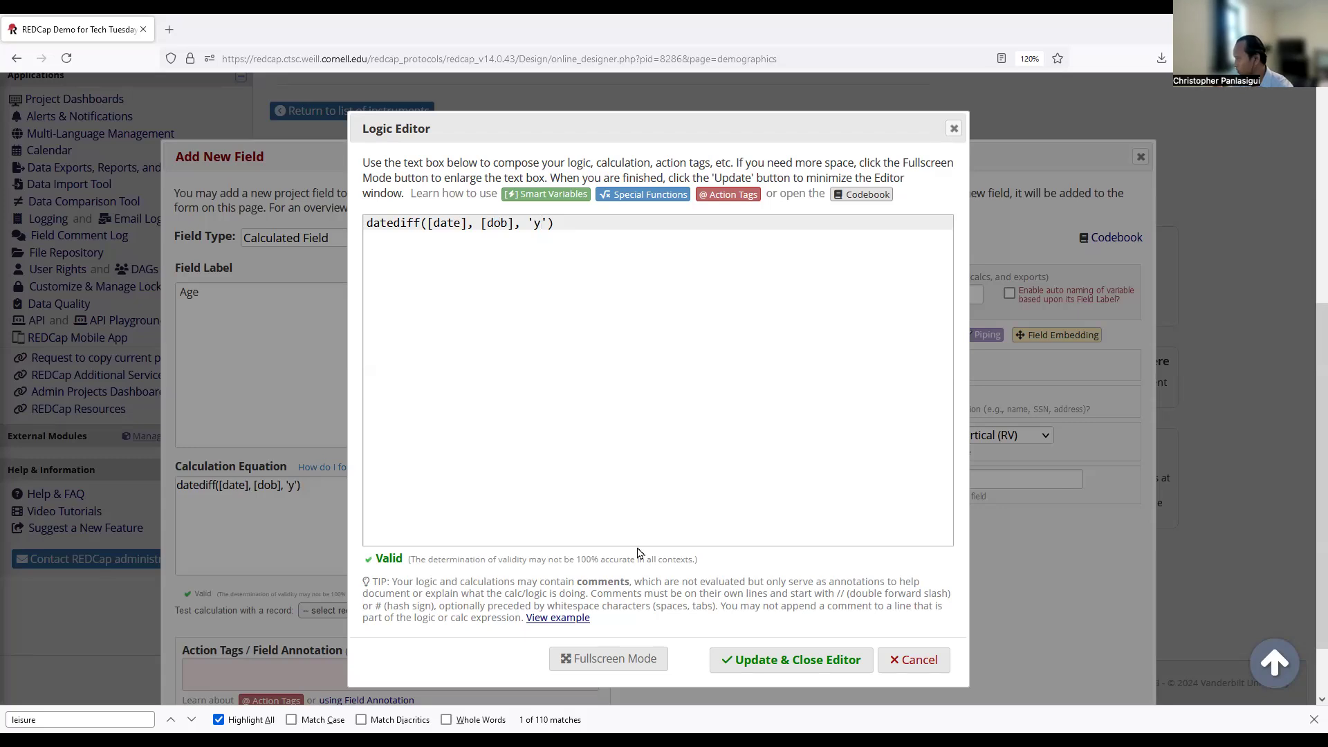
click(770, 660)
scroll(644, 479, down, 2)
Save the Age field and start a new test record.
click(1025, 686)
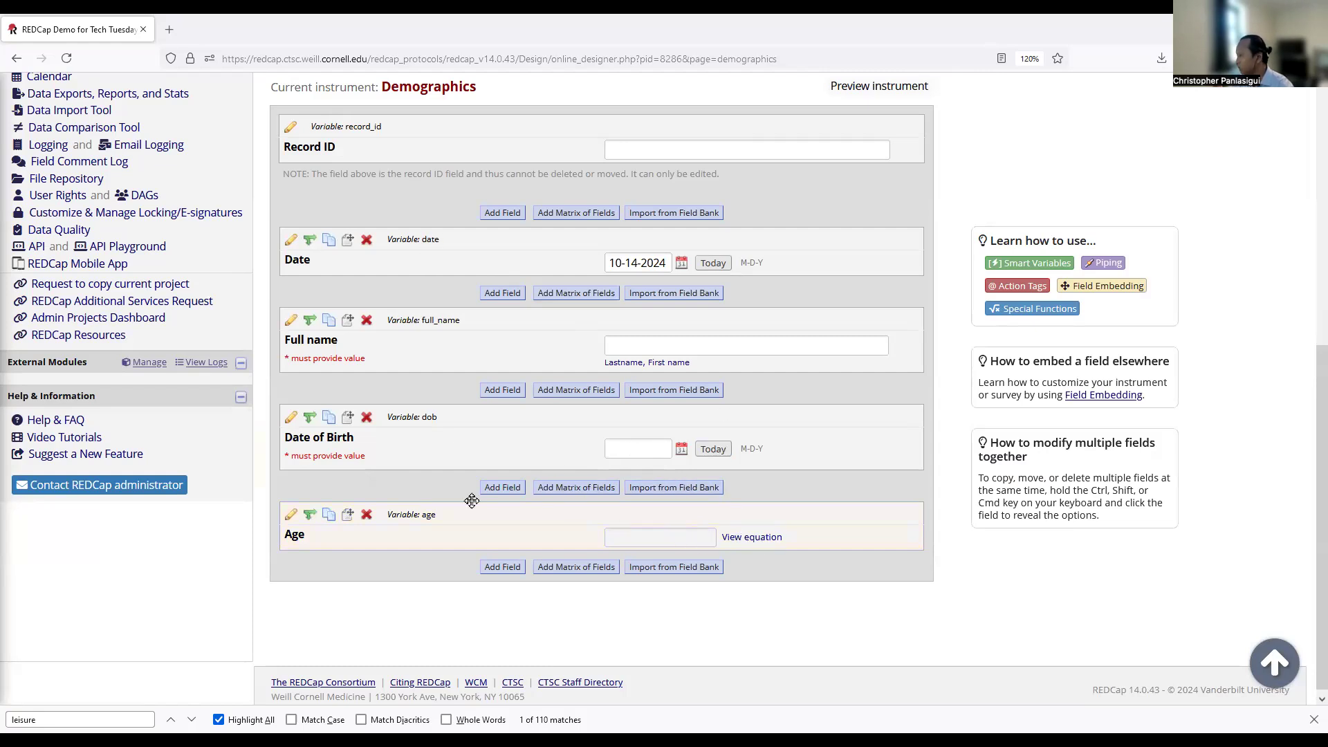
scroll(111, 246, up, 5)
click(82, 235)
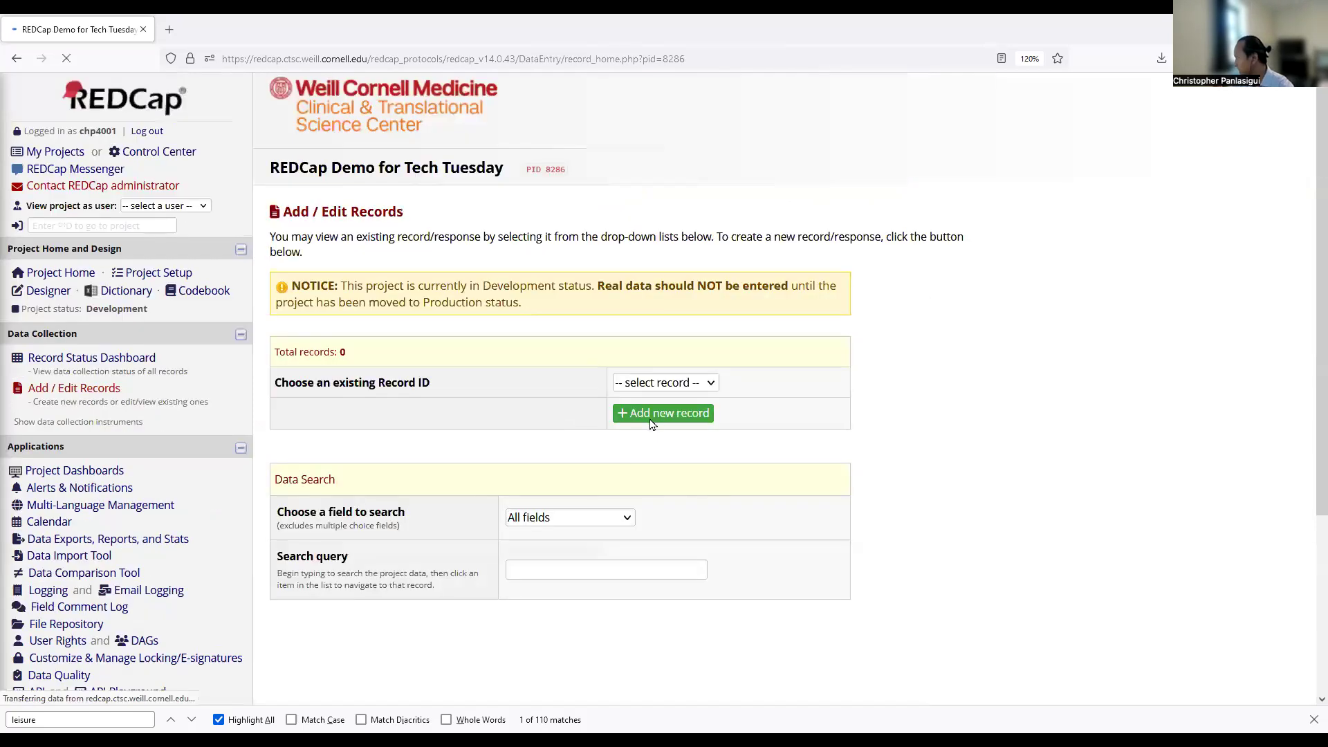
click(650, 415)
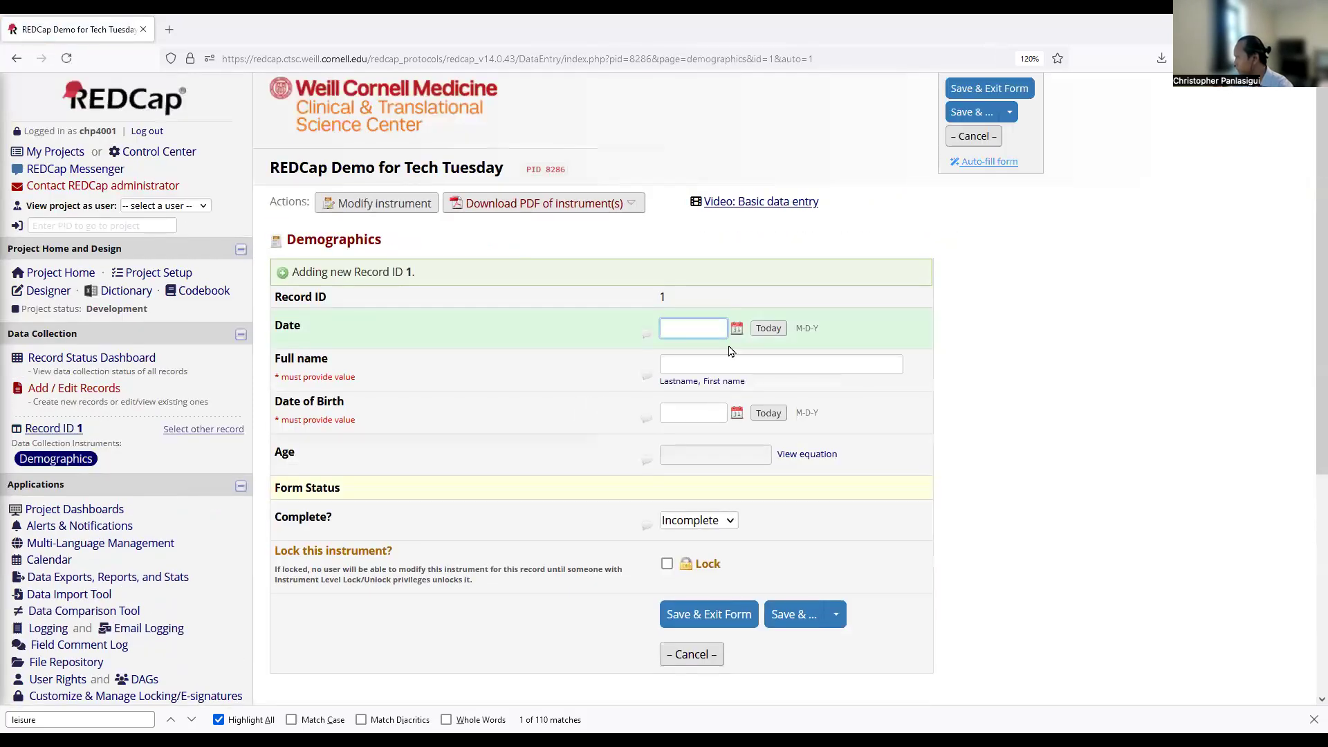
Enter today's date for Date and 10-14-2002 for Date of Birth.
click(760, 328)
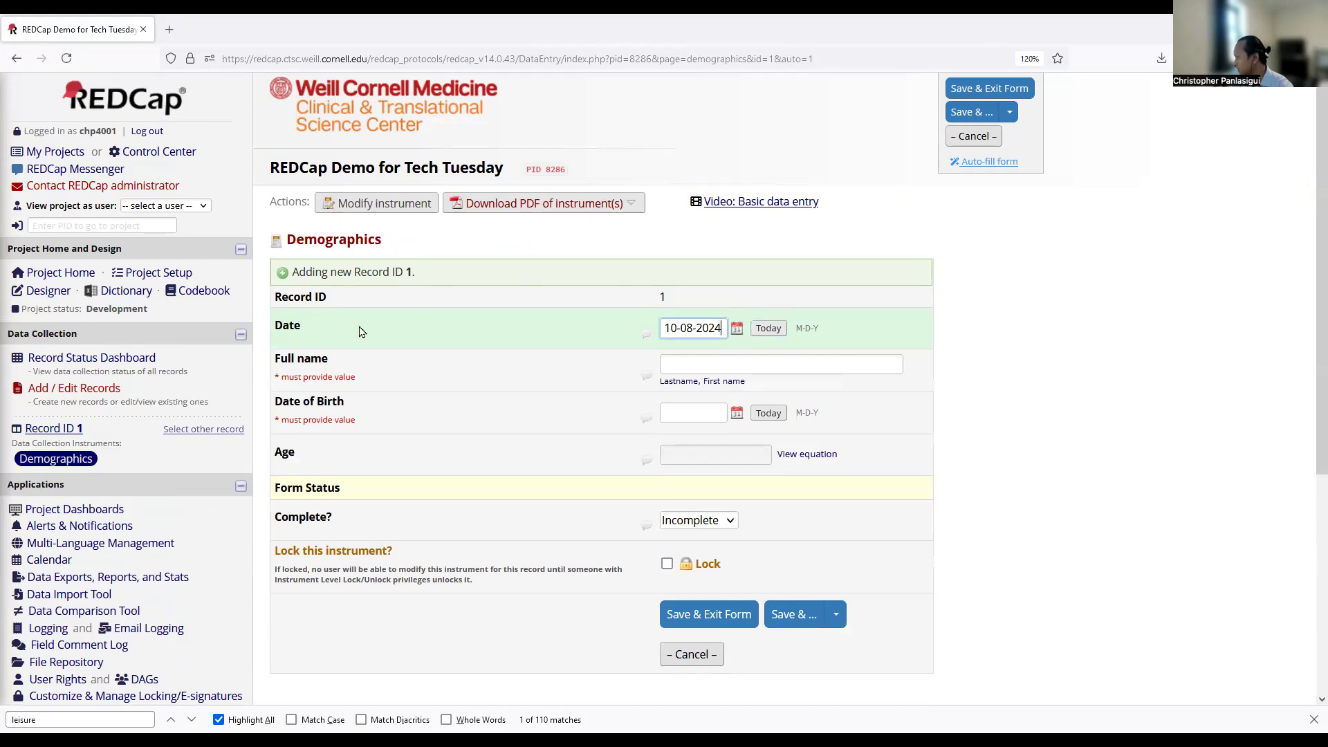
click(736, 413)
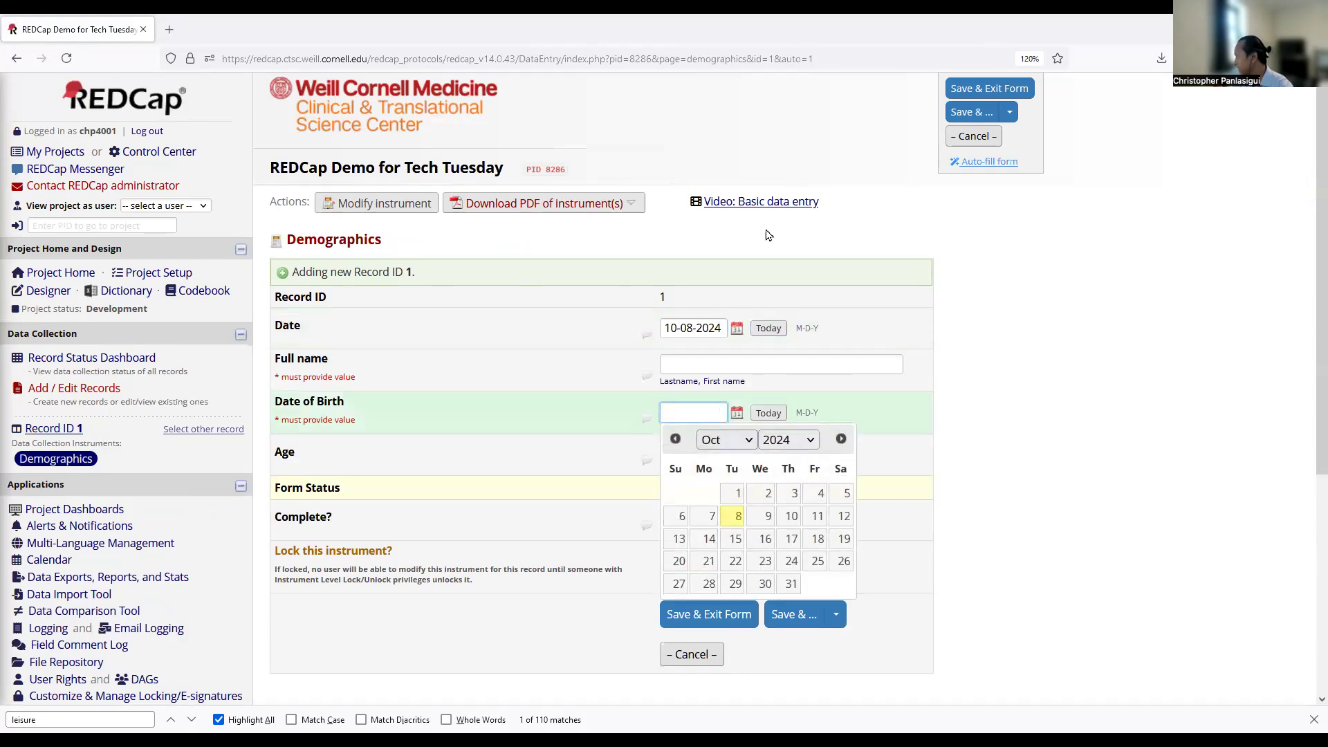
click(788, 442)
click(780, 197)
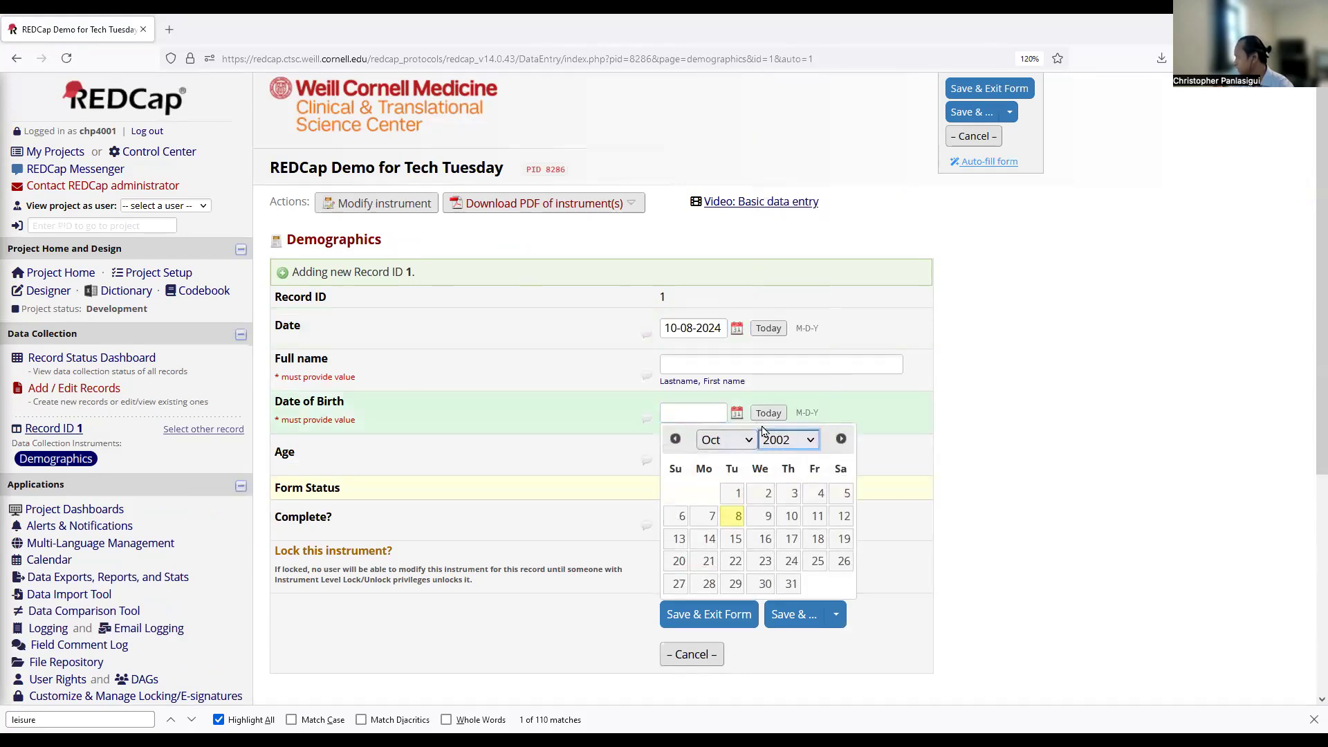
click(709, 539)
Check the datediff equation behind the calculated Age value, then leave for the instrument designer.
drag(666, 455, 814, 471)
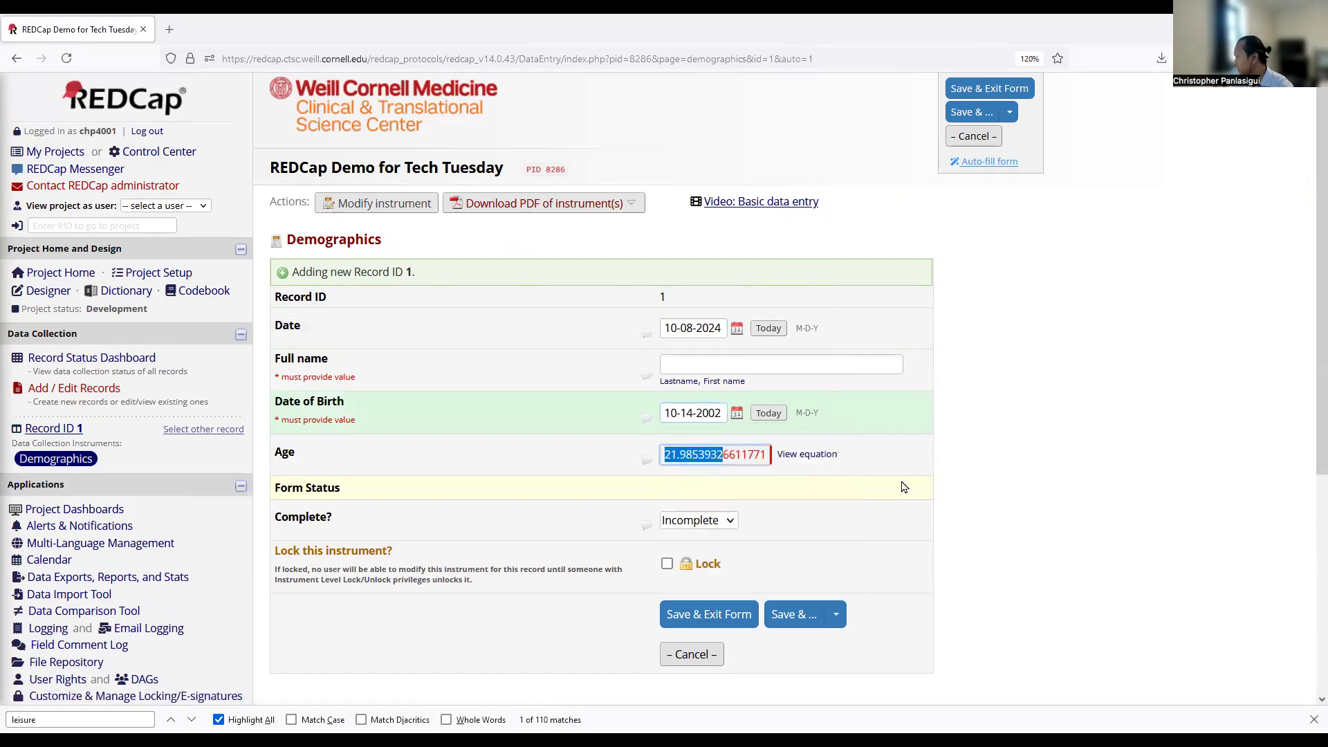
click(806, 454)
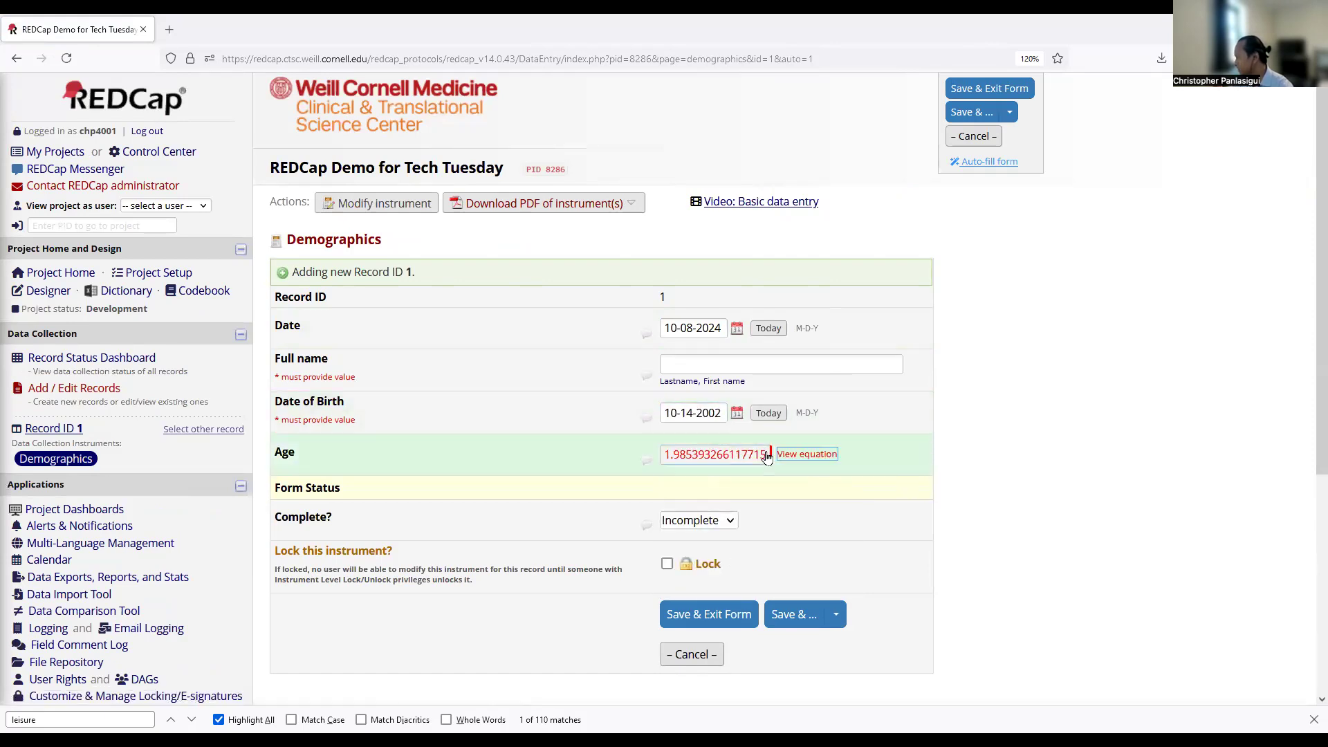
drag(426, 315, 569, 330)
click(730, 377)
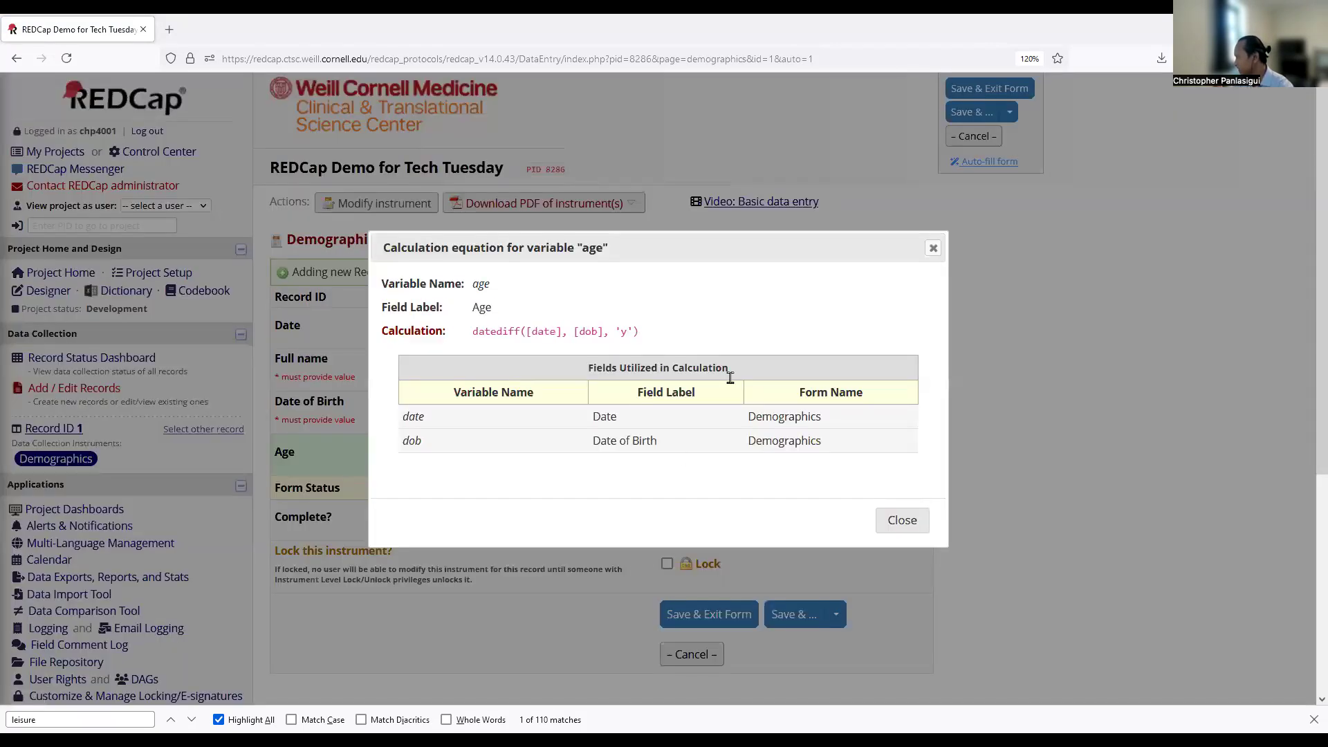
click(914, 524)
click(551, 456)
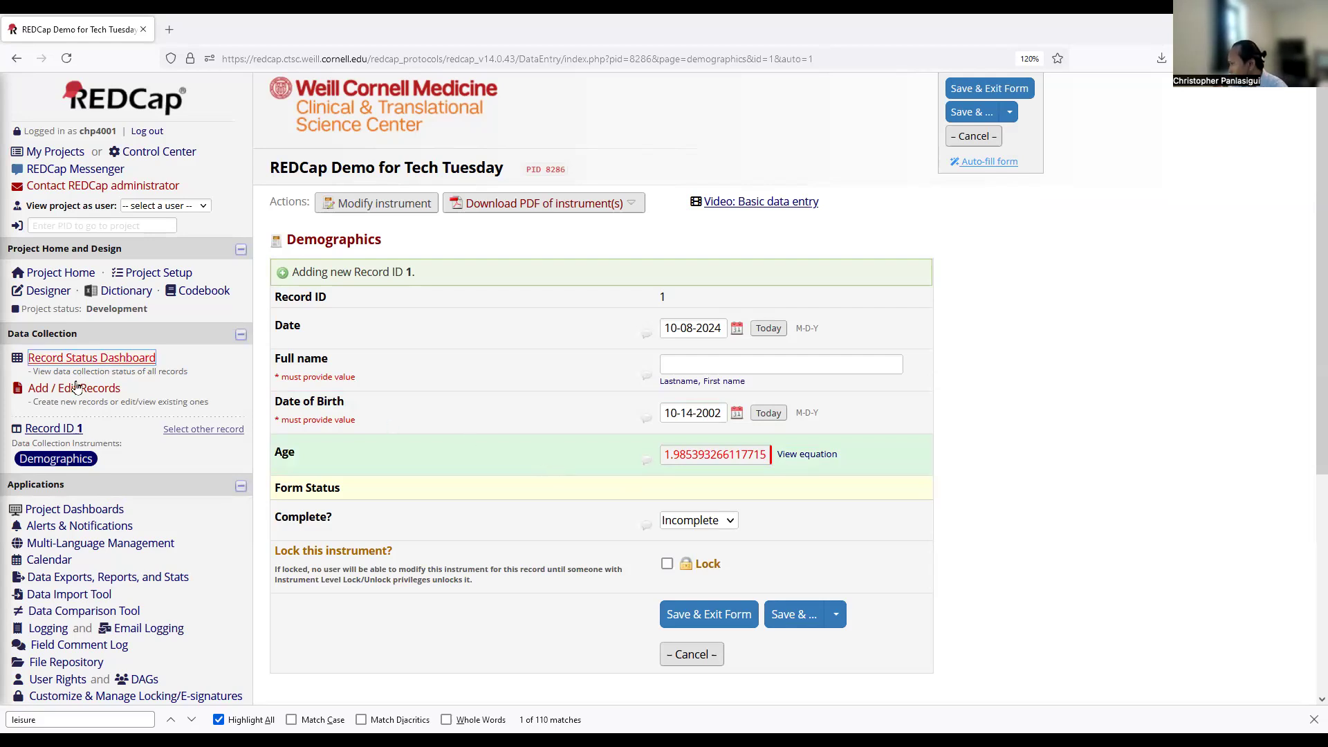
click(47, 290)
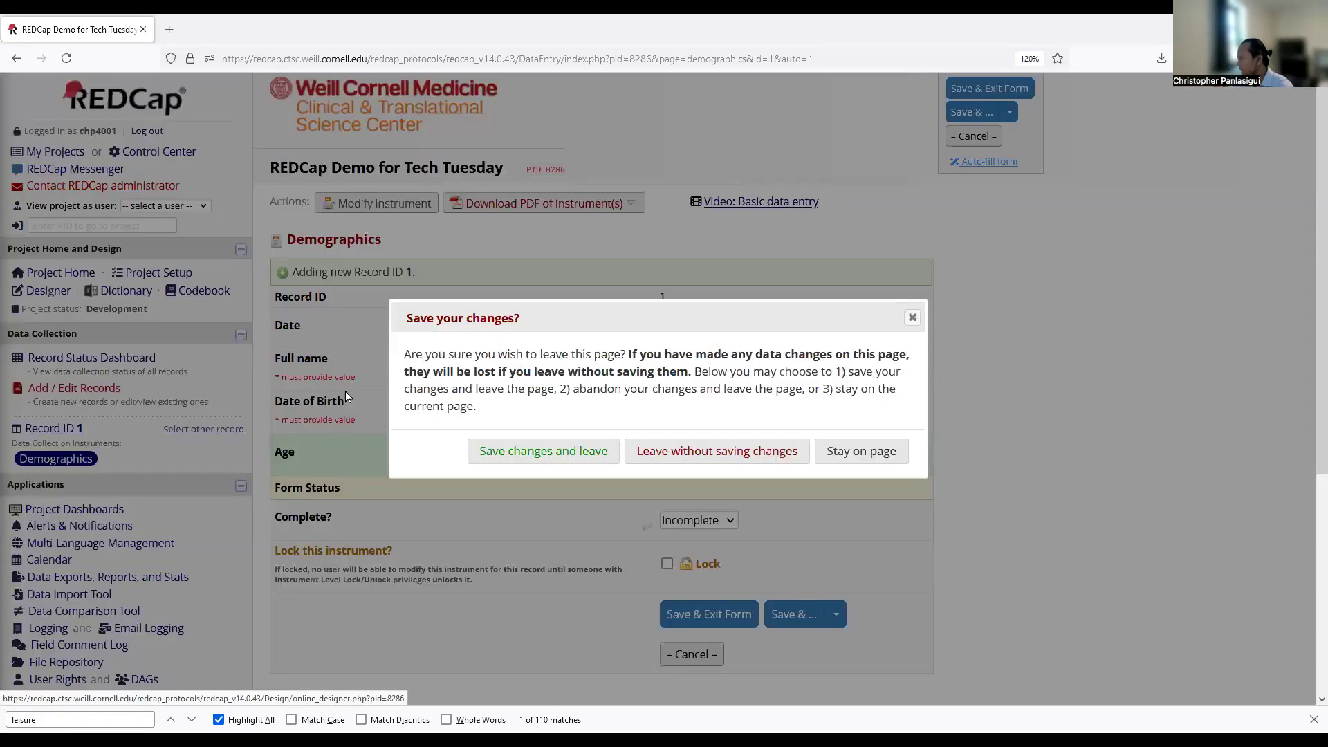
Leave the test record unsaved and add a new field below Age in Demographics.
click(655, 455)
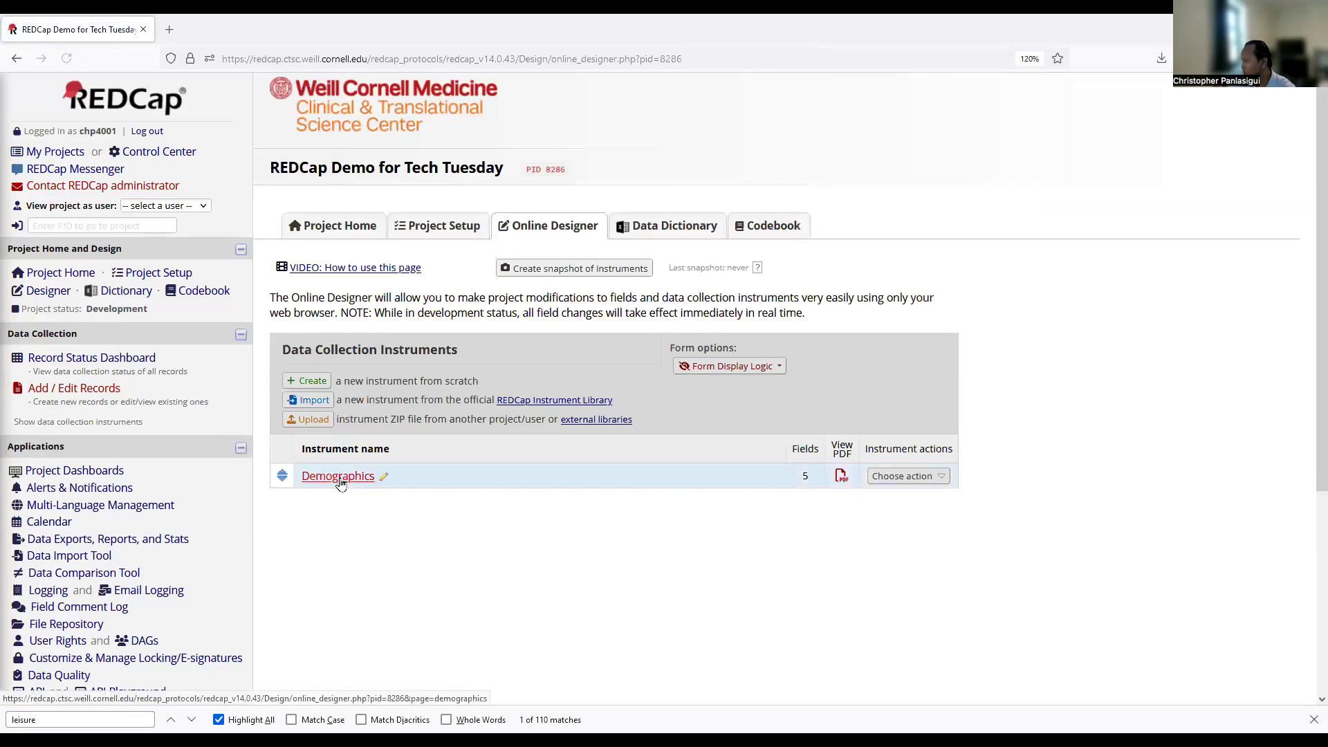
click(338, 478)
scroll(521, 626, down, 5)
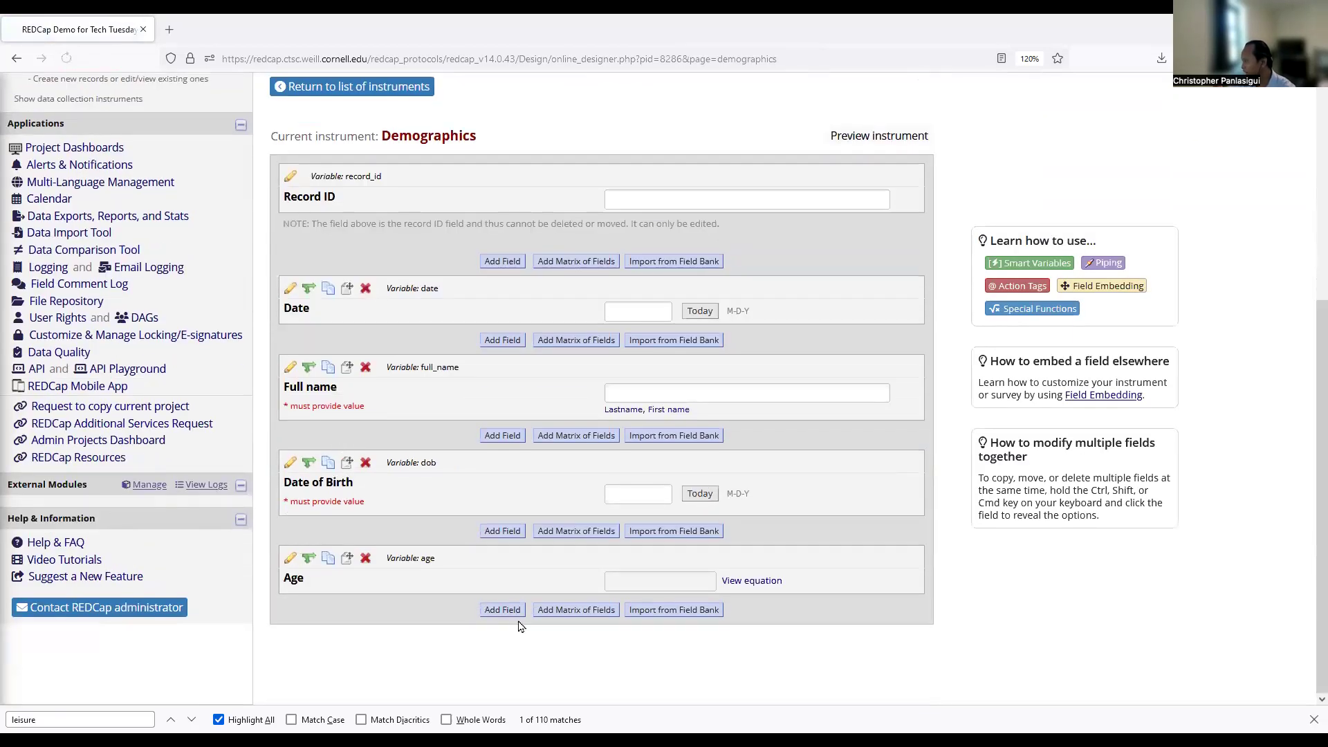
click(503, 612)
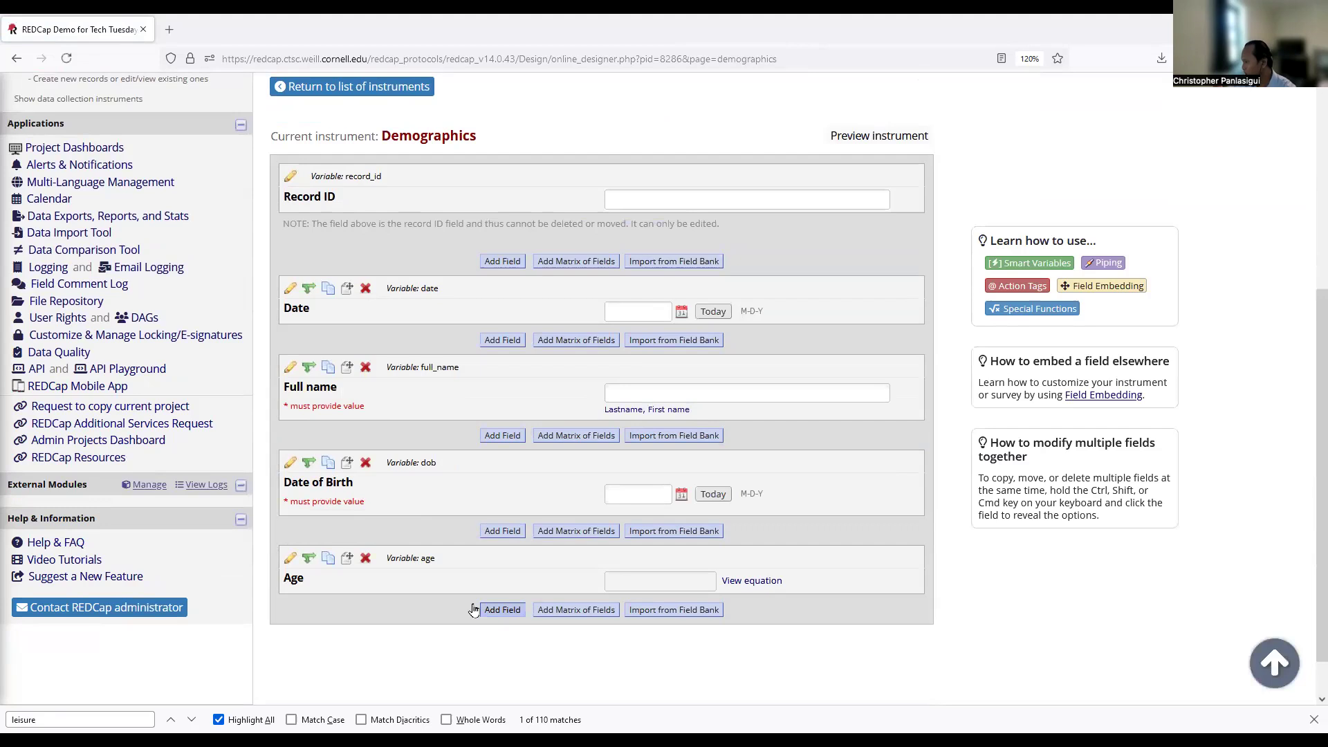
Make it a radio-button field 'Sex/Gender' with variable sex, marked identifying and required.
click(284, 232)
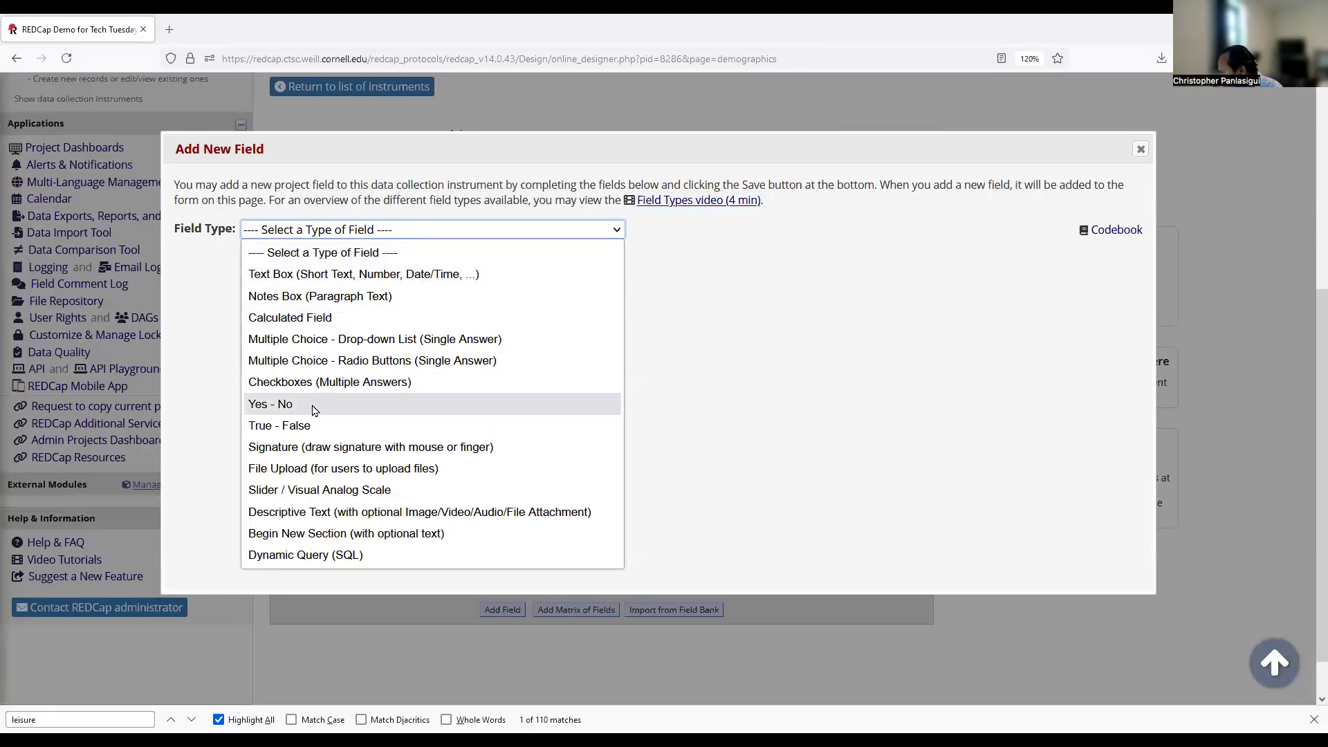
click(323, 363)
click(195, 307)
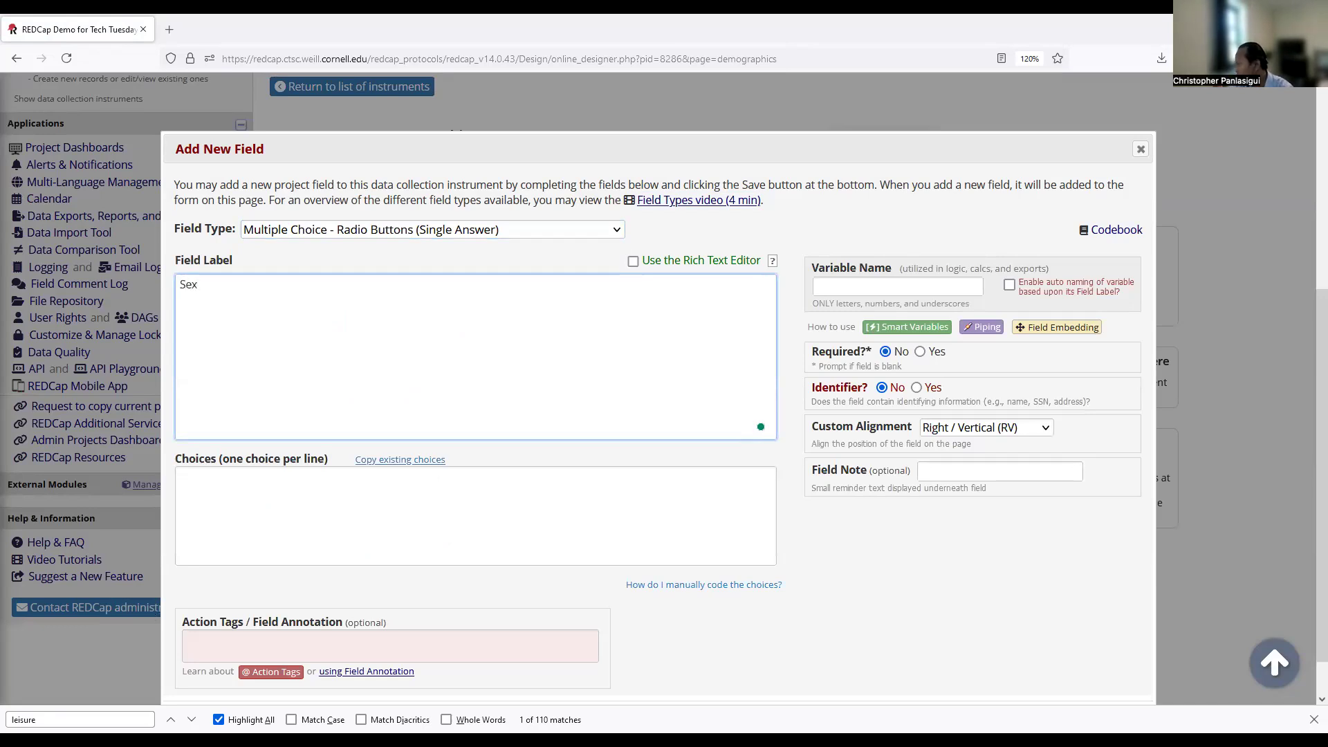
text(Sex/Gender)
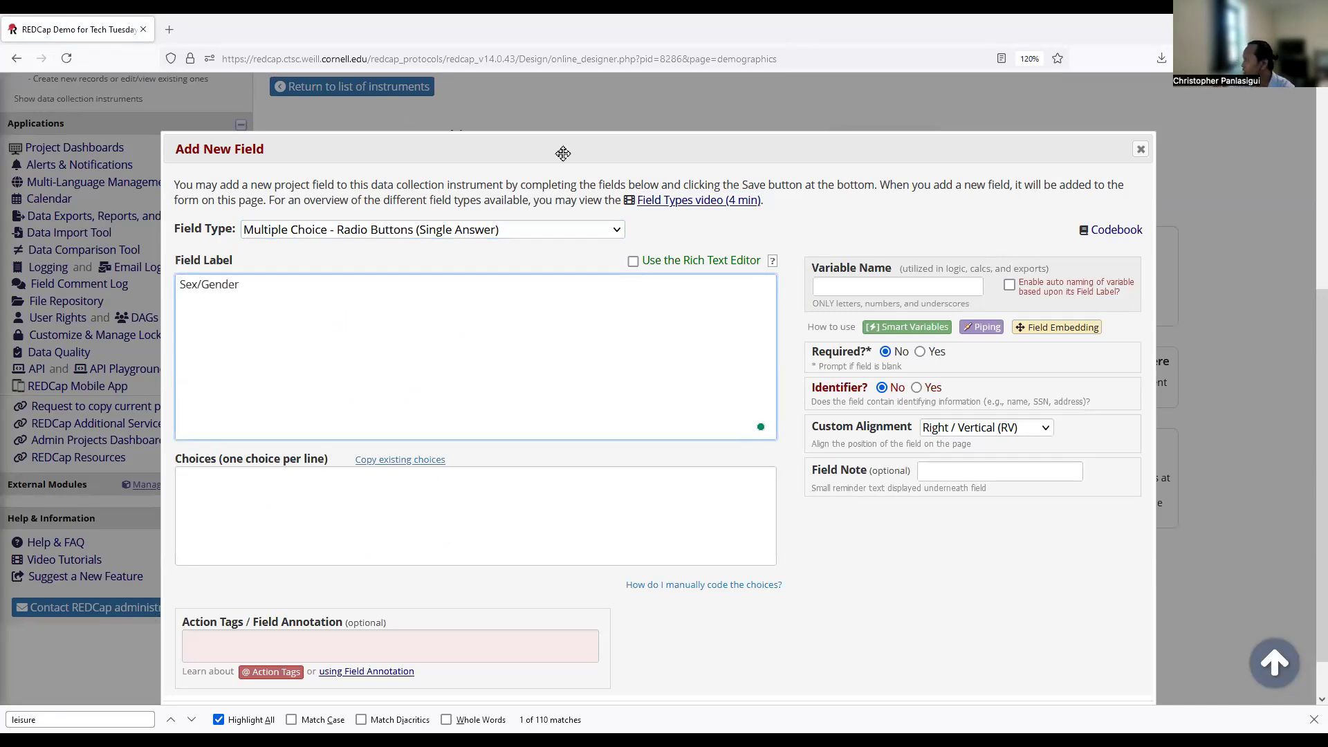
click(838, 286)
text(sex)
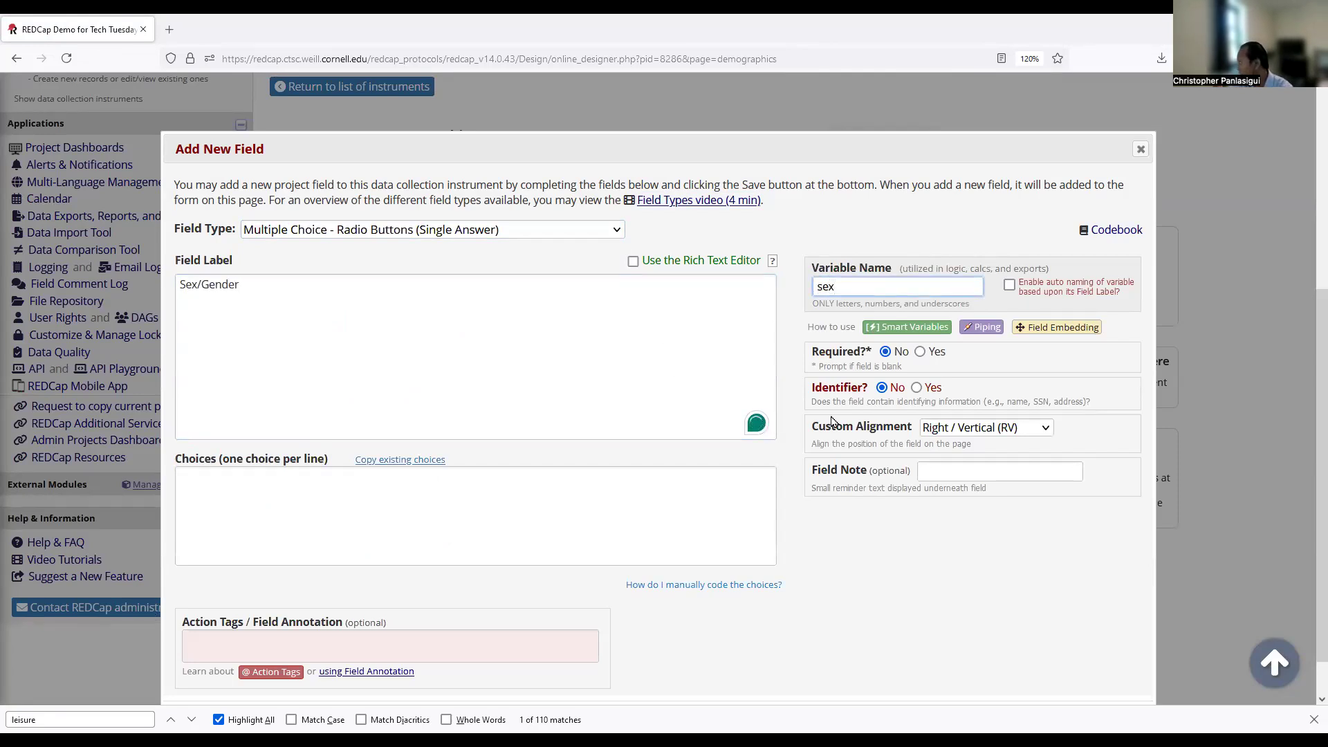
click(917, 387)
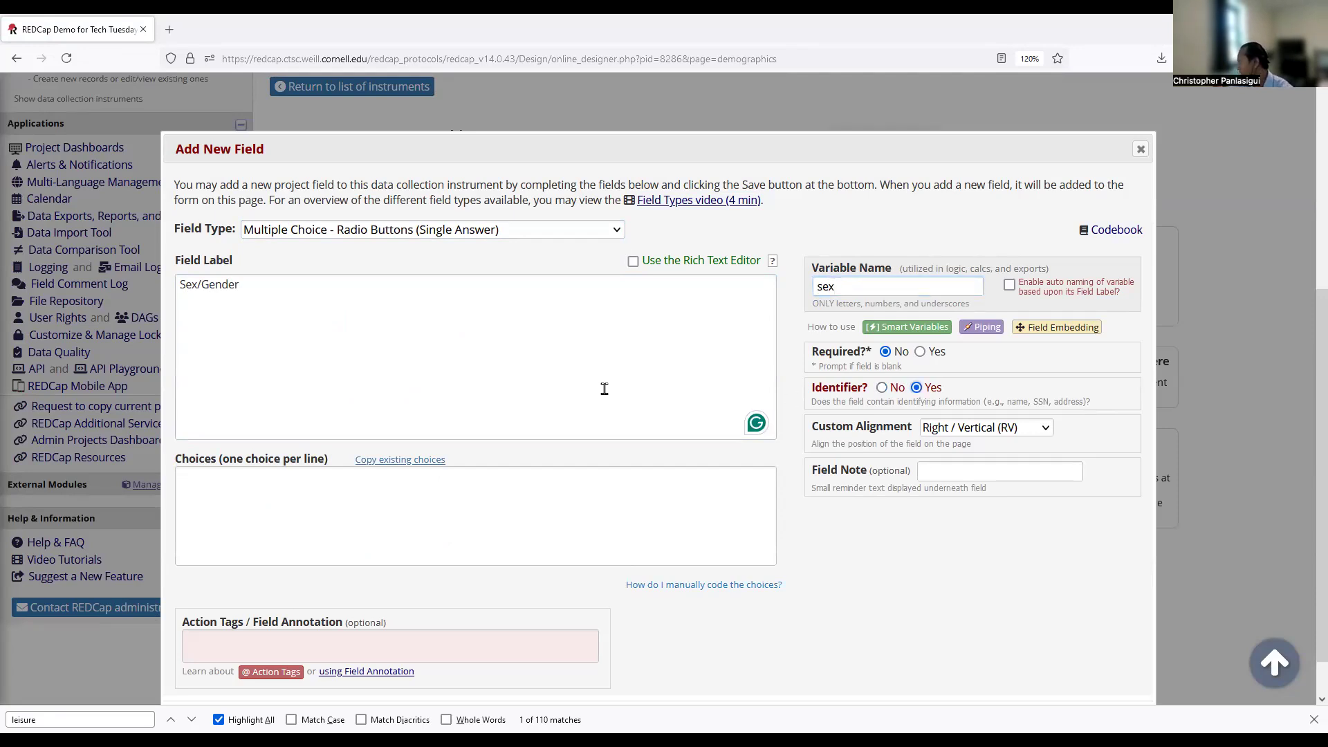
click(920, 351)
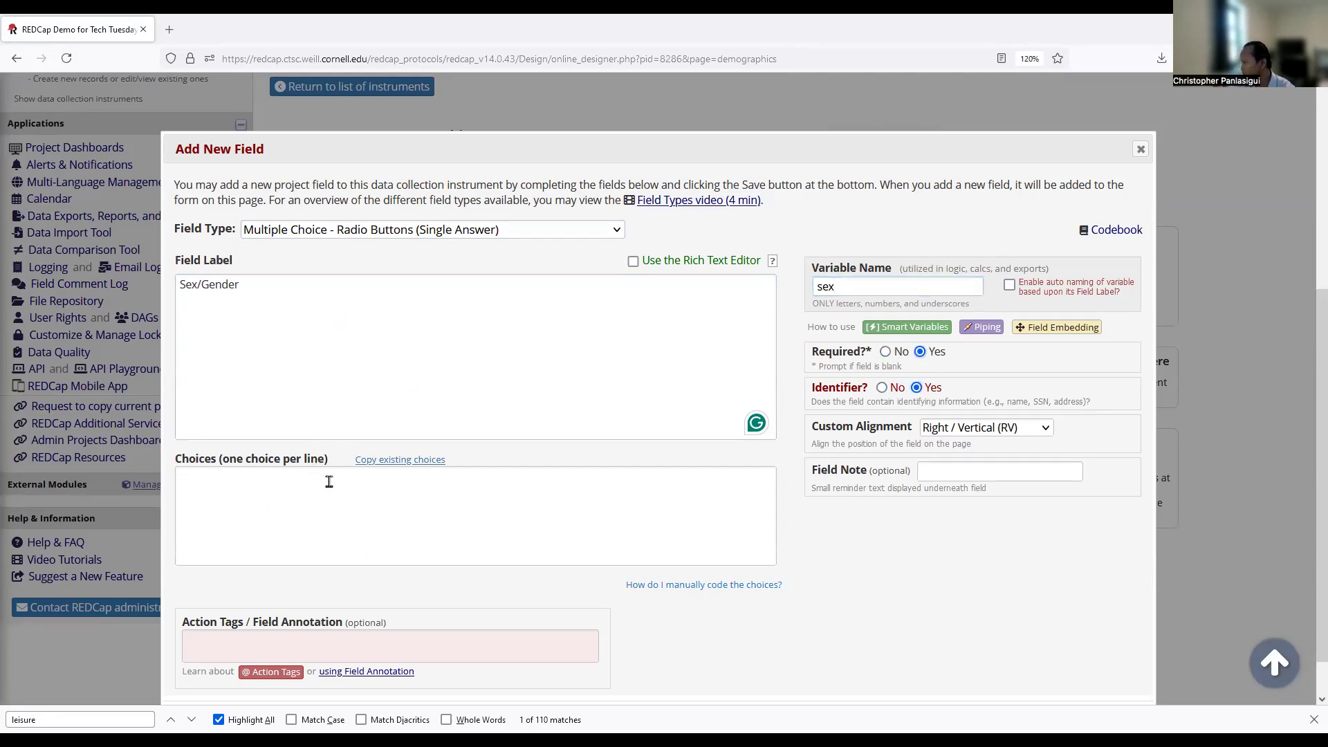
Enter the choices Female, Male and Other, starting with '1, Female', and save the field.
click(277, 515)
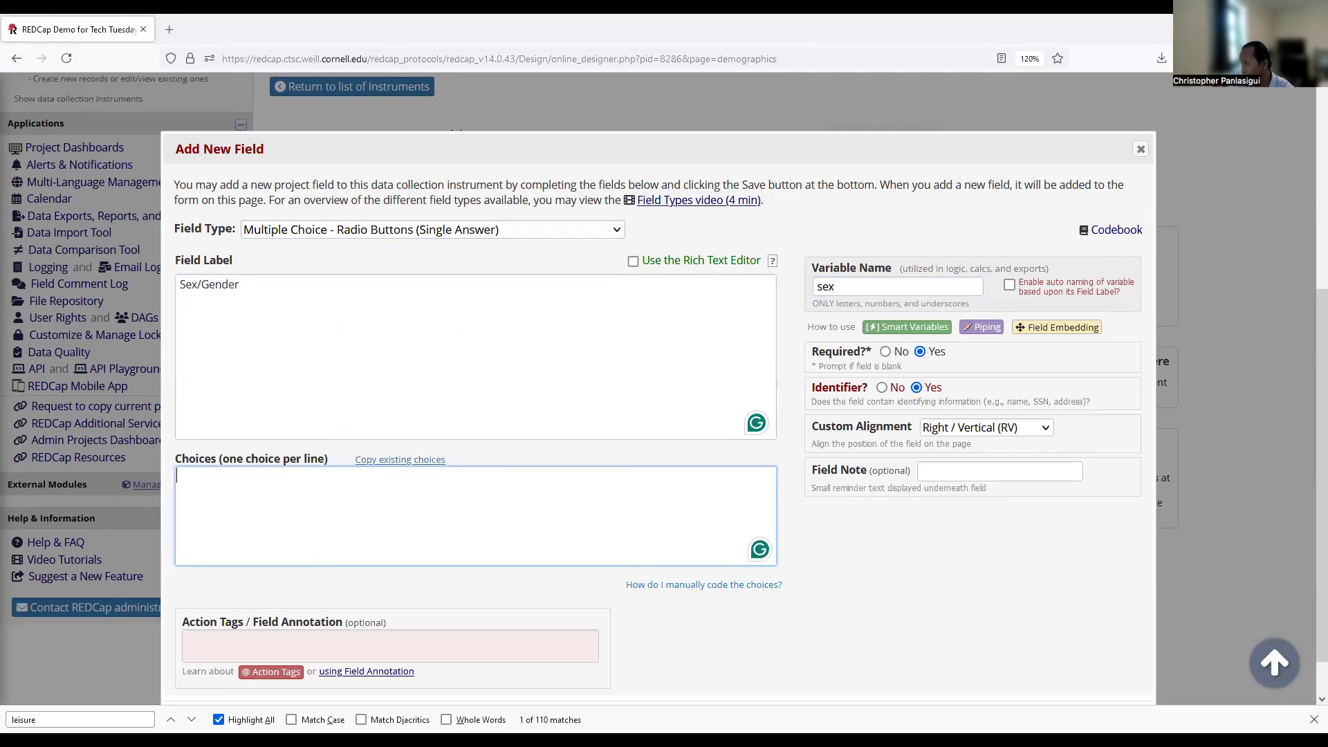
text(1, Femal)
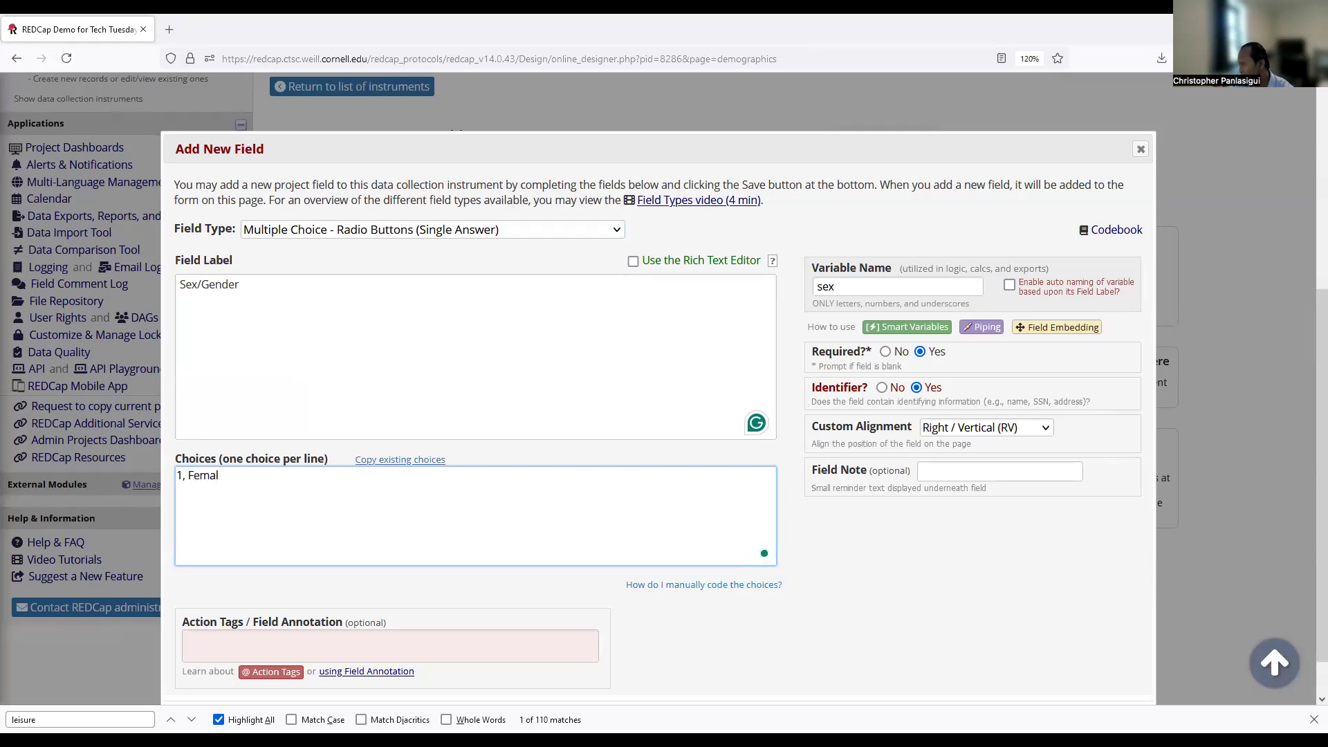
text(e)
key(Return)
text(,)
scroll(840, 523, down, 1)
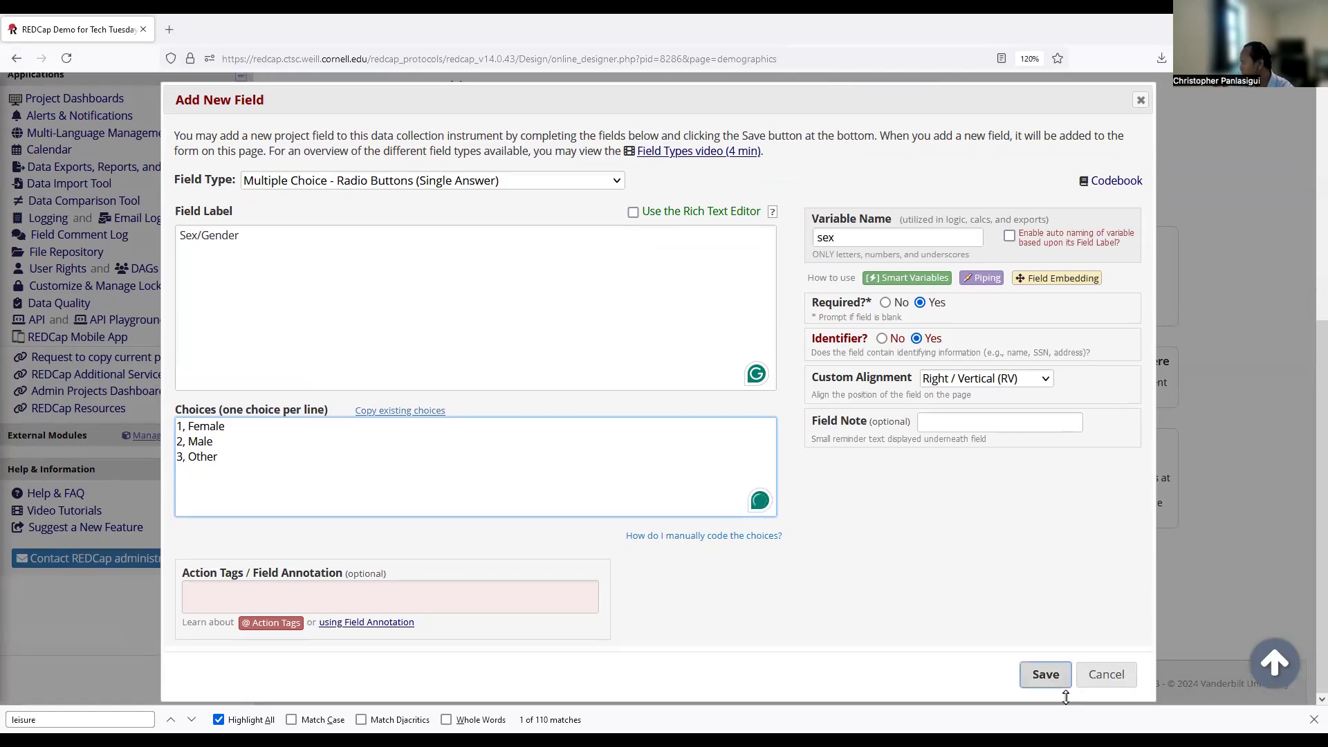
click(1034, 674)
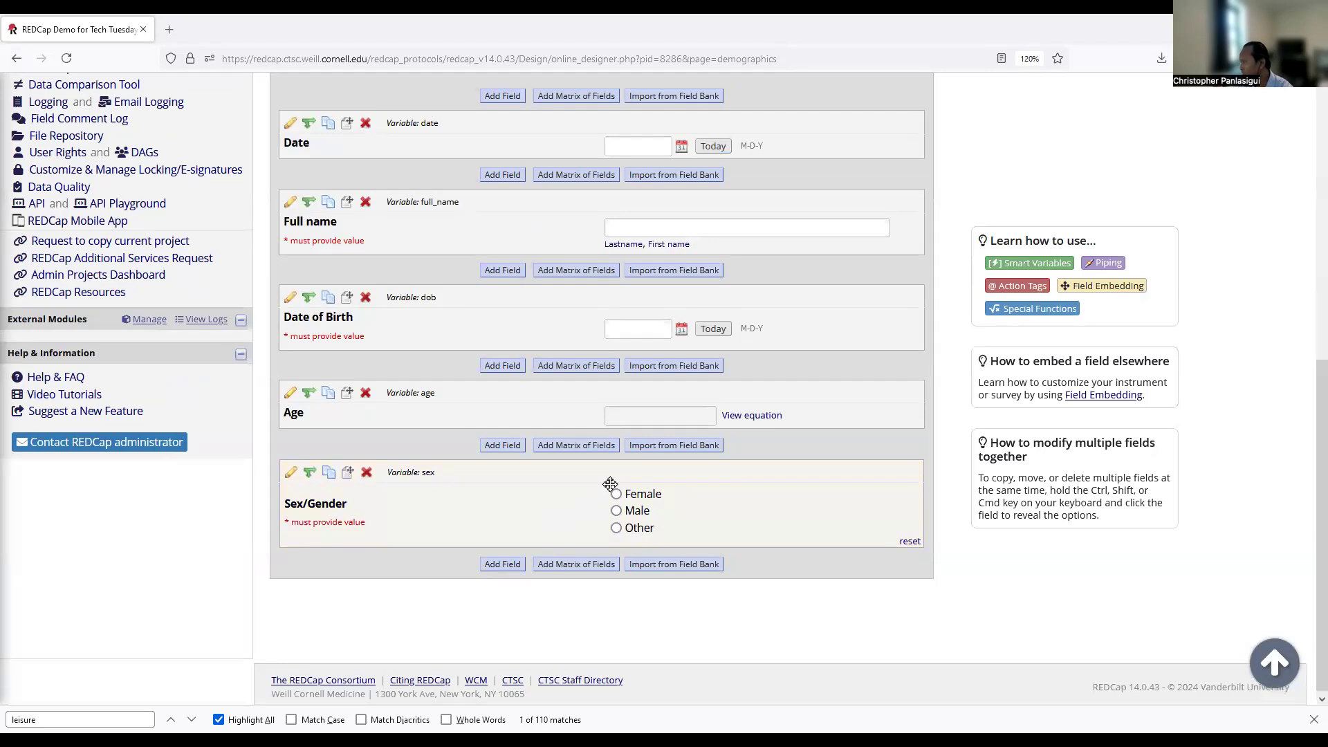
Add a field at the end of Demographics labelled 'Are you pregnant?' with variable pregnant.
click(616, 495)
click(502, 564)
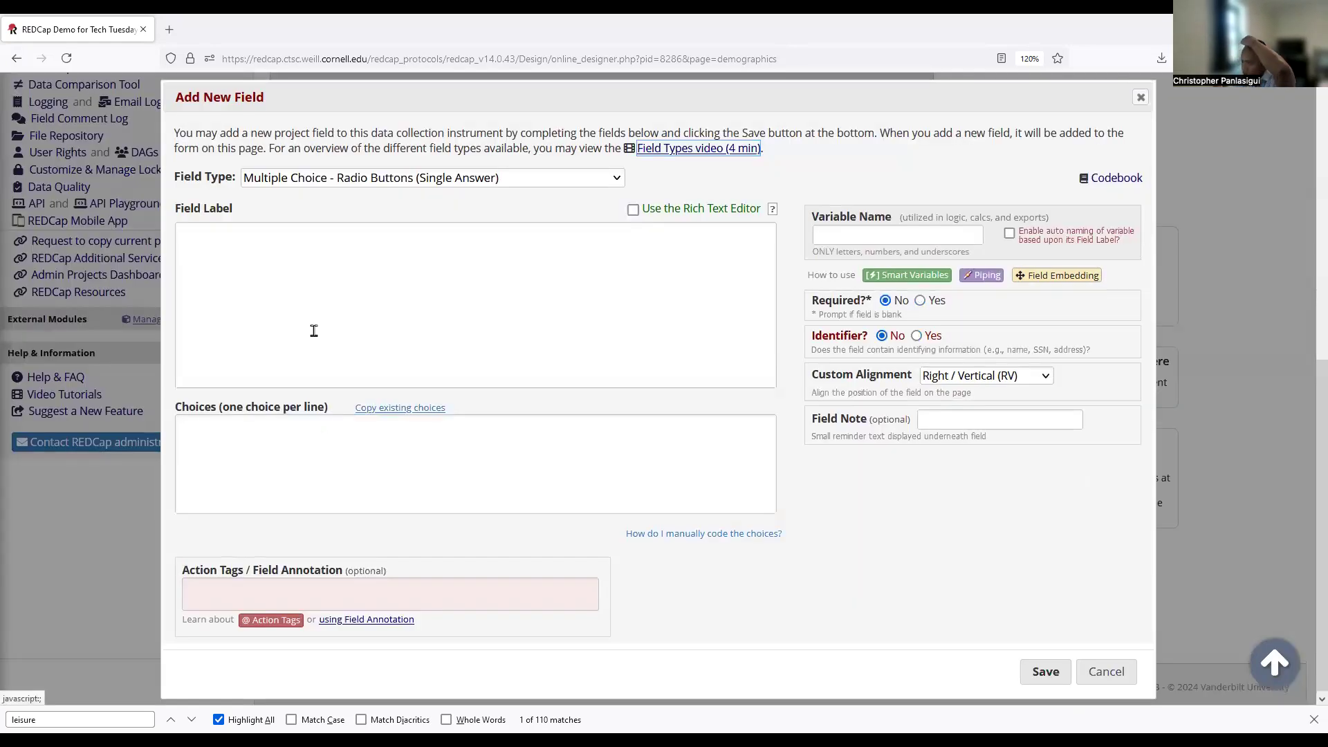
click(316, 329)
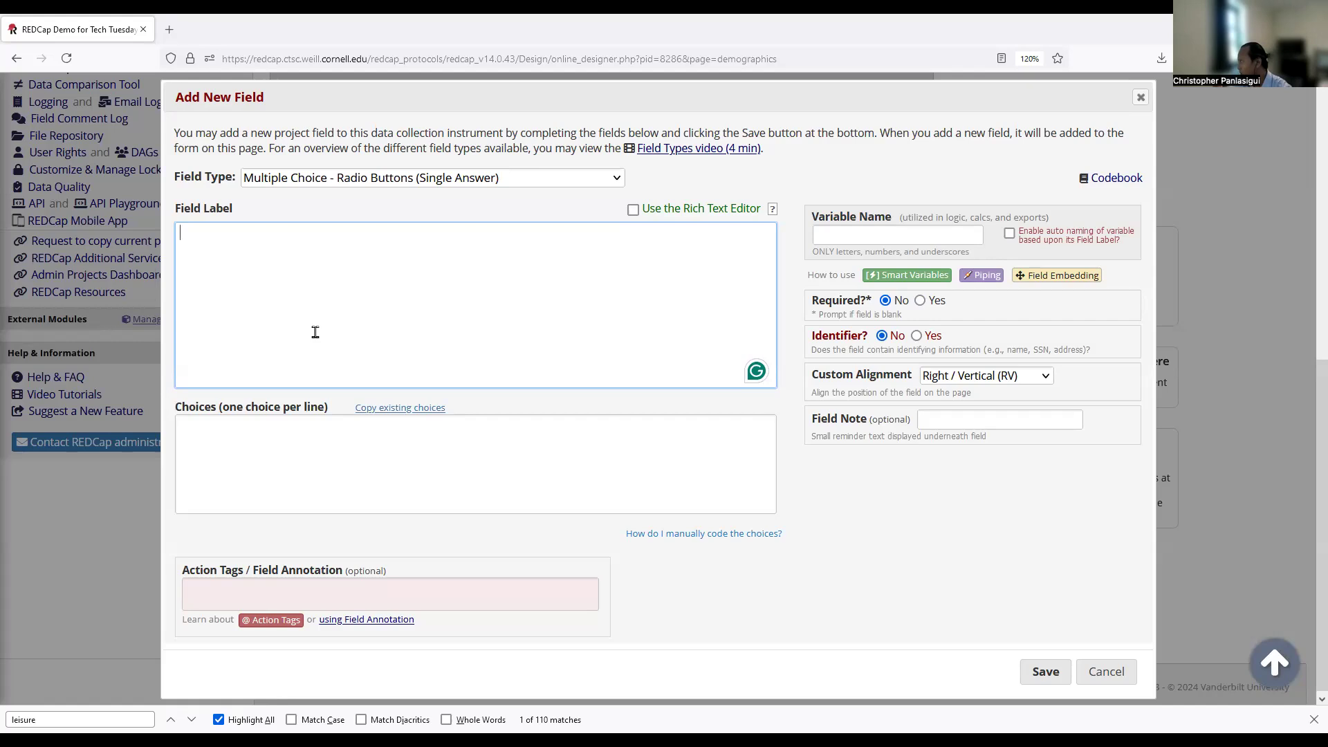
click(303, 323)
text(Are you pregnant?)
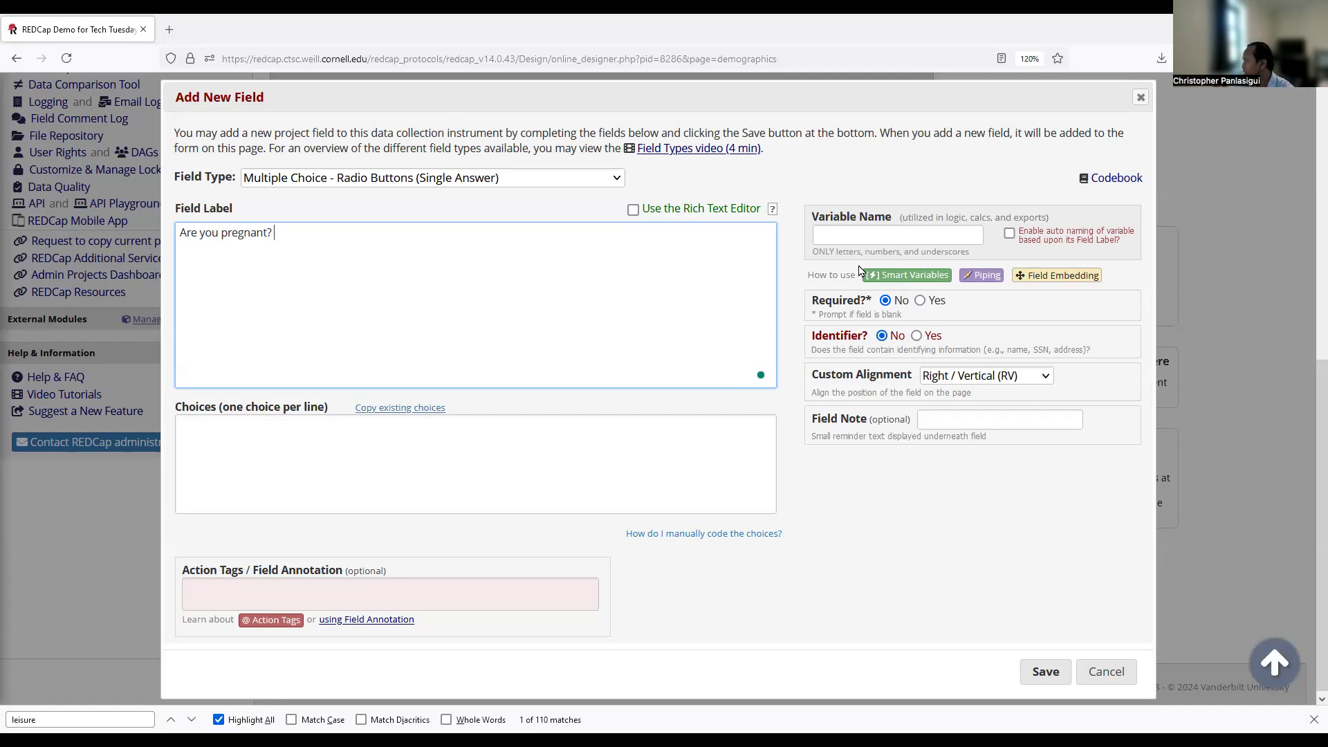
key(Tab)
text(pregnant)
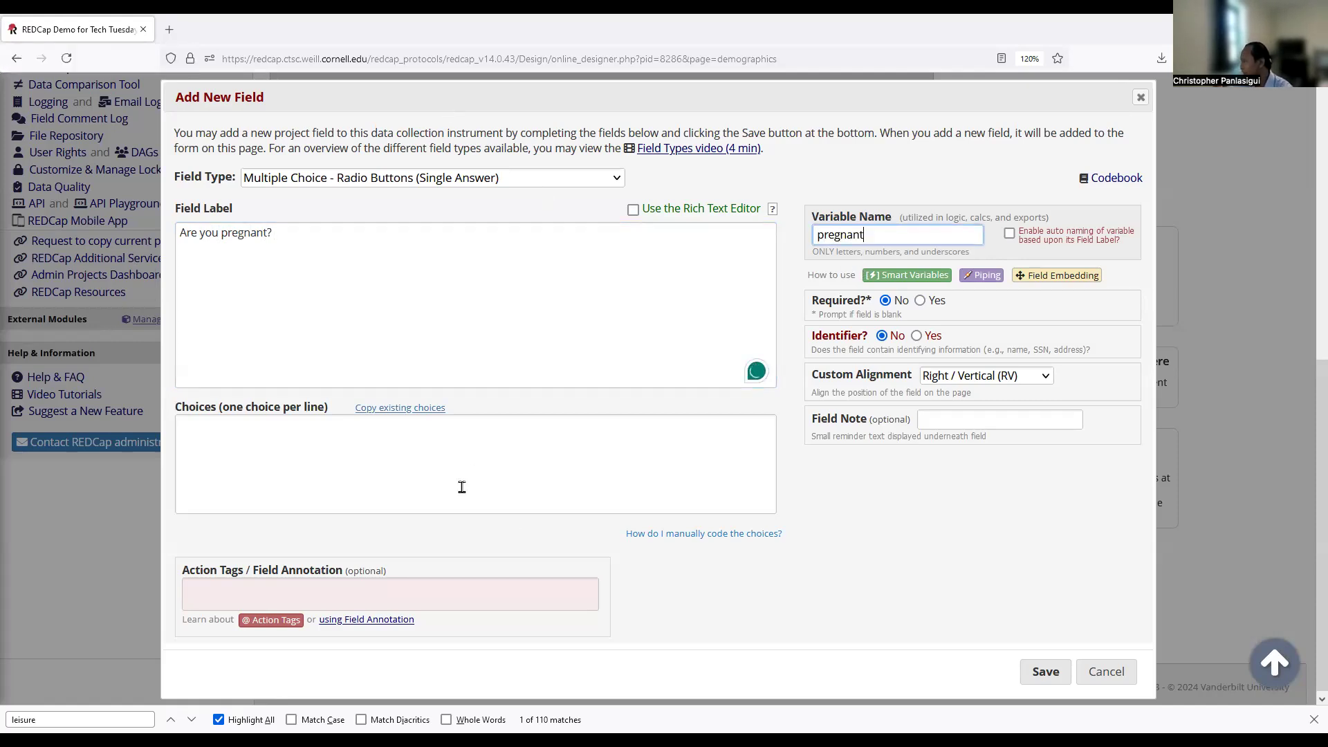
Set the pregnancy question's field type to Yes - No and save it.
click(417, 462)
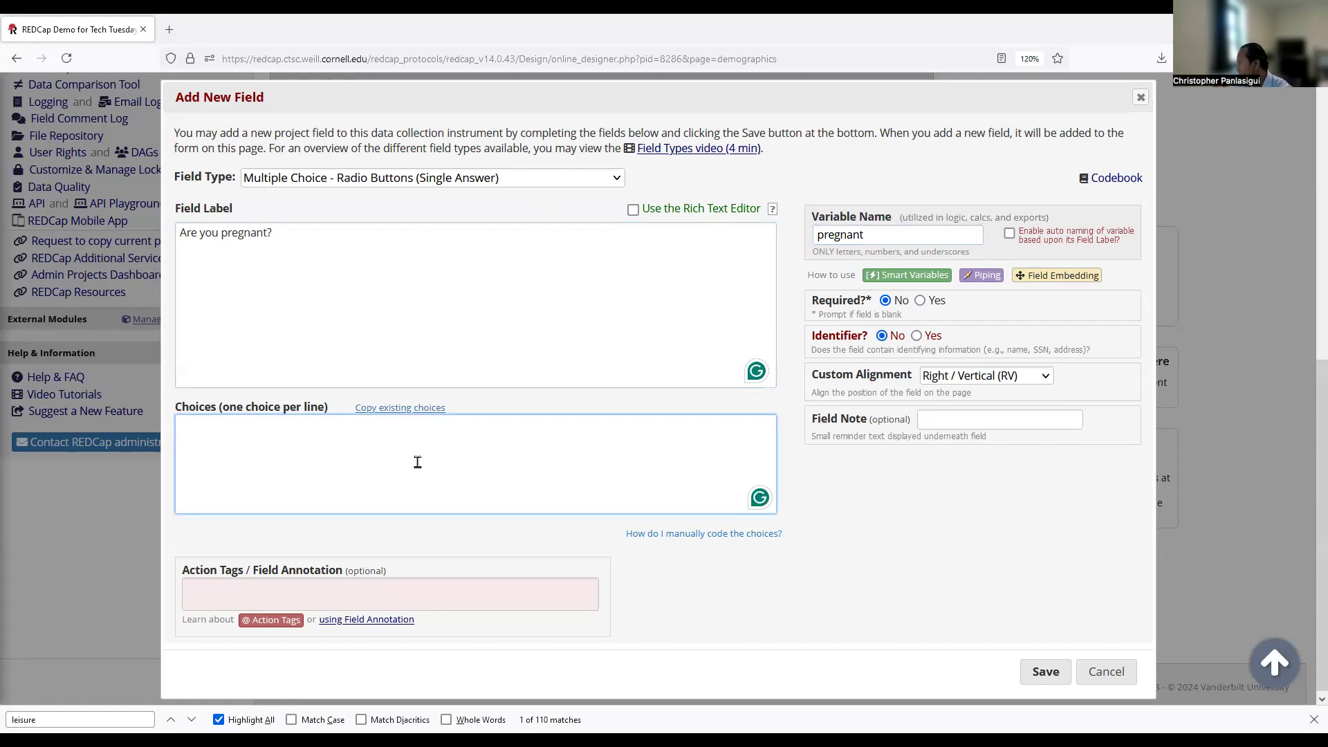
click(352, 178)
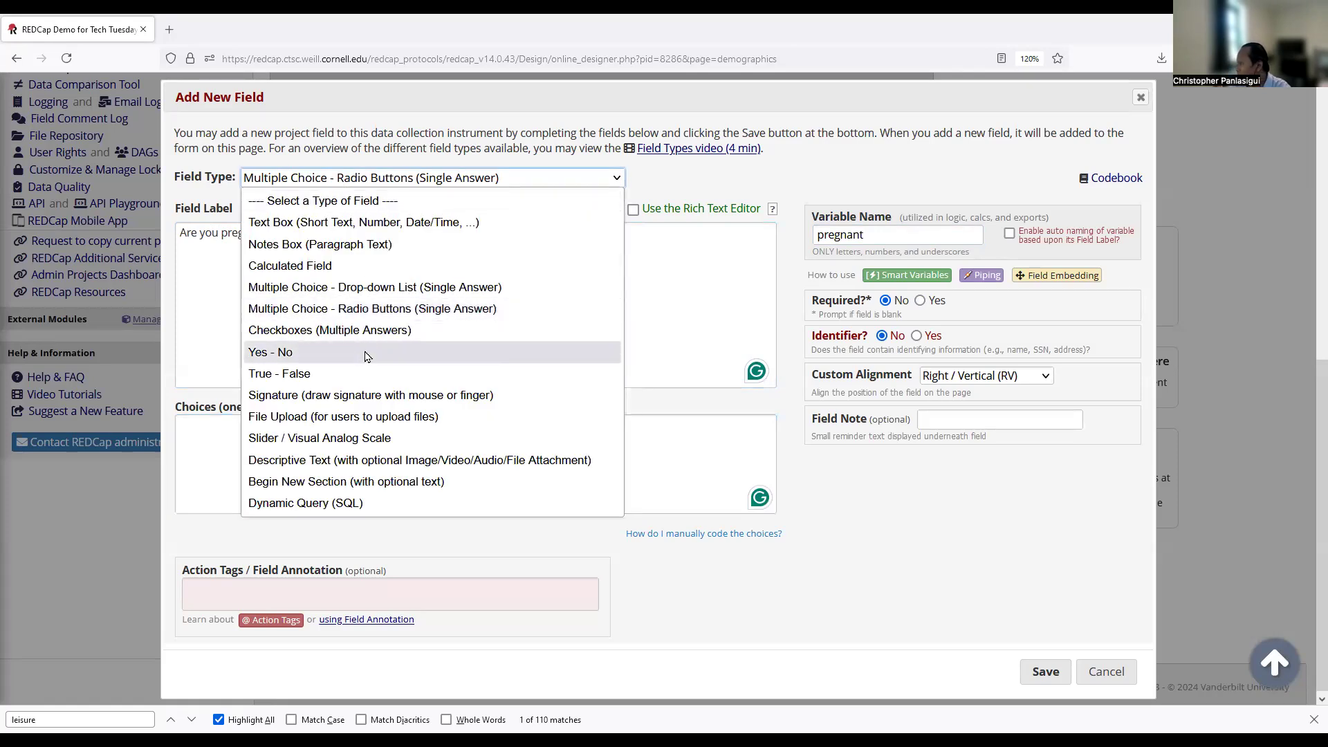
click(368, 354)
drag(166, 414, 281, 443)
click(266, 444)
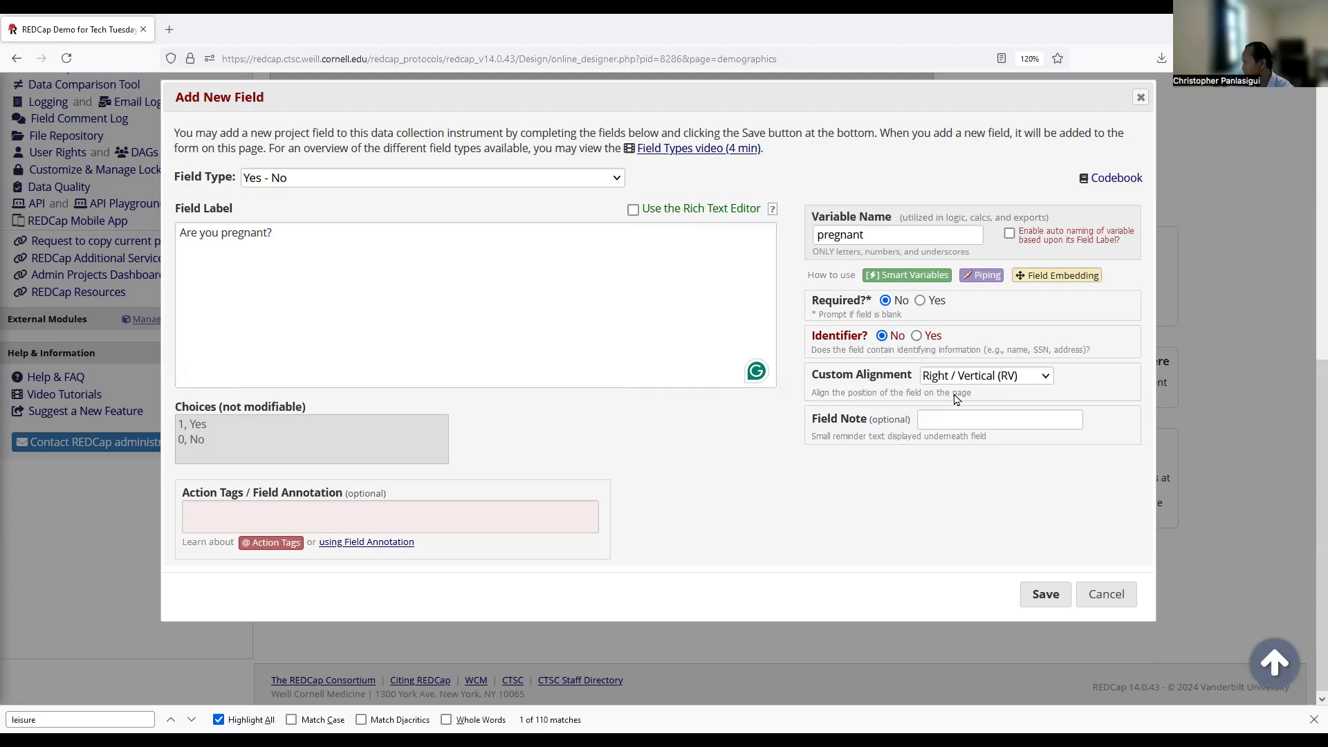
click(1021, 597)
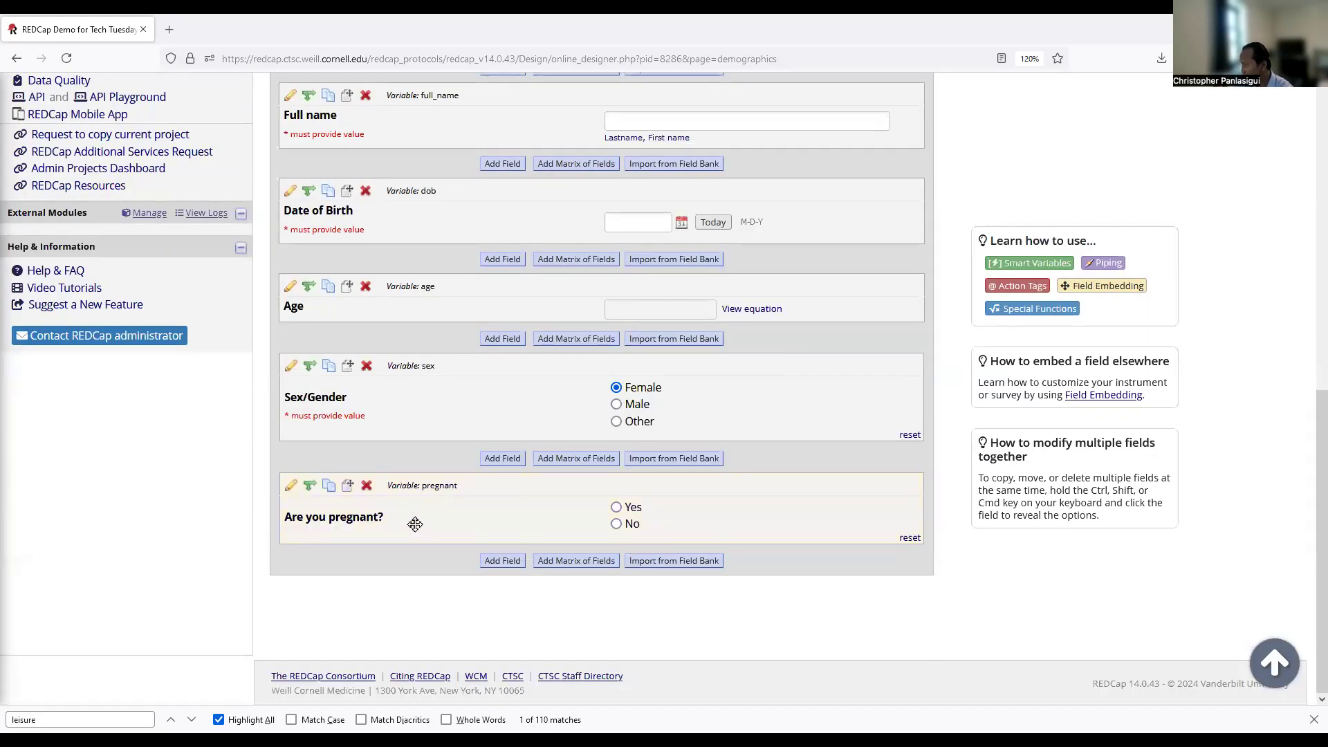
Start a new test record, choose Female for Sex/Gender, then leave for the Demographics designer.
scroll(415, 525, up, 6)
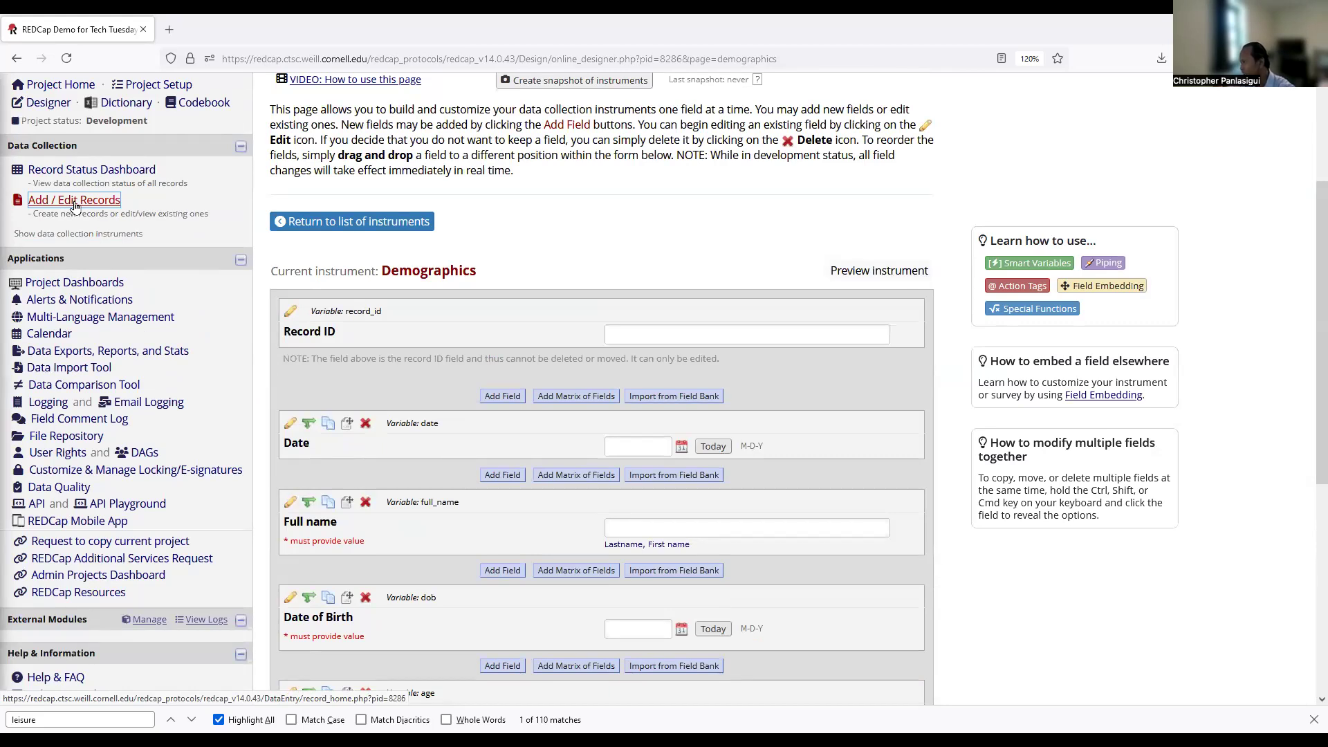
click(74, 201)
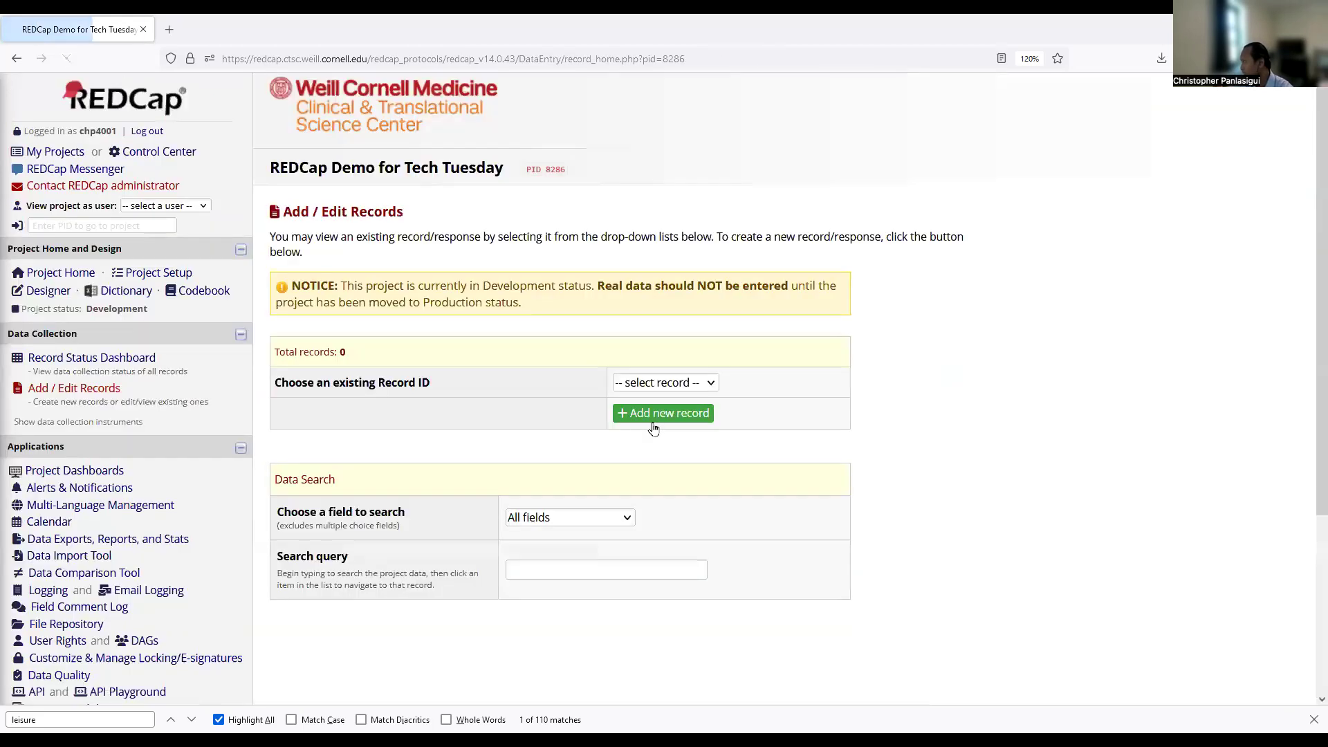
click(653, 423)
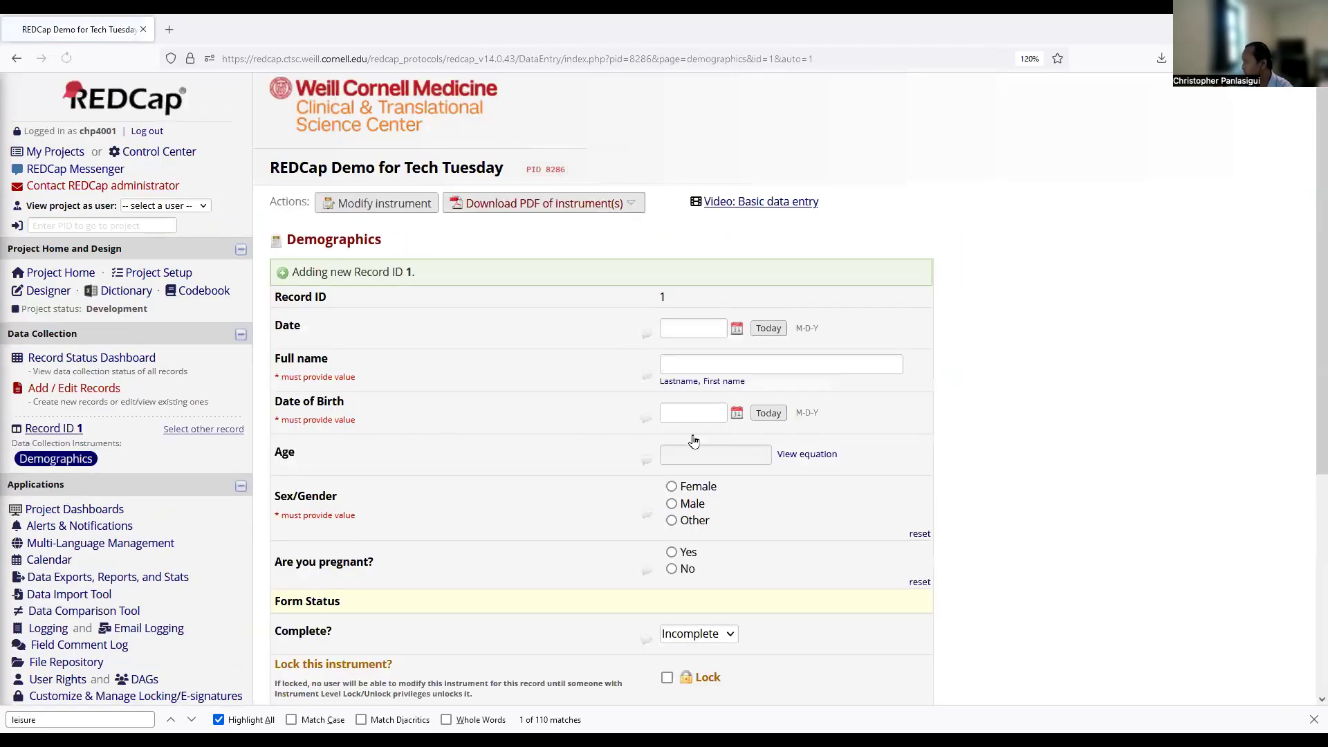
scroll(690, 435, down, 1)
click(671, 401)
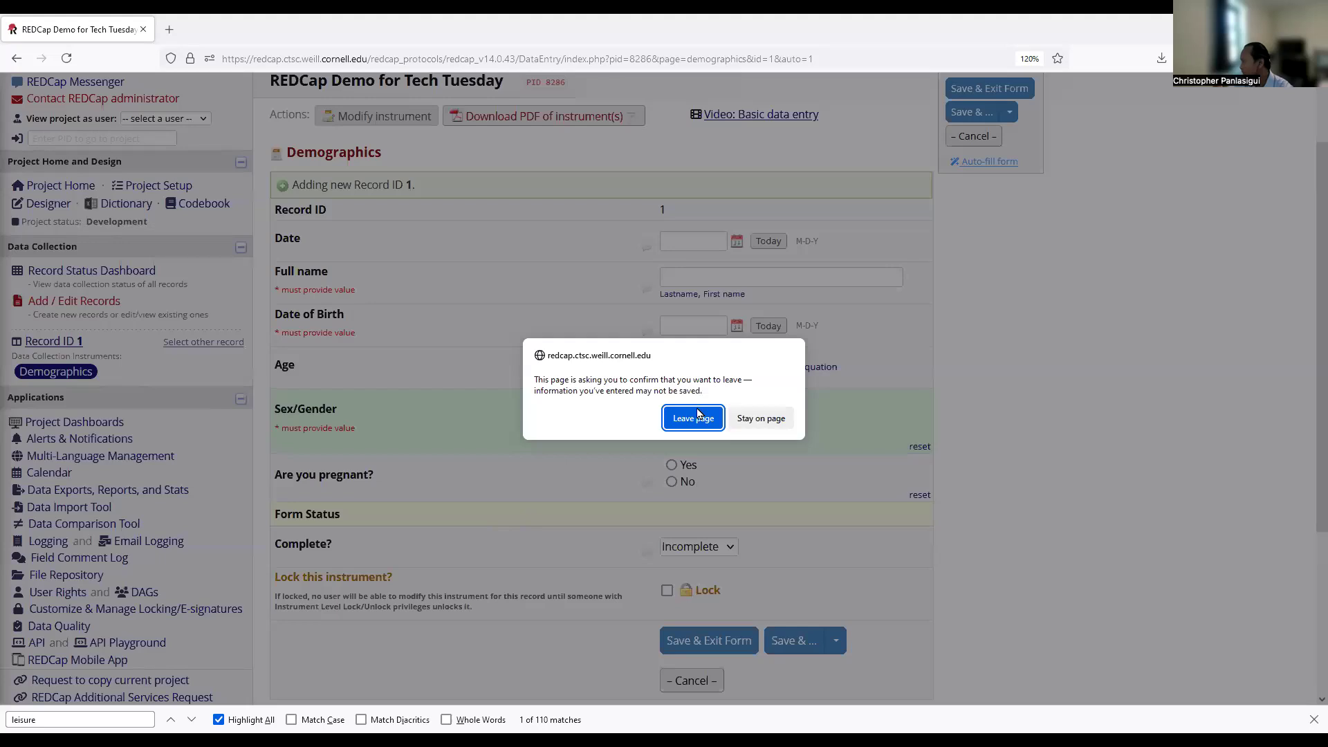
click(692, 416)
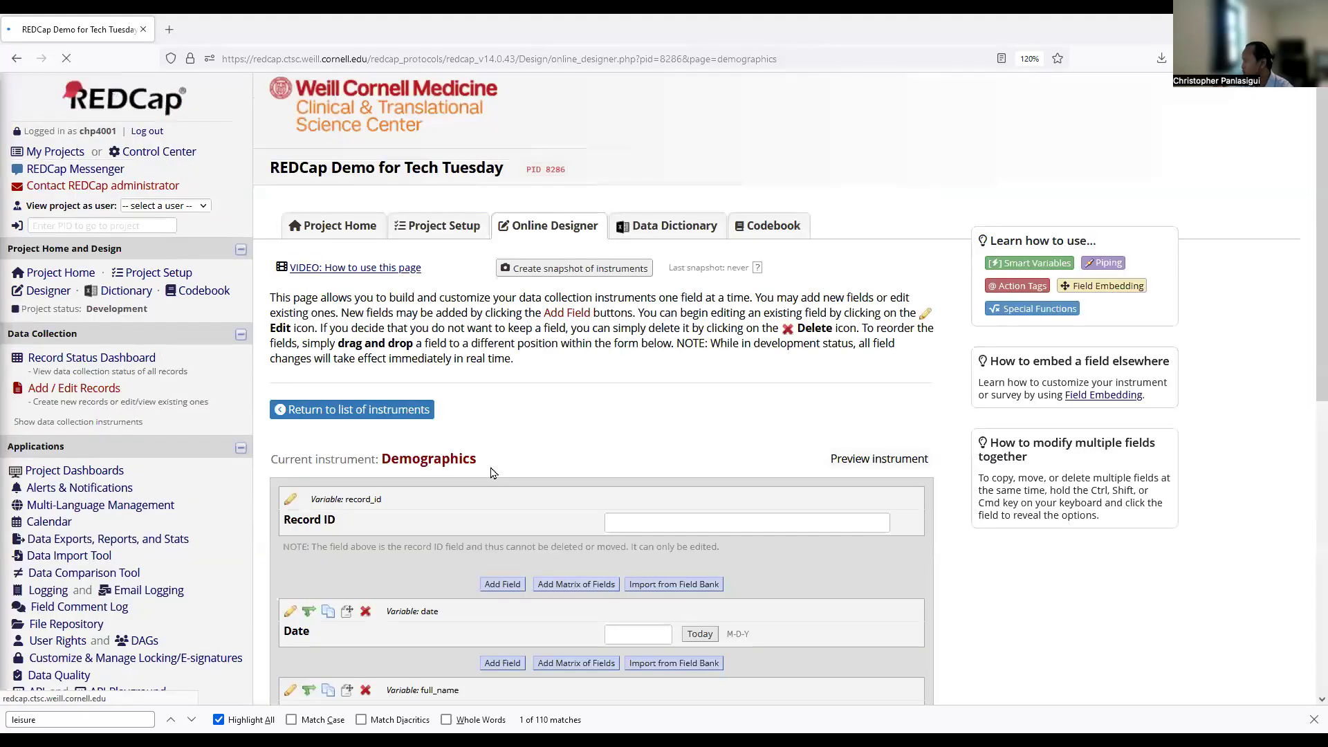
Open branching logic for 'Are you pregnant?' and switch to the Drag-N-Drop Logic Builder.
scroll(489, 474, down, 6)
scroll(487, 471, down, 1)
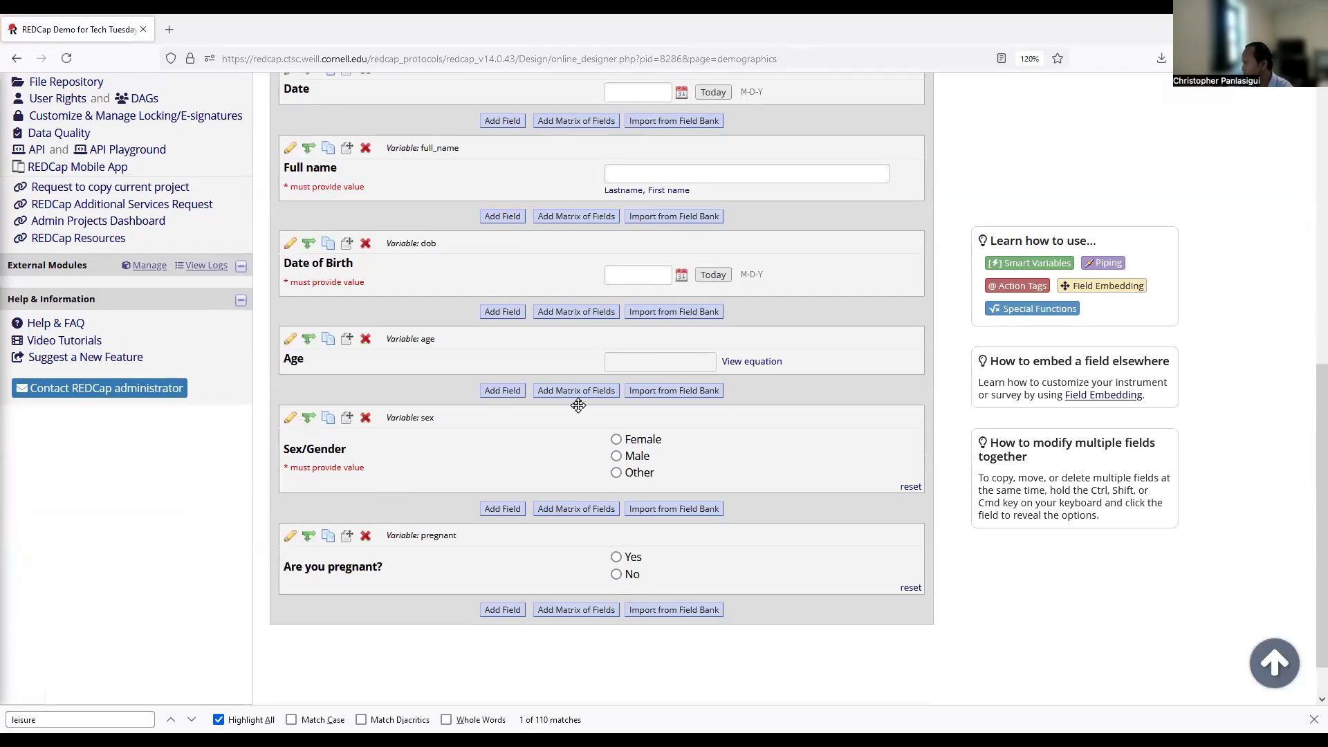
click(308, 535)
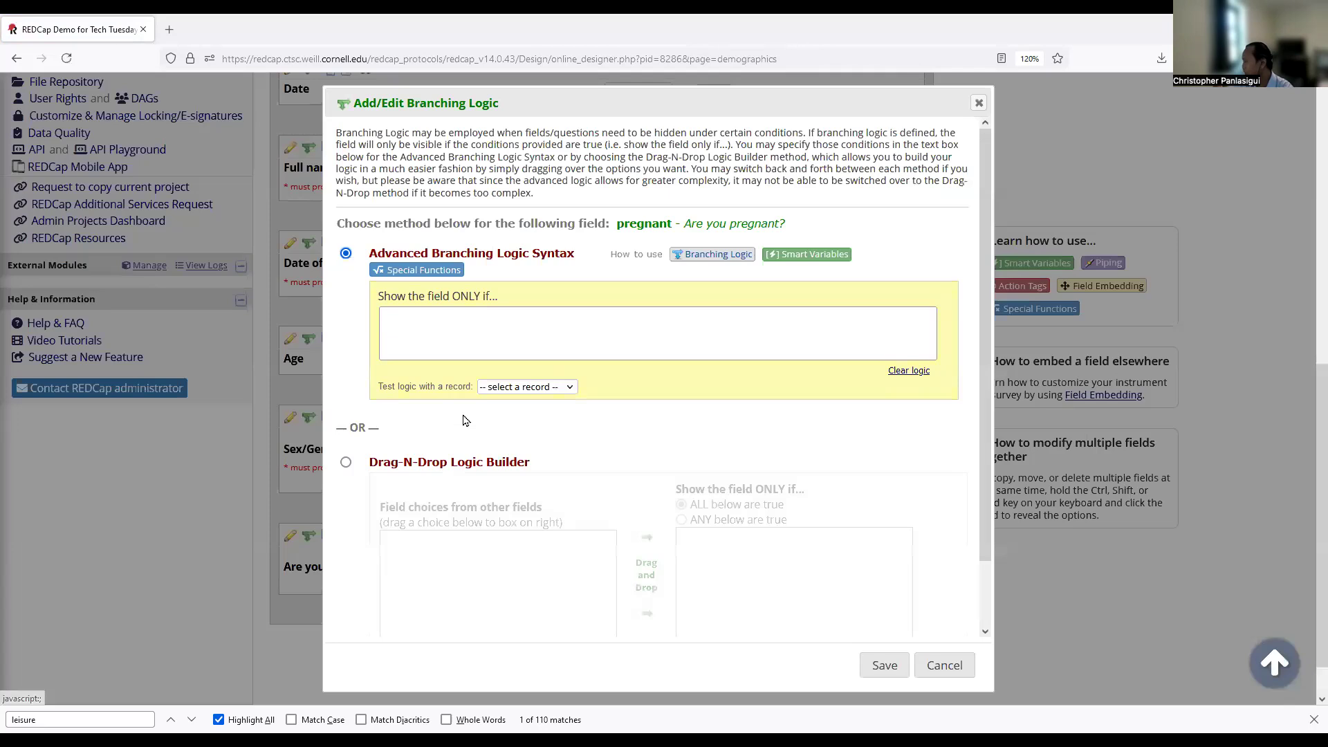
click(440, 329)
click(920, 643)
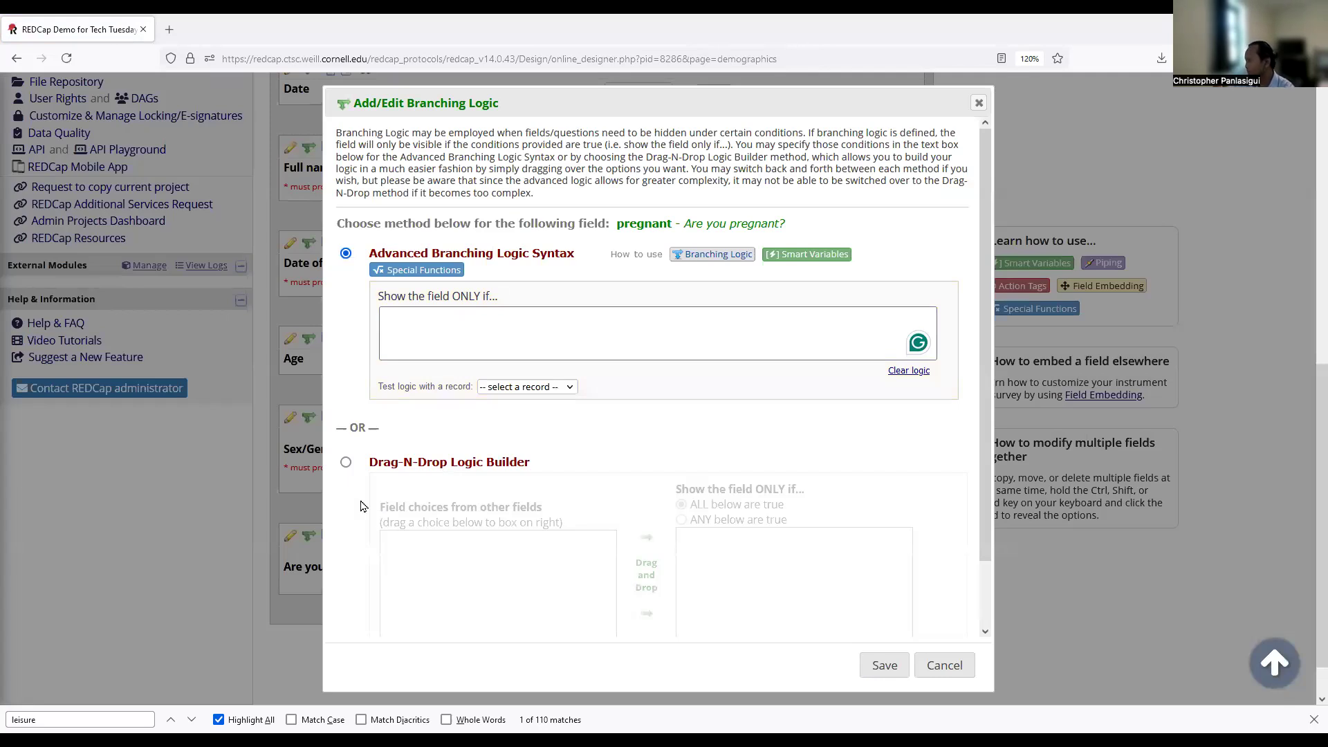
click(345, 462)
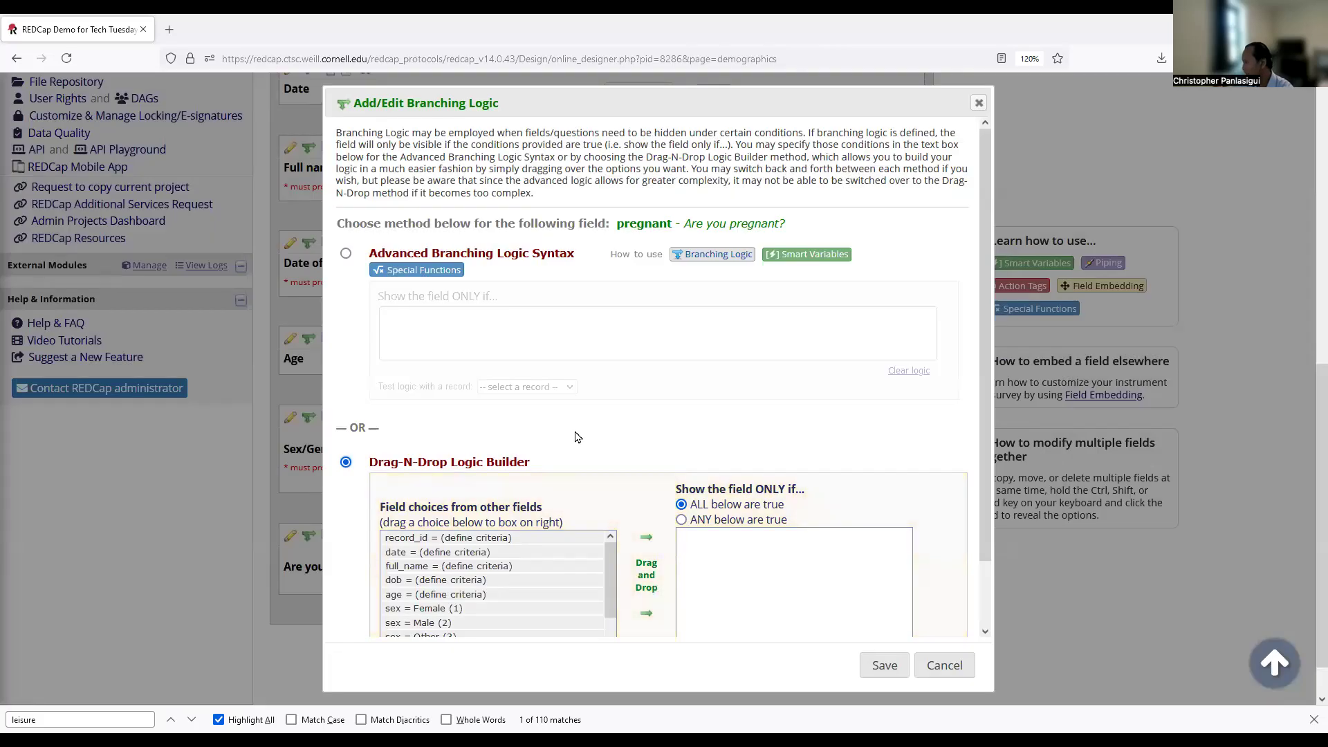
scroll(623, 476, down, 2)
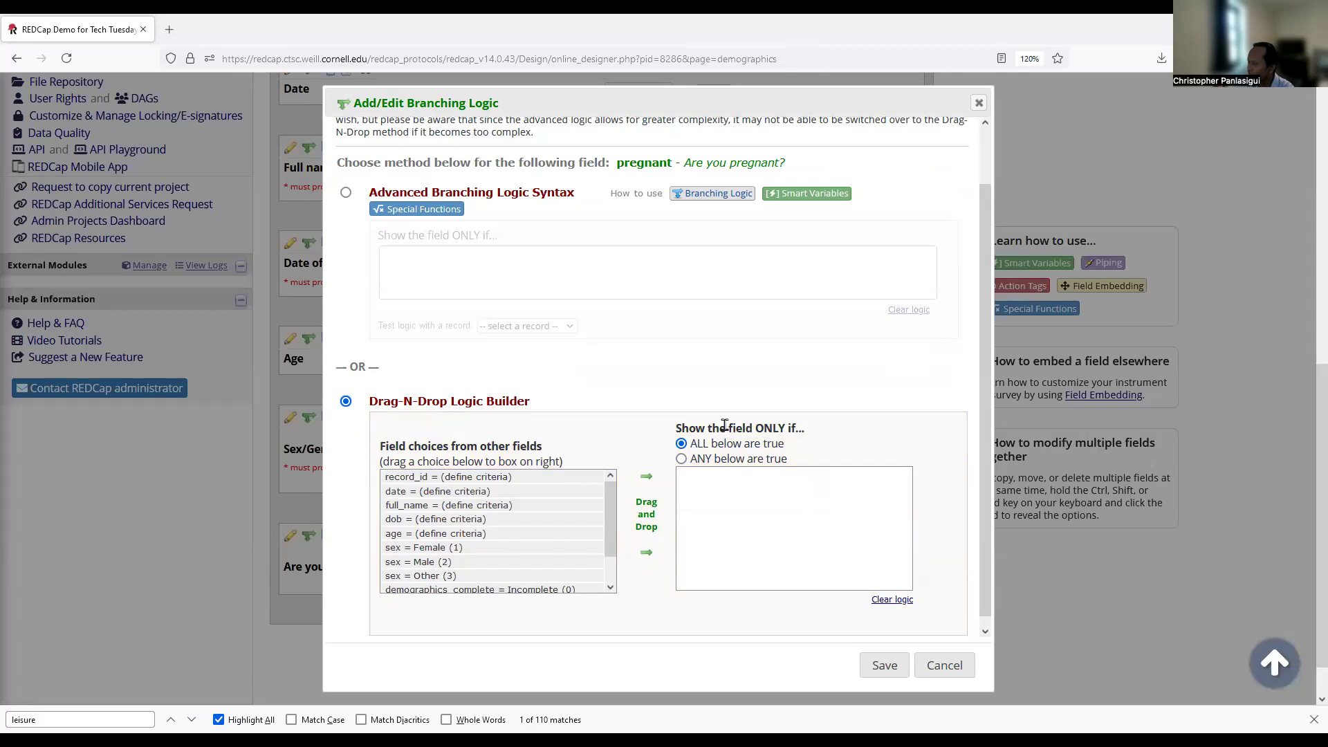
Drag in the condition sex = Female (1) and save the branching logic [sex] = '1'.
drag(724, 425, 784, 426)
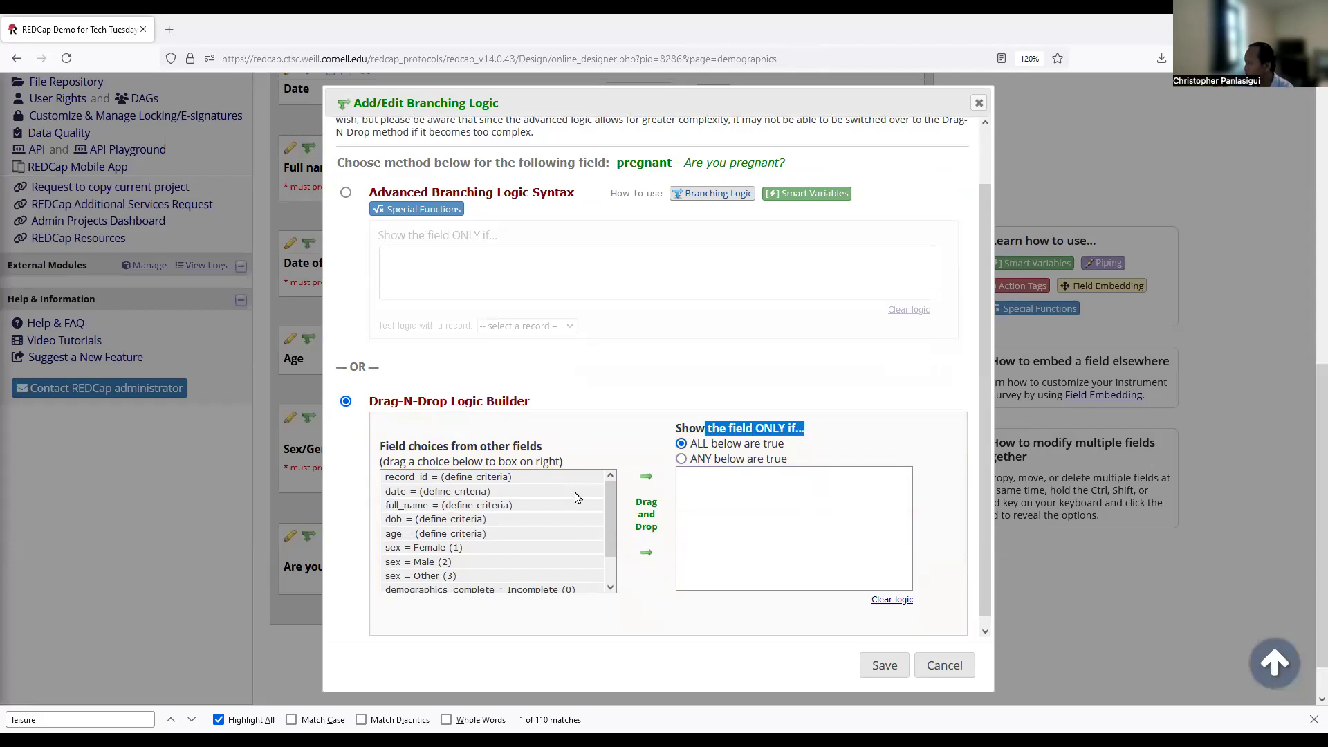
drag(706, 443, 796, 444)
click(790, 445)
drag(694, 443, 804, 451)
click(804, 450)
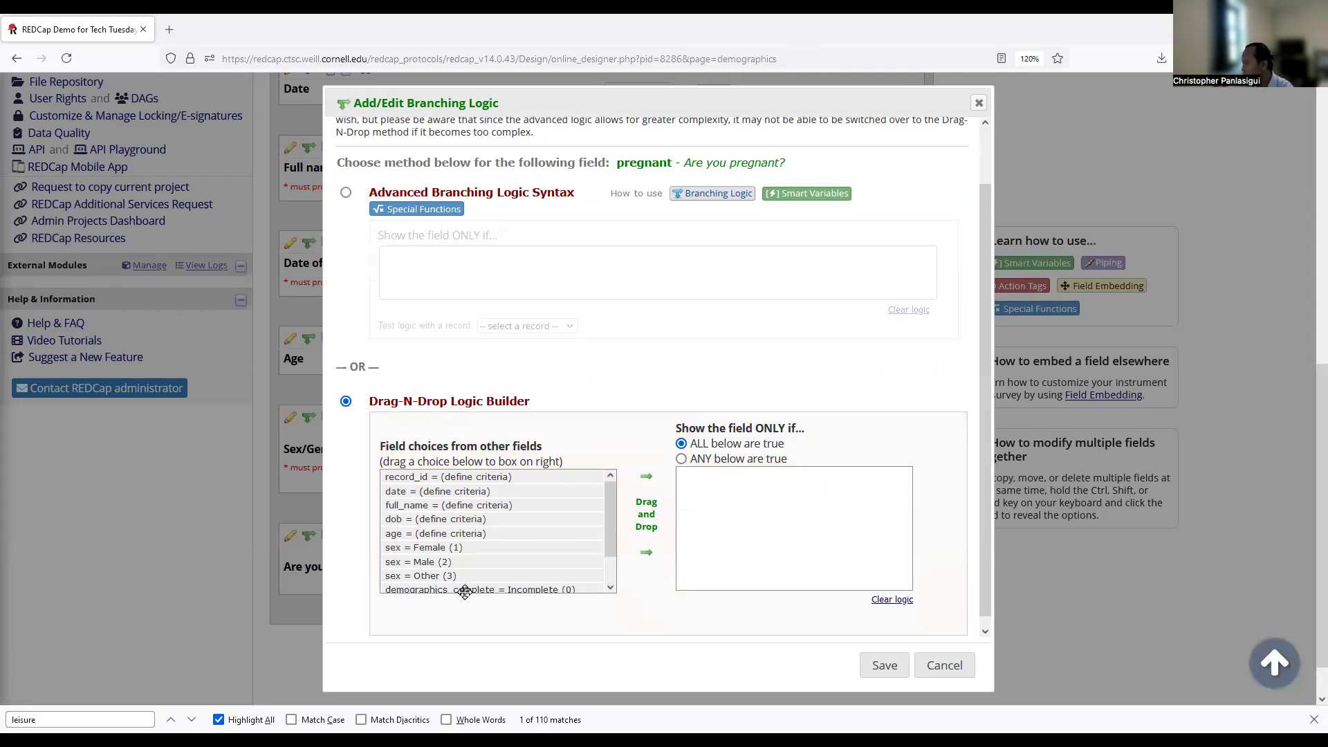
drag(411, 548, 712, 527)
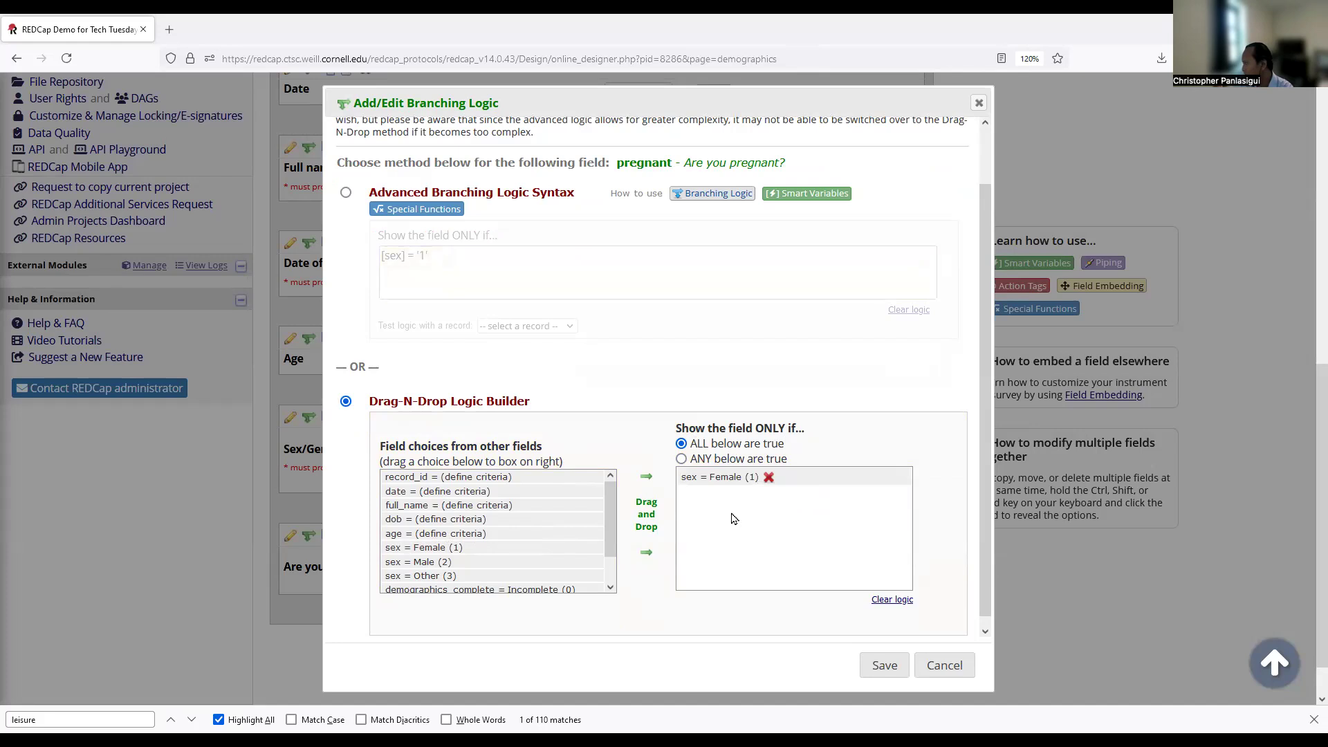
click(886, 669)
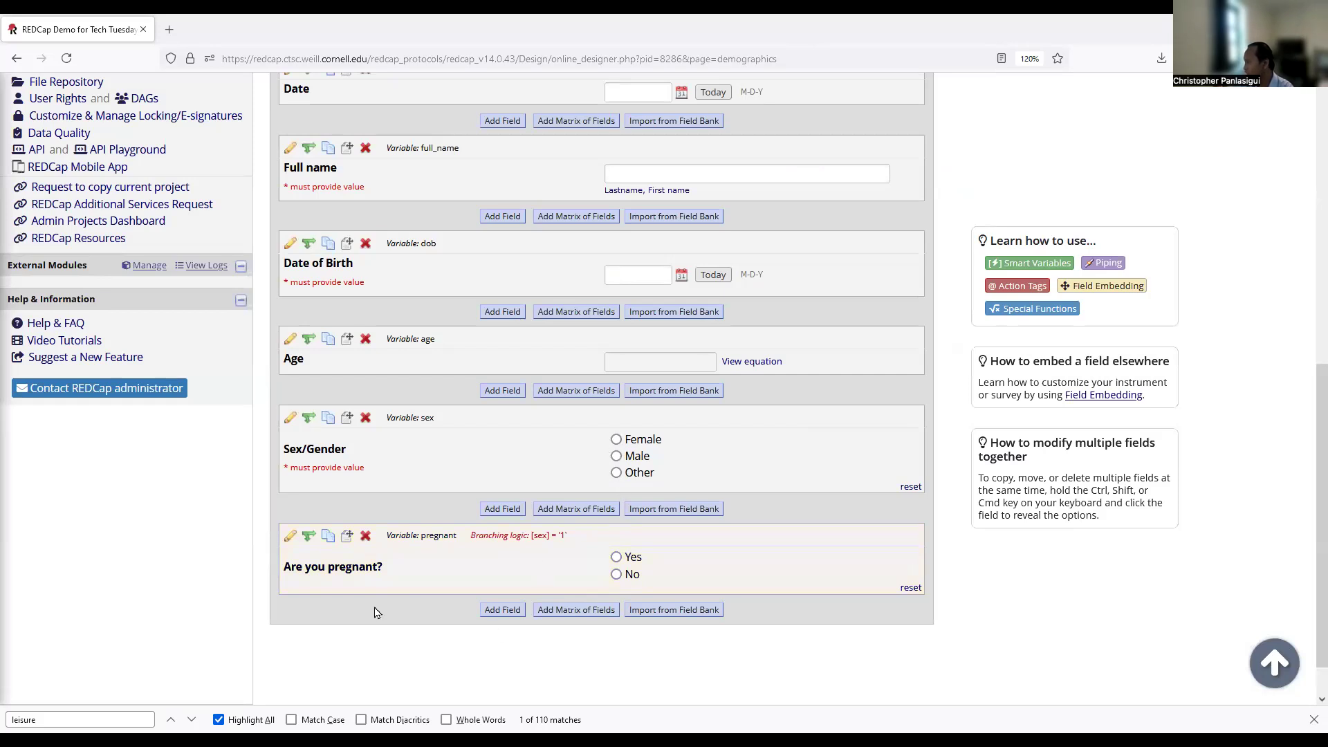
On a new unsaved test record, choose Female to reveal the pregnancy question, then return to Designer.
scroll(377, 613, up, 7)
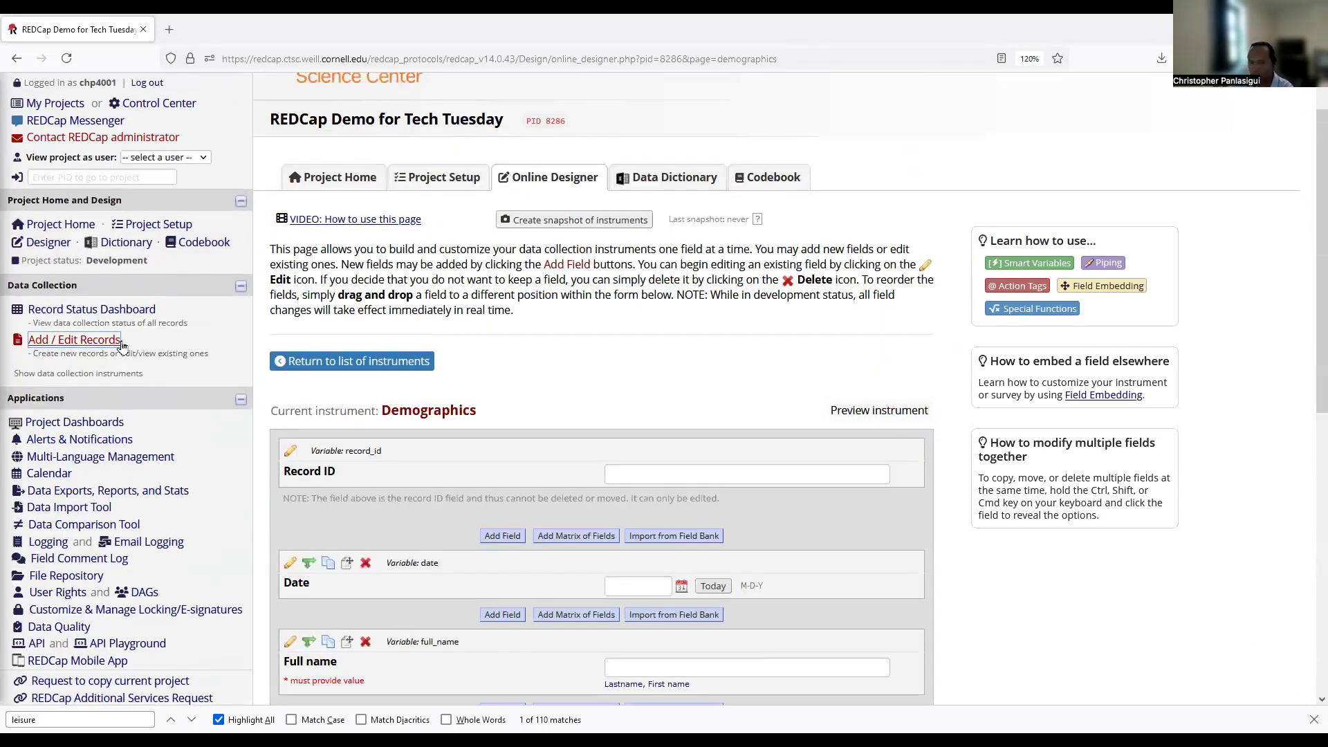
click(74, 340)
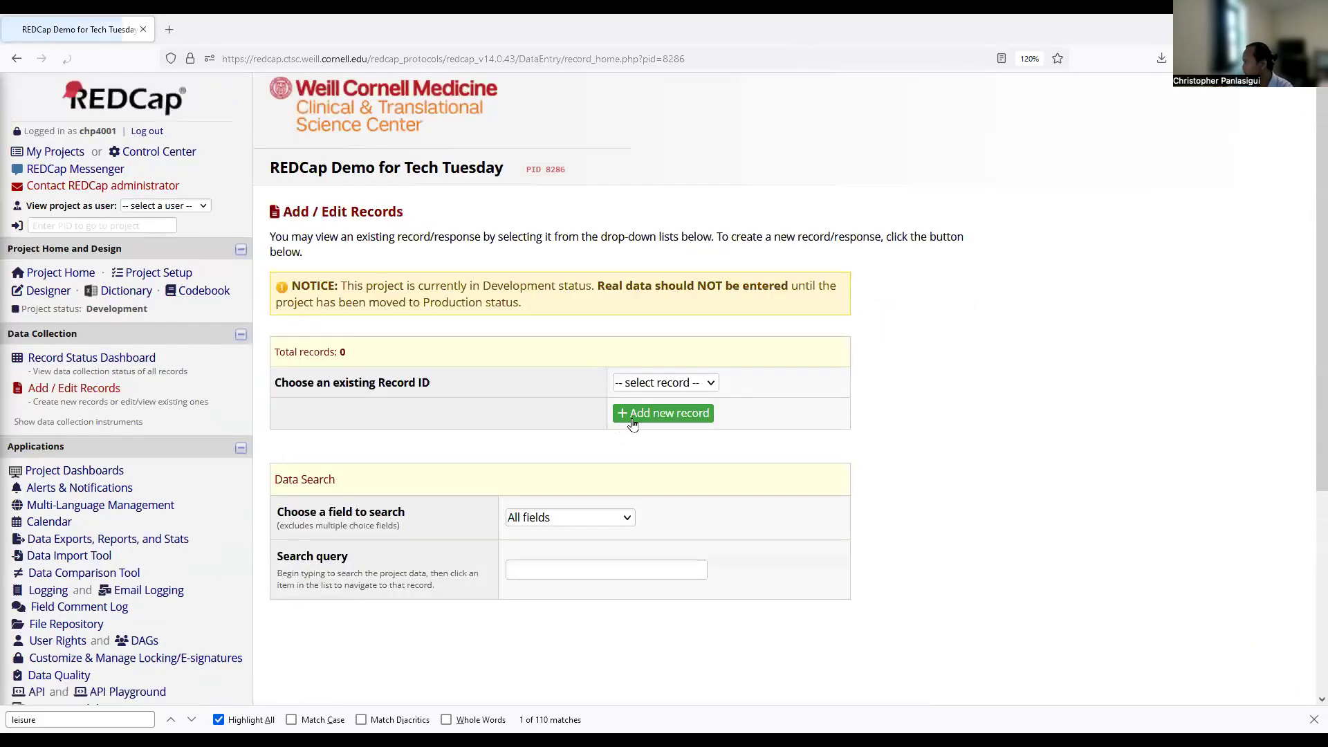
click(633, 423)
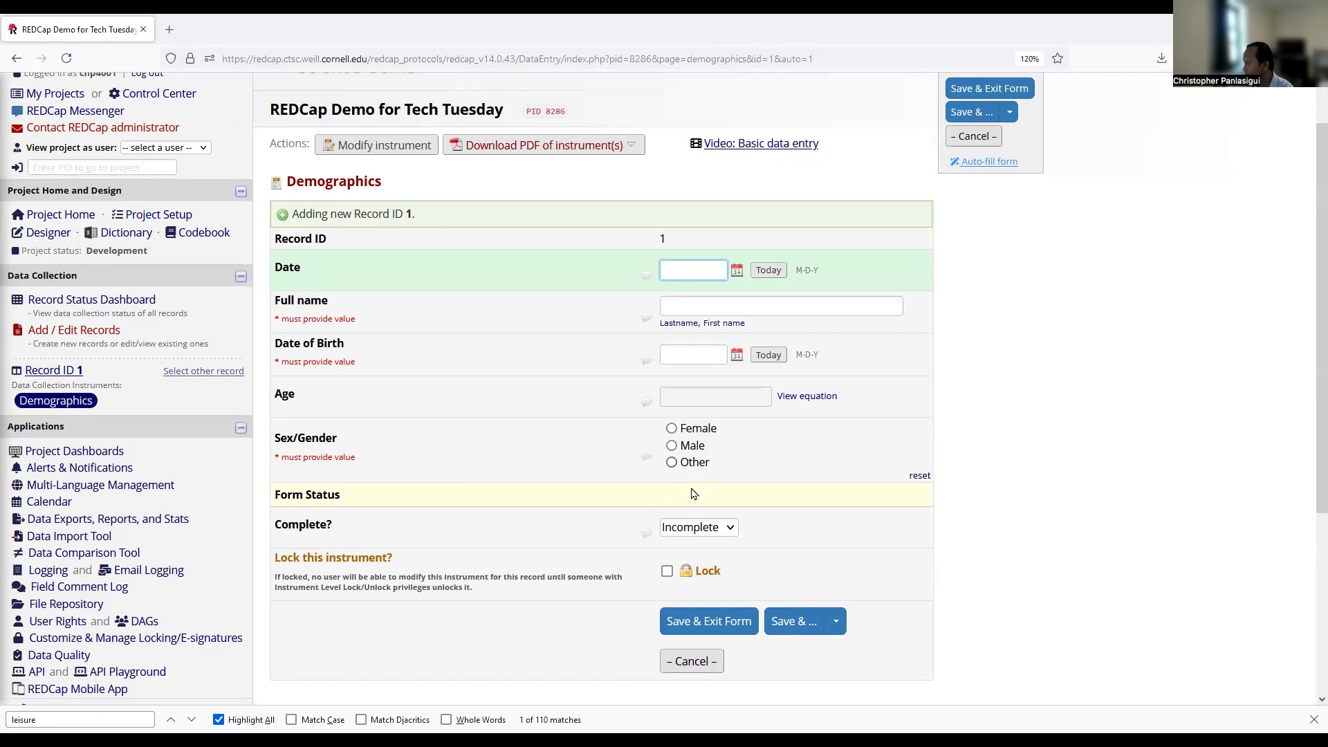
click(672, 429)
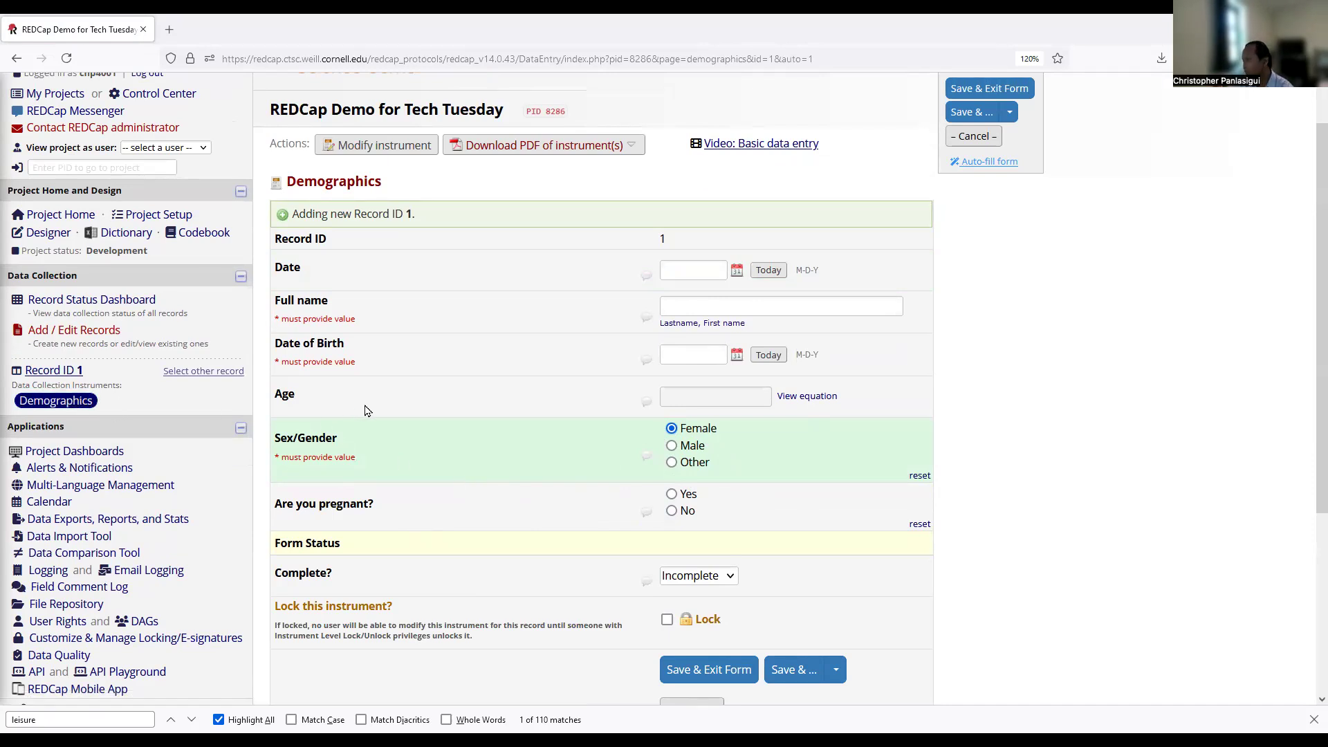
click(59, 233)
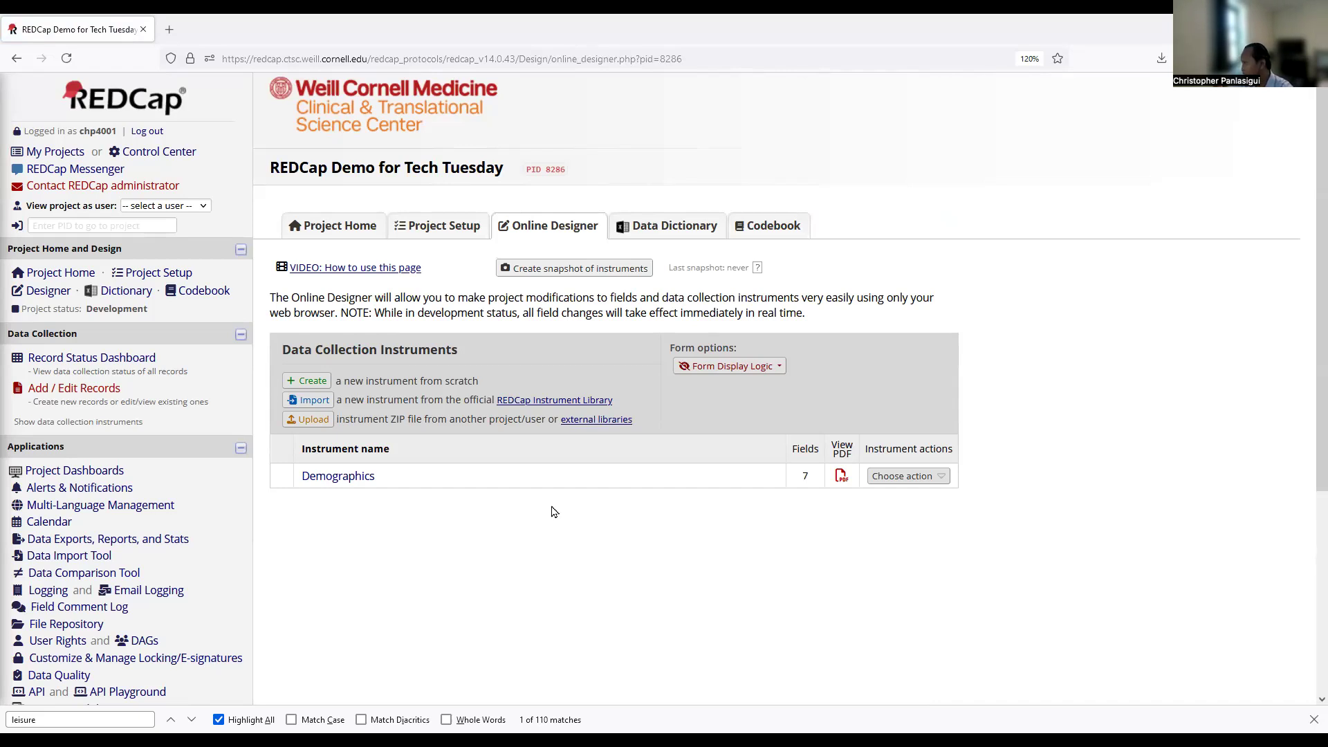
Create a new instrument named Vitals positioned below Demographics.
click(756, 366)
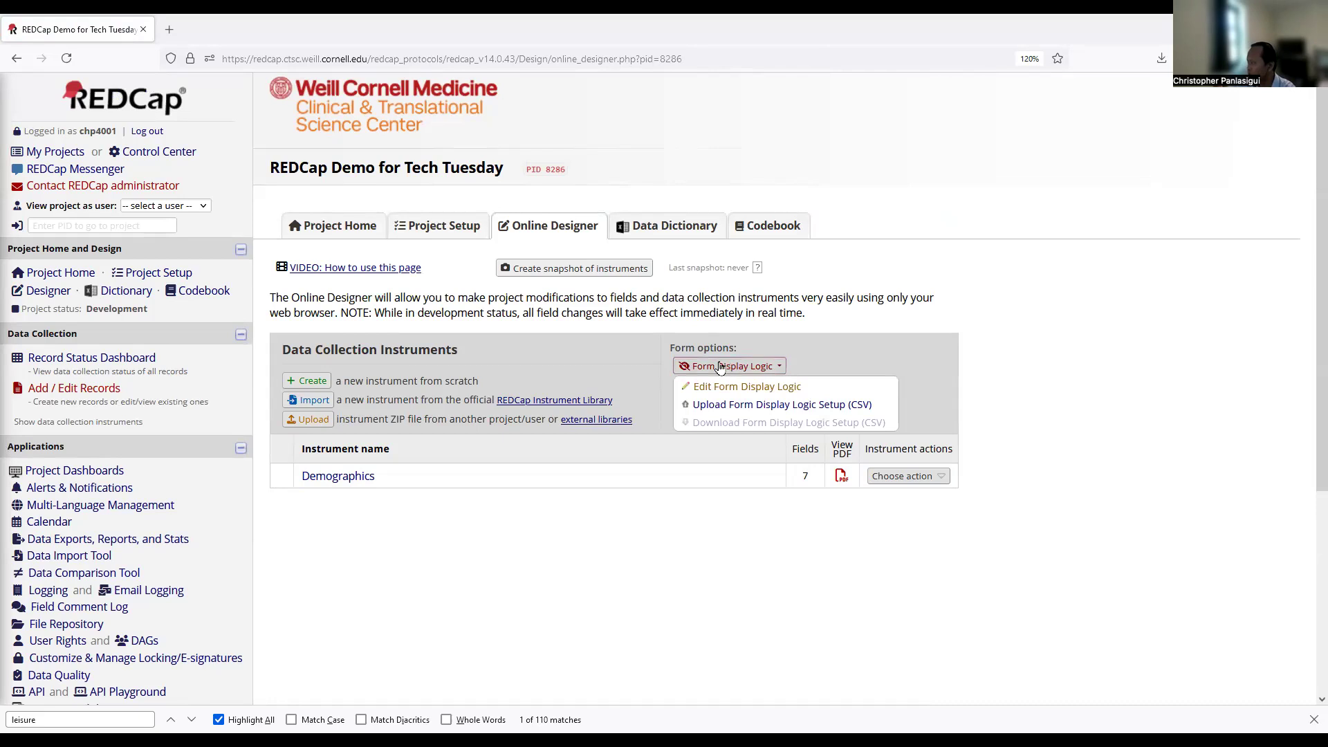
click(587, 359)
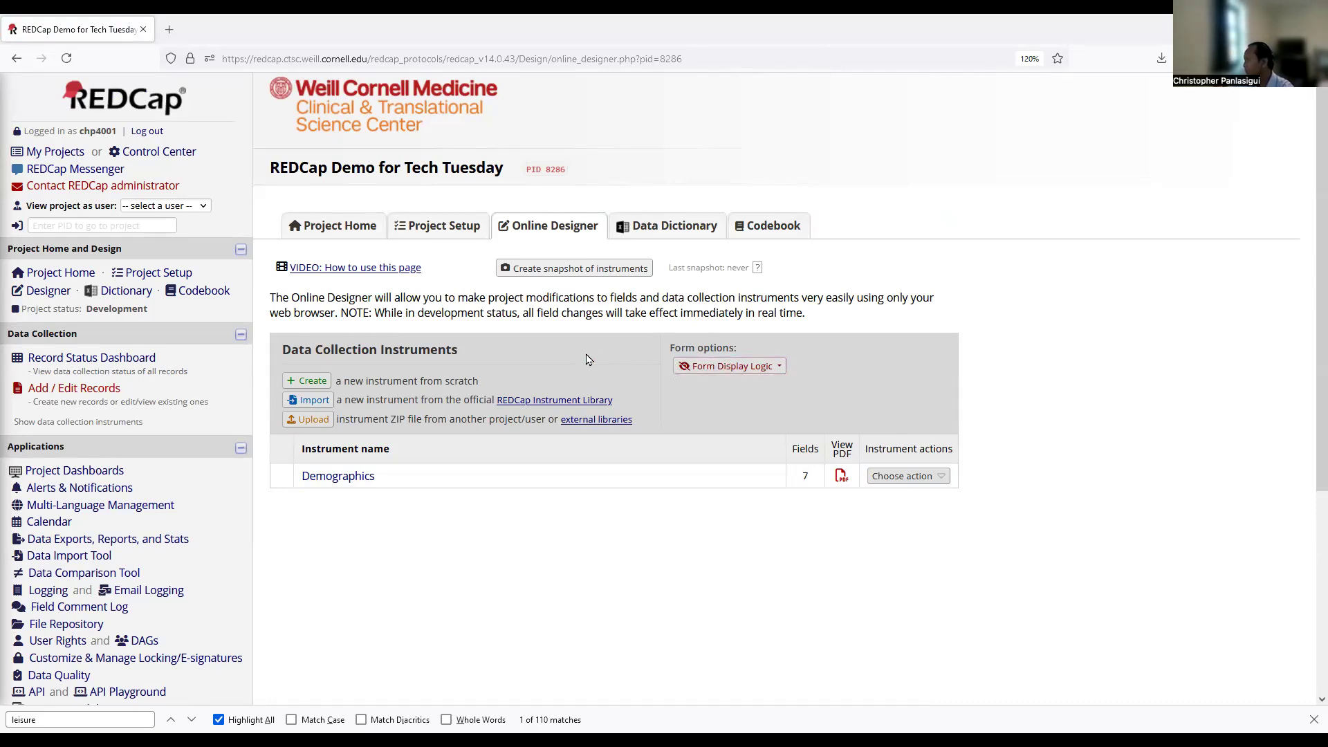
click(312, 380)
click(320, 505)
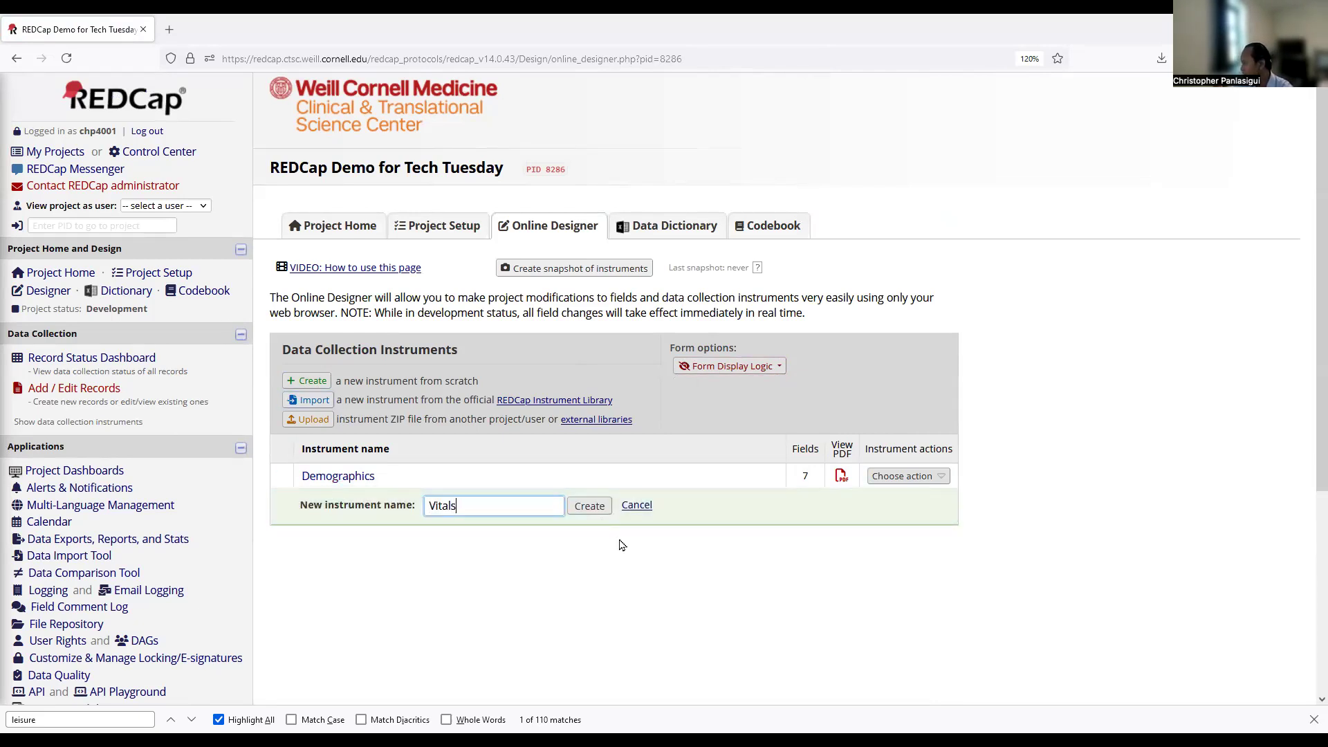
click(590, 506)
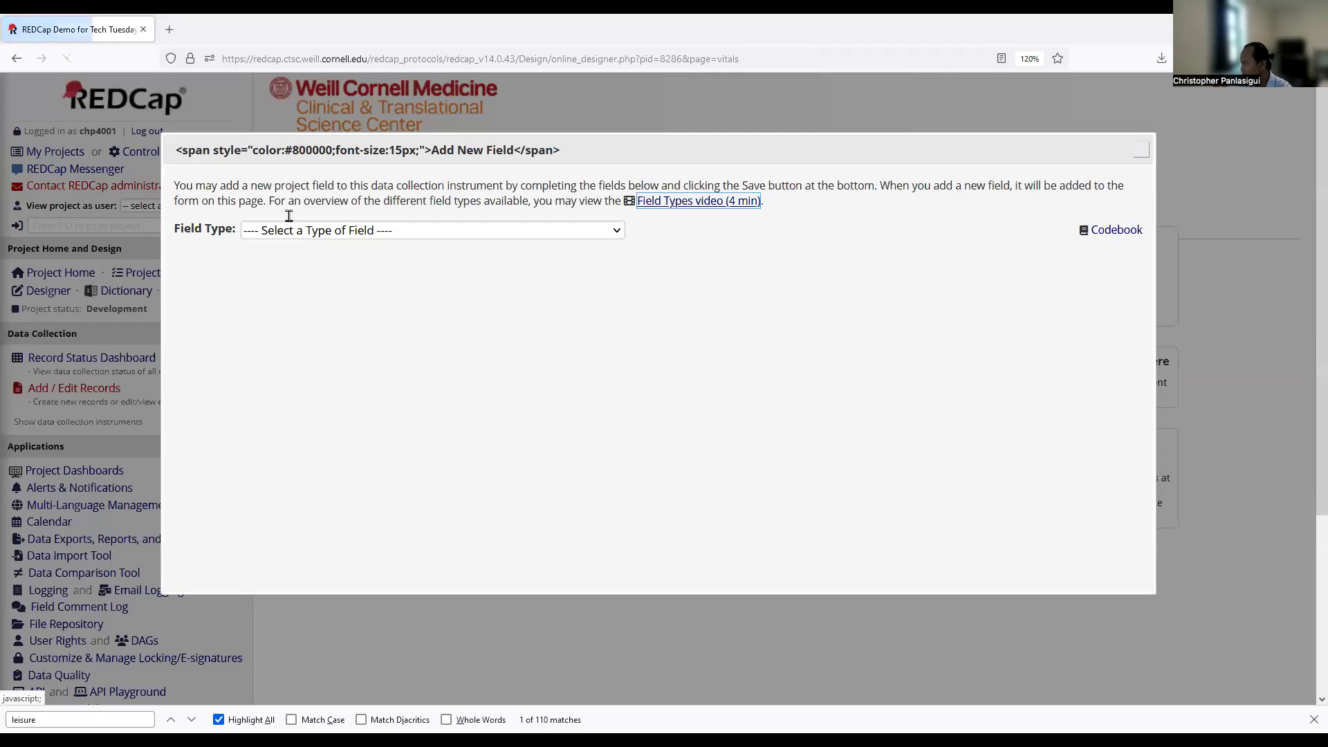
Add an integer-validated text box labelled Systolic with variable systole.
click(287, 234)
click(321, 275)
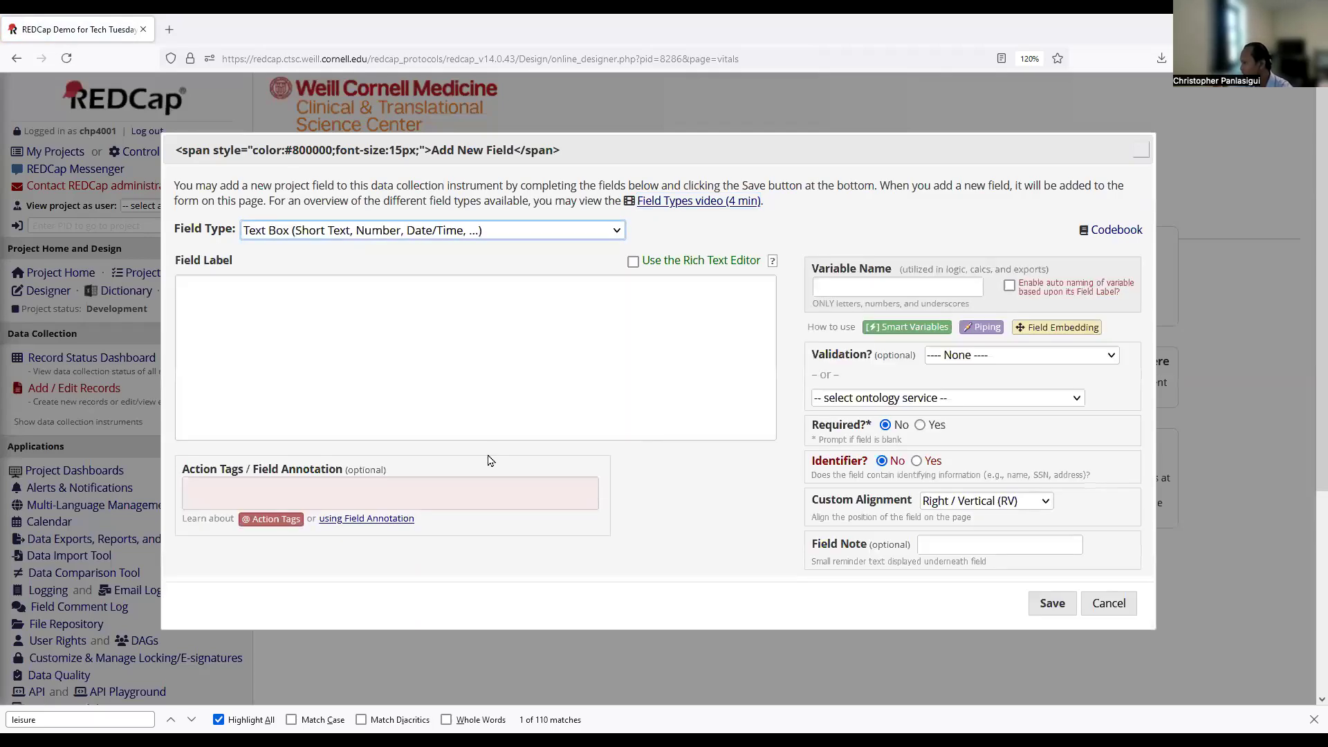
click(421, 374)
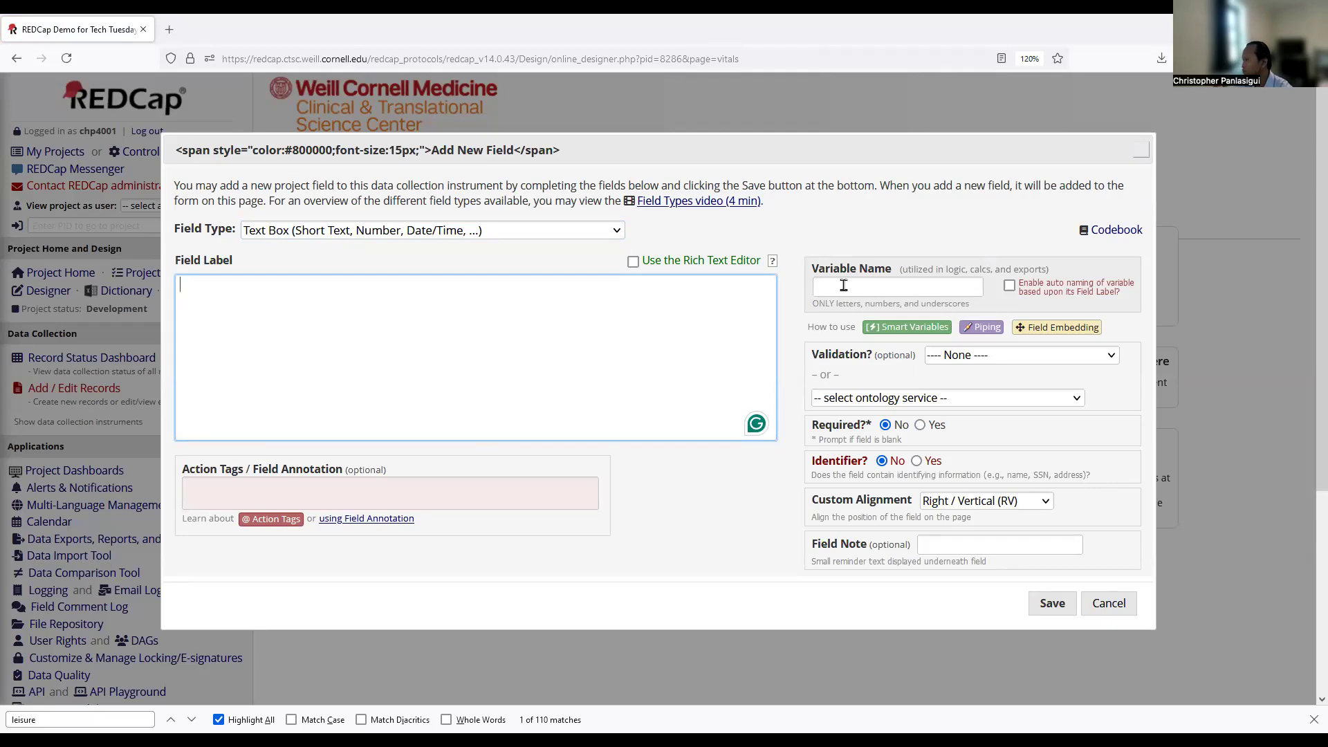
key(Tab)
text(systole)
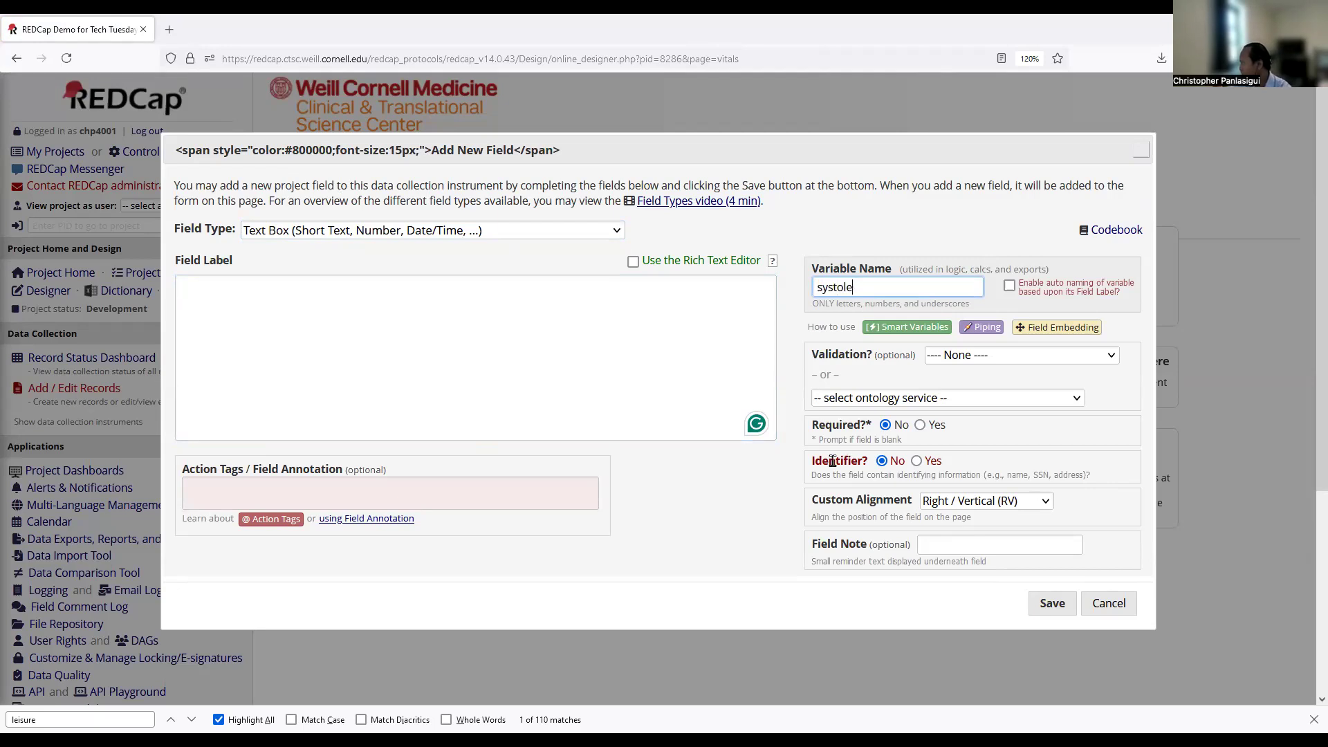
click(1020, 356)
click(996, 634)
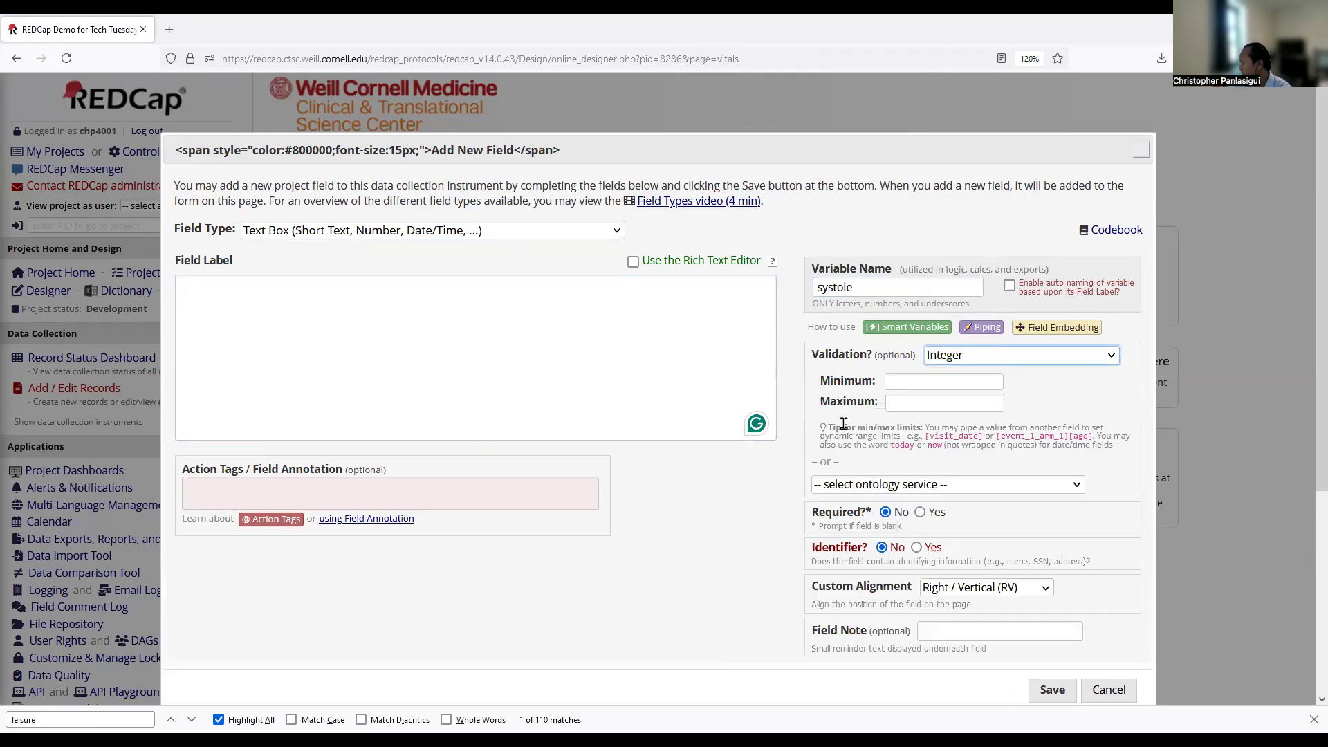
click(902, 403)
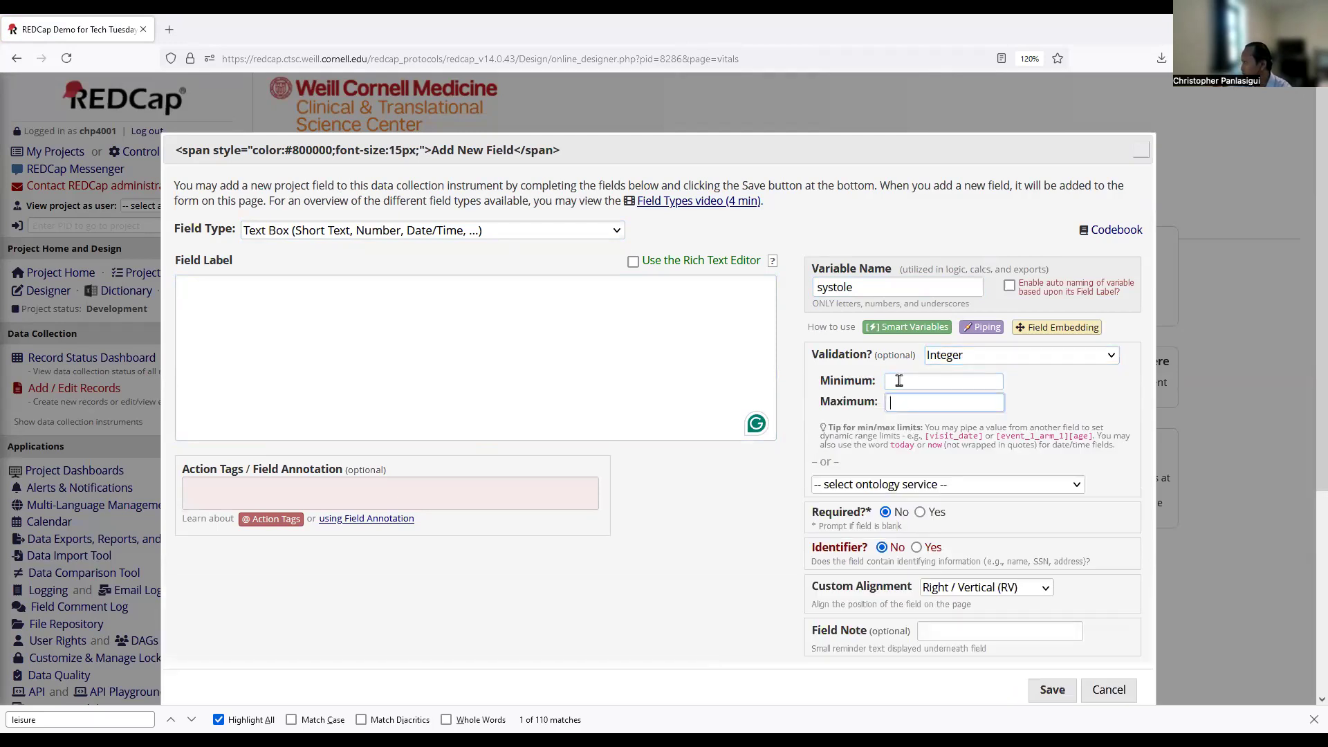
scroll(745, 445, down, 2)
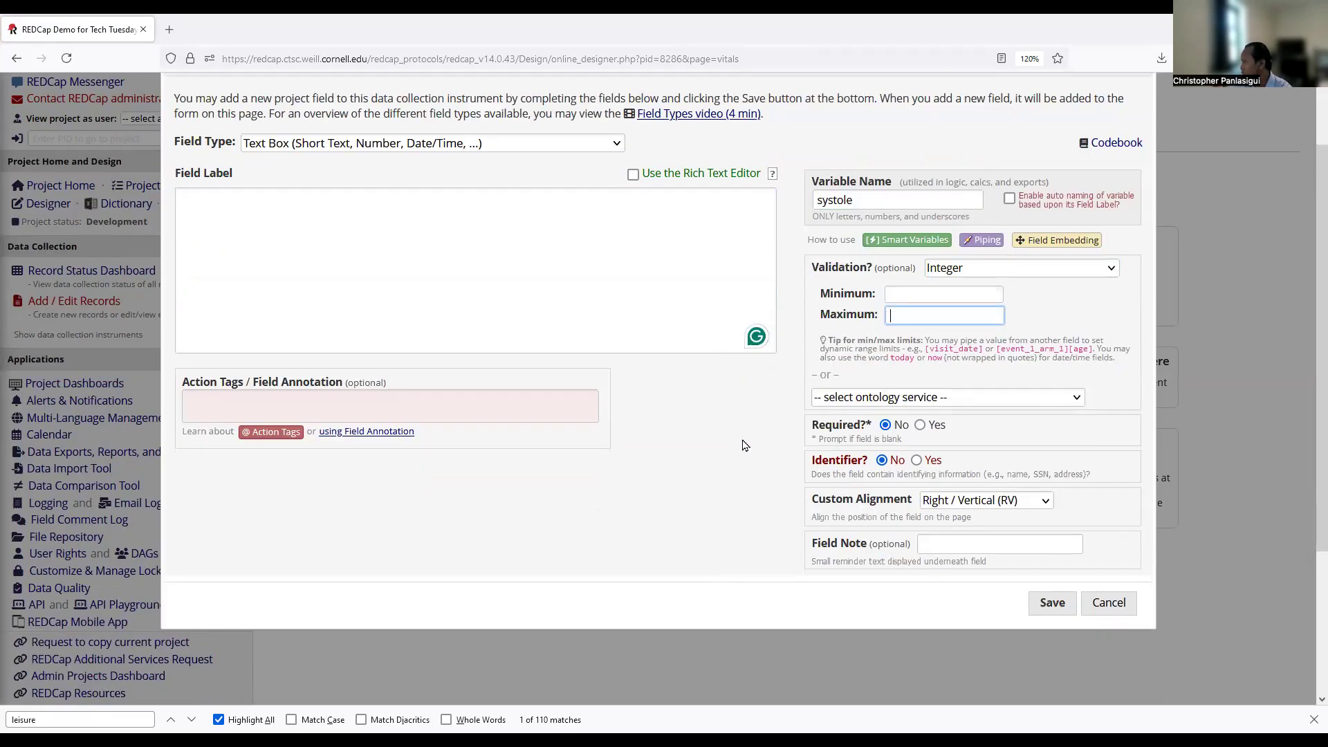
click(221, 240)
text(Systolic)
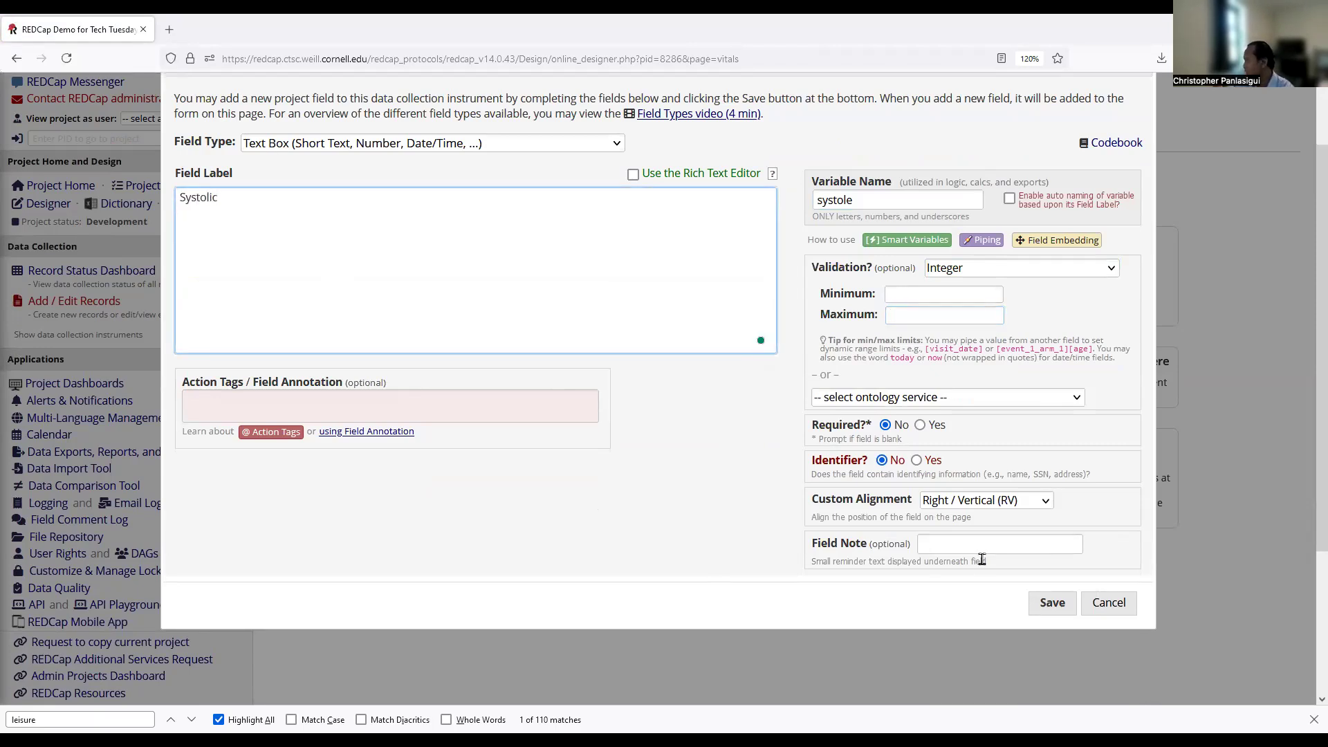
click(1052, 602)
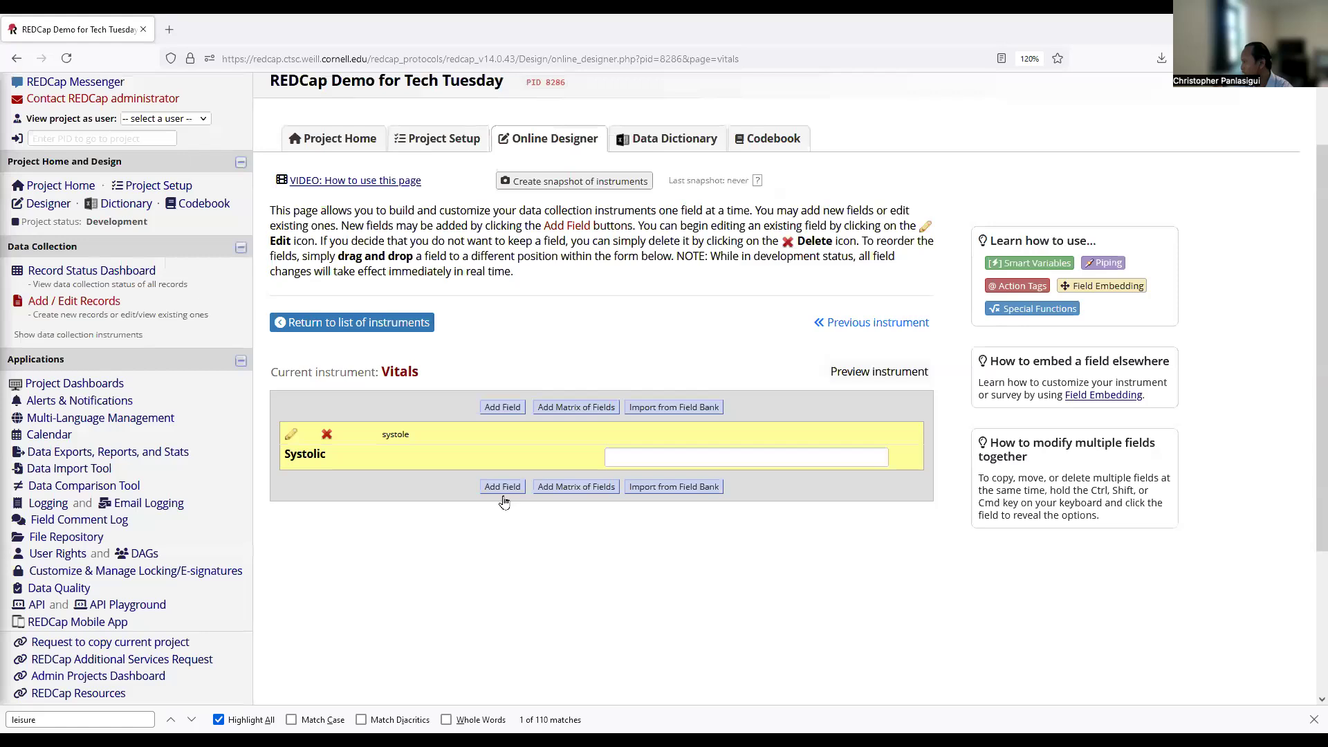
Add an integer-validated text box labelled Diastolic with variable diastolic below Systolic.
click(503, 488)
click(291, 347)
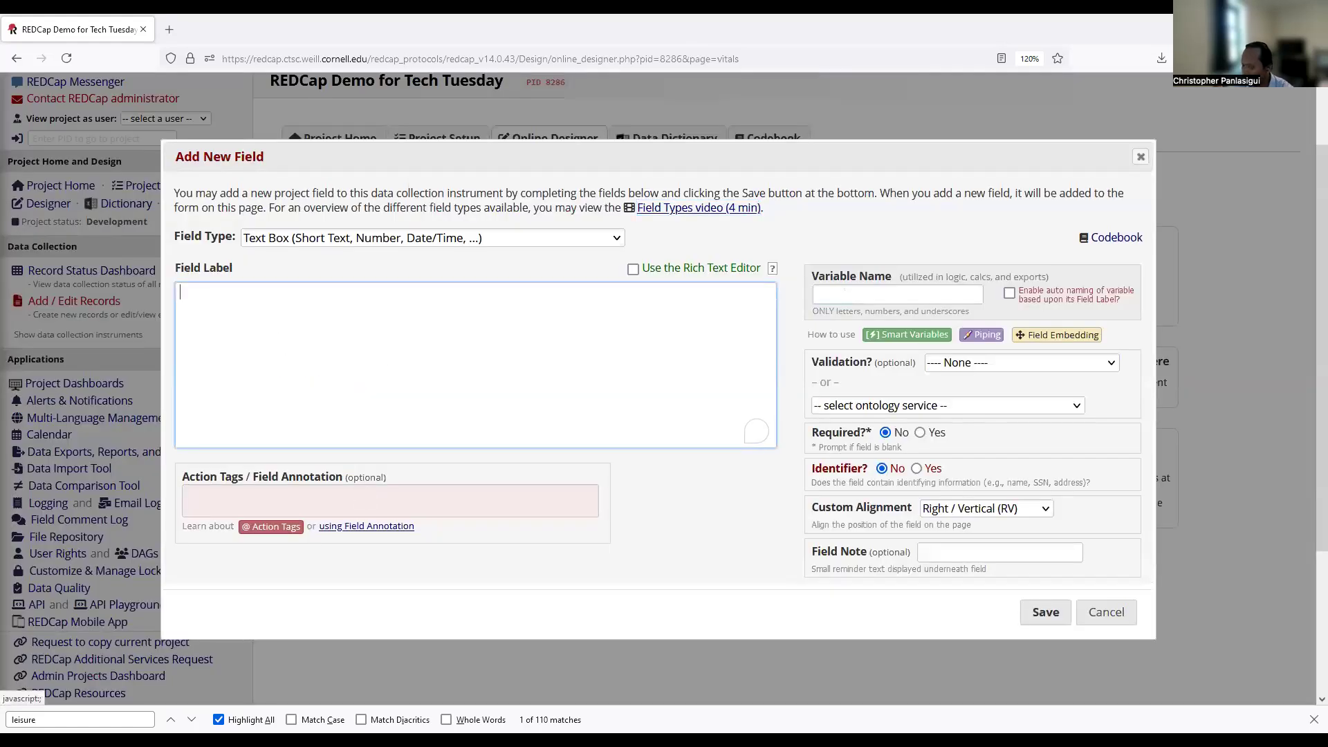
text(Diastolic)
click(865, 292)
text(diastolic)
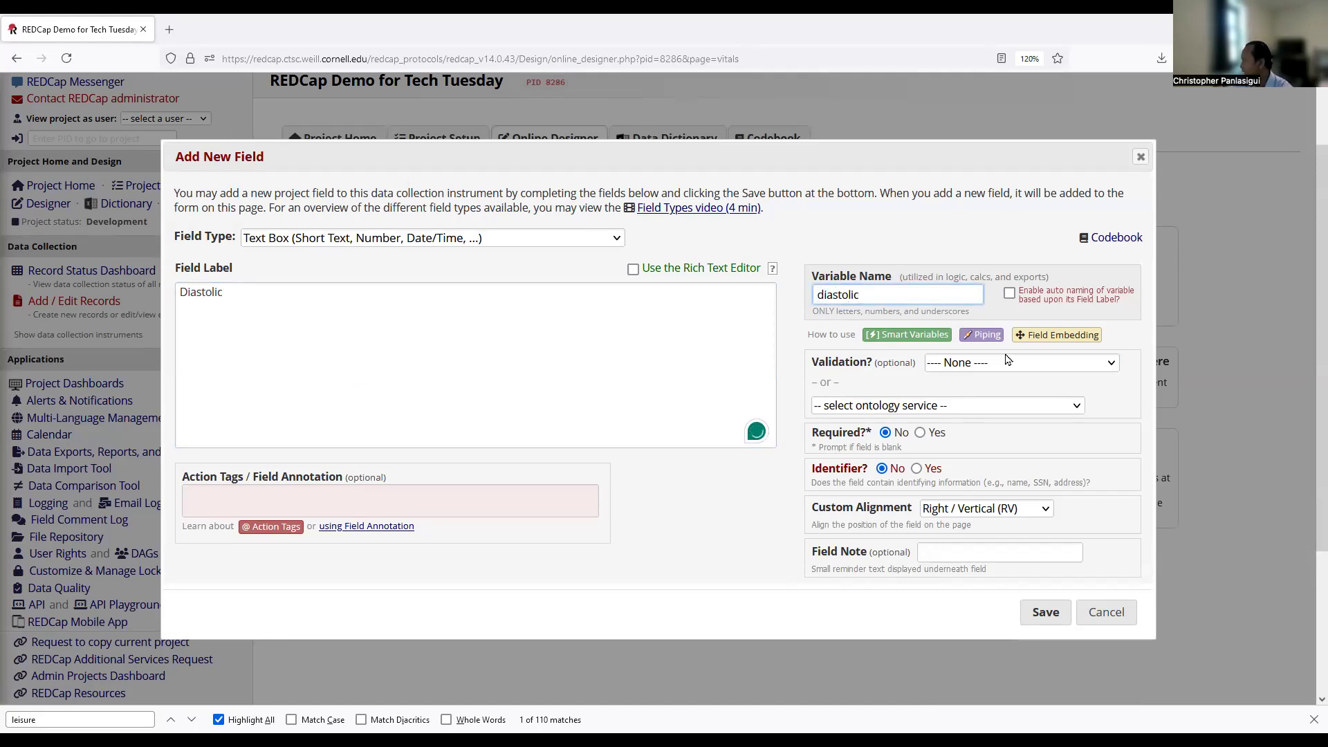
click(984, 641)
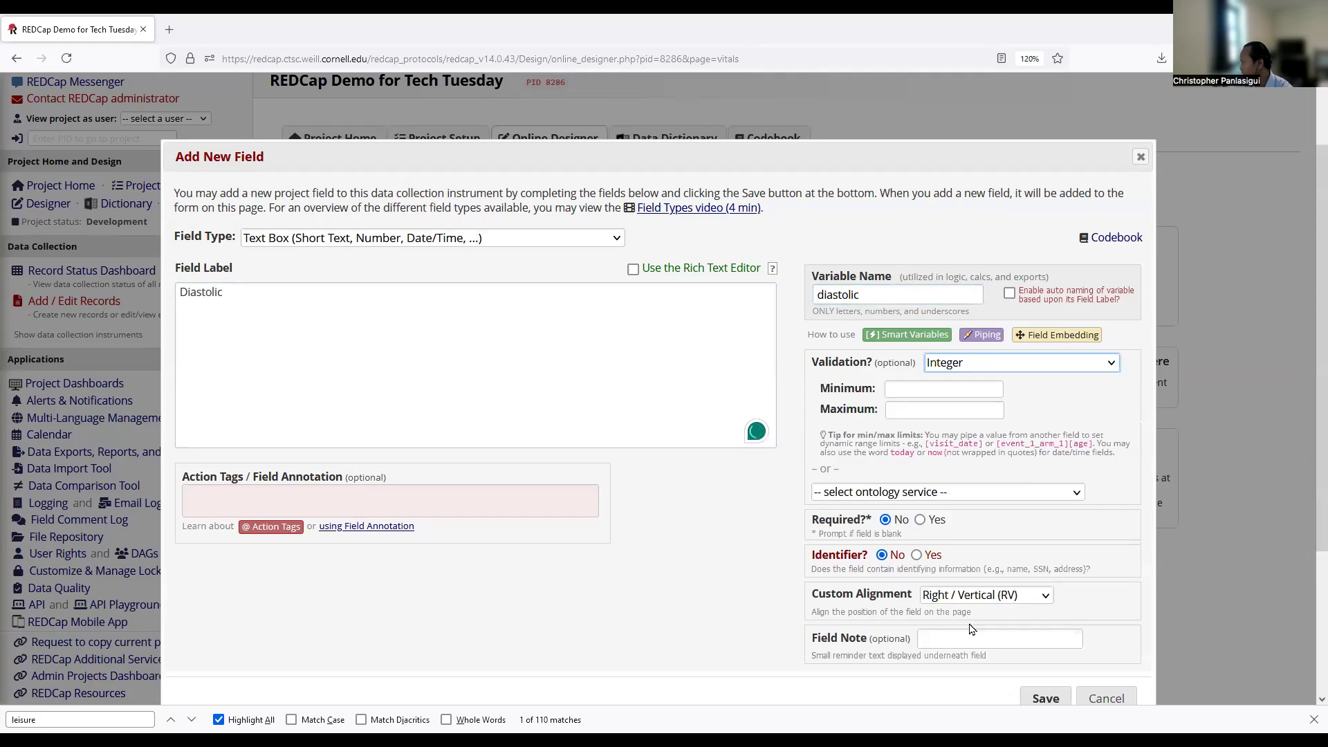
scroll(1010, 602, down, 2)
click(1045, 583)
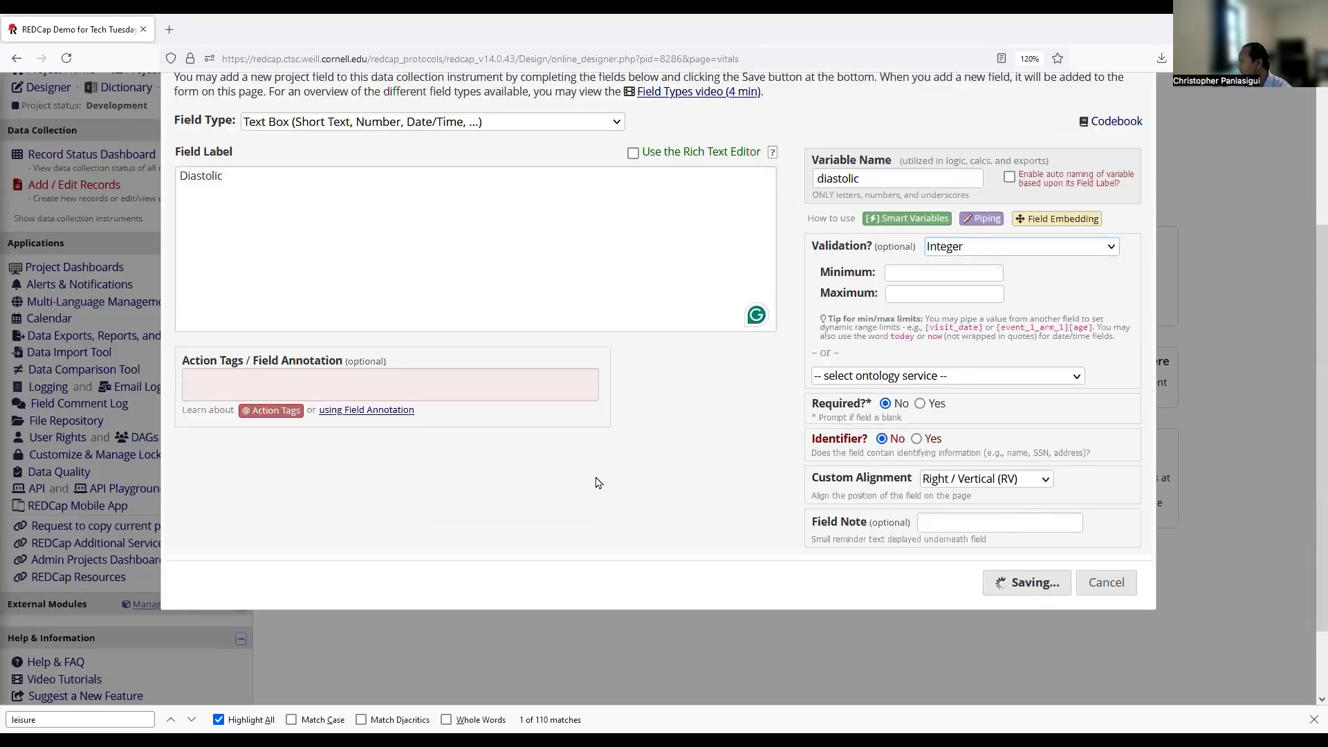
click(356, 207)
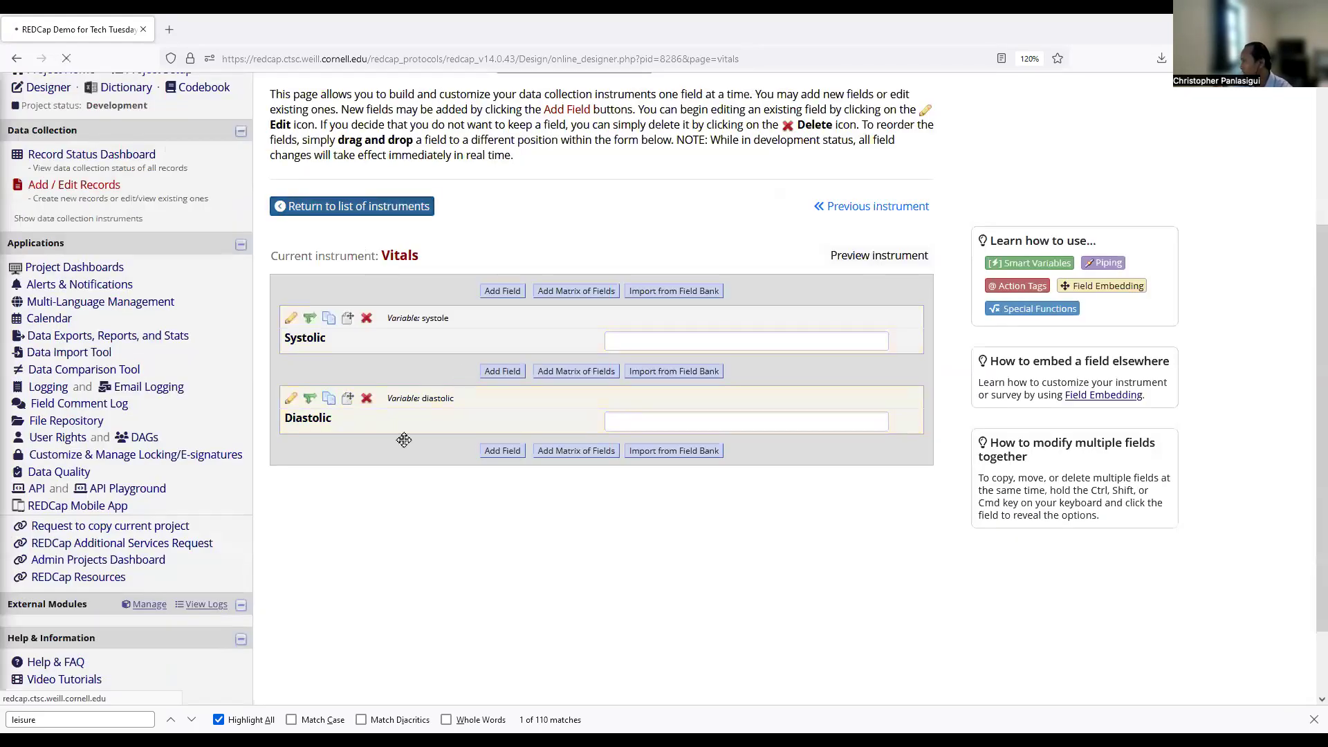
Cancel the half-set Vitals form display logic and open Demographics for editing.
click(735, 367)
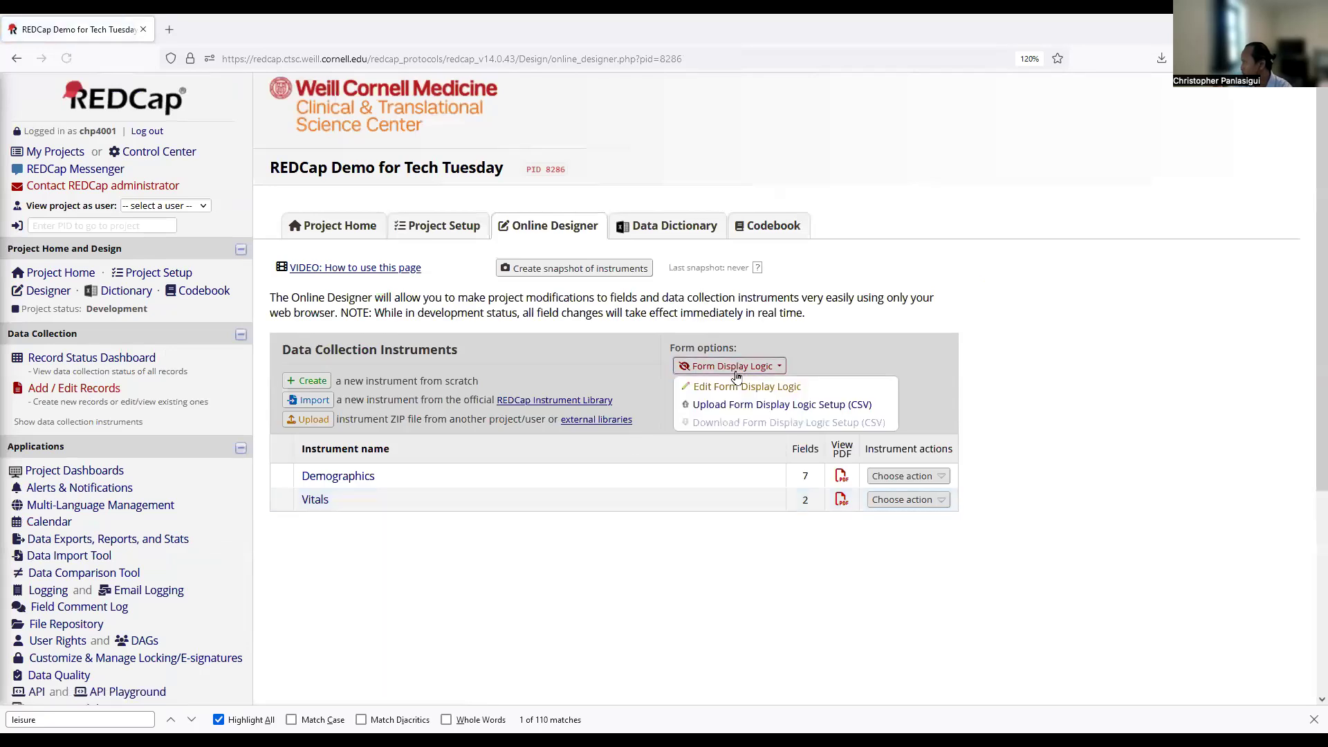
key(Return)
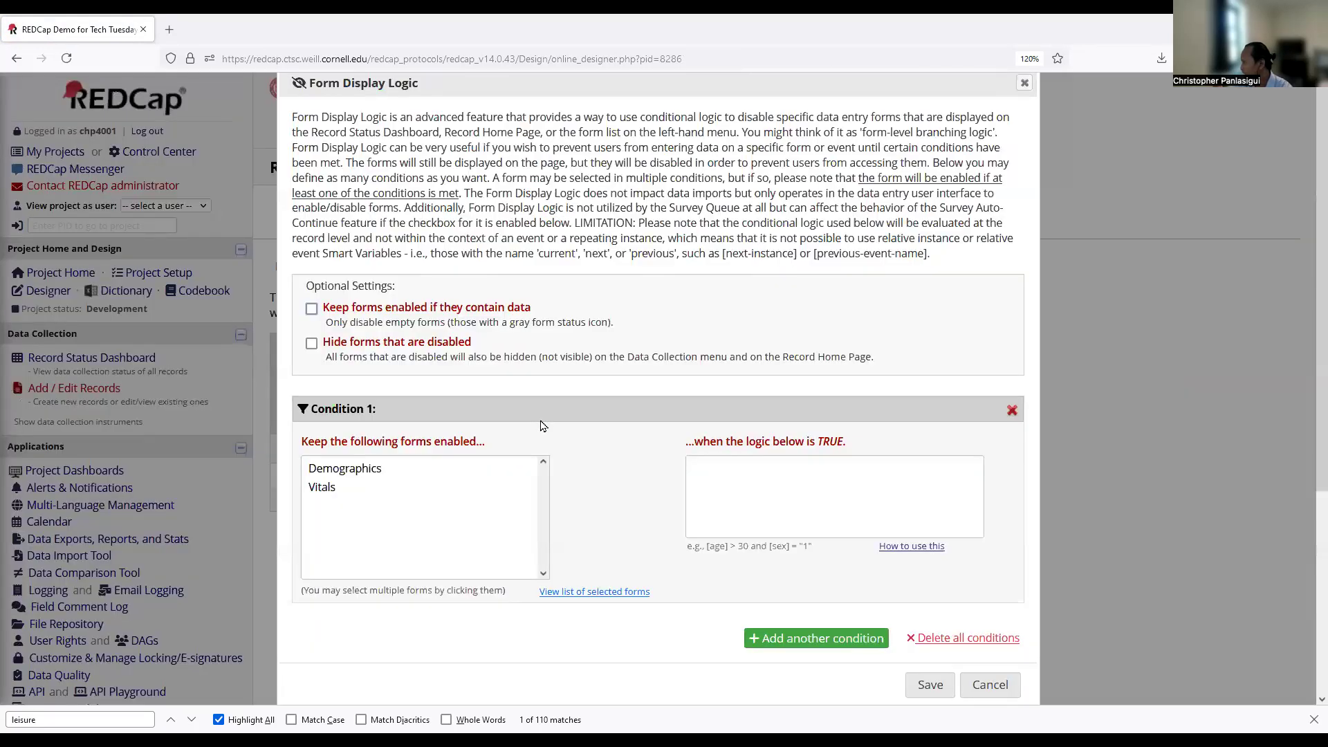
click(327, 490)
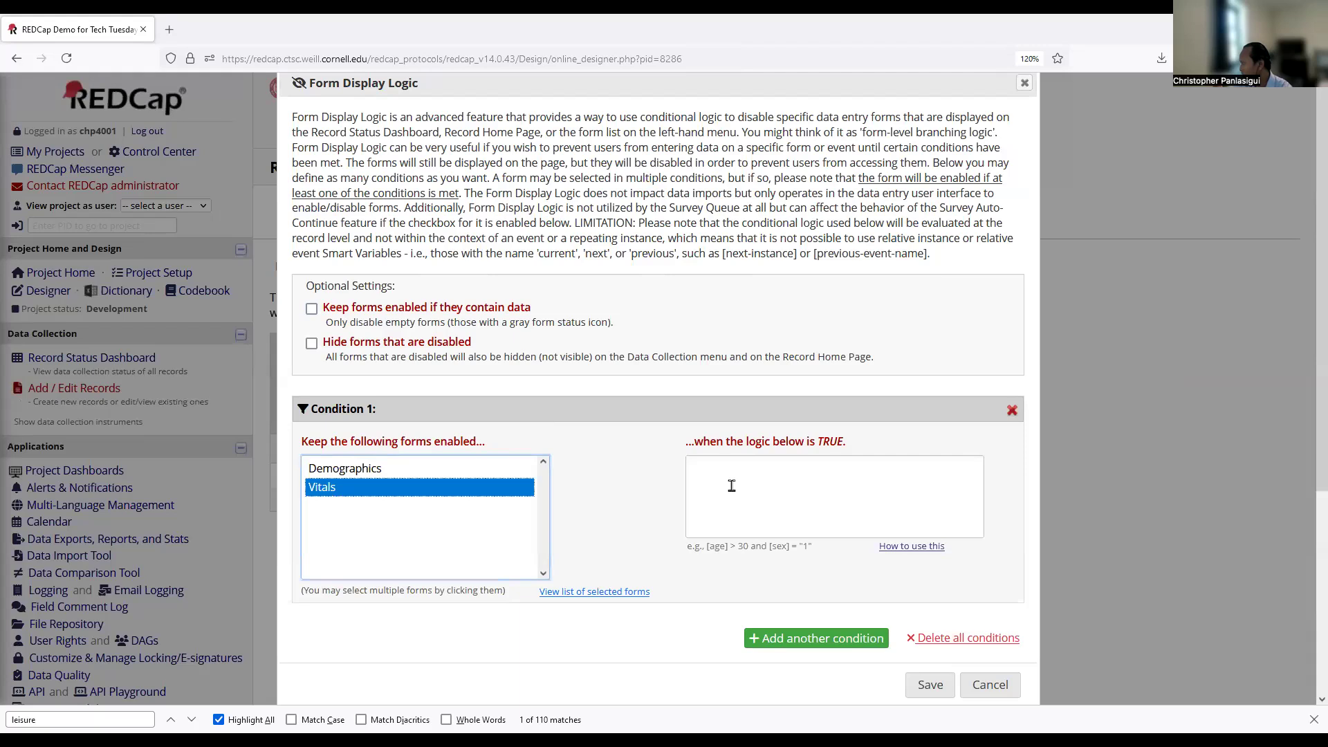
click(716, 466)
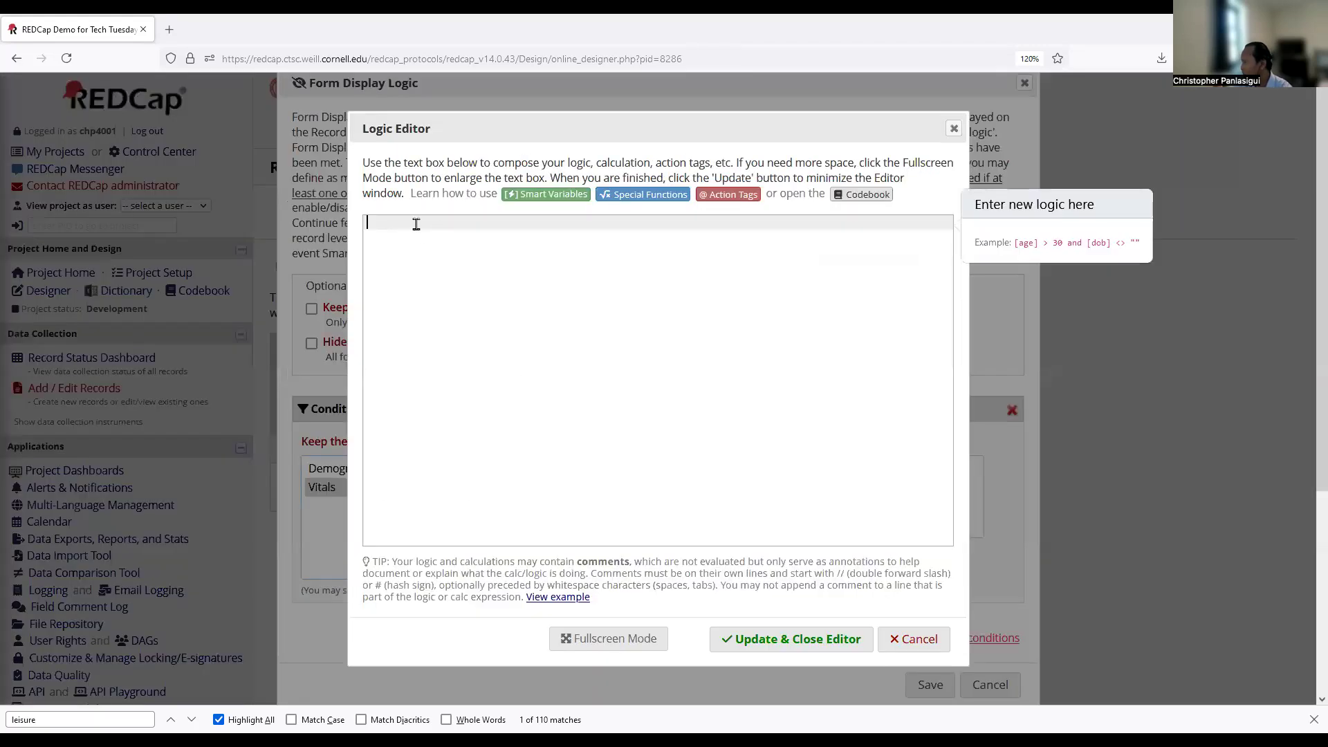
click(914, 639)
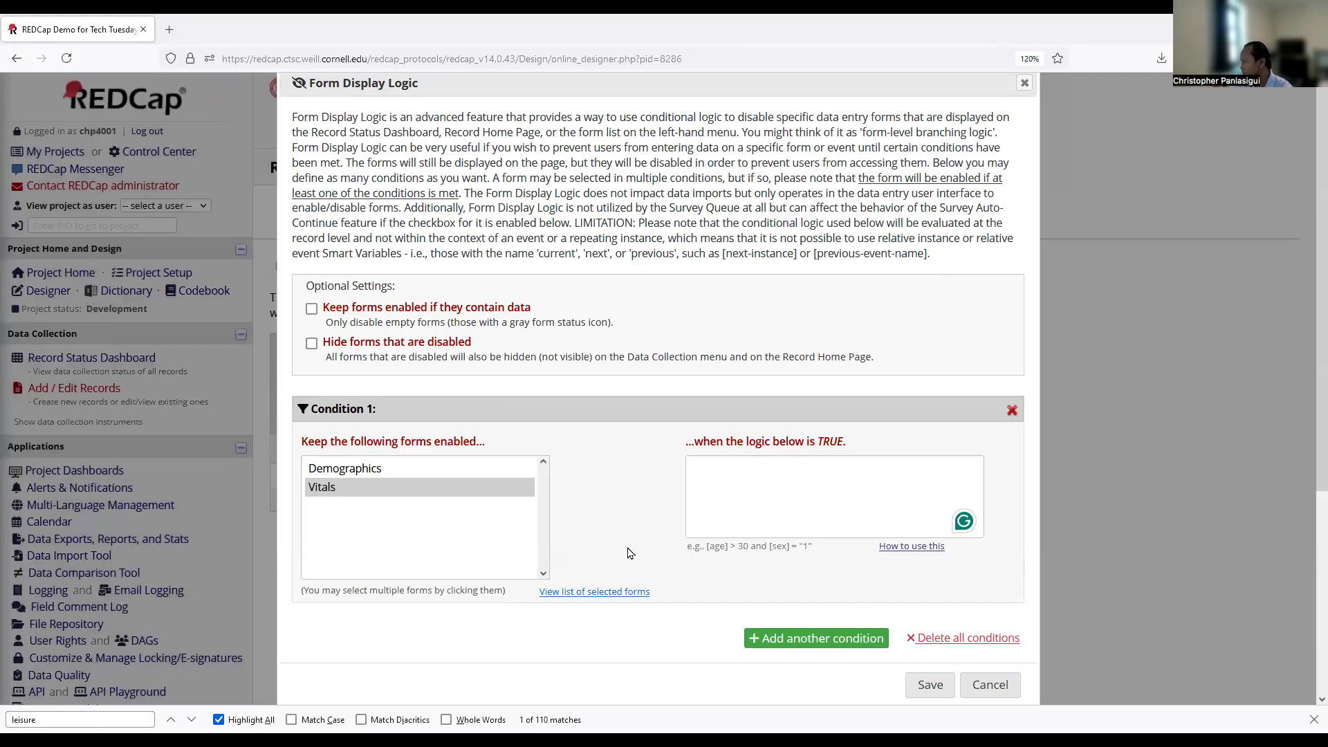
click(1003, 689)
click(354, 477)
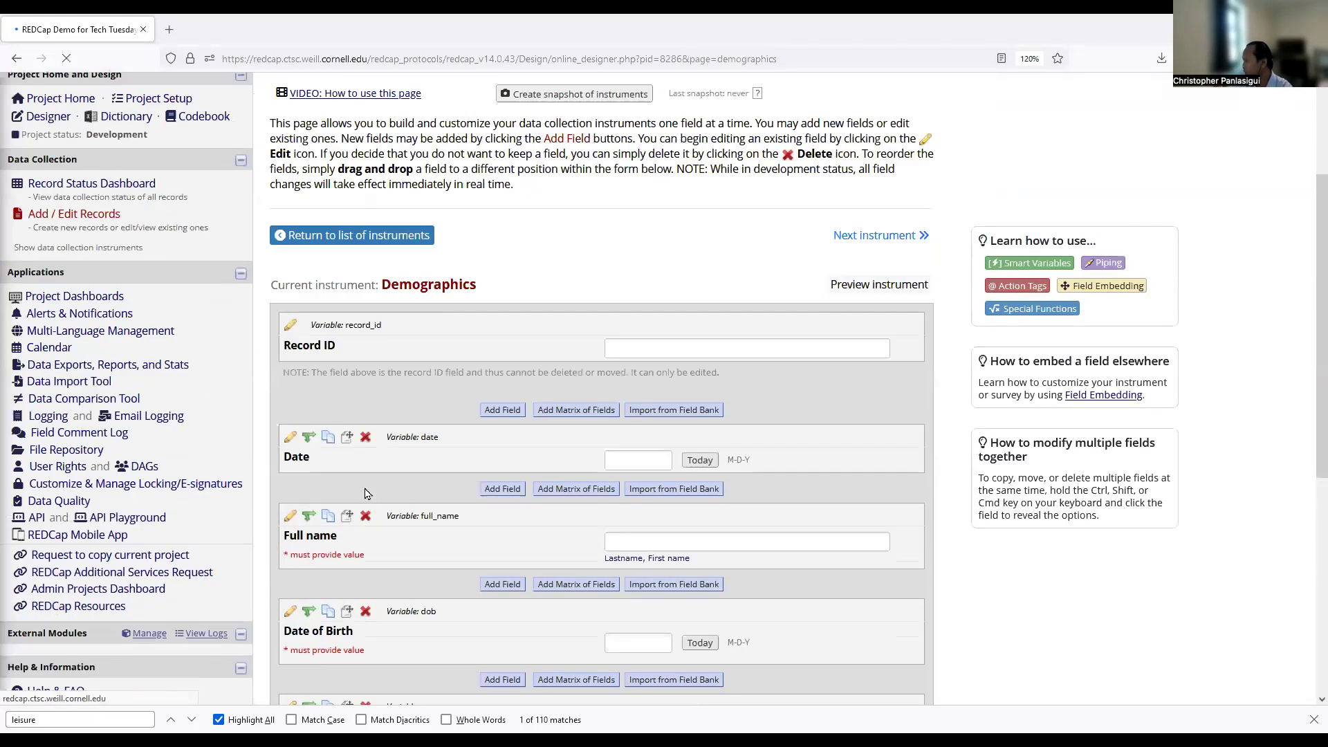
Add a Yes - No field 'Enter Vitals?' with variable vital_prompt to Demographics and save it.
scroll(366, 493, down, 5)
click(499, 628)
click(299, 232)
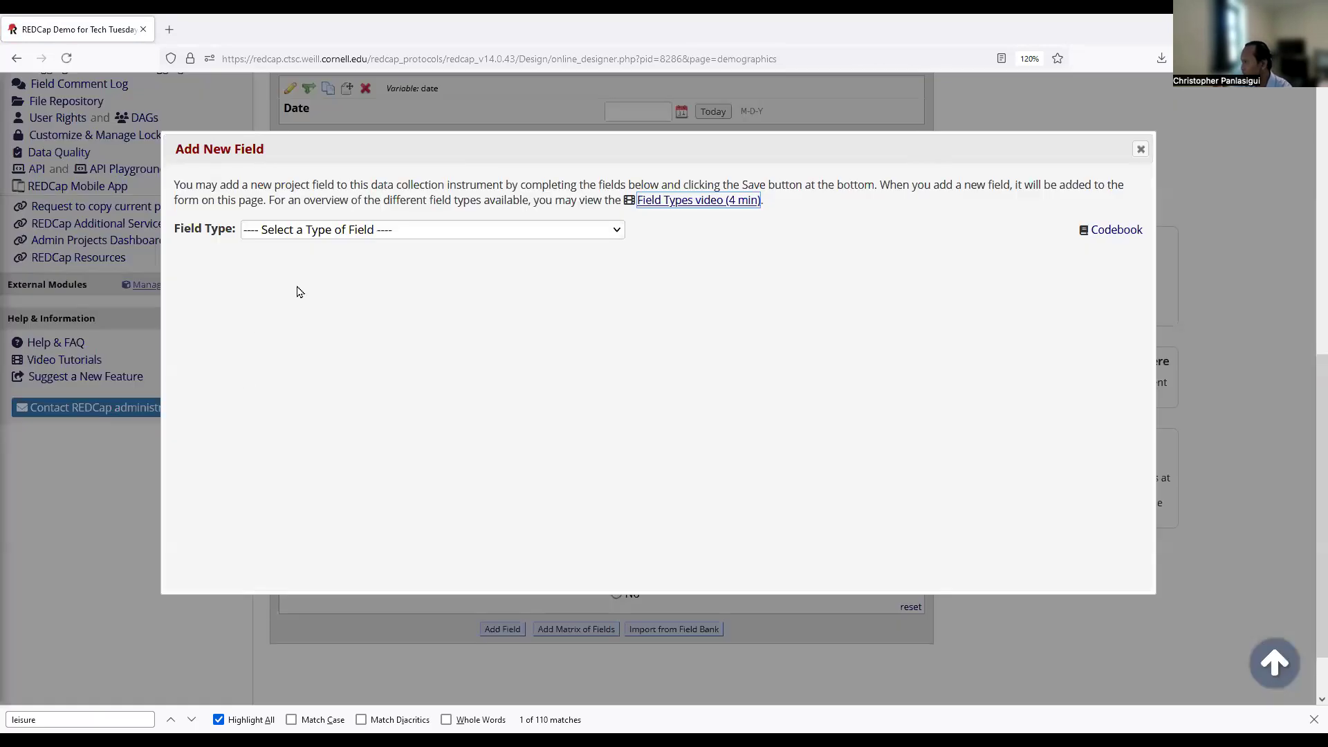
click(301, 404)
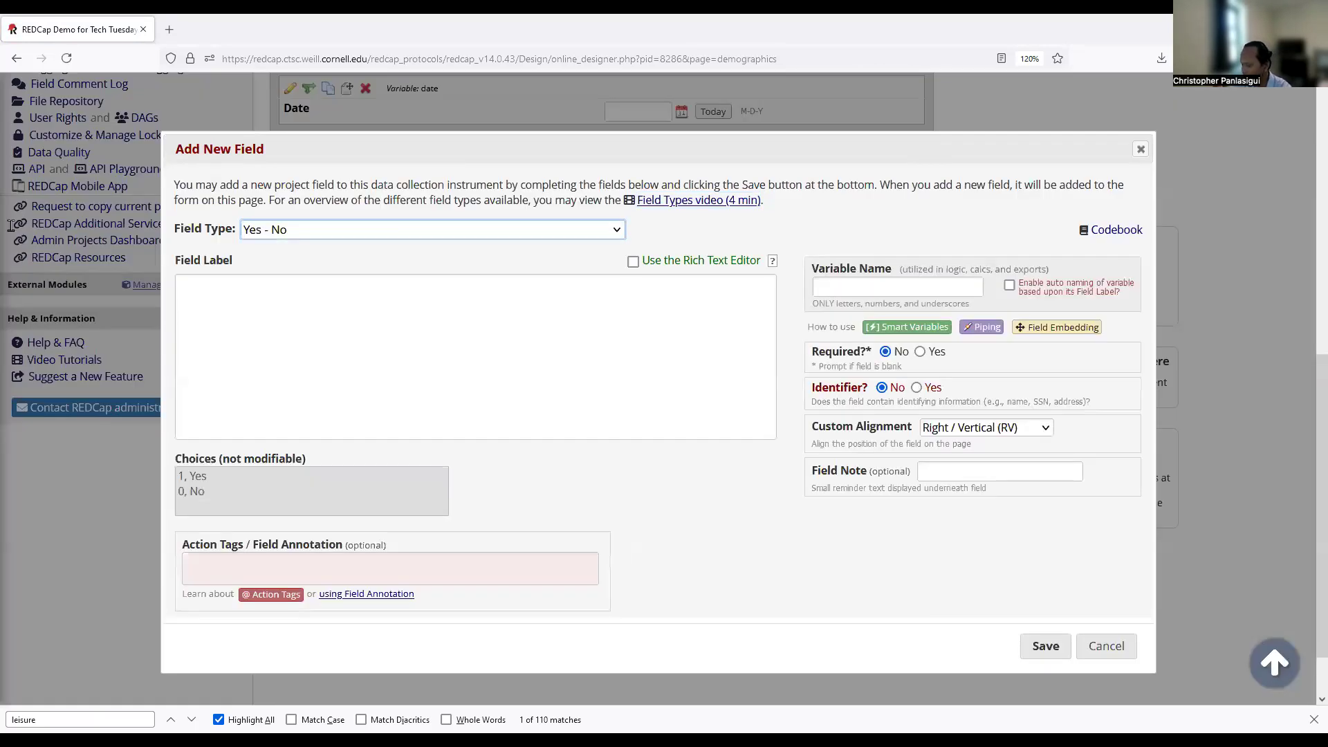
text(Enter Vita)
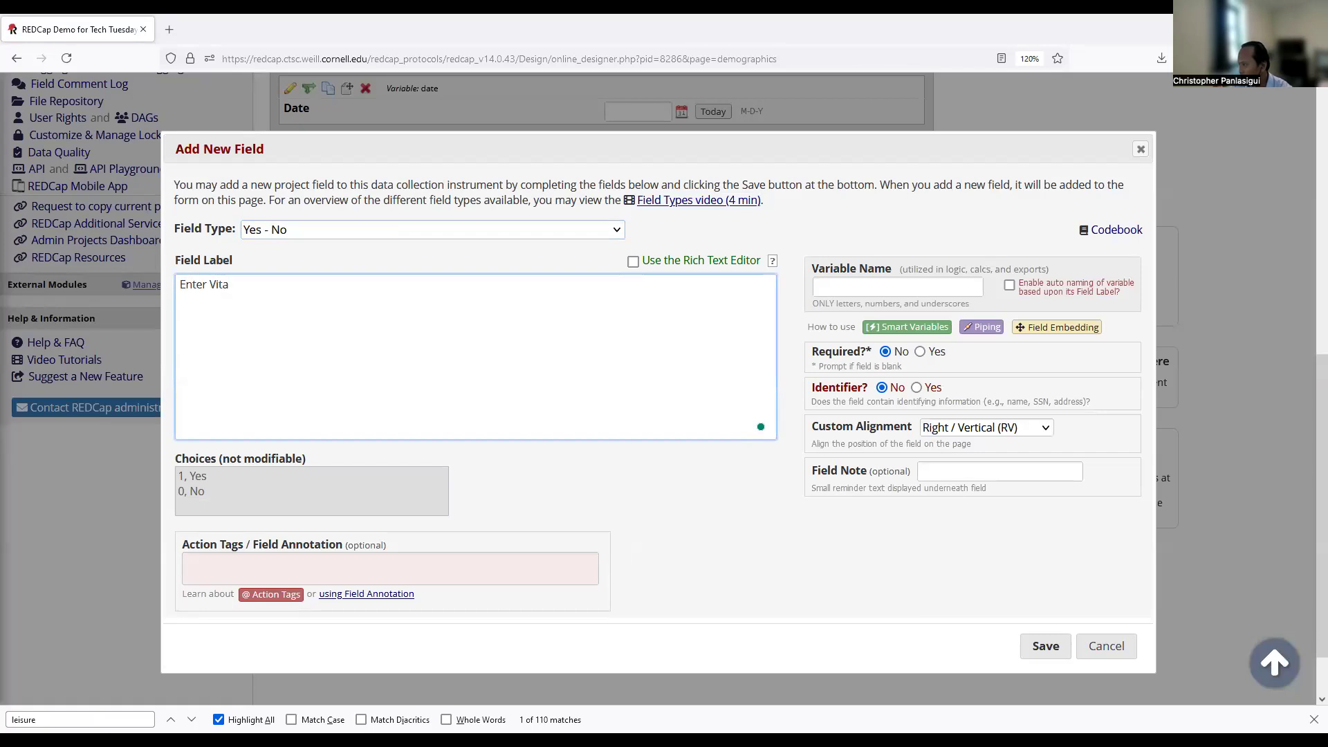
text(ls?)
click(851, 285)
text(vital_prompt)
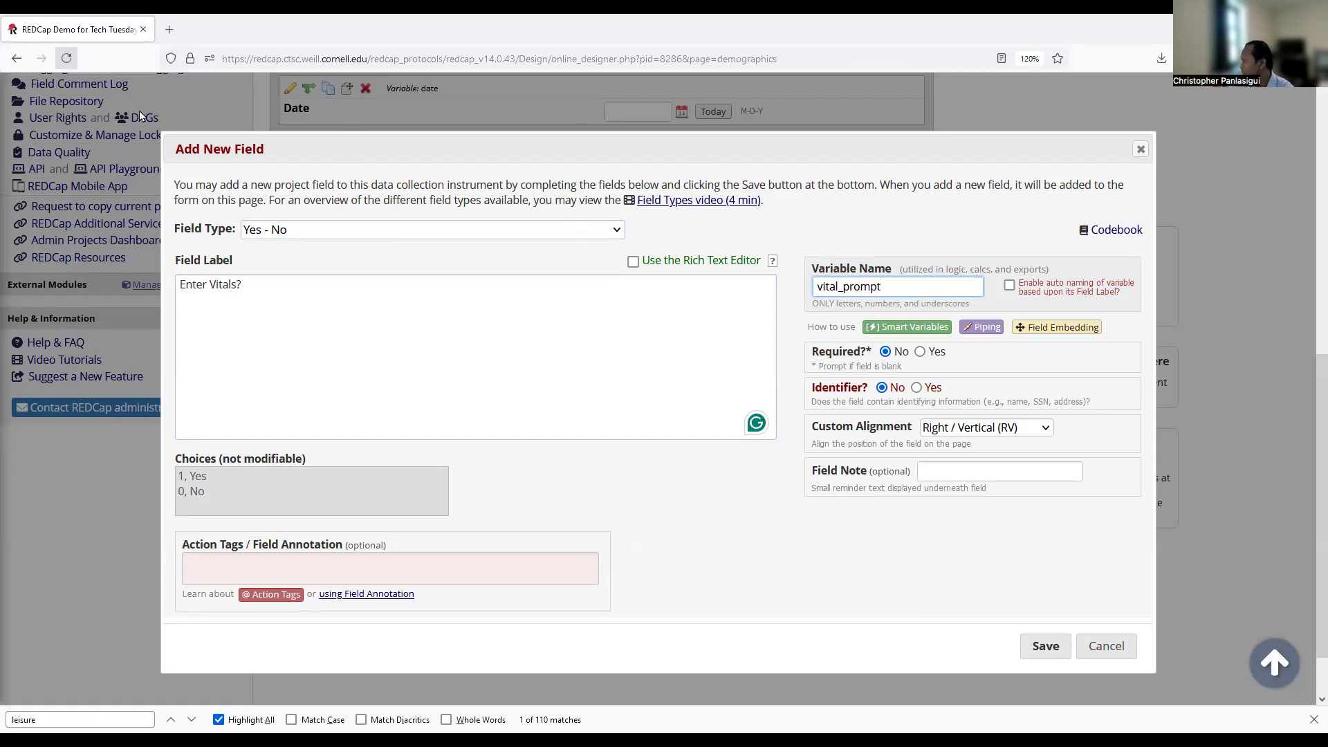
click(1032, 643)
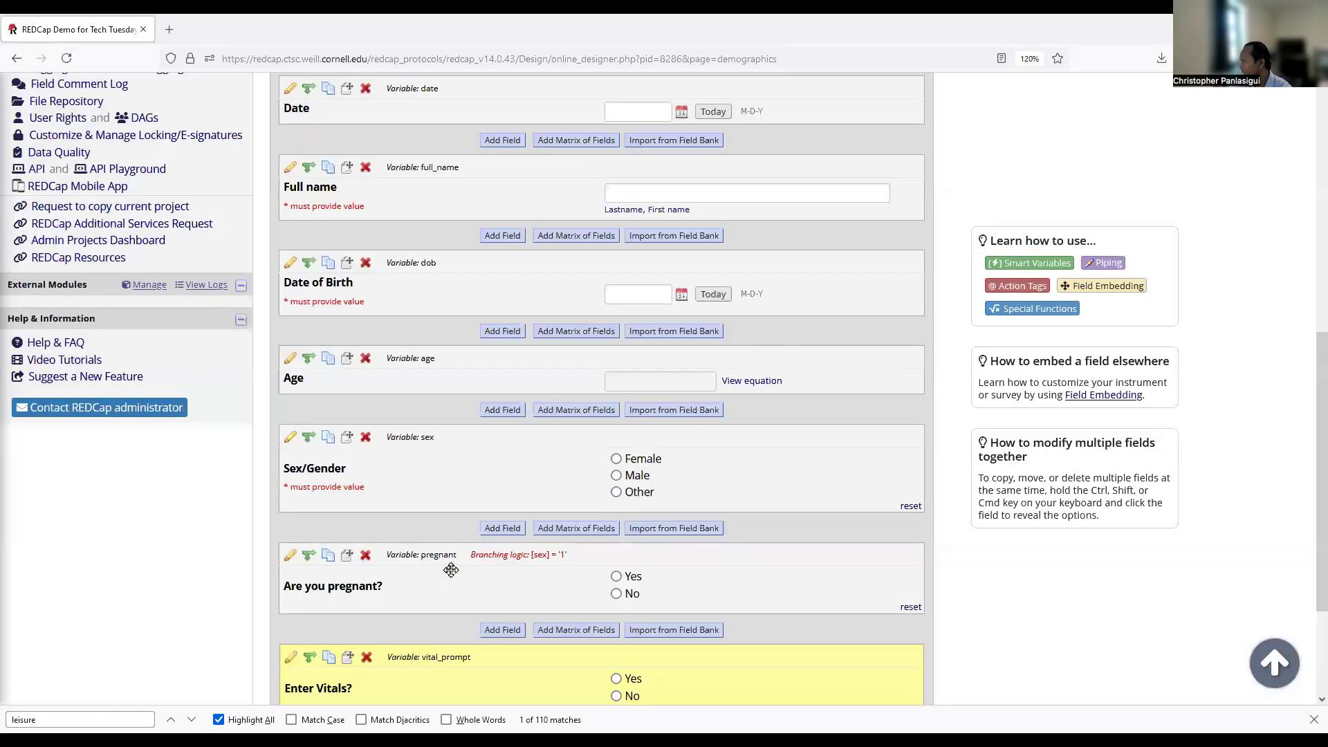
scroll(451, 569, up, 5)
click(415, 264)
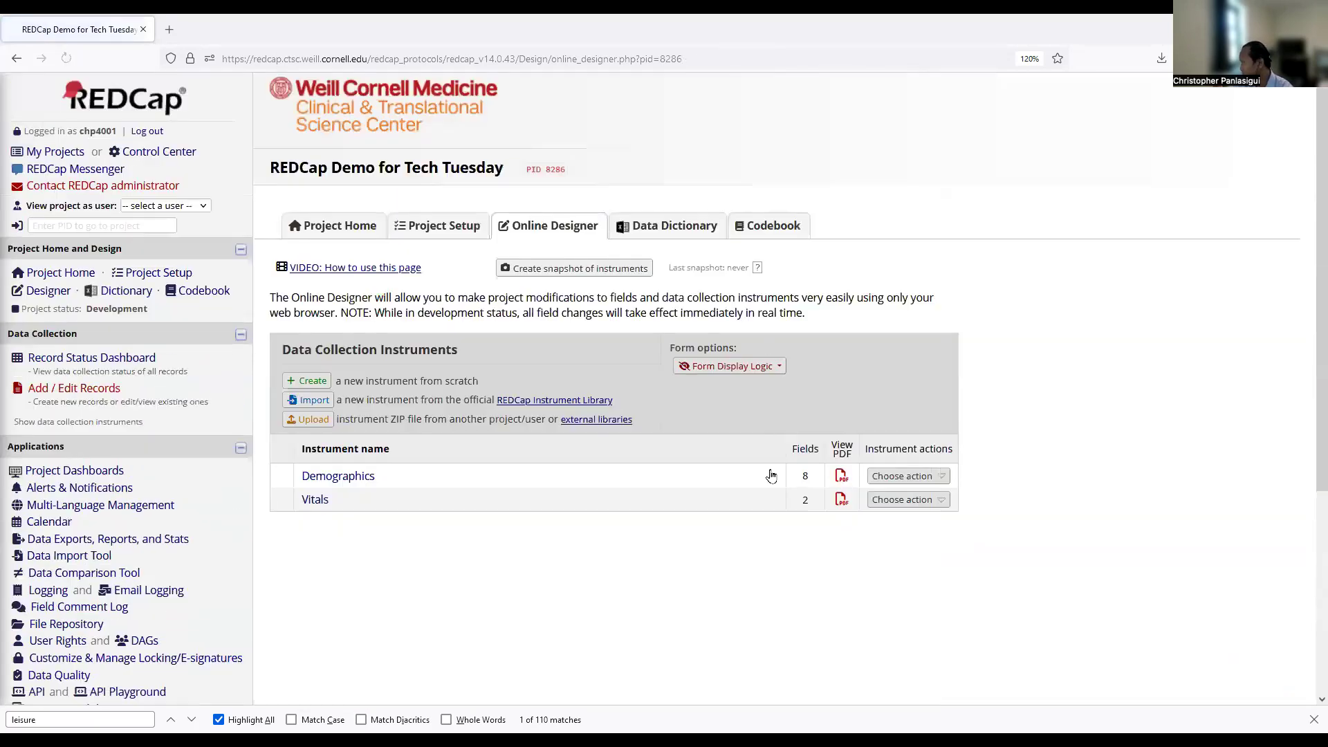
Open the Form Display Logic settings and select Vitals as the gated form.
click(732, 366)
click(768, 406)
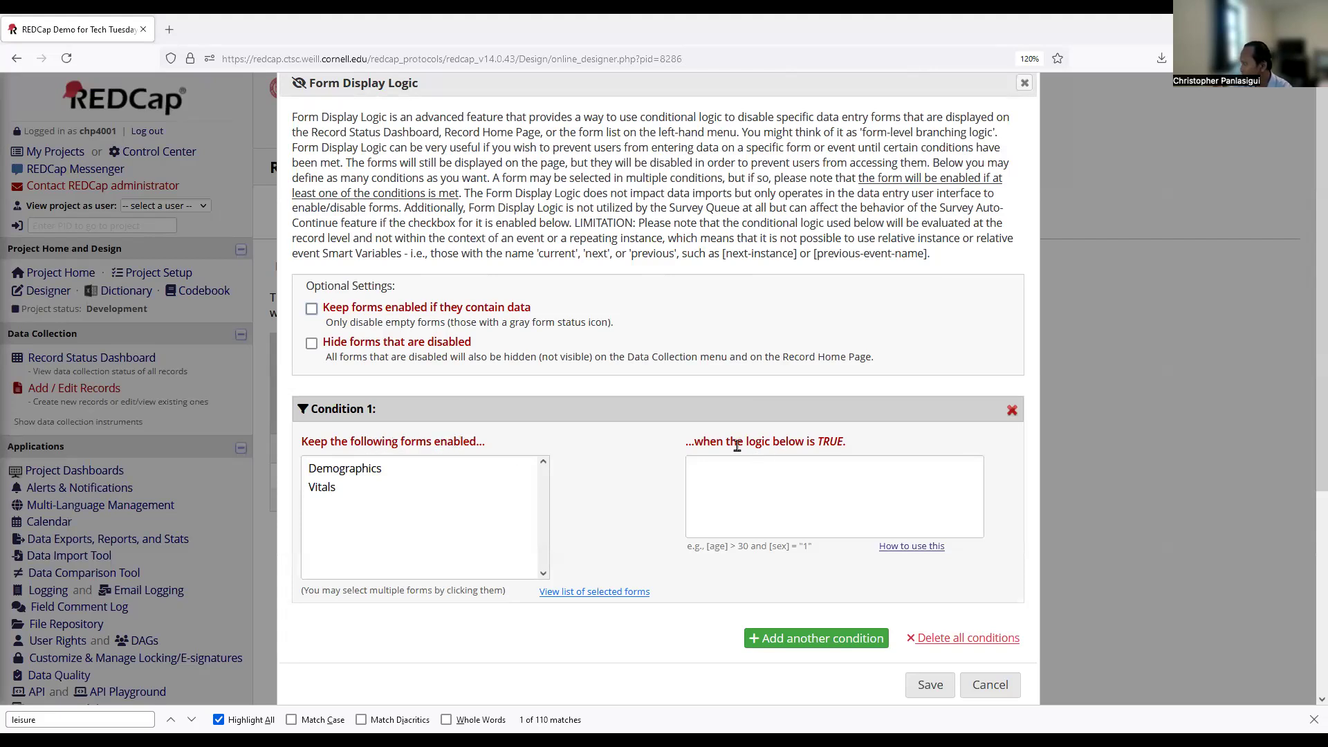
drag(726, 442, 845, 447)
click(436, 489)
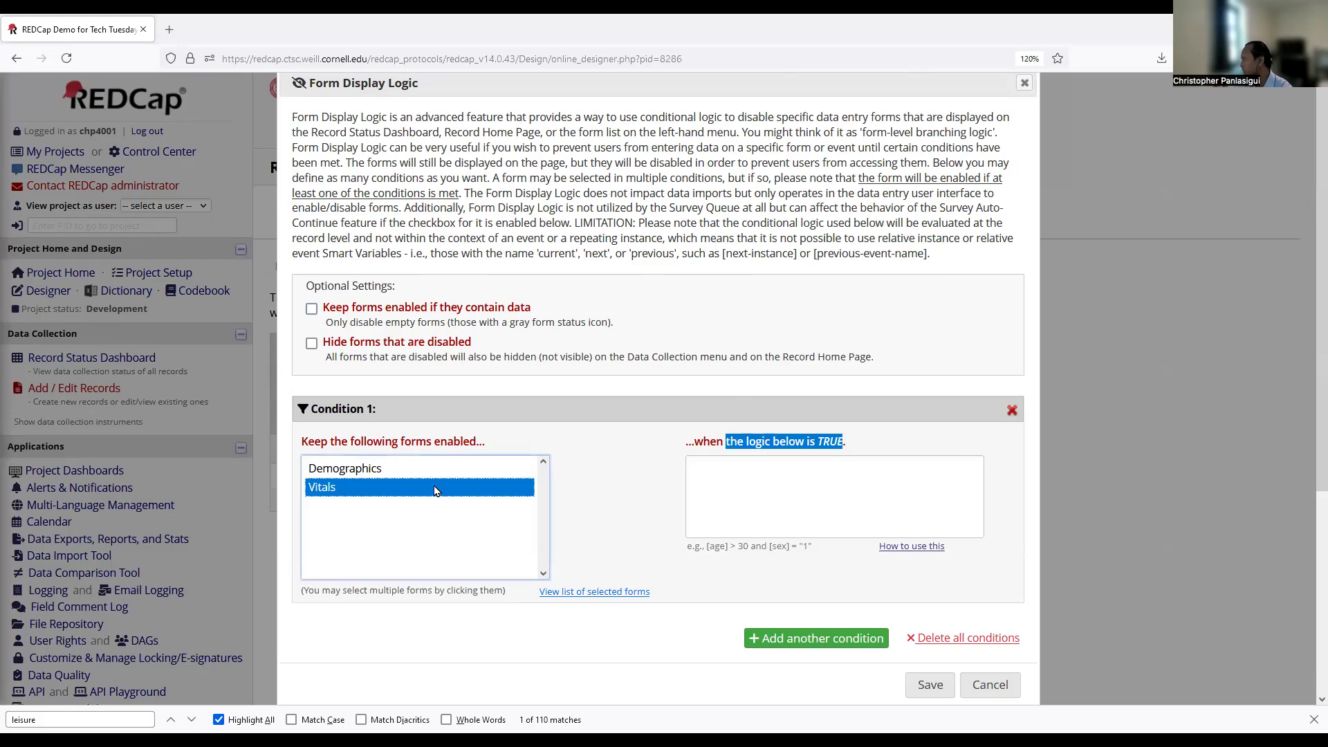
click(820, 500)
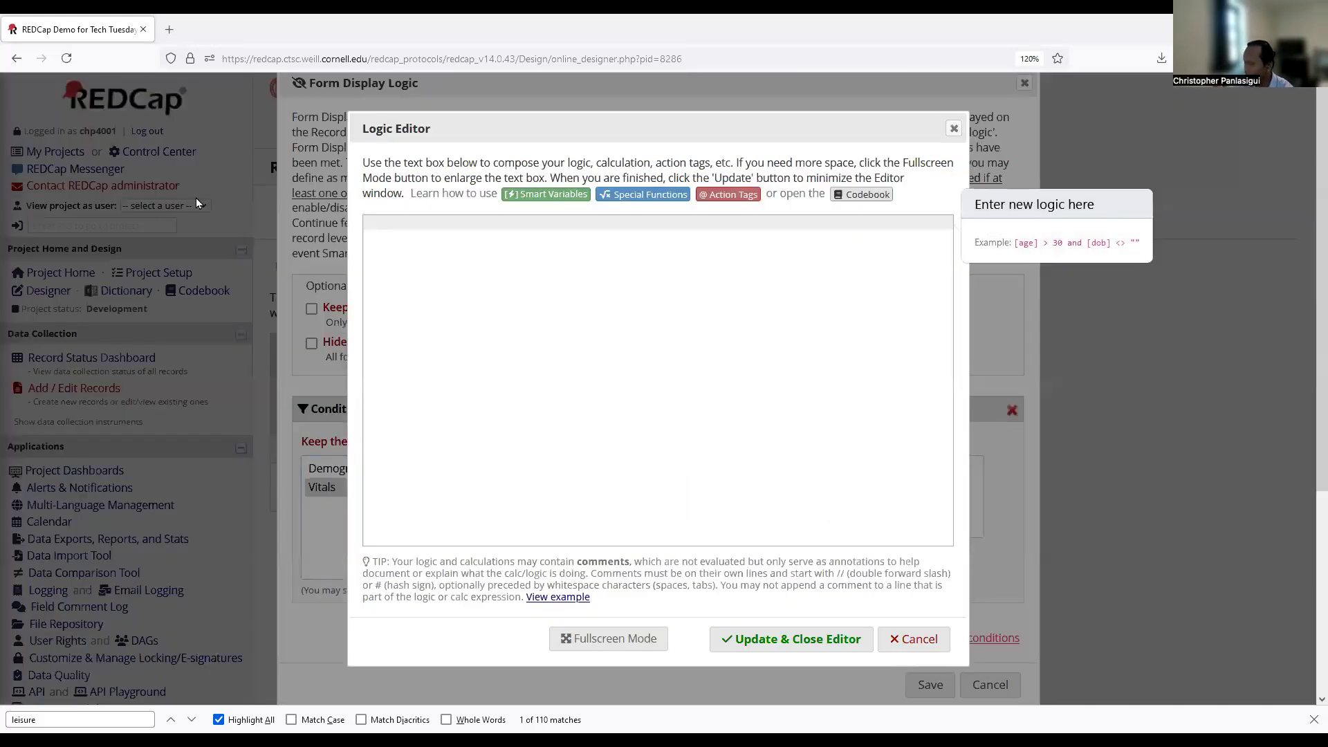
Enter the condition [vital_prompt]=1 and save the form display logic.
text([)
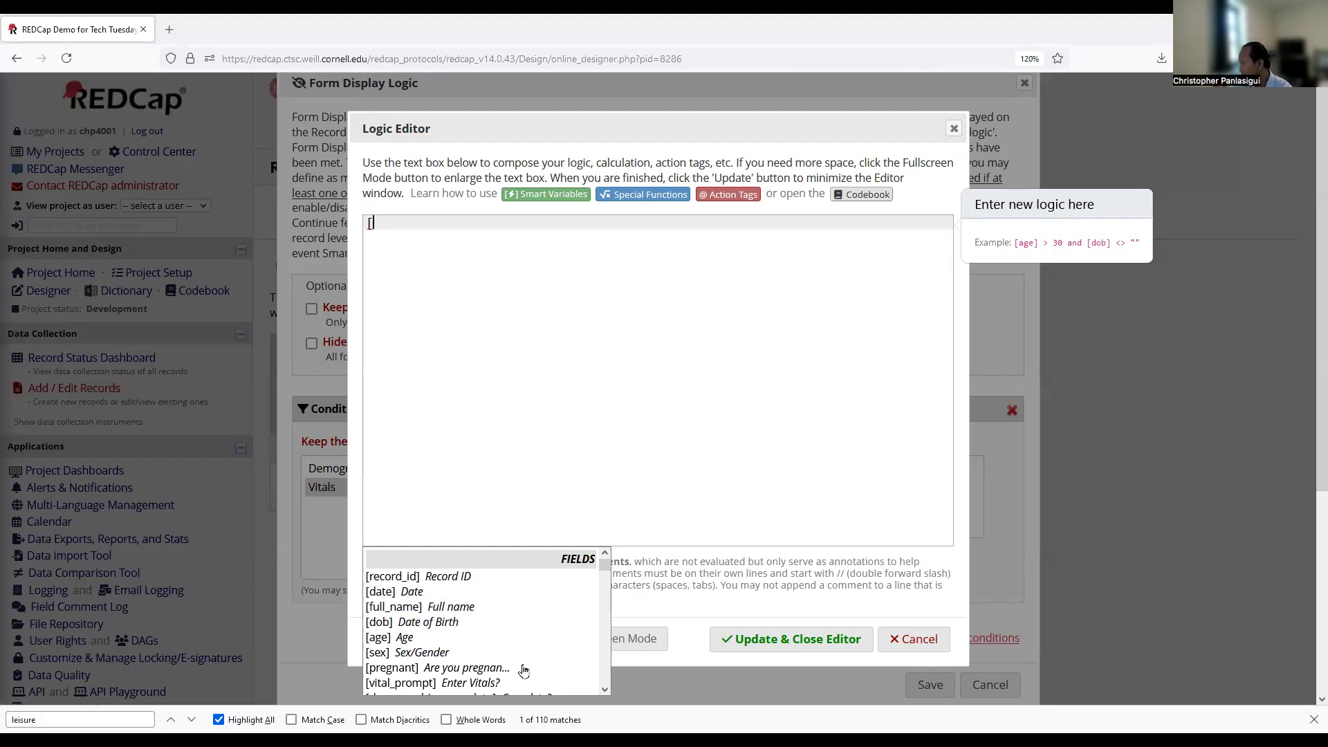
scroll(524, 664, down, 5)
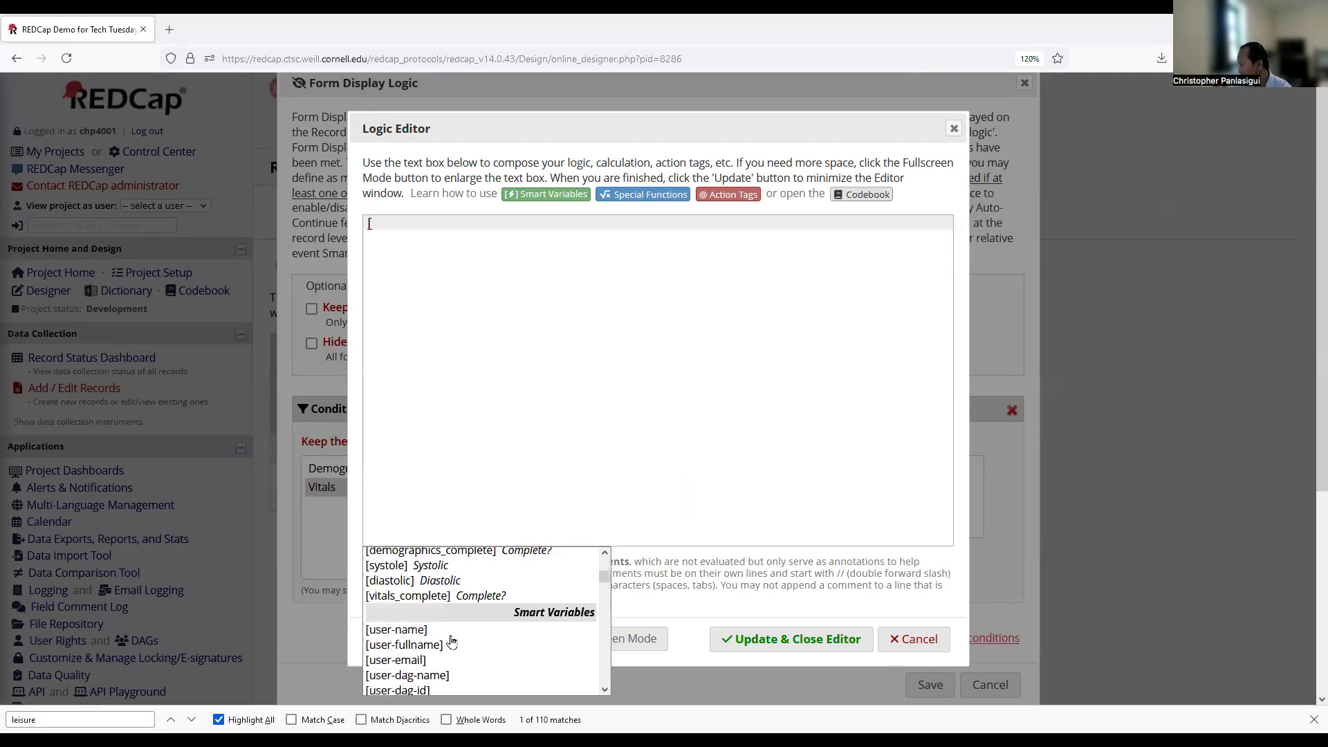
scroll(452, 642, up, 1)
click(469, 590)
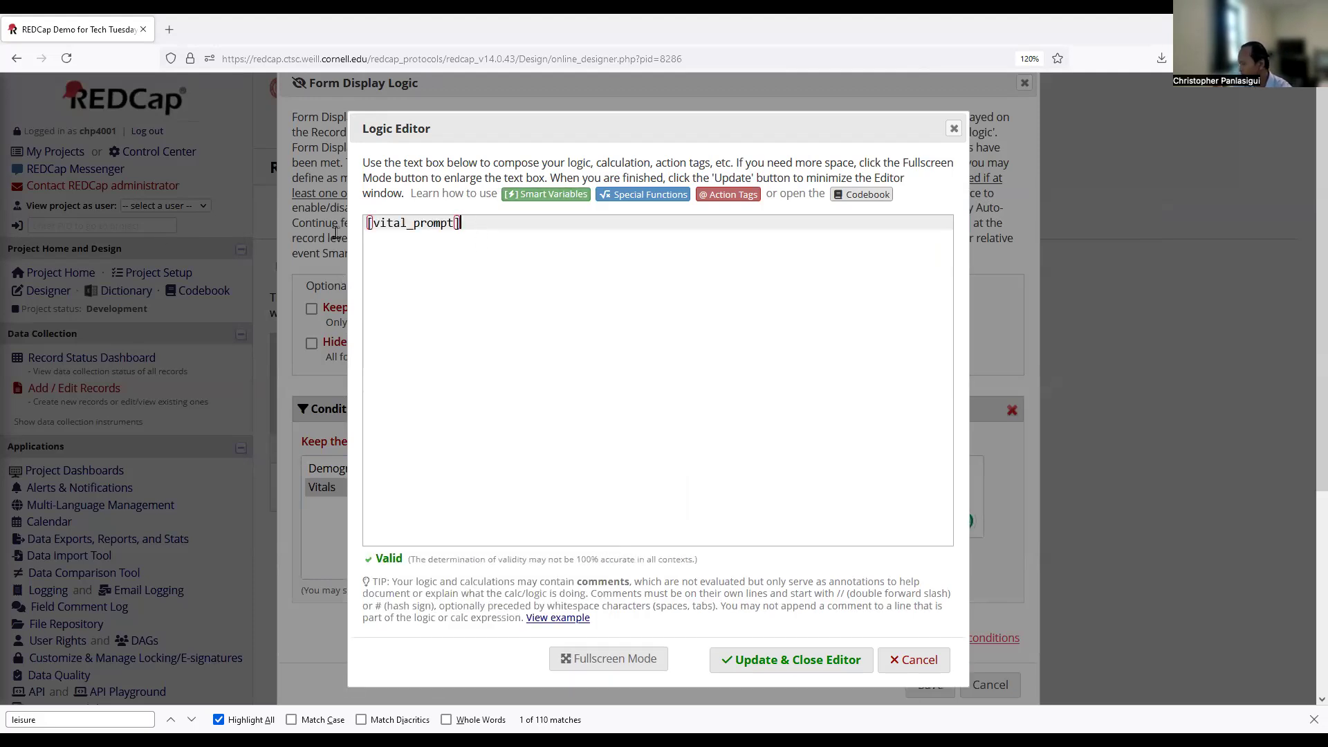
text(=1)
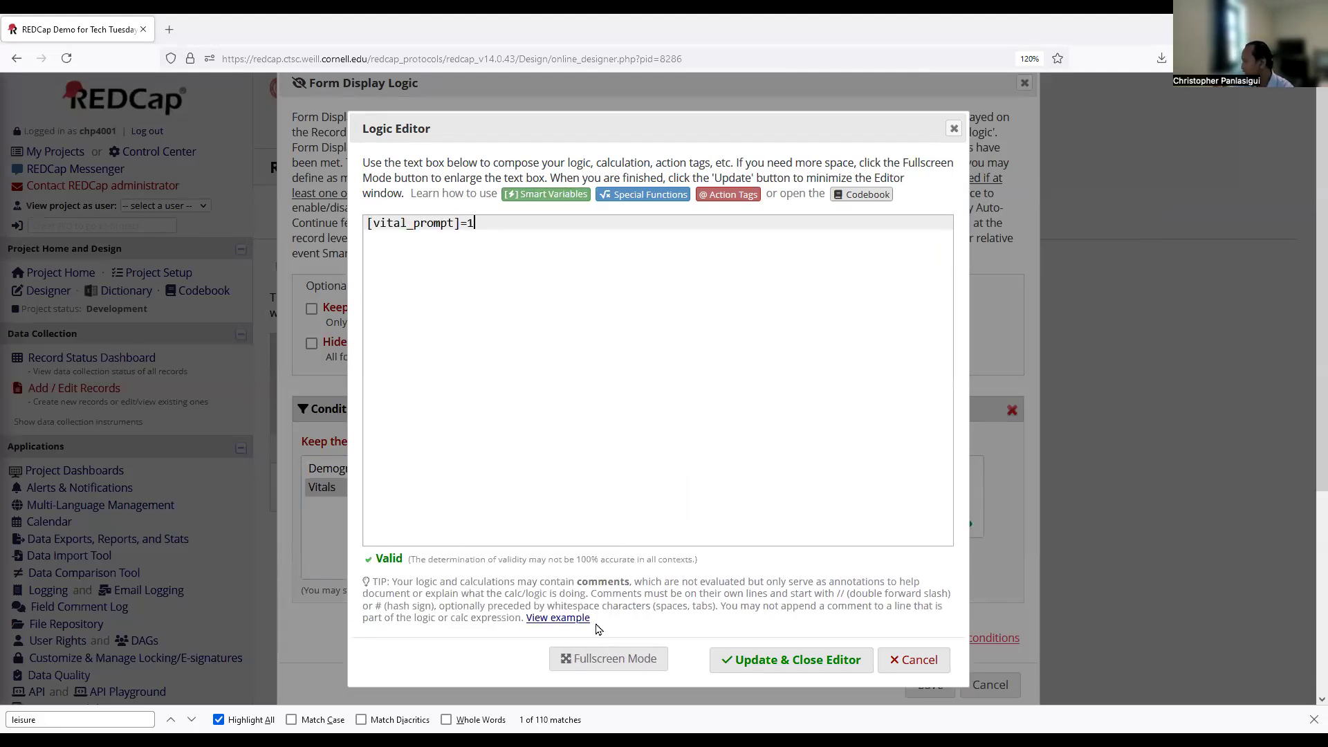
click(854, 666)
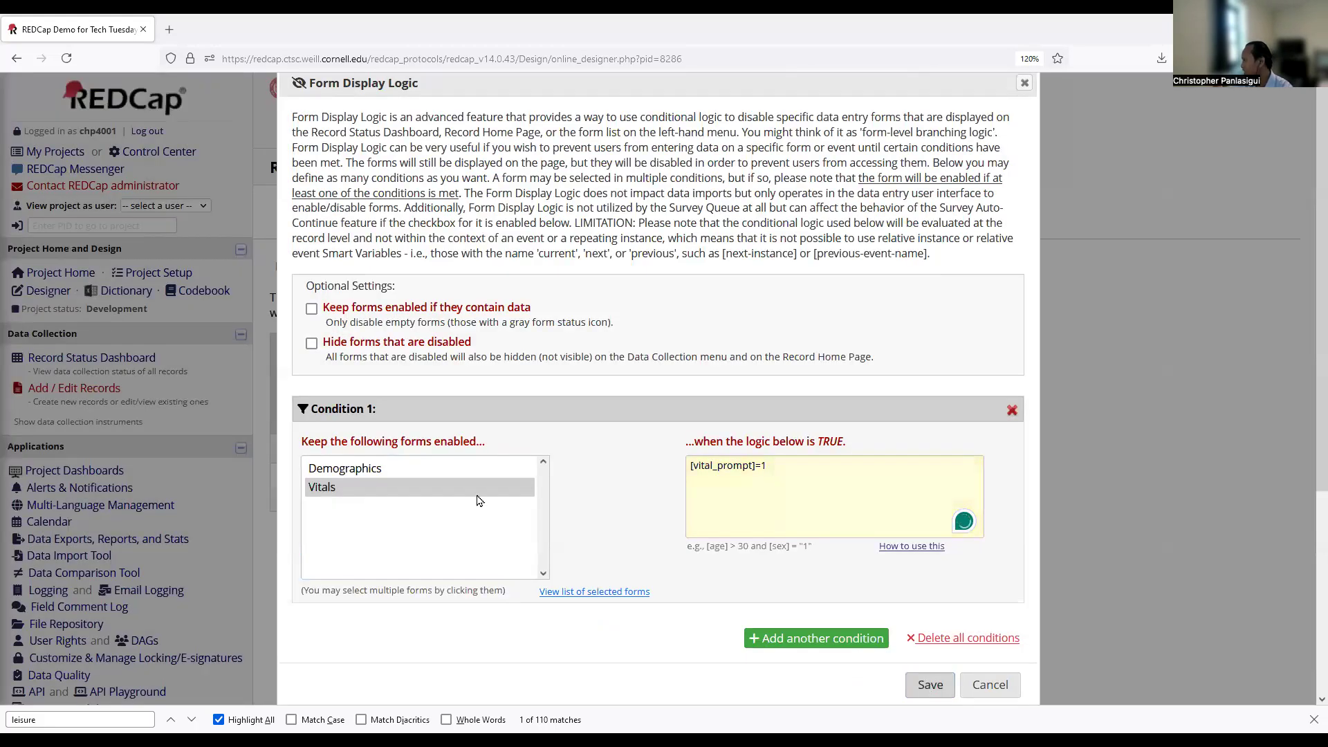
click(930, 684)
click(860, 451)
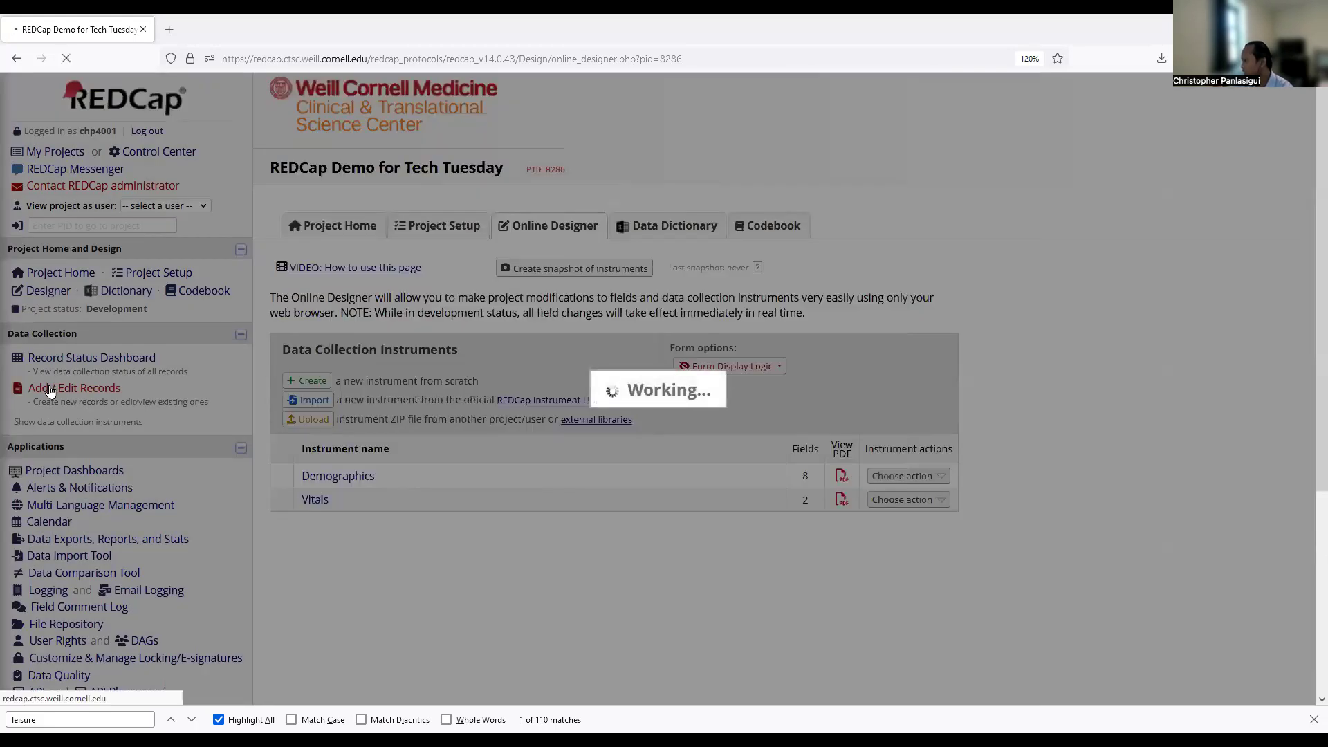
Start record 1 and save its Demographics form with Enter Vitals? answered Yes.
click(50, 392)
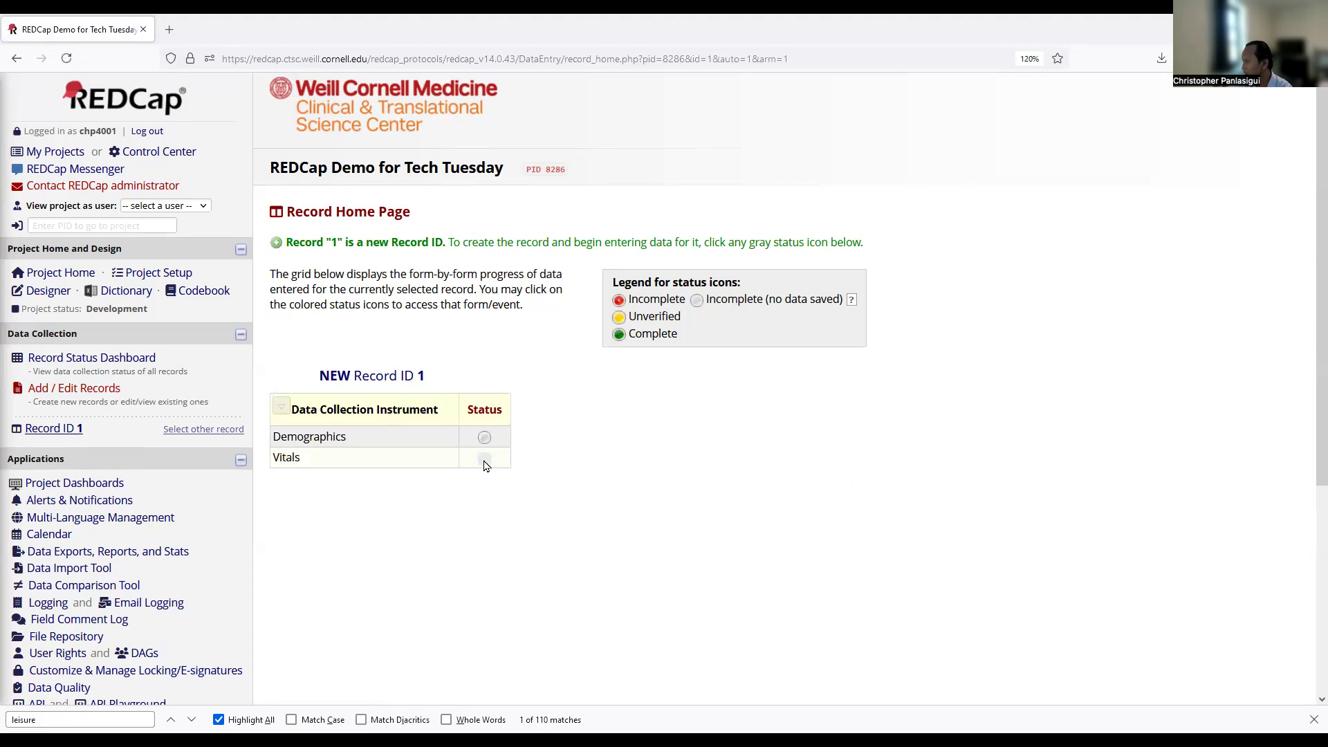
click(484, 437)
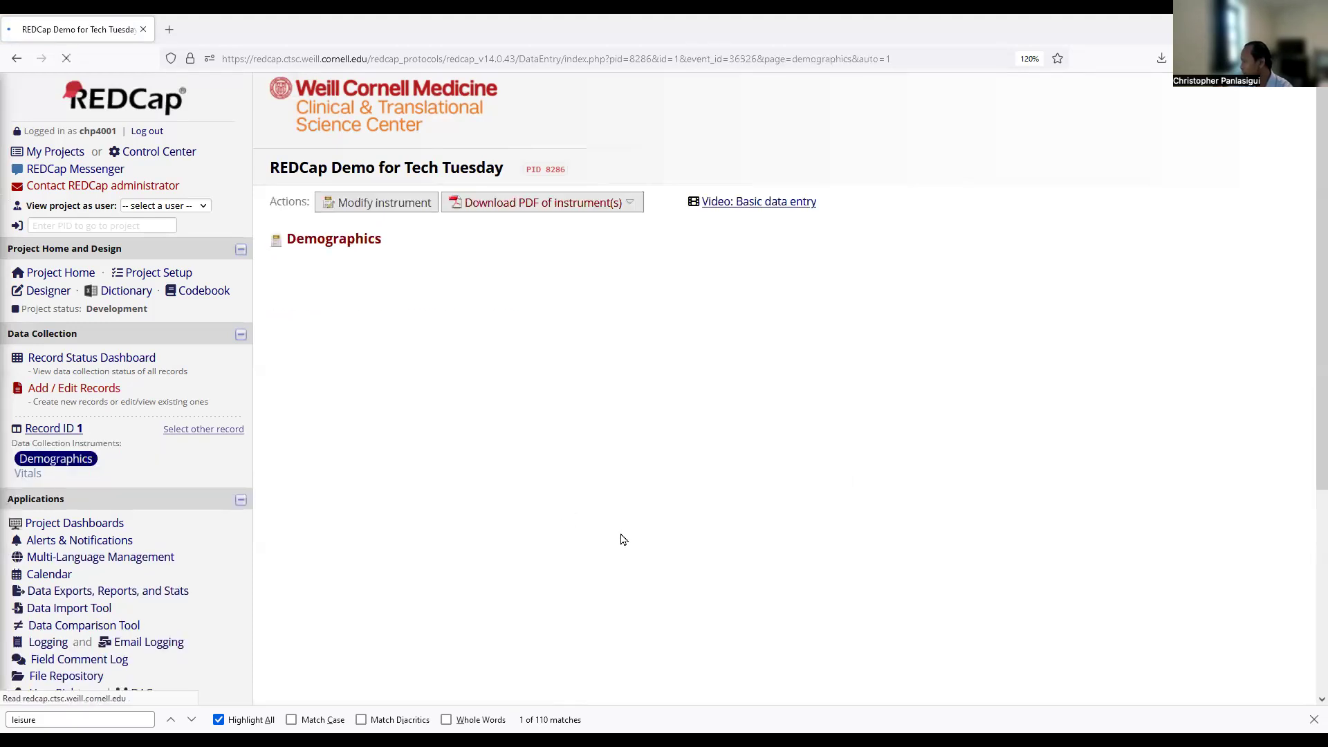
scroll(656, 473, down, 1)
click(675, 494)
click(705, 669)
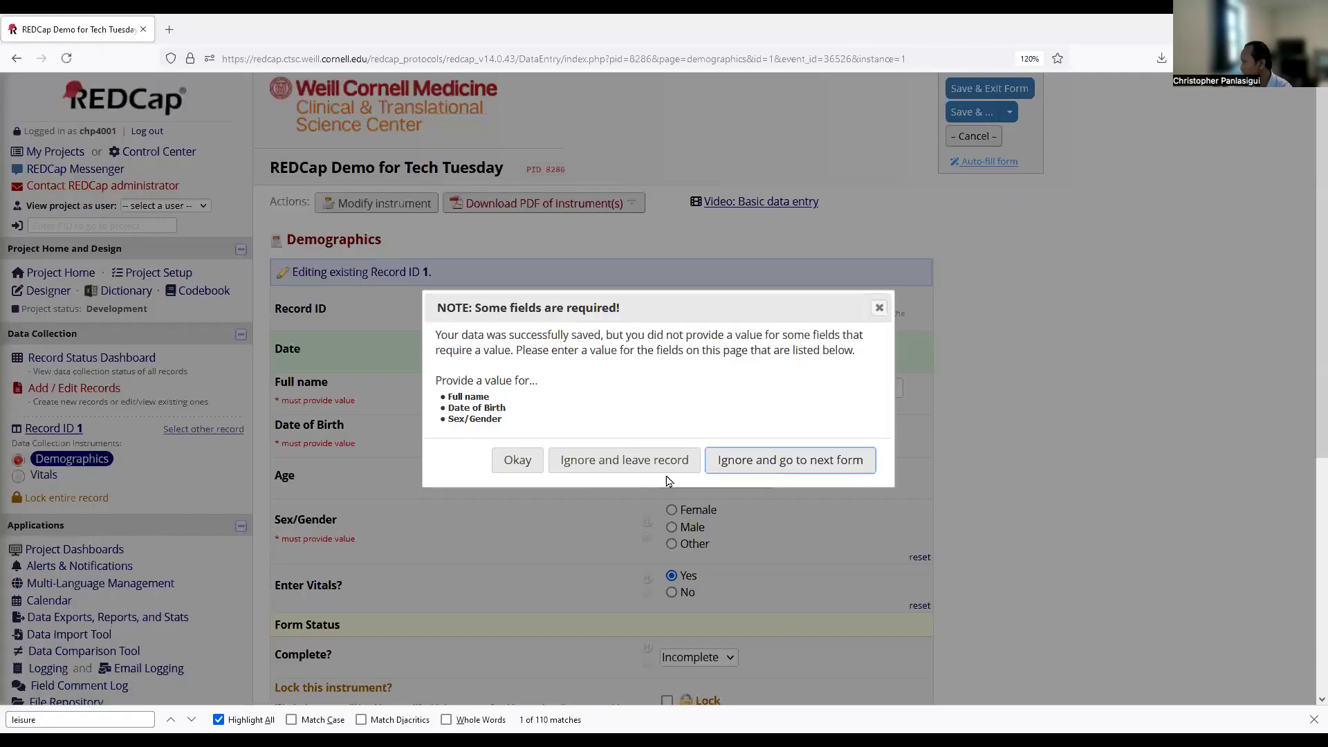
Skip the required-field warning, save the Vitals form, and view the Record Status Dashboard.
click(726, 460)
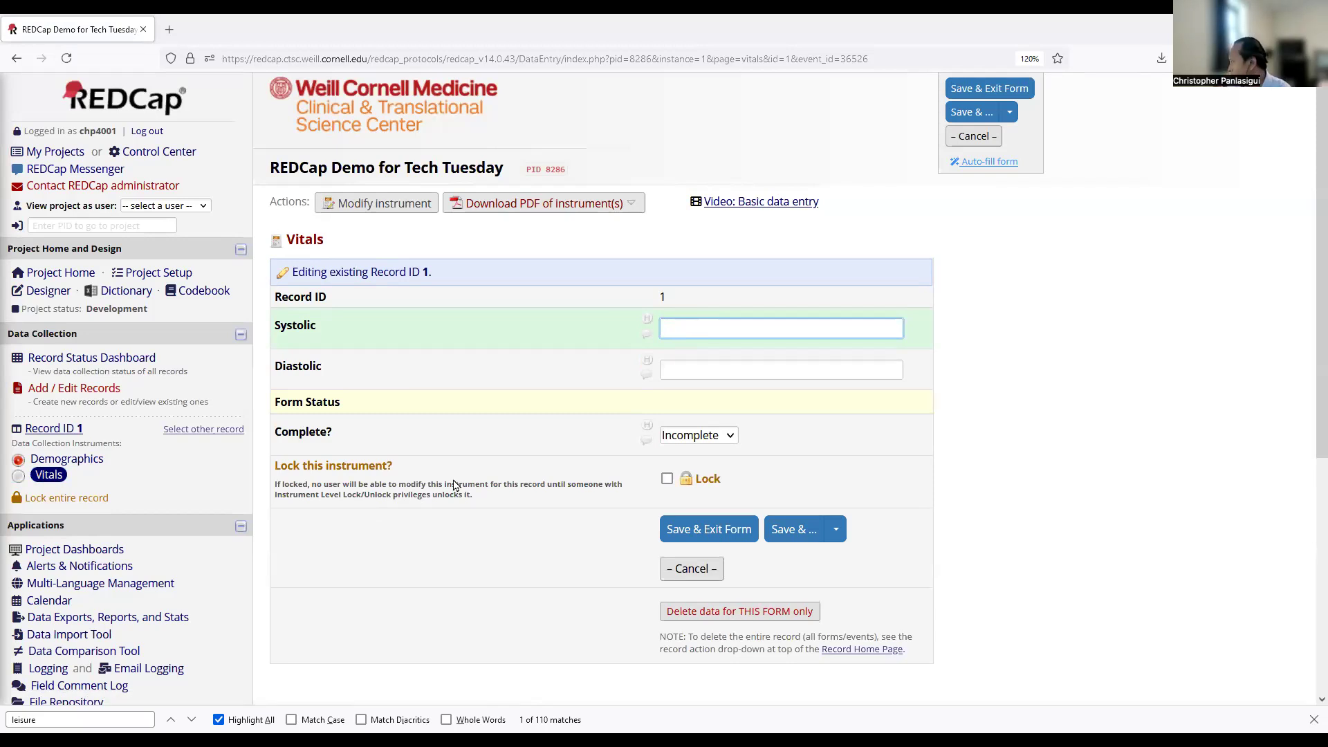
click(709, 529)
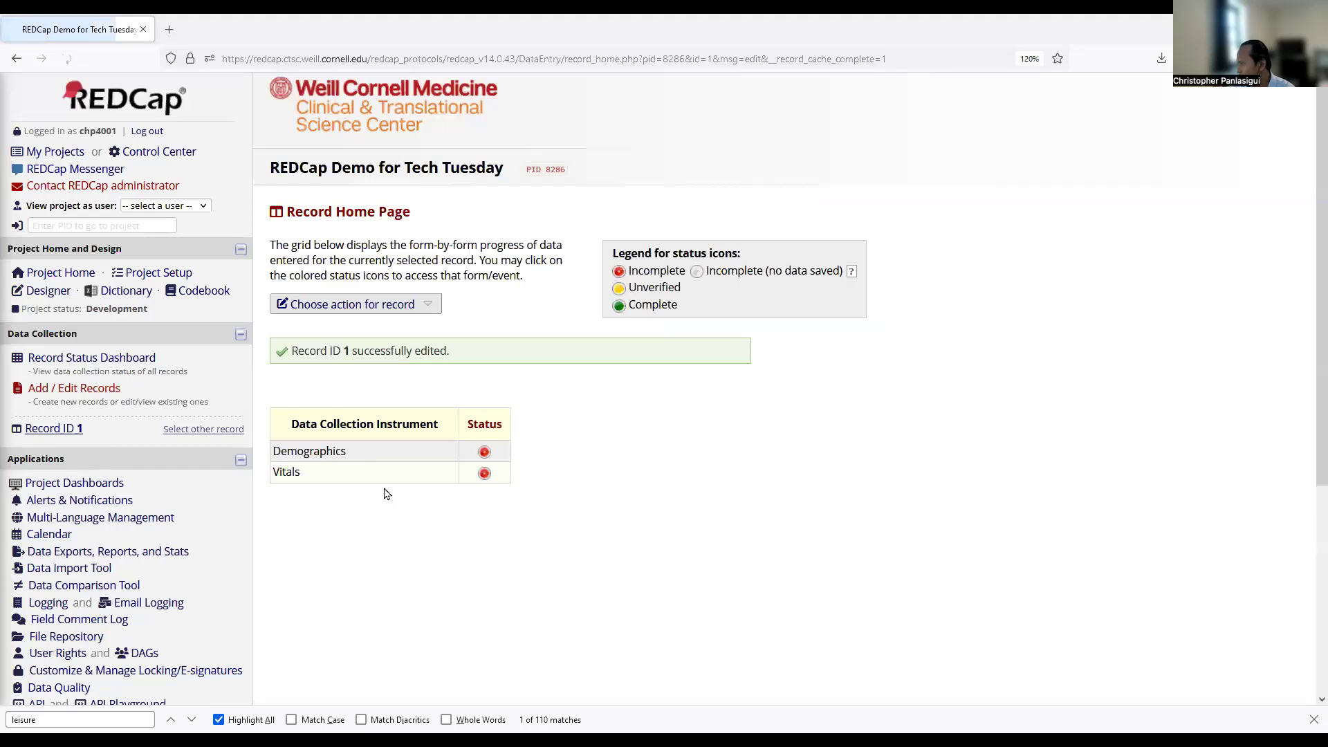
click(104, 360)
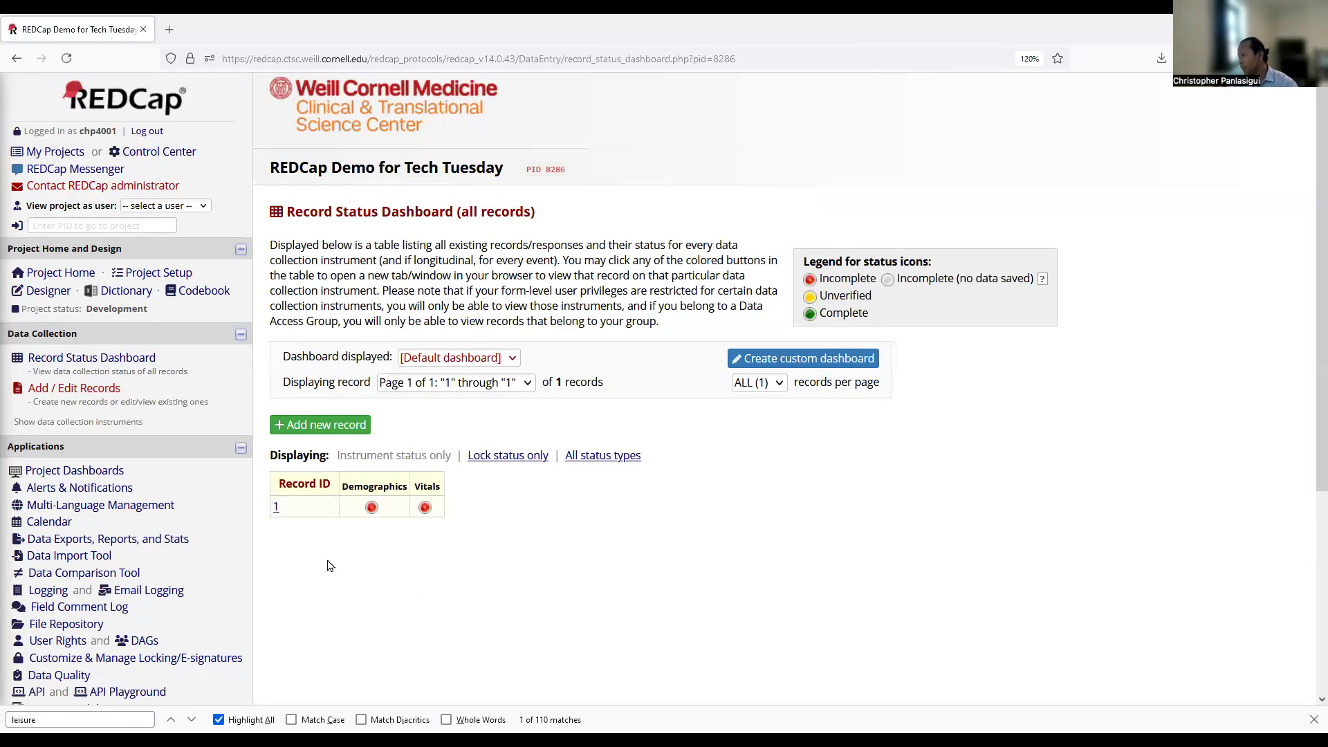
View the All data report, then cancel its export and return to the reports list.
click(116, 544)
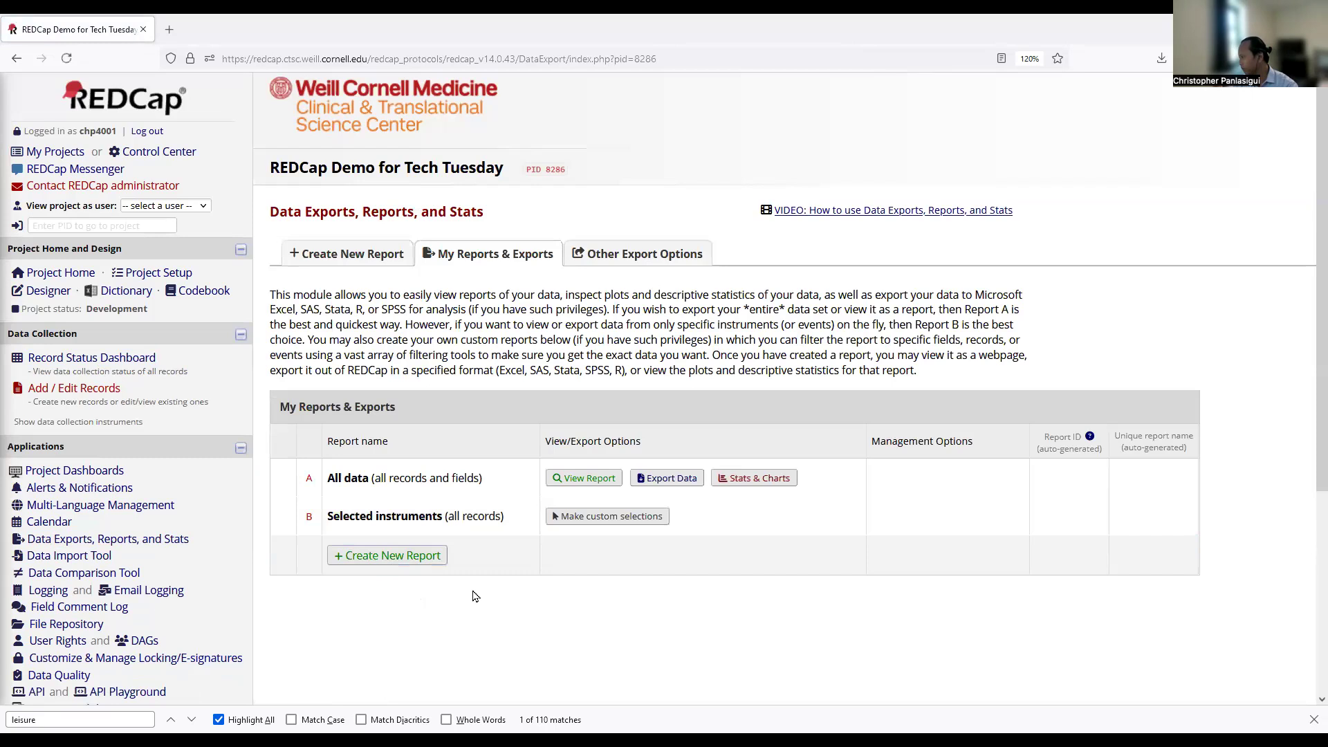
scroll(477, 595, down, 1)
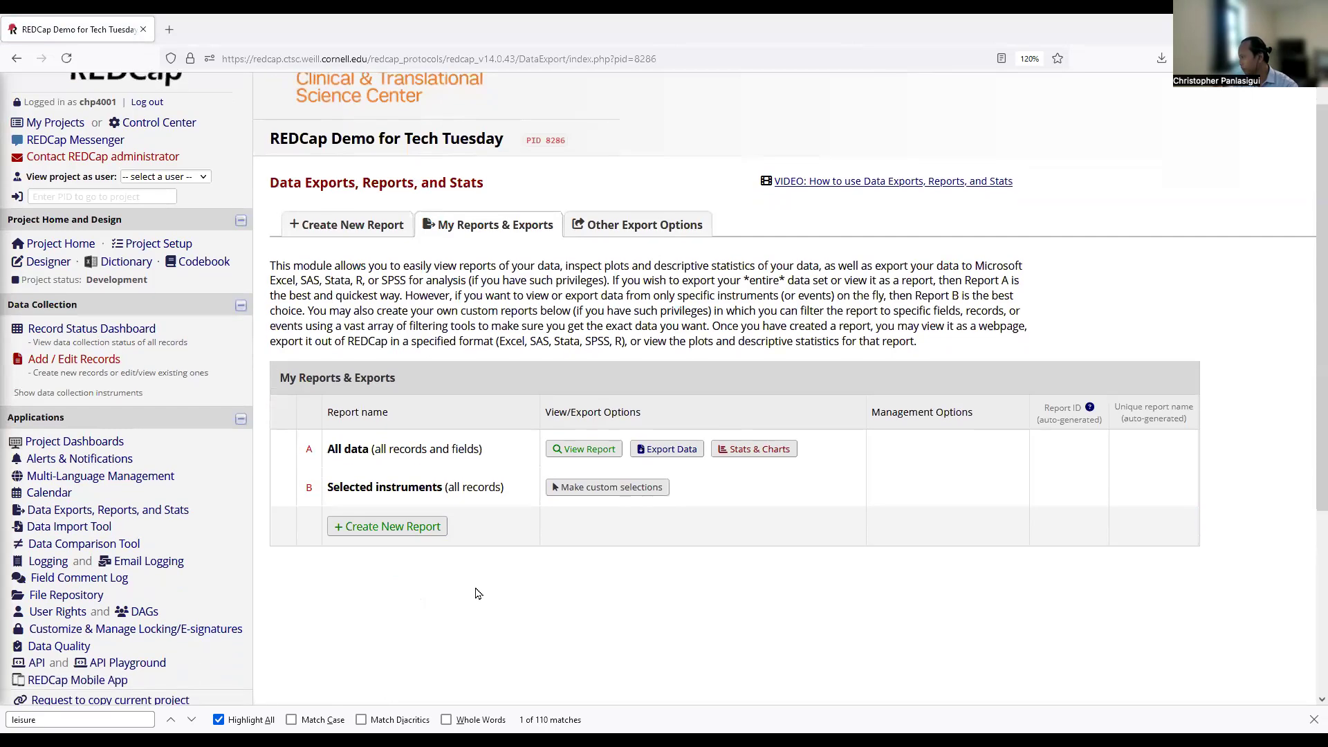
click(585, 450)
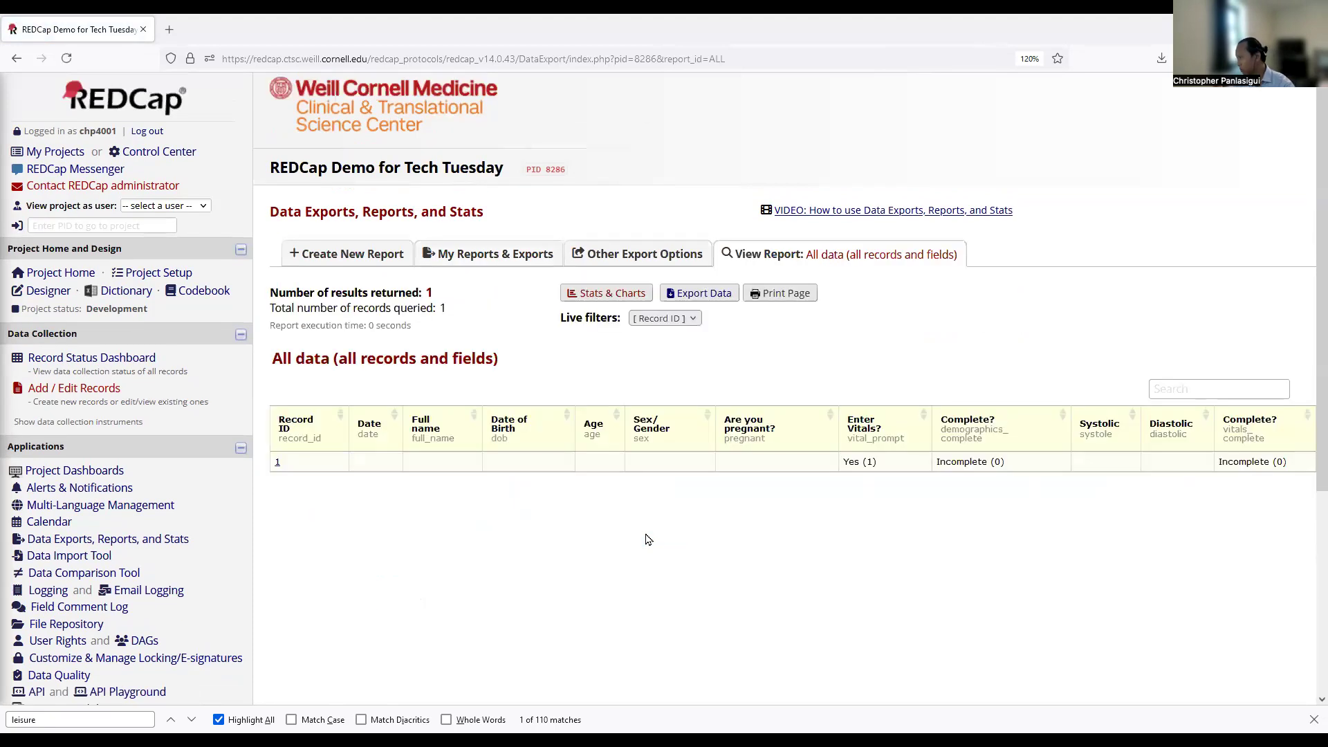
click(704, 296)
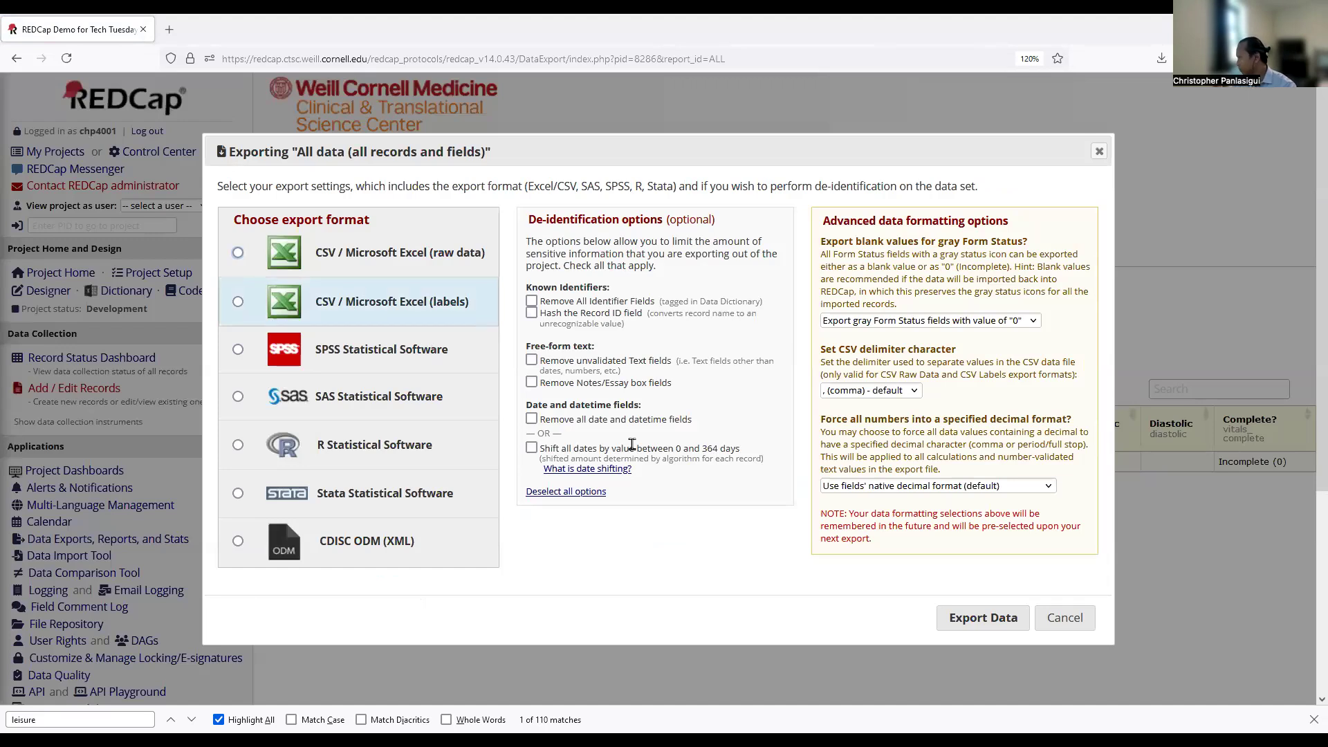
click(1058, 617)
click(477, 261)
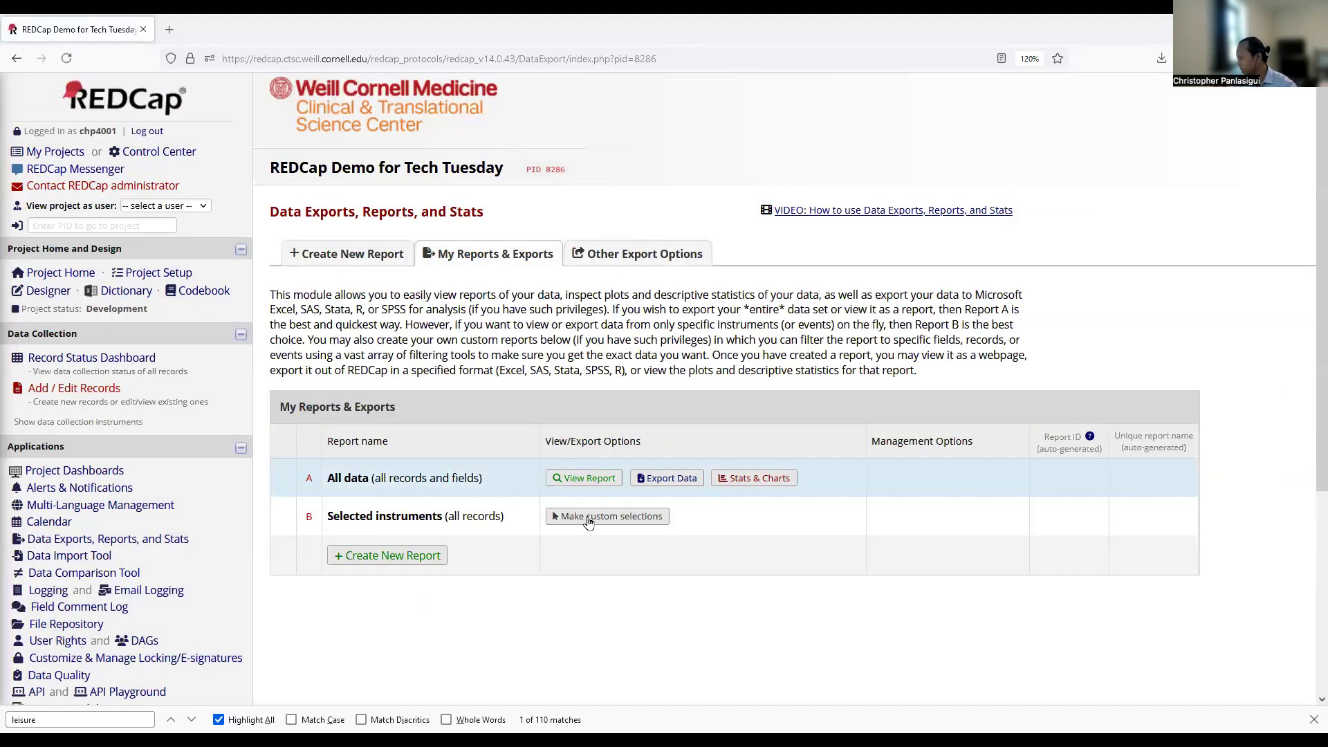
Build a custom selected-instruments report limited to Vitals and view its results.
click(571, 516)
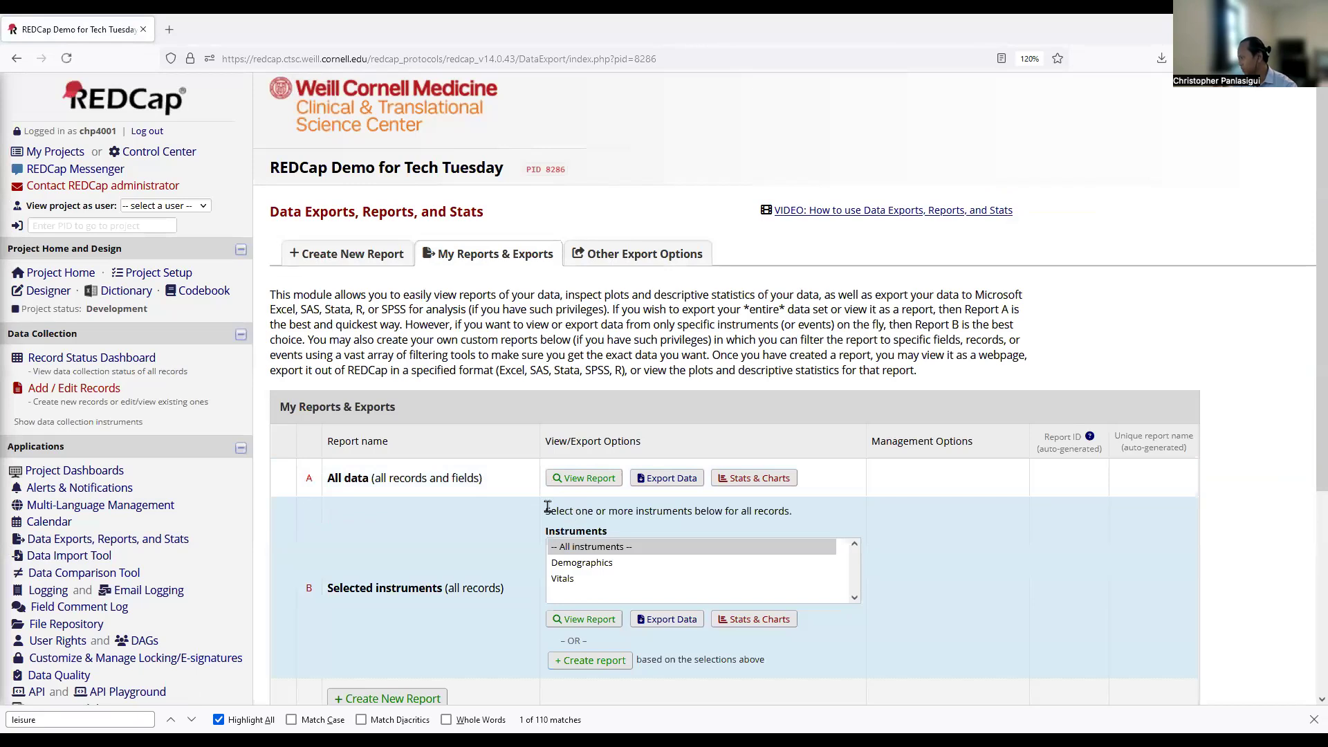
click(561, 580)
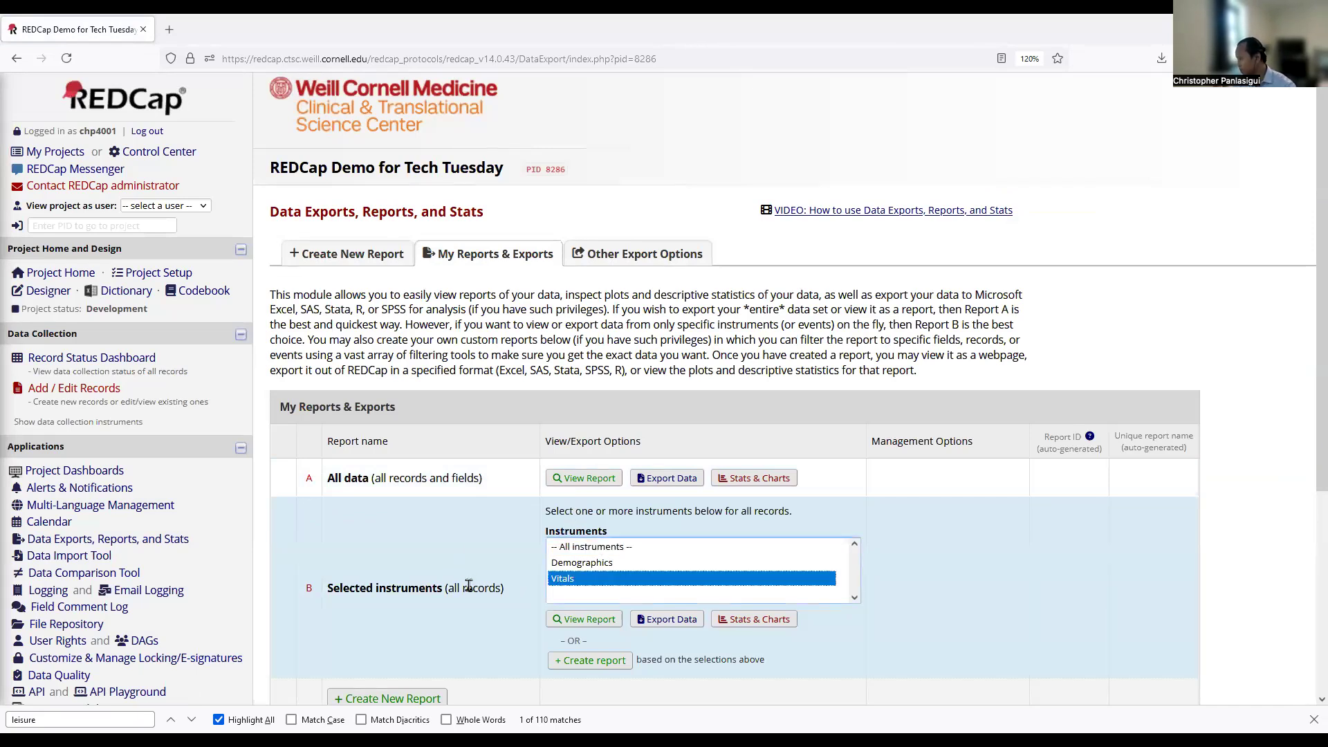
click(585, 620)
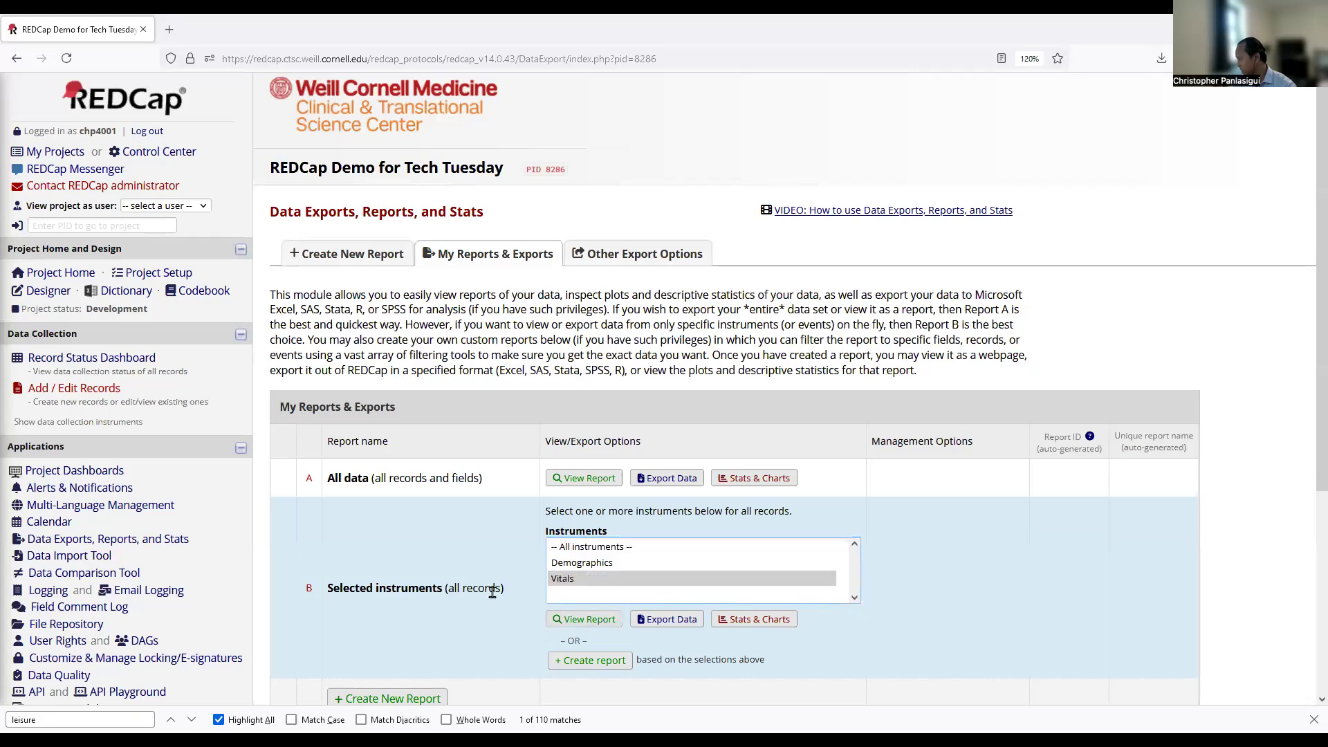
scroll(482, 590, down, 1)
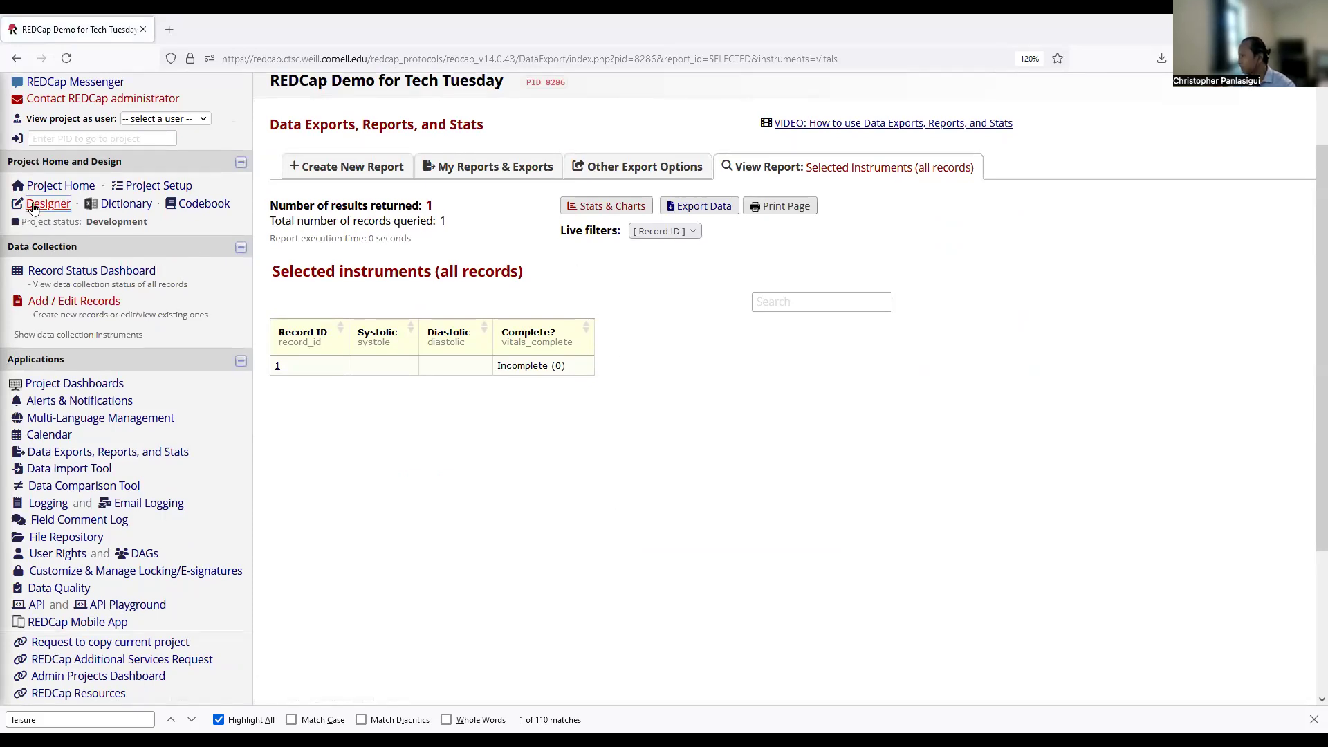
Export the Vitals report as CSV / Microsoft Excel (labels) with all identifier fields removed.
click(700, 206)
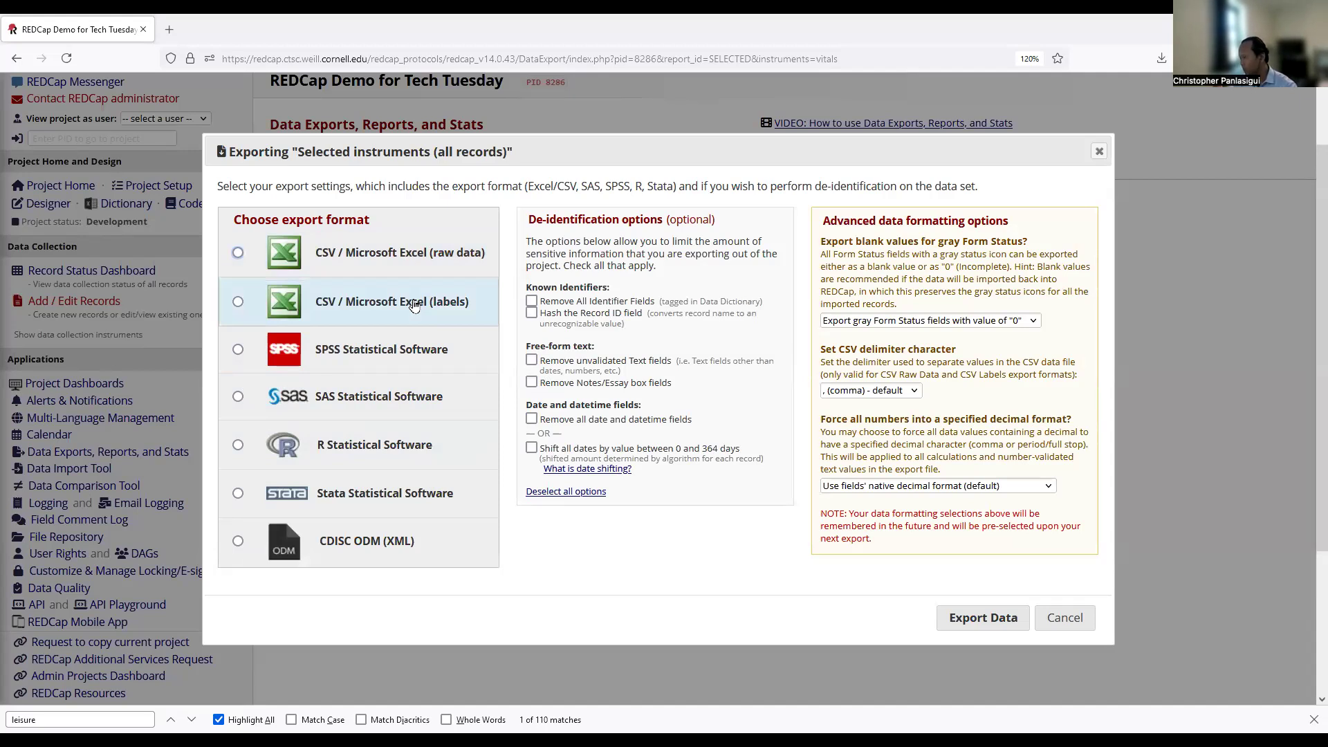
click(238, 303)
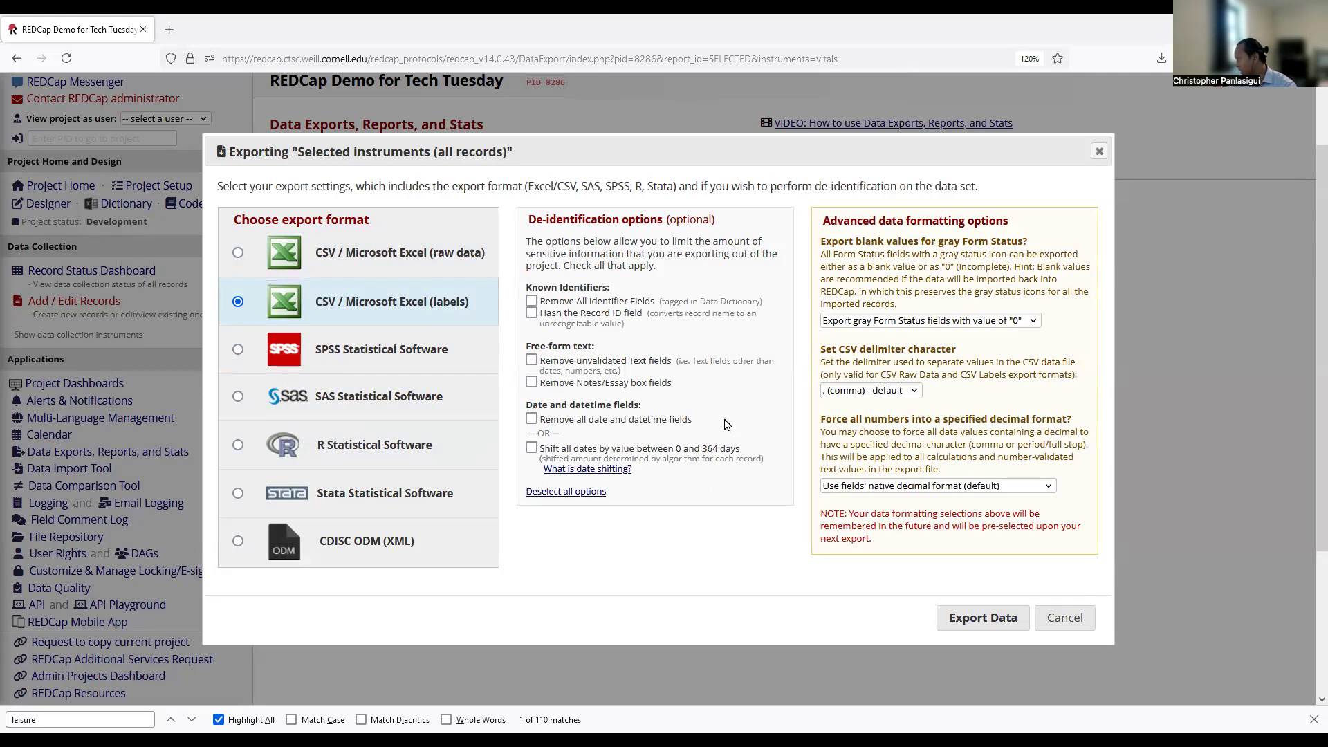
scroll(725, 417, down, 1)
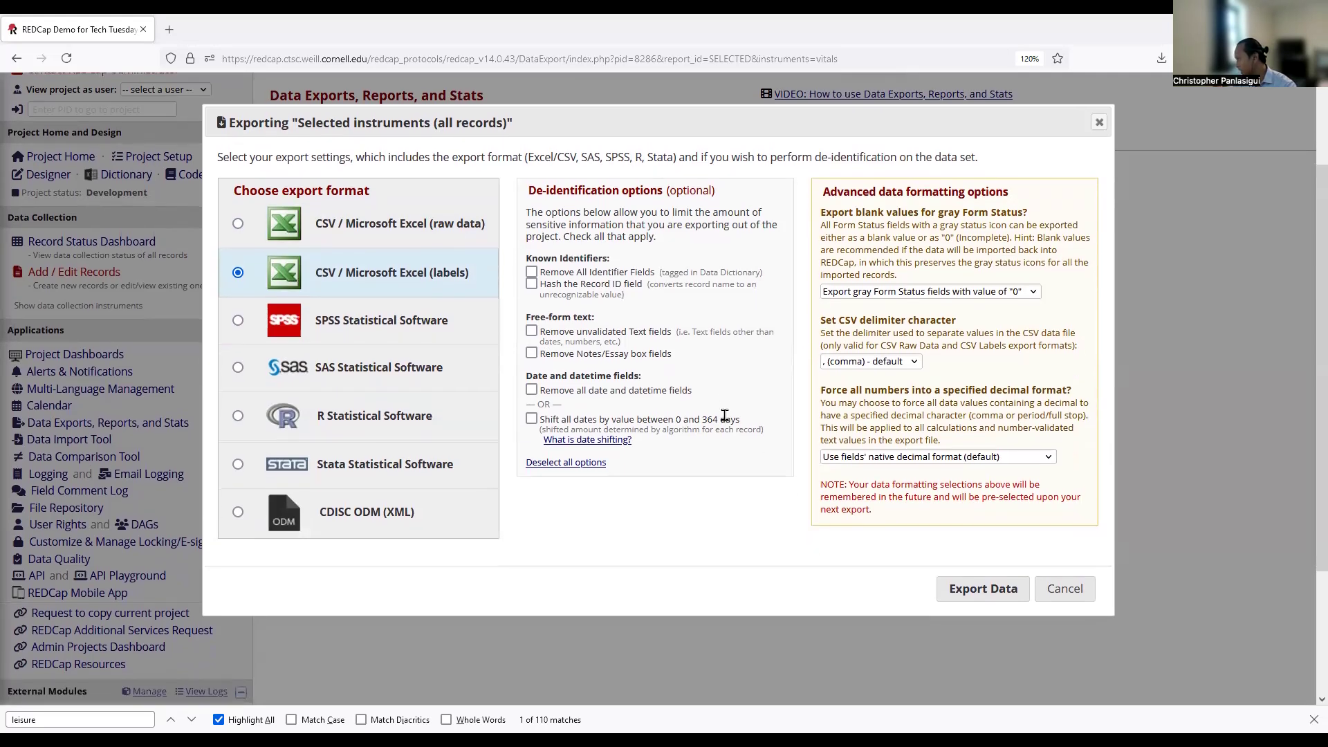
click(531, 273)
click(994, 591)
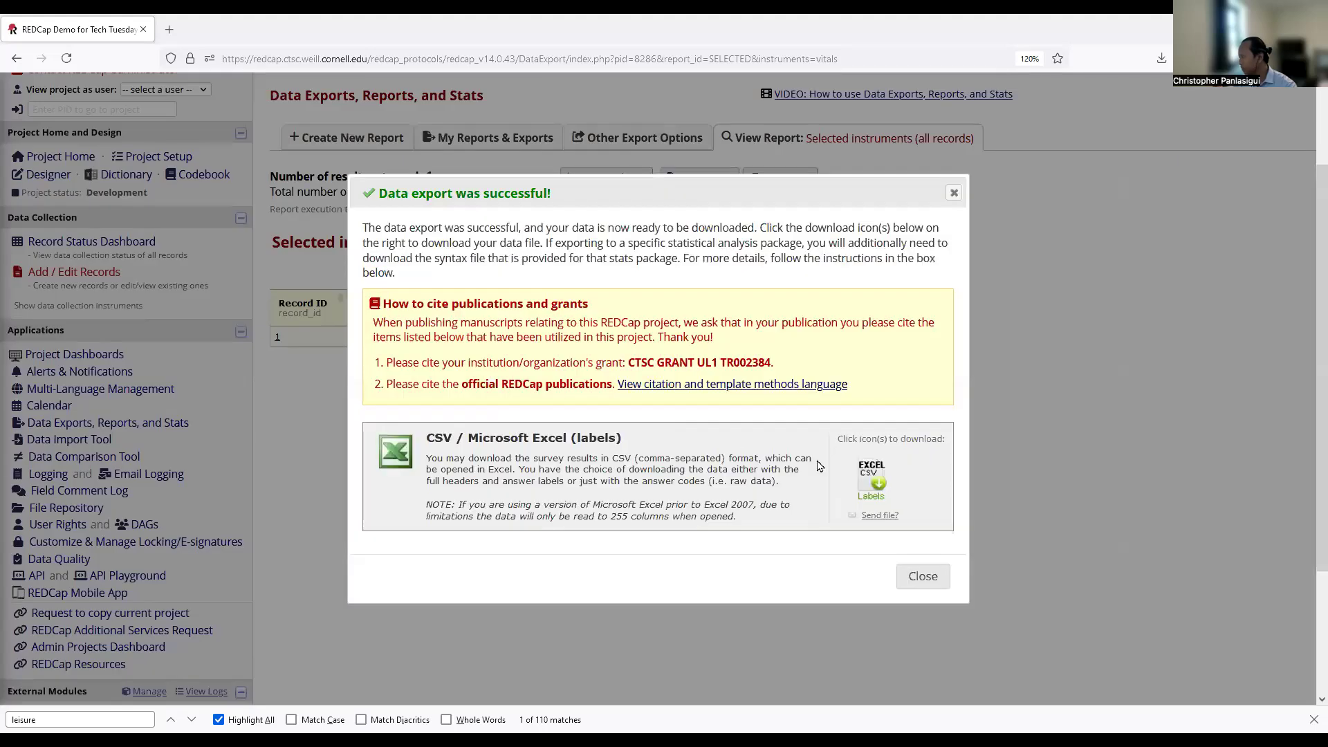
Download the exported CSV file and close the export success message.
click(850, 467)
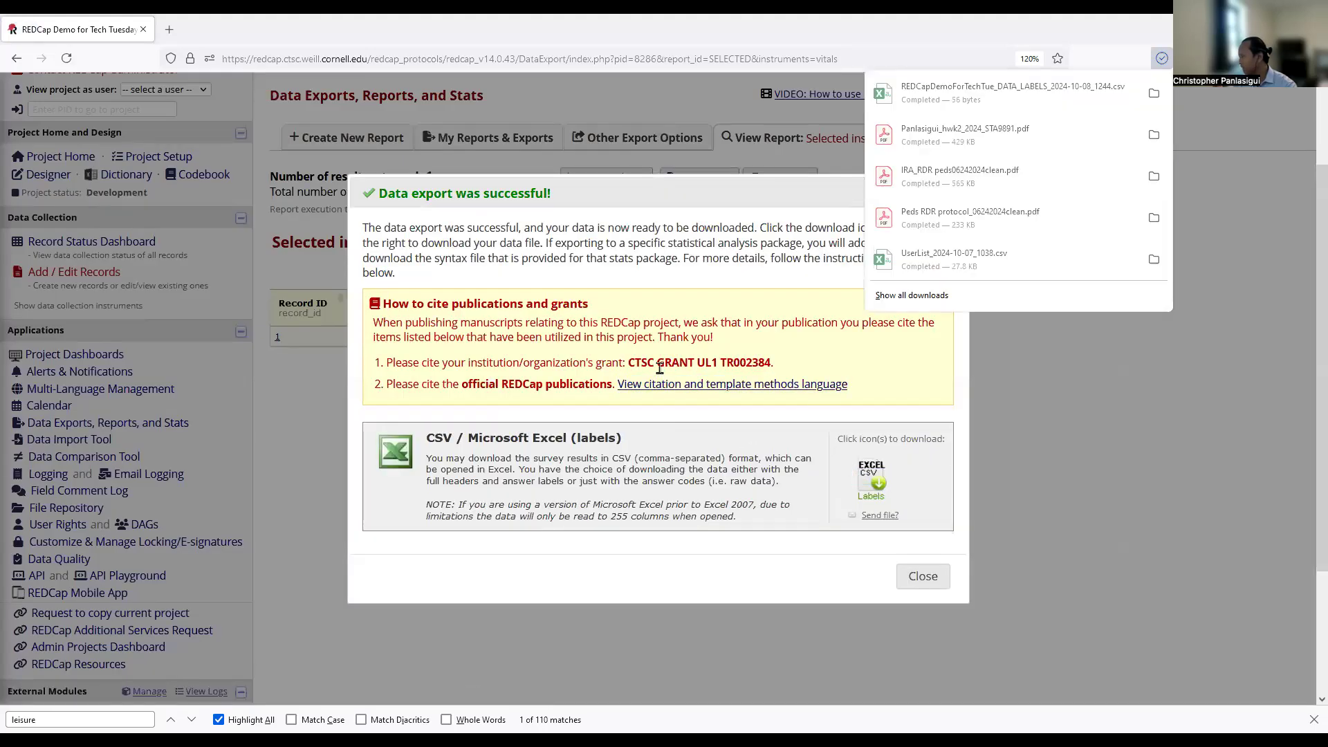
click(315, 401)
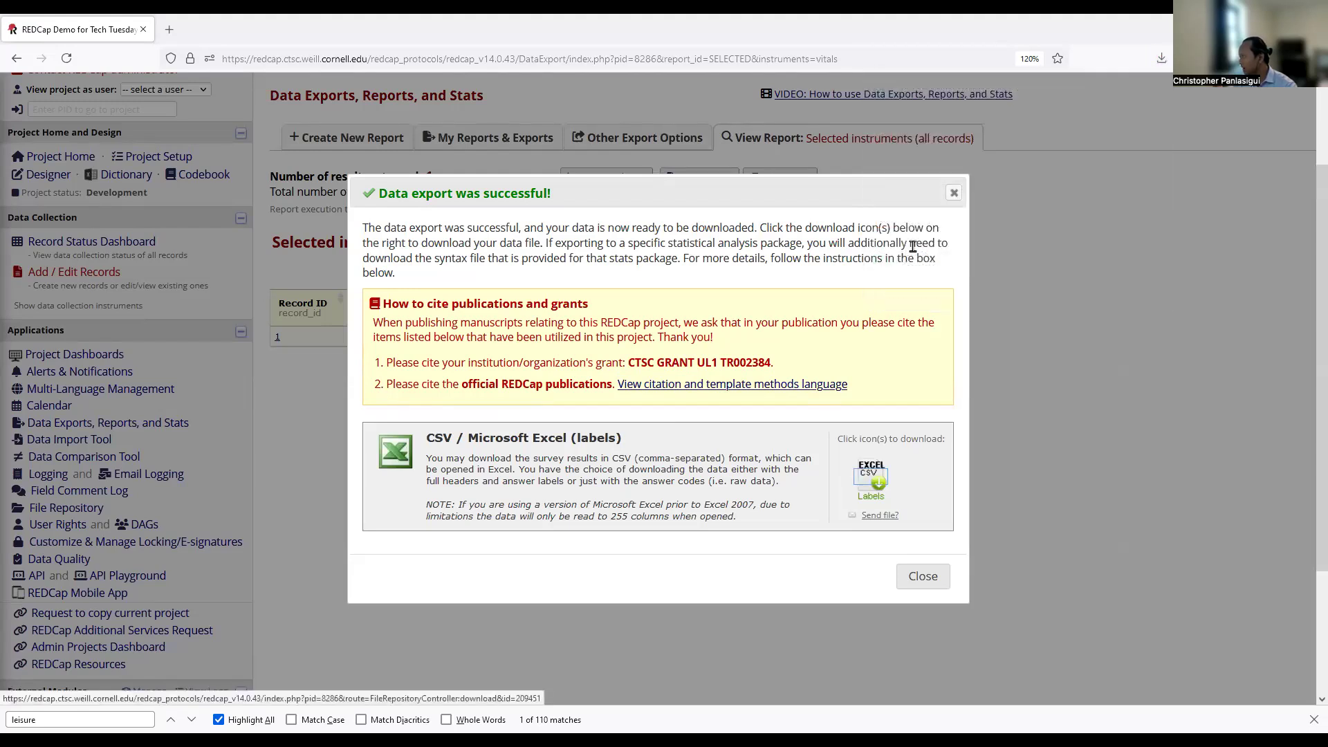
click(954, 194)
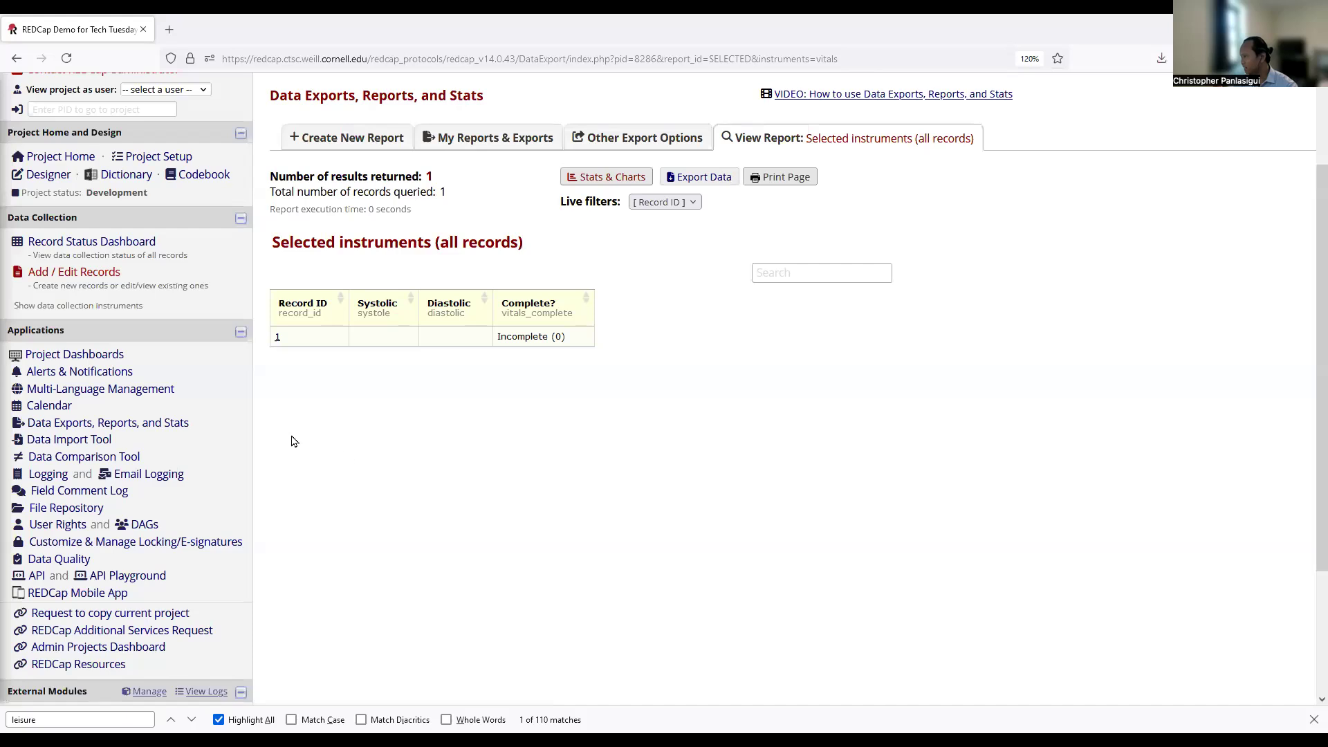
Set the Vitals instrument's Systolic field minimum to 10 in the Online Designer.
click(43, 177)
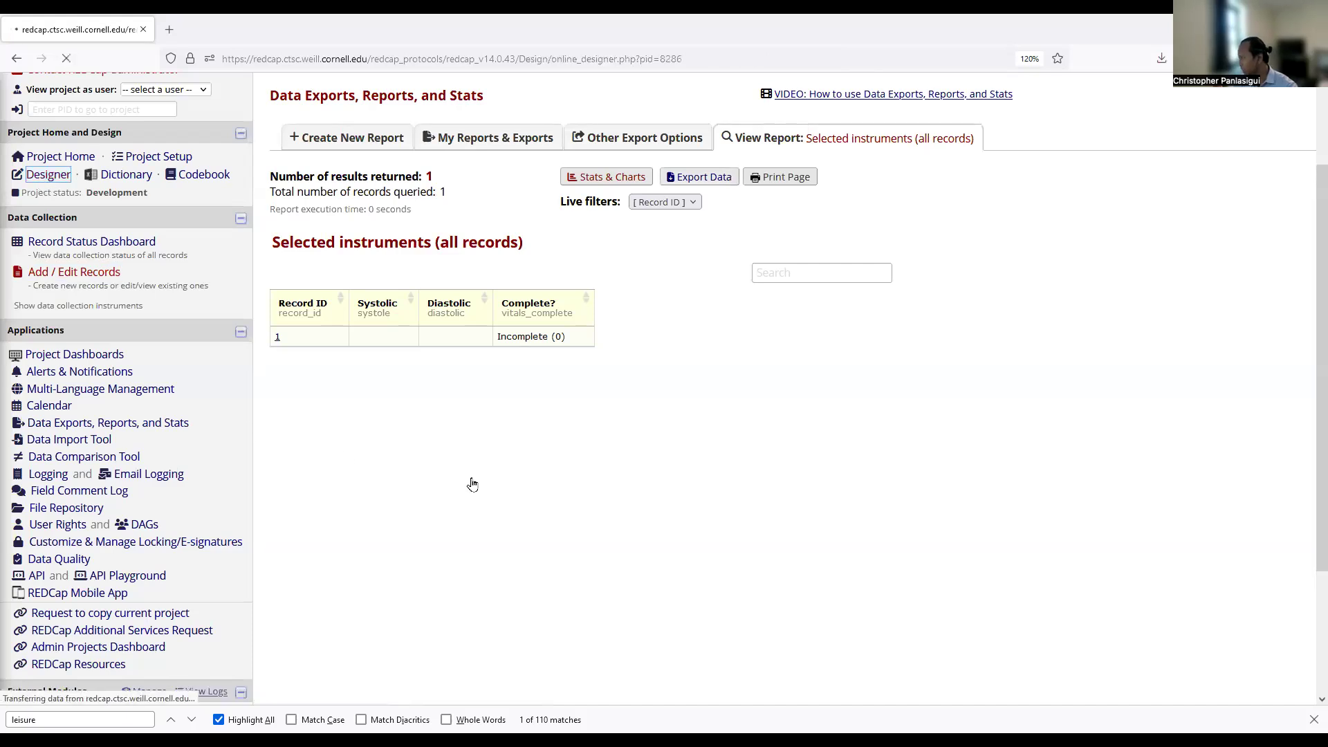
click(461, 520)
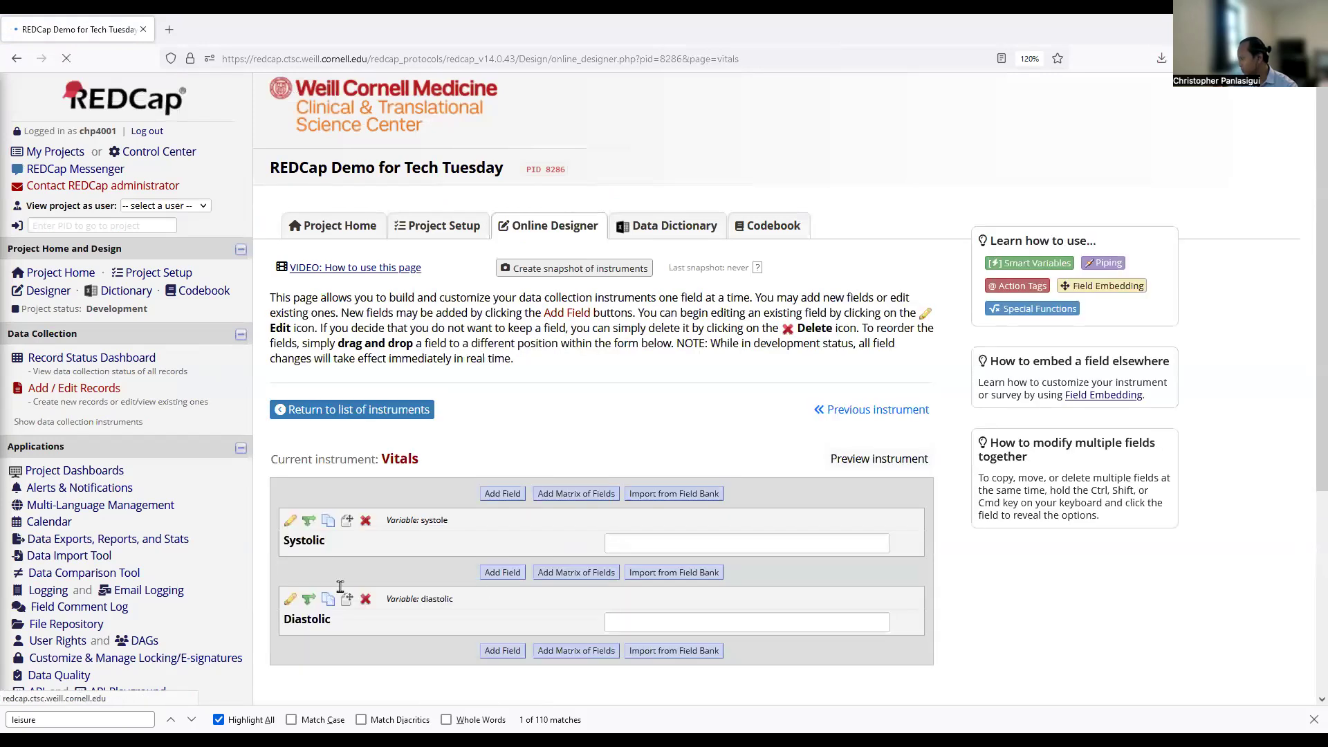
click(291, 520)
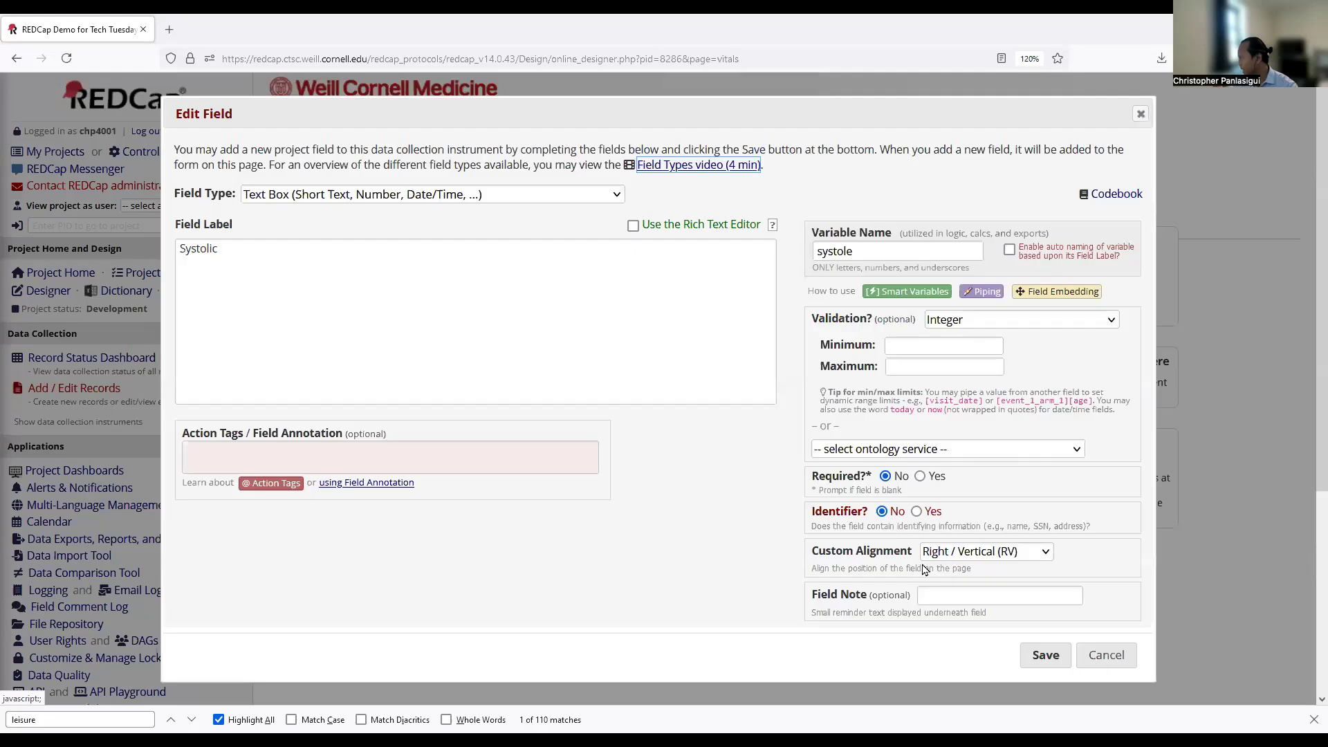
click(910, 348)
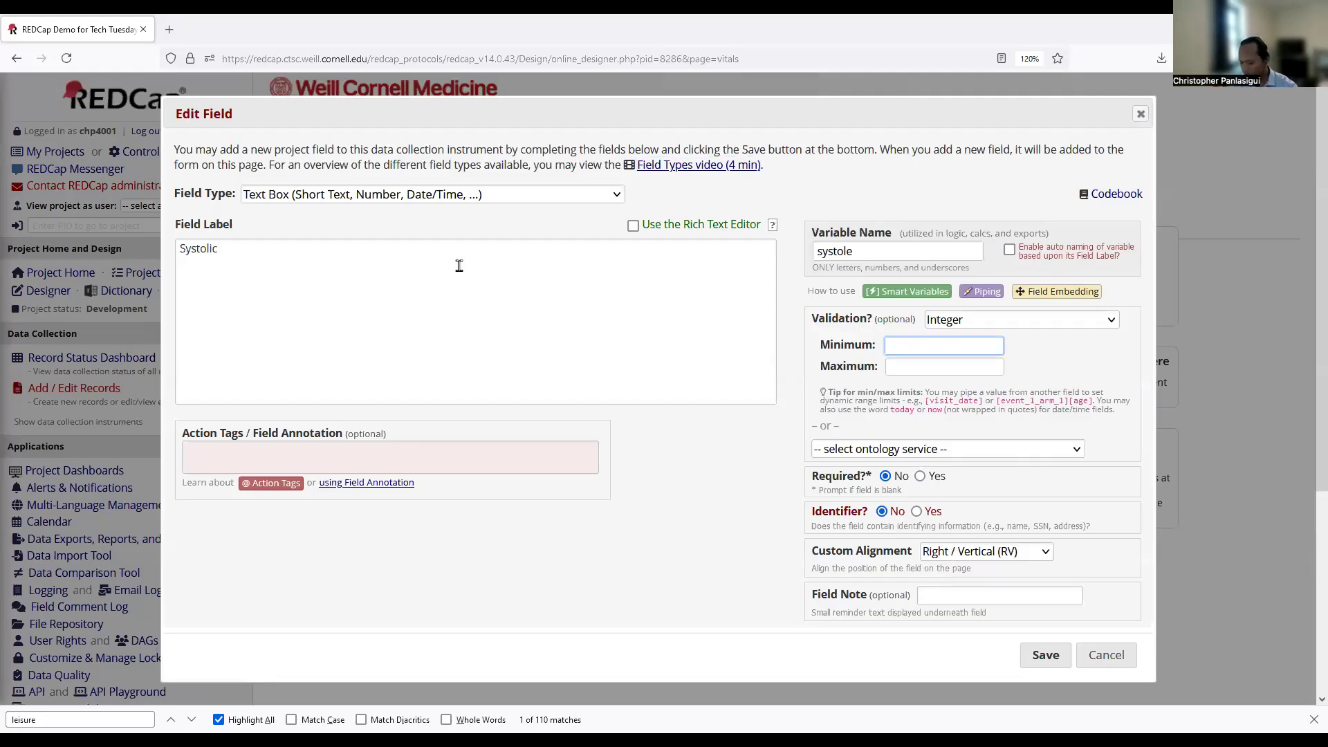
text(19)
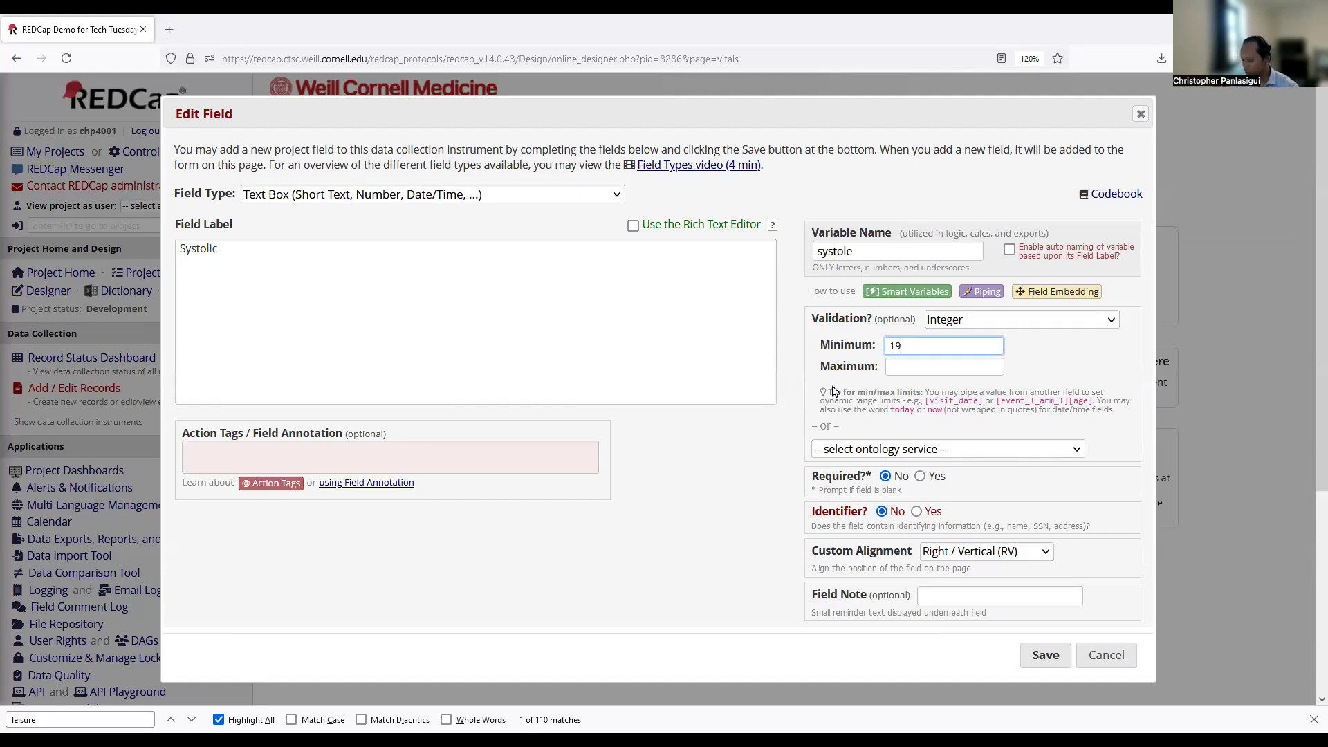
text(0)
click(1046, 655)
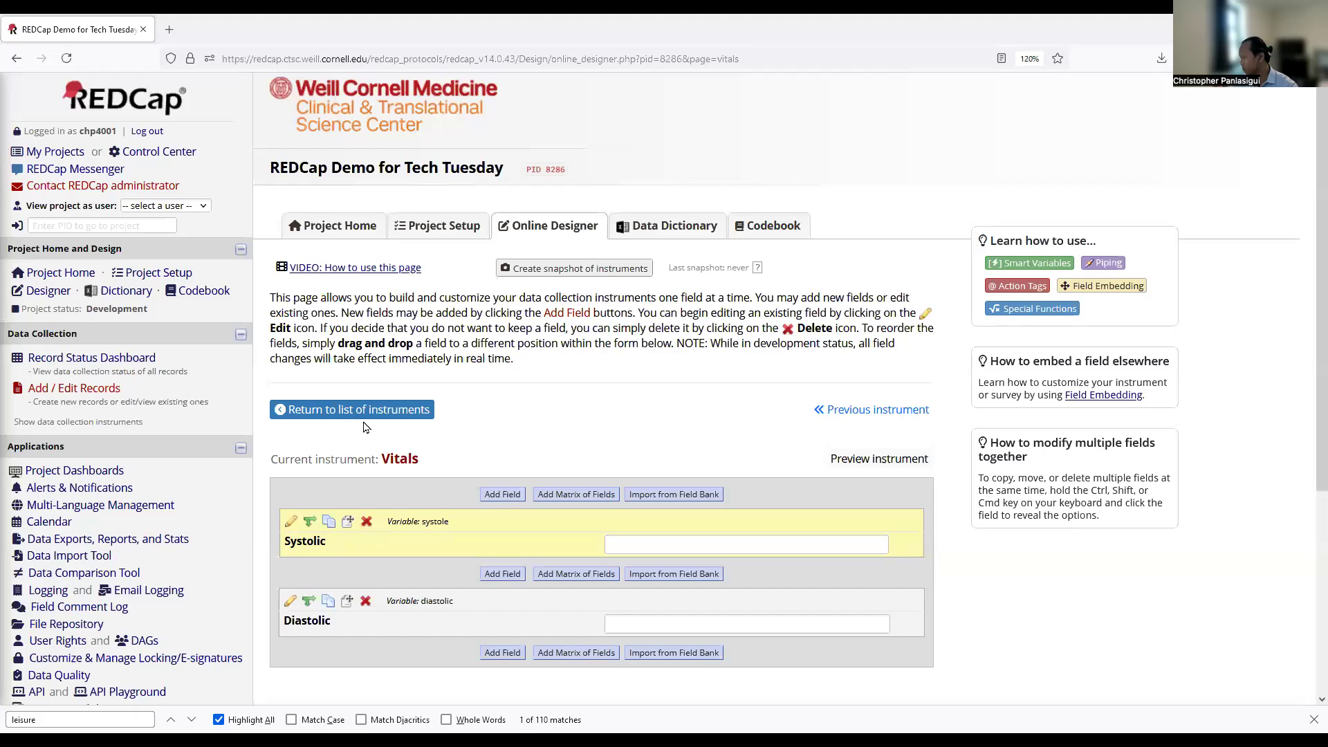
click(363, 414)
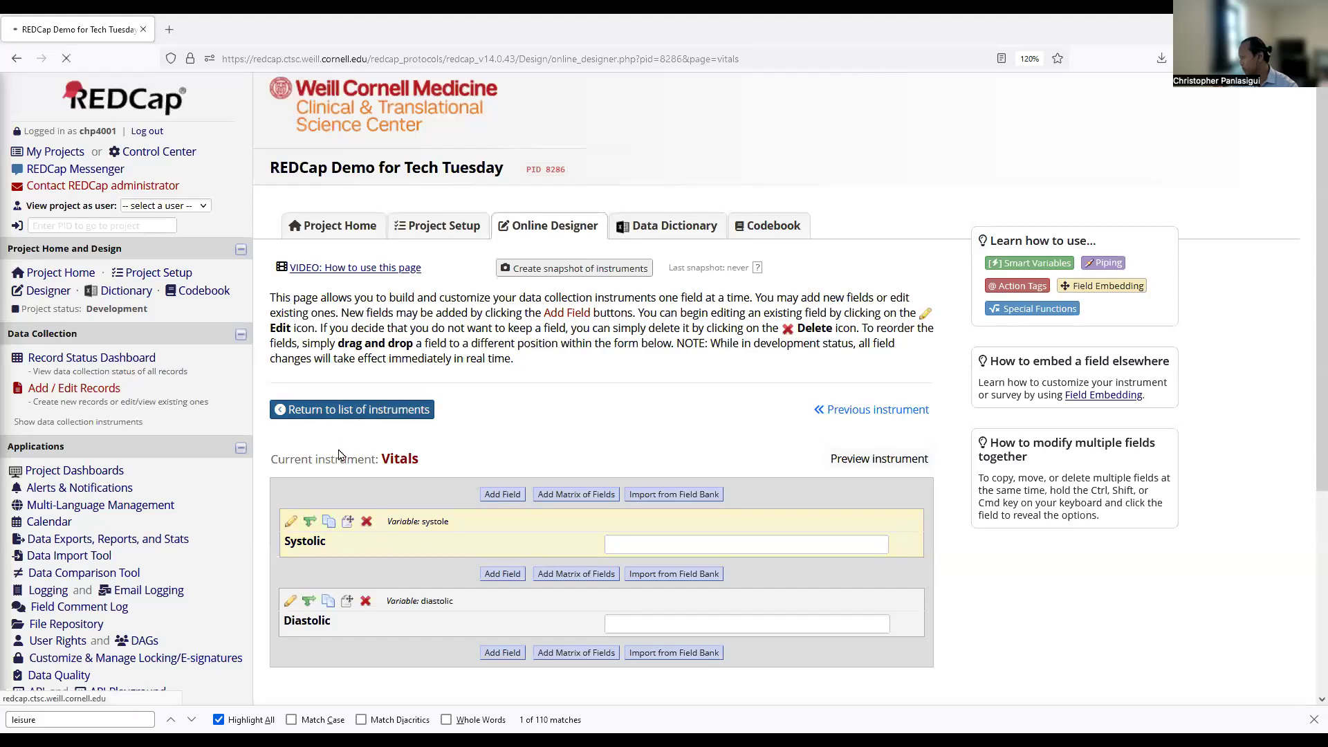
On record 1's Vitals form, enter Systolic 4 and dismiss the out-of-range alert.
click(76, 389)
click(625, 415)
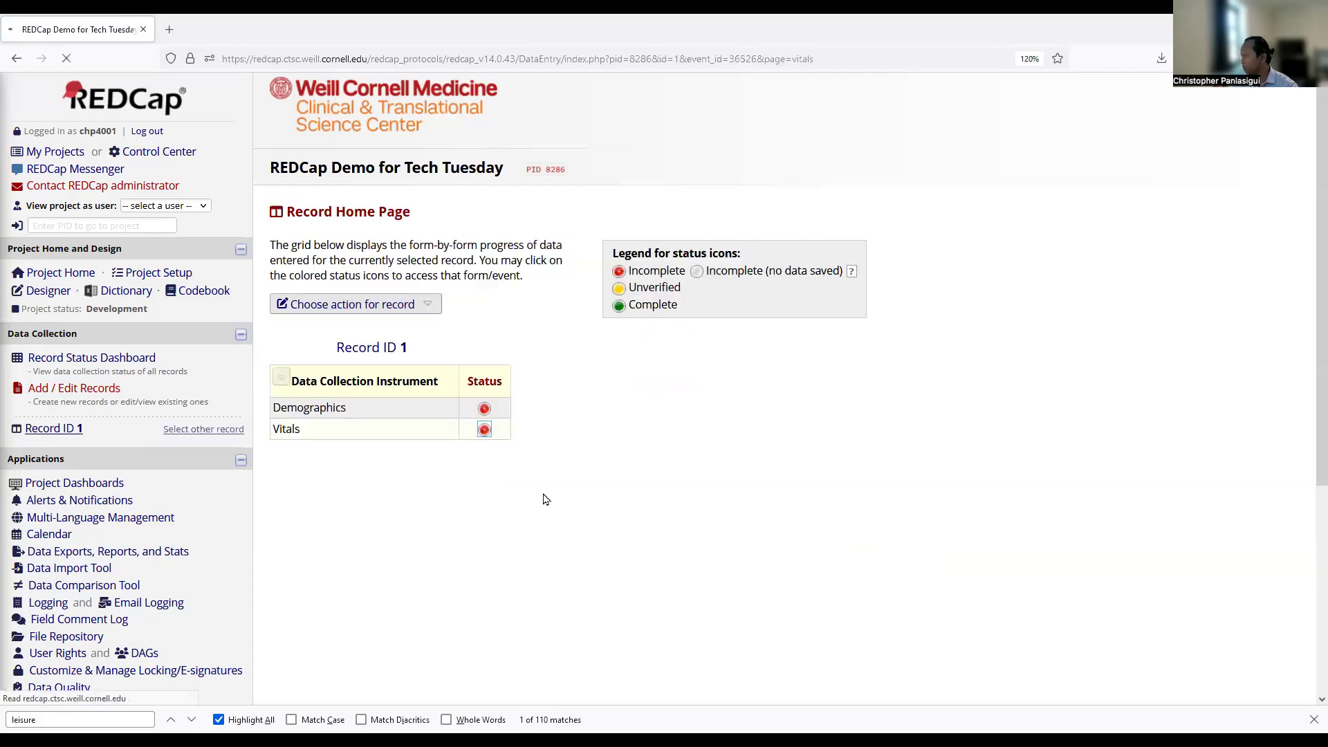
click(678, 330)
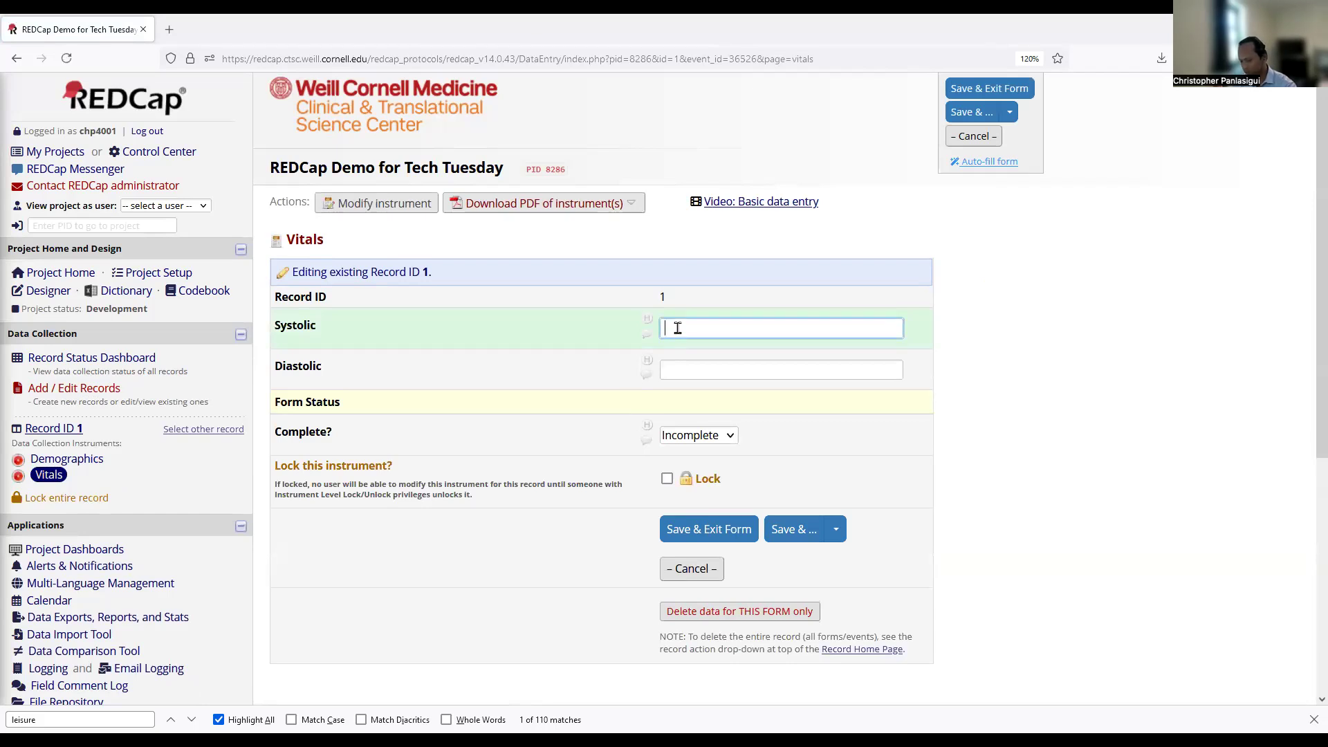
click(726, 362)
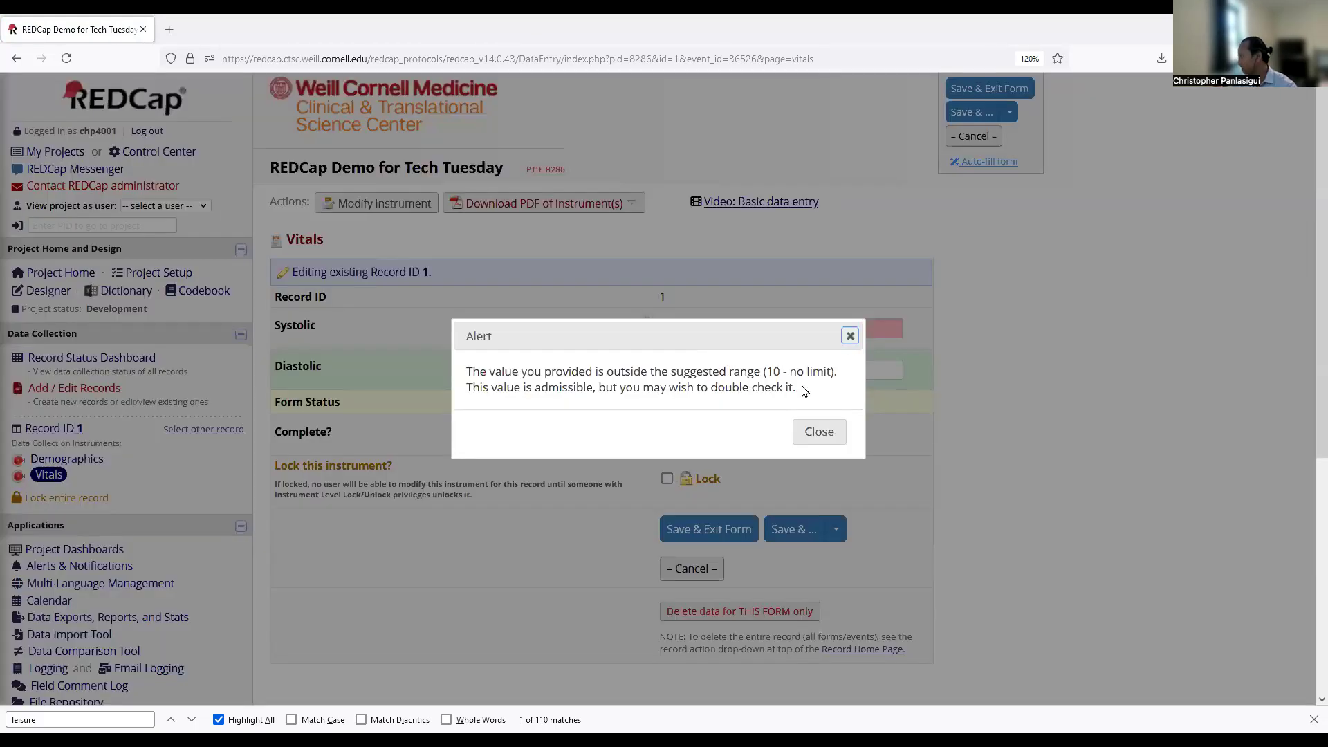
click(818, 431)
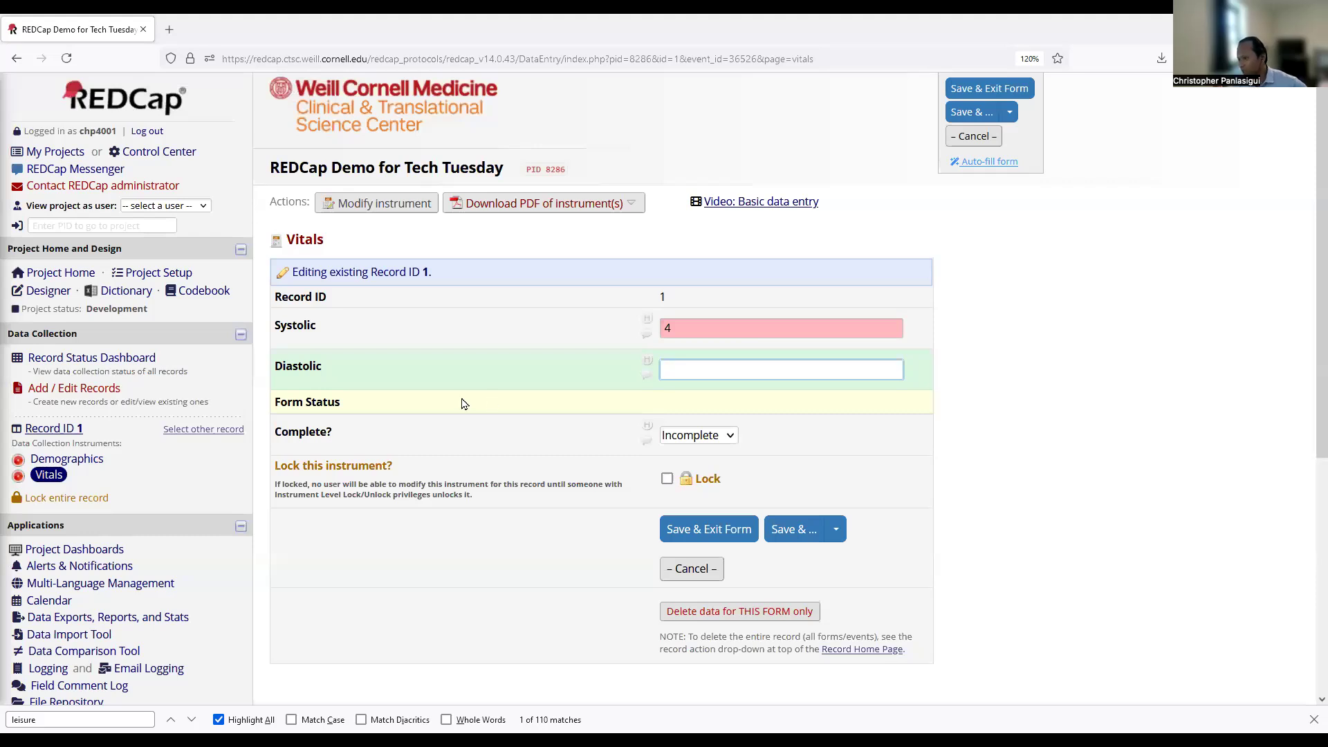